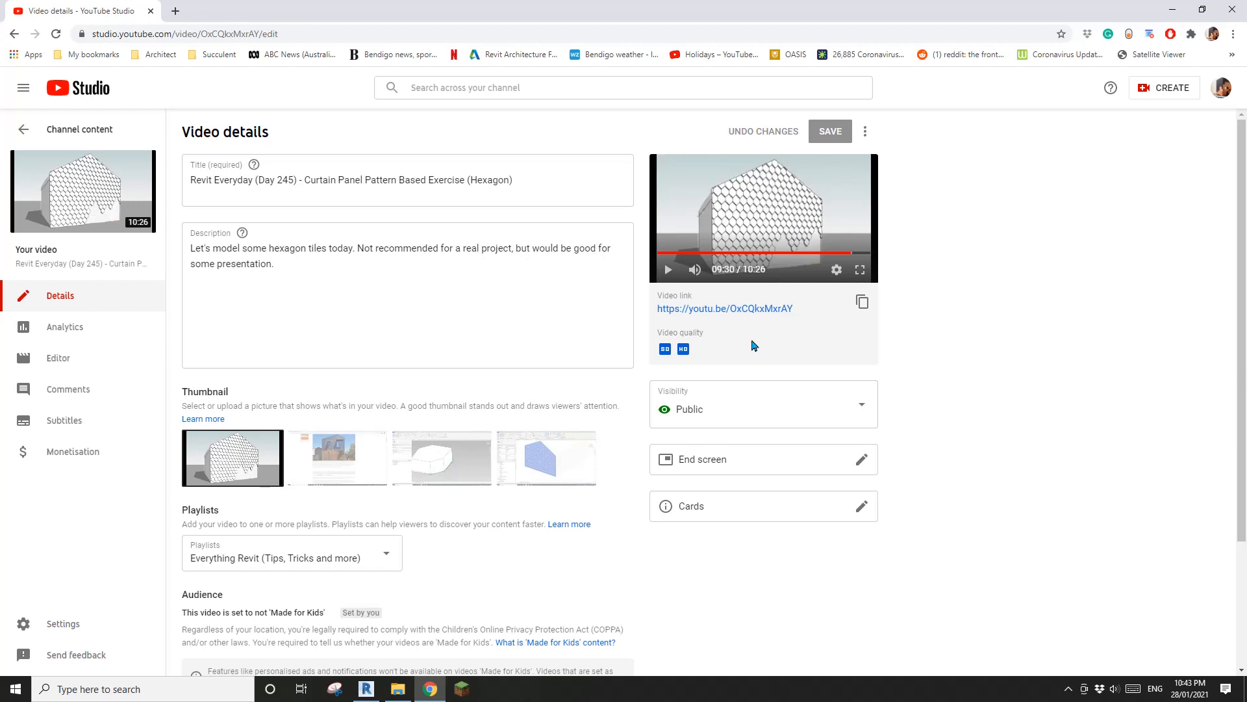
Step: Switch to Revit and select the divided surface to examine its hexagon pattern up close
{"action": "left_click", "coordinate": [373, 694]}
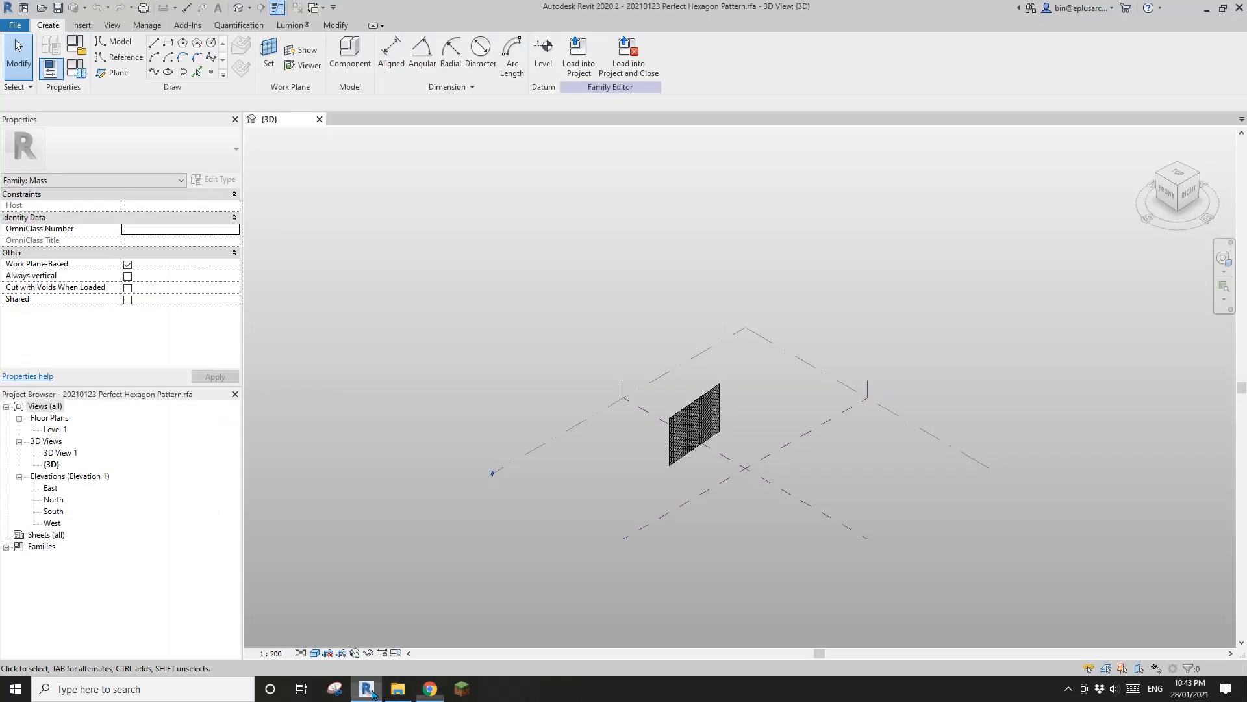
{"action": "left_click", "coordinate": [693, 419]}
{"action": "scroll", "coordinate": [695, 416], "scroll_direction": "up", "scroll_amount": 5}
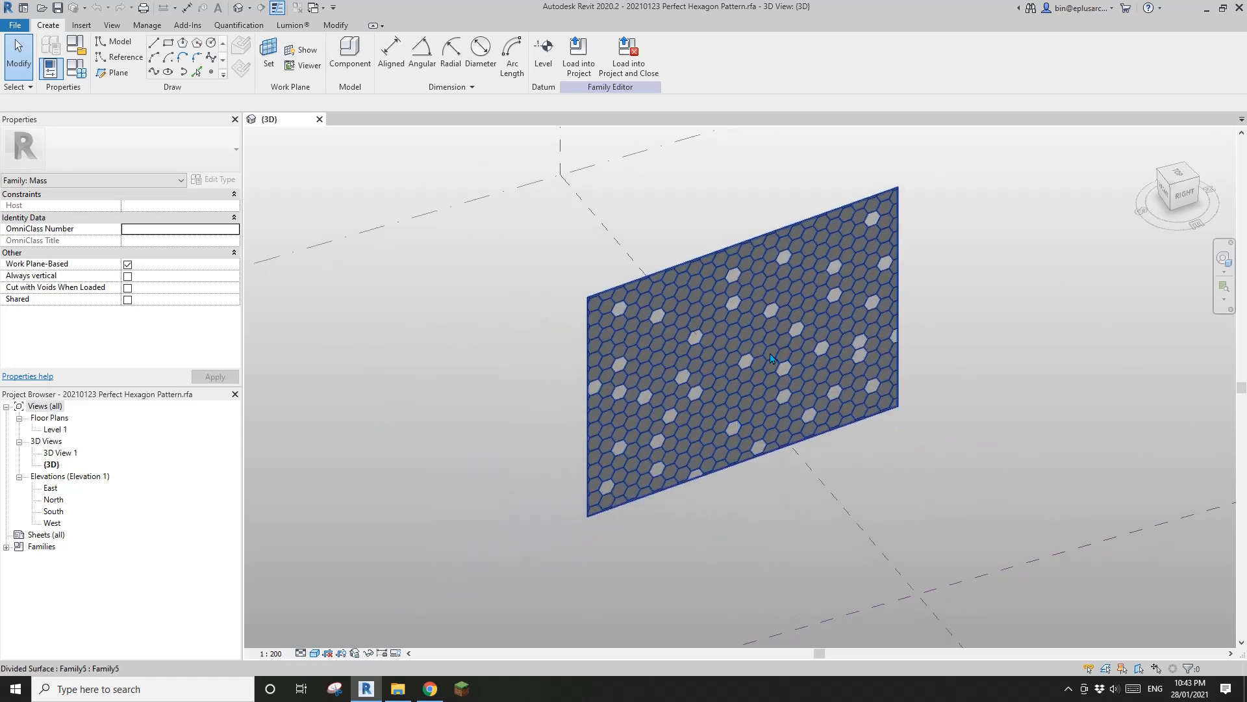
{"action": "left_click", "coordinate": [771, 358]}
Step: Switch to YouTube Studio, search the channel for "hex" and open the details of the Day 310 "Perfect Hexagon Pattern using Hexagon Pattern" video
{"action": "key", "text": "alt+Tab"}
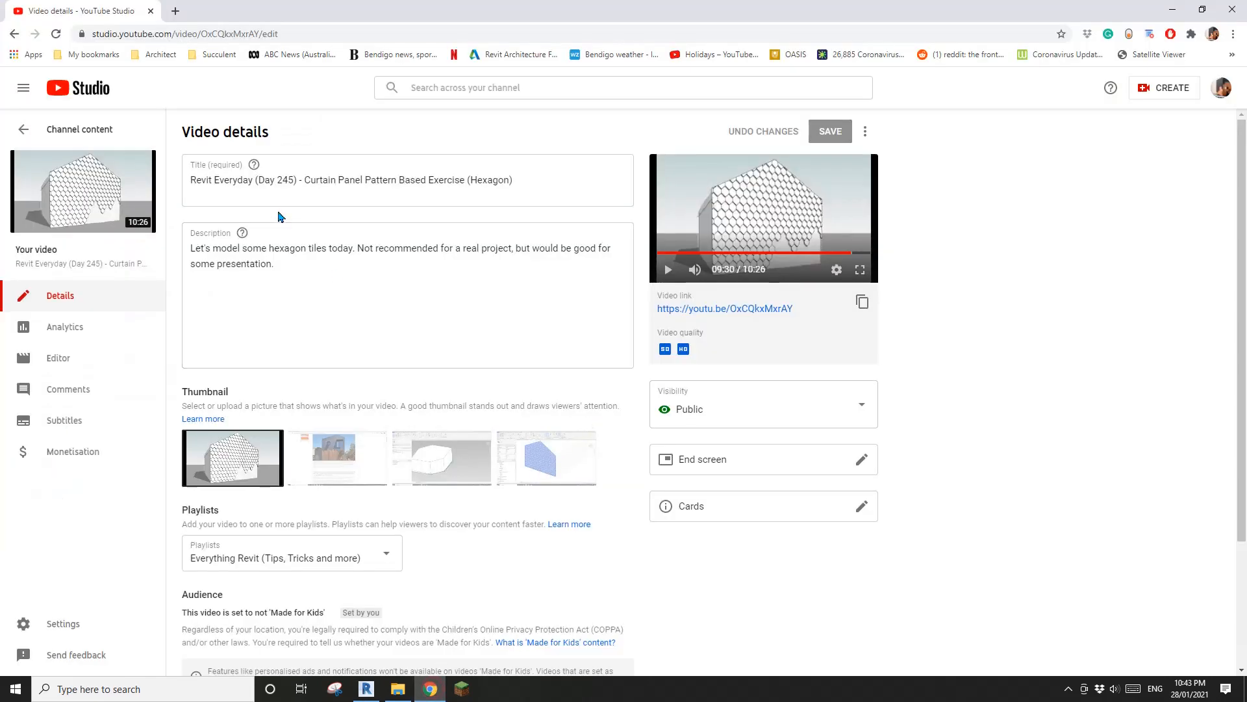
{"action": "left_click", "coordinate": [515, 92]}
{"action": "key", "text": "Return"}
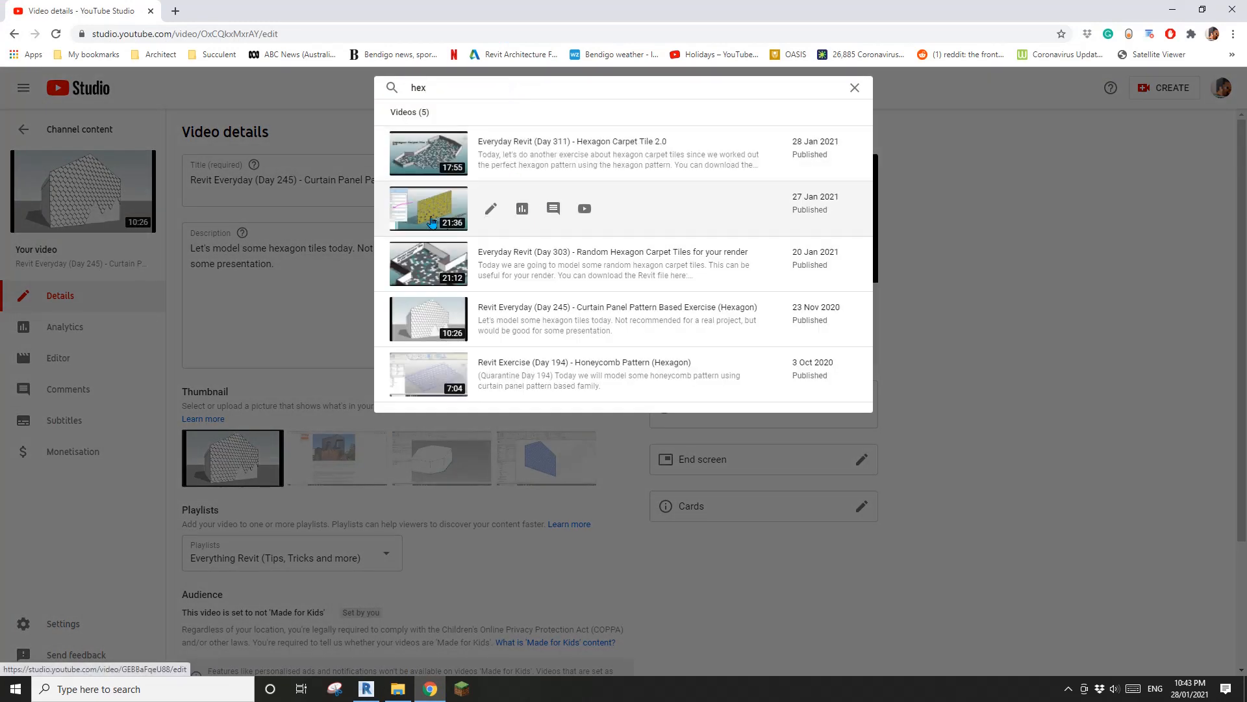
{"action": "left_click", "coordinate": [442, 215]}
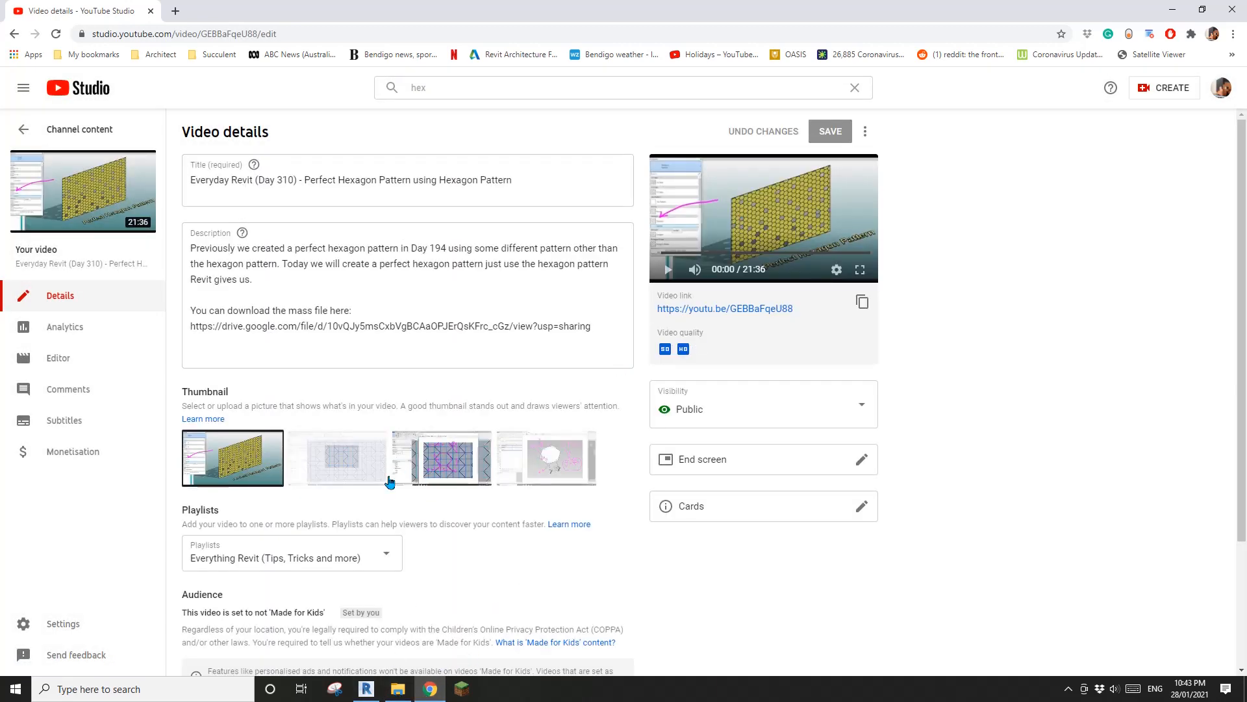
Step: Switch to Revit, clear the selection and inspect the hexagon tiles across the divided surface
{"action": "left_click", "coordinate": [367, 690]}
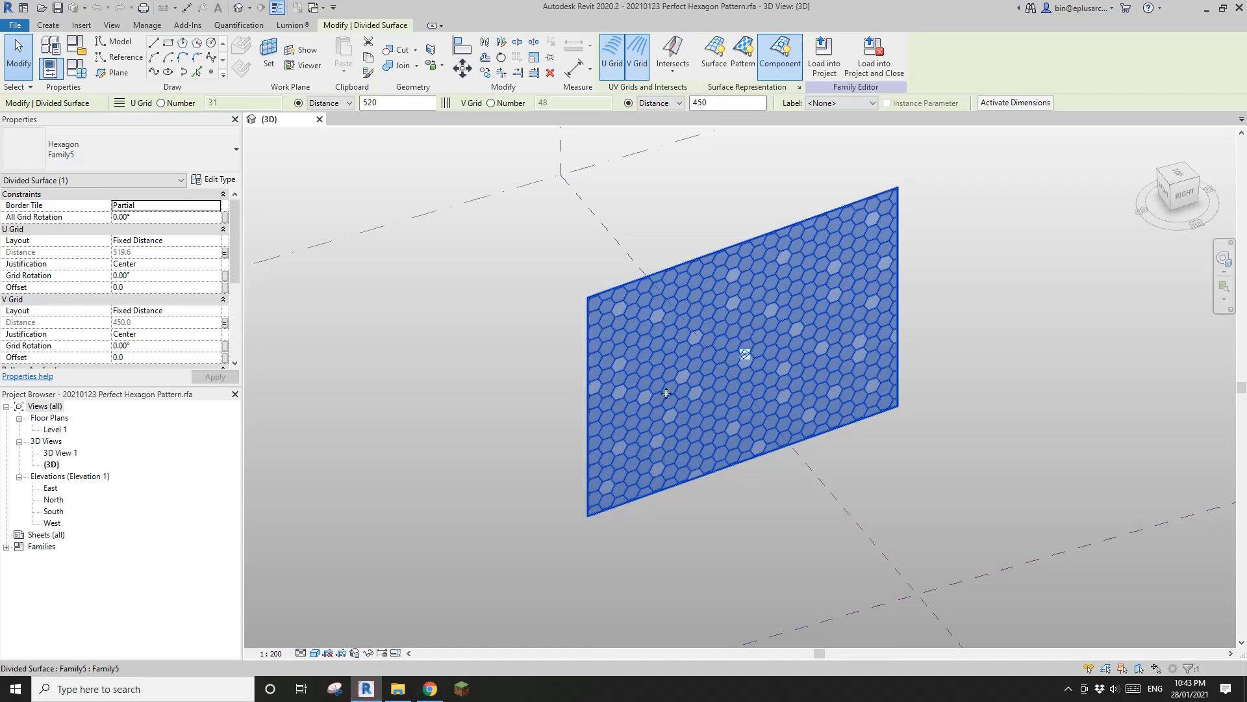
{"action": "scroll", "coordinate": [747, 442], "scroll_direction": "up", "scroll_amount": 2}
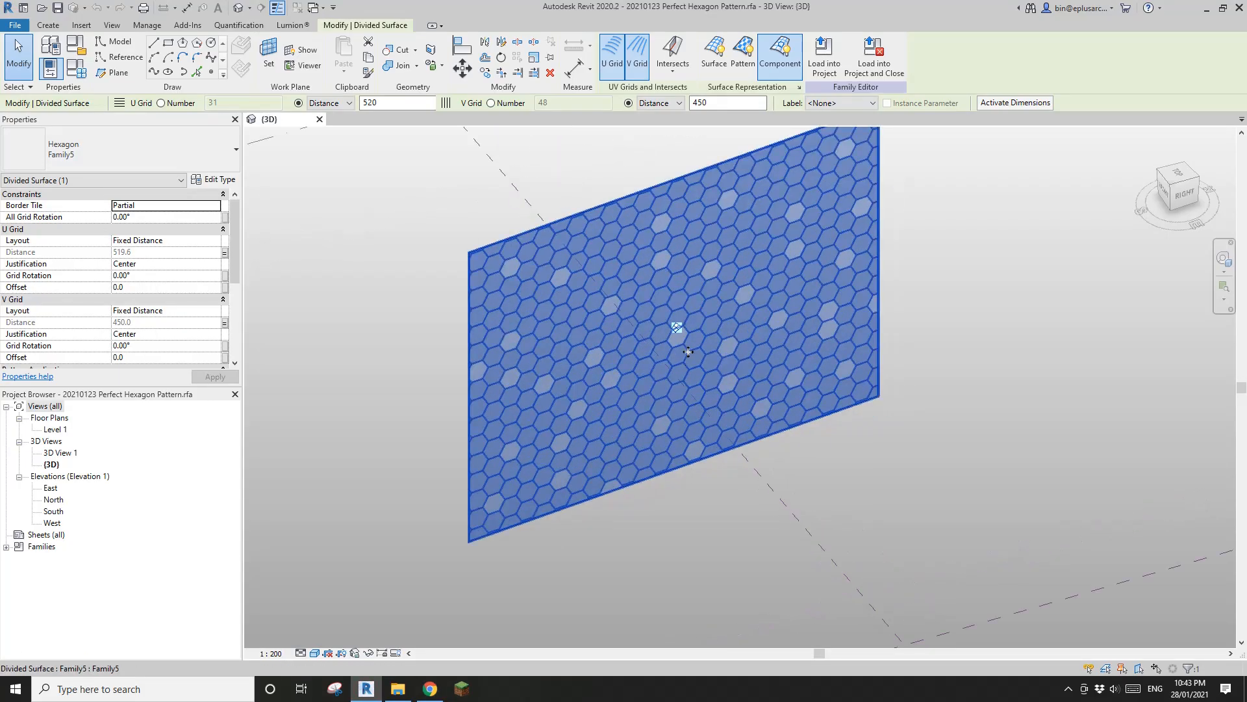
{"action": "middle_click_drag", "start_coordinate": [718, 378], "coordinate": [688, 385]}
{"action": "key", "text": "Escape"}
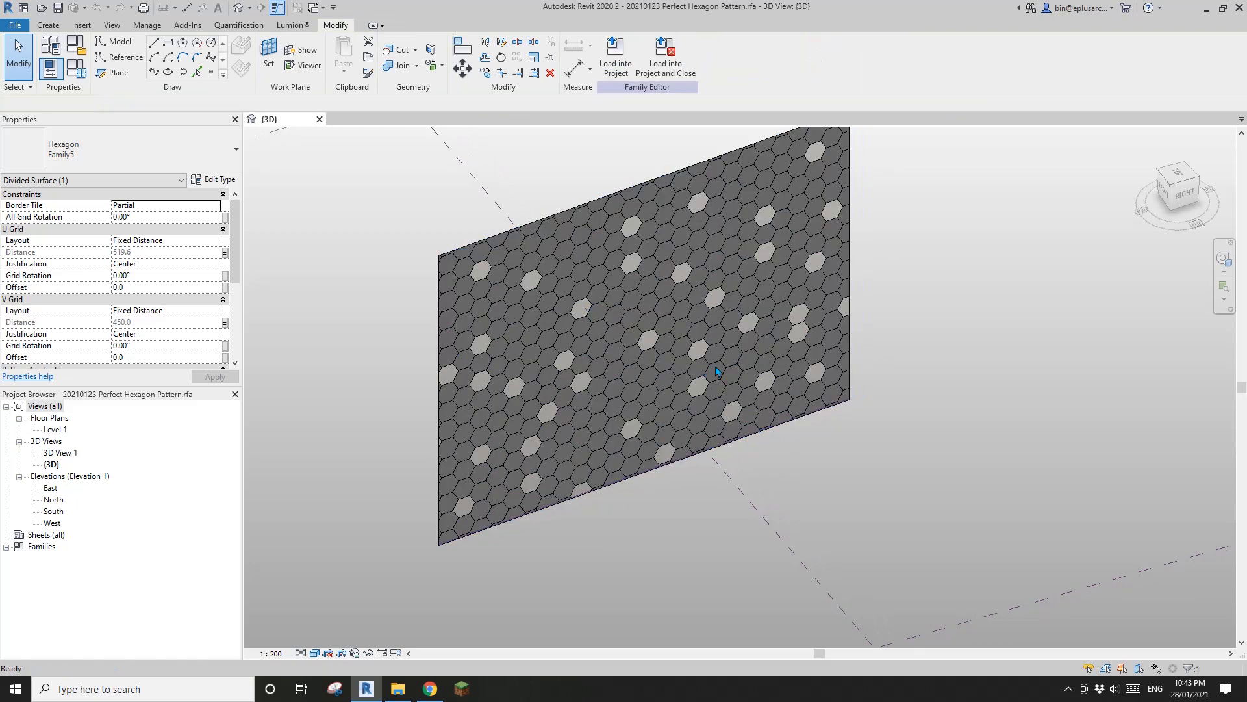
{"action": "middle_click_drag", "start_coordinate": [718, 345], "coordinate": [696, 349]}
{"action": "scroll", "coordinate": [627, 349], "scroll_direction": "up", "scroll_amount": 2}
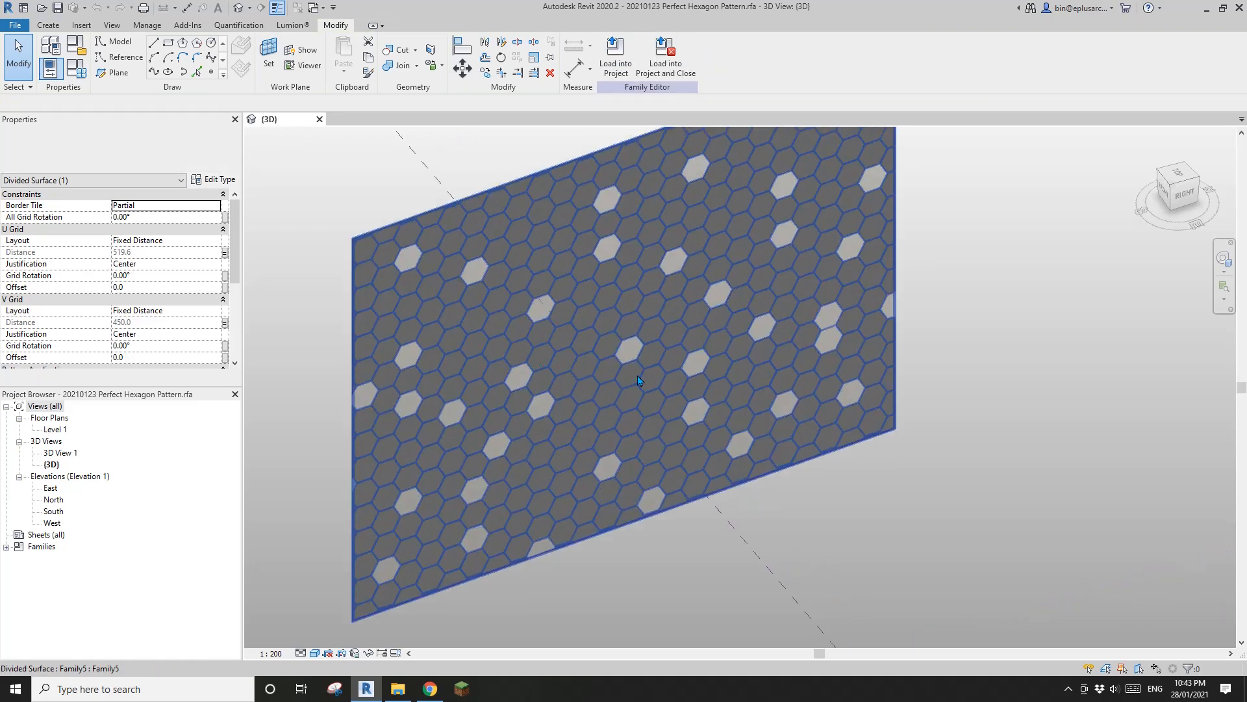
{"action": "scroll", "coordinate": [623, 336], "scroll_direction": "up", "scroll_amount": 3}
{"action": "scroll", "coordinate": [601, 363], "scroll_direction": "down", "scroll_amount": 4}
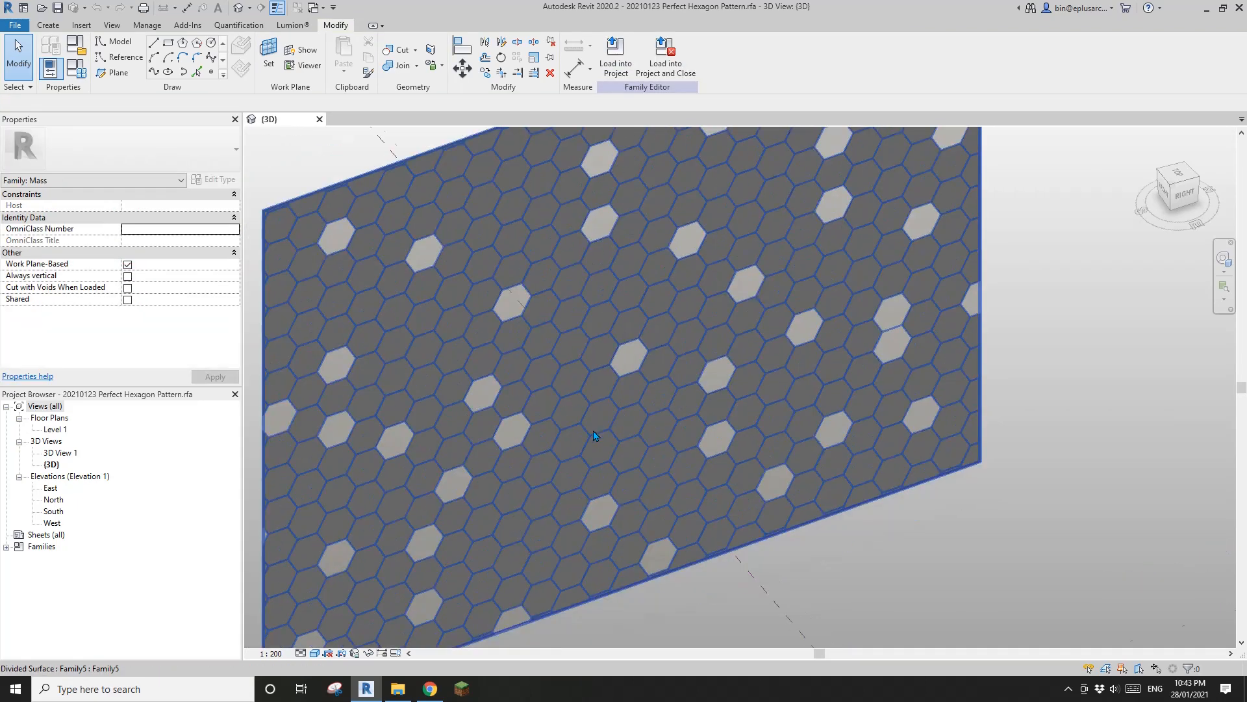
Step: Review the title and mass file download link of the Day 310 video in YouTube Studio, and return to the hexagon surface in Revit
{"action": "left_click", "coordinate": [431, 689]}
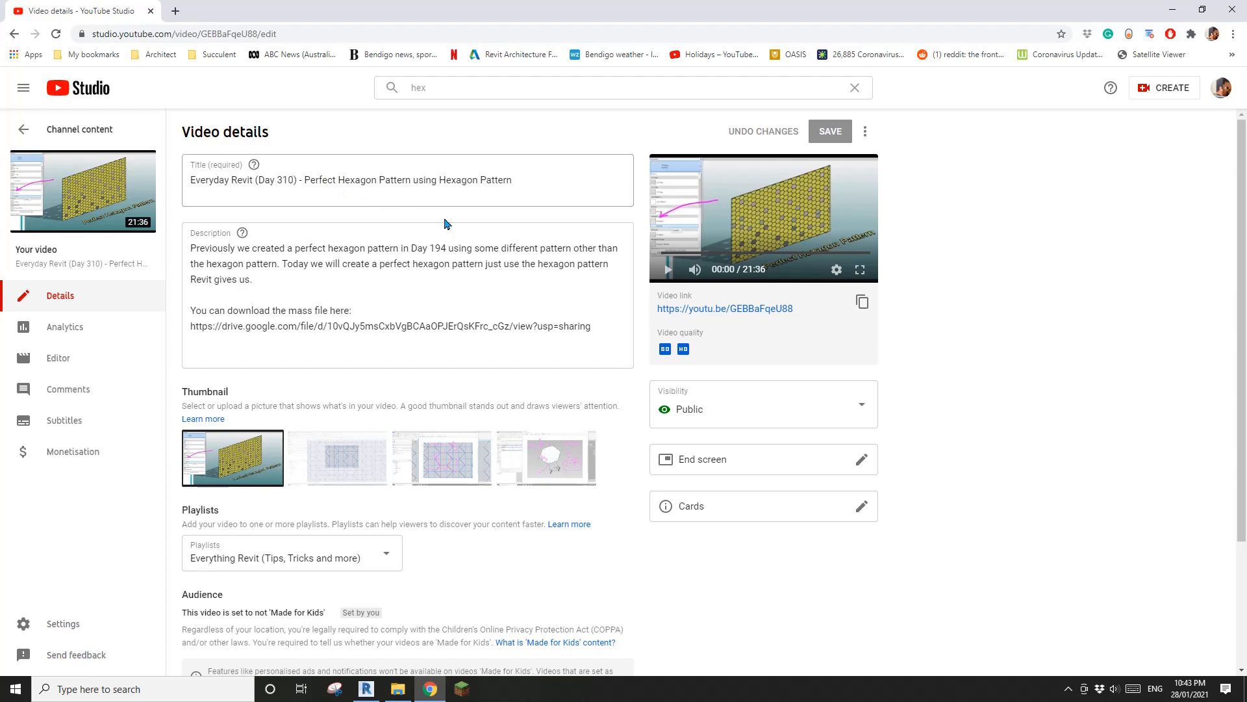
{"action": "left_click", "coordinate": [367, 690]}
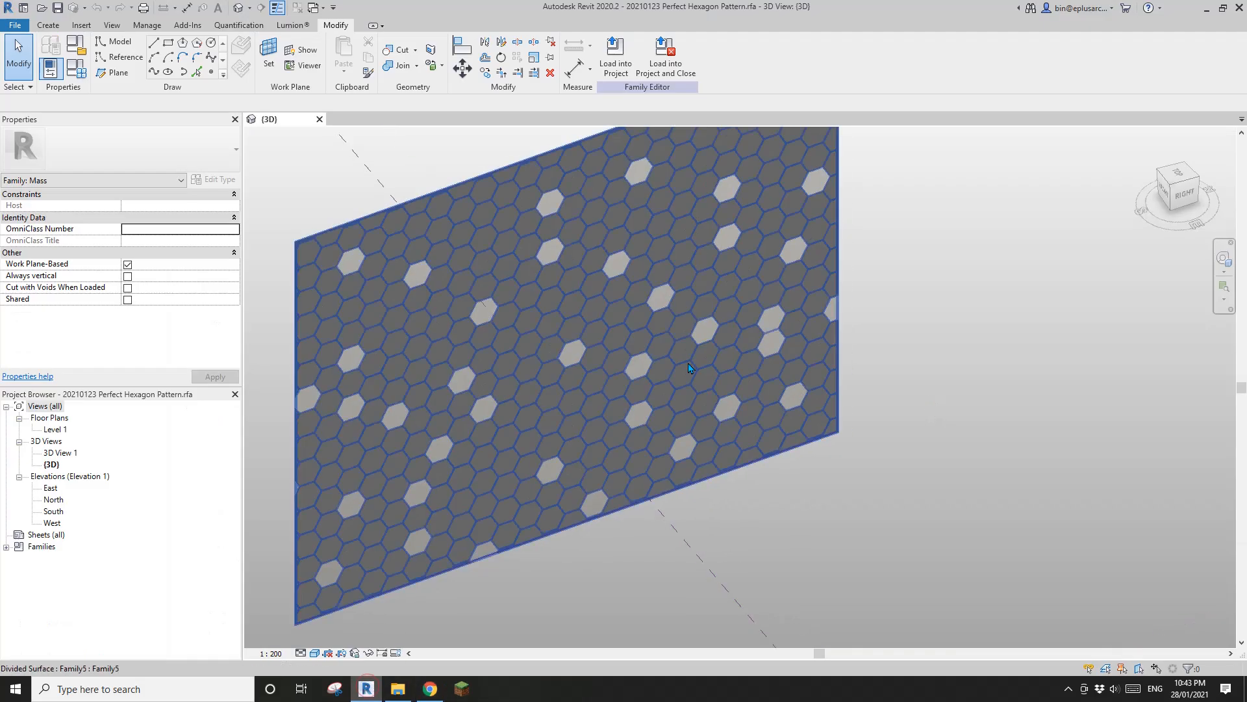
{"action": "left_click", "coordinate": [603, 558]}
{"action": "left_click", "coordinate": [431, 689]}
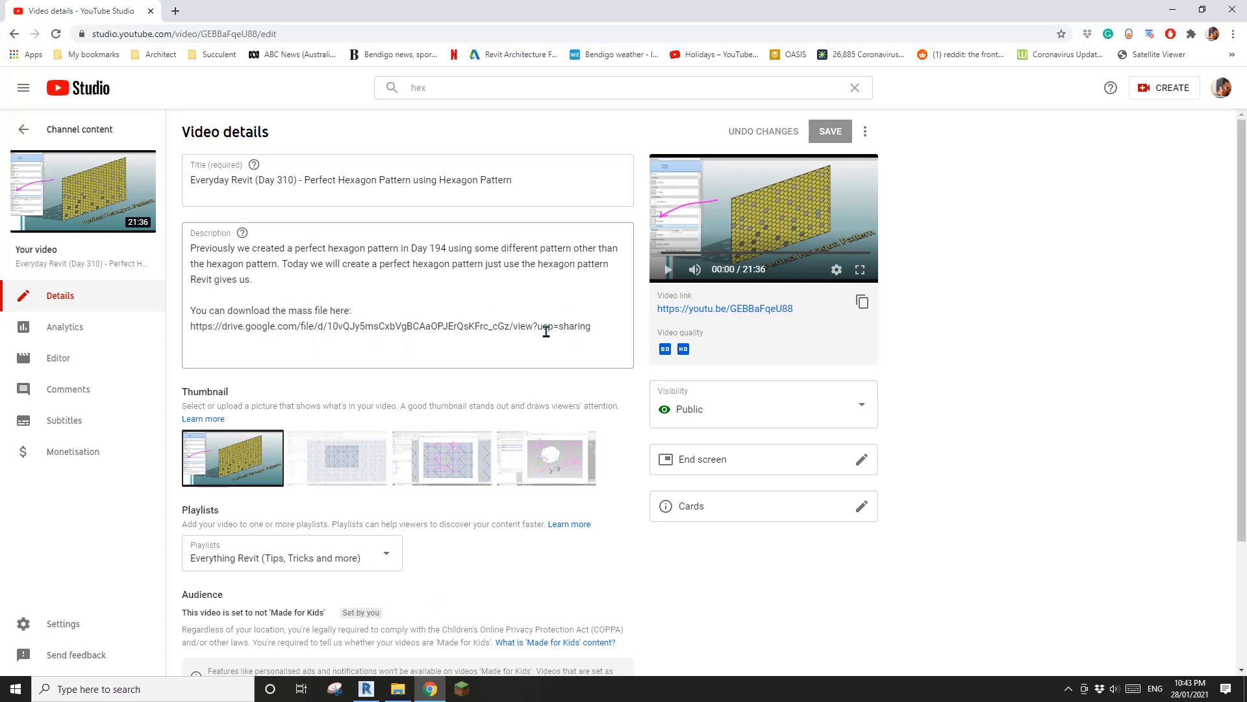
{"action": "left_click", "coordinate": [369, 692]}
{"action": "scroll", "coordinate": [754, 477], "scroll_direction": "up", "scroll_amount": 1}
{"action": "key", "text": "Escape"}
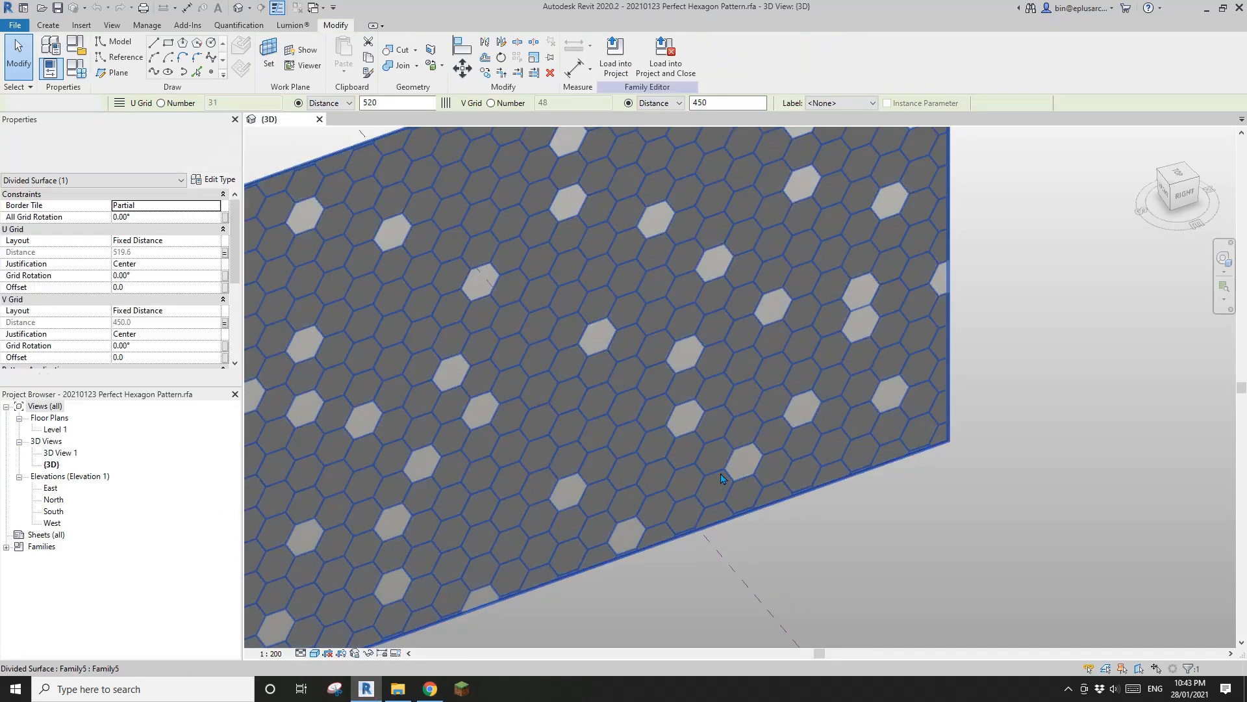
Step: Set the divided surface's All Grid Rotation to 90° and check the orientation of the hexagons up close
{"action": "middle_click_drag", "start_coordinate": [715, 479], "coordinate": [705, 415], "text": "shift"}
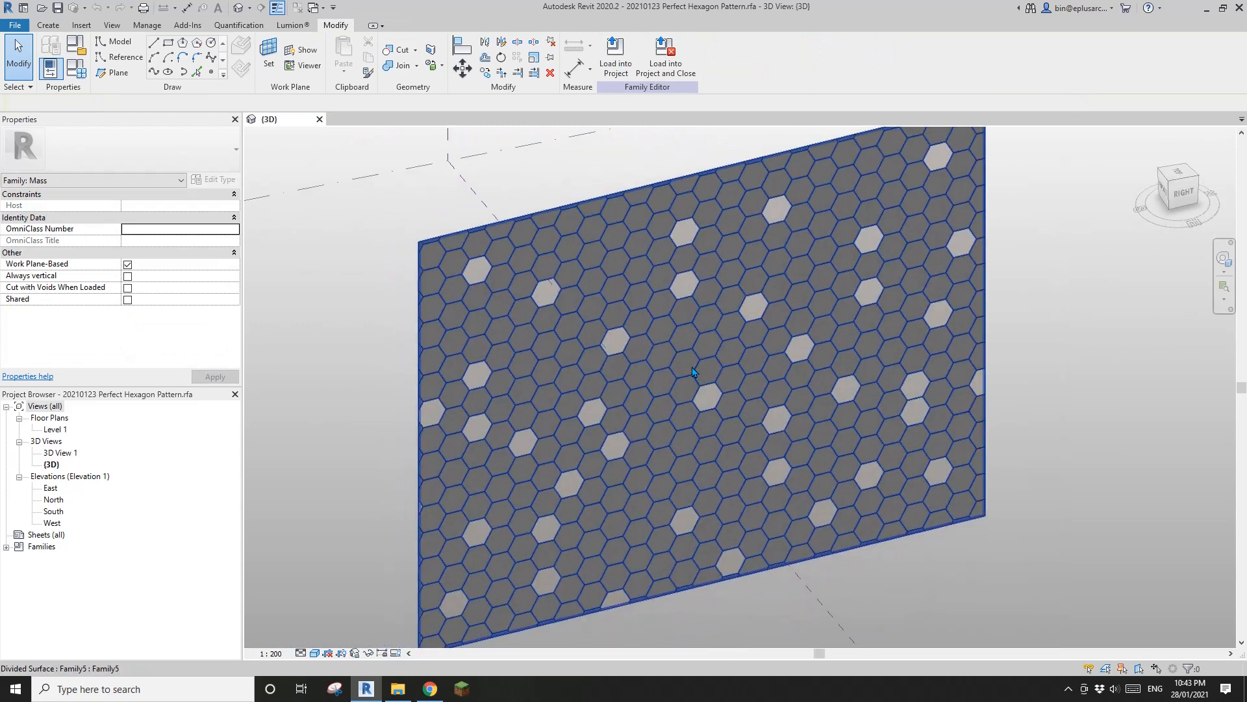
{"action": "left_click", "coordinate": [700, 377]}
{"action": "scroll", "coordinate": [682, 341], "scroll_direction": "up", "scroll_amount": 5}
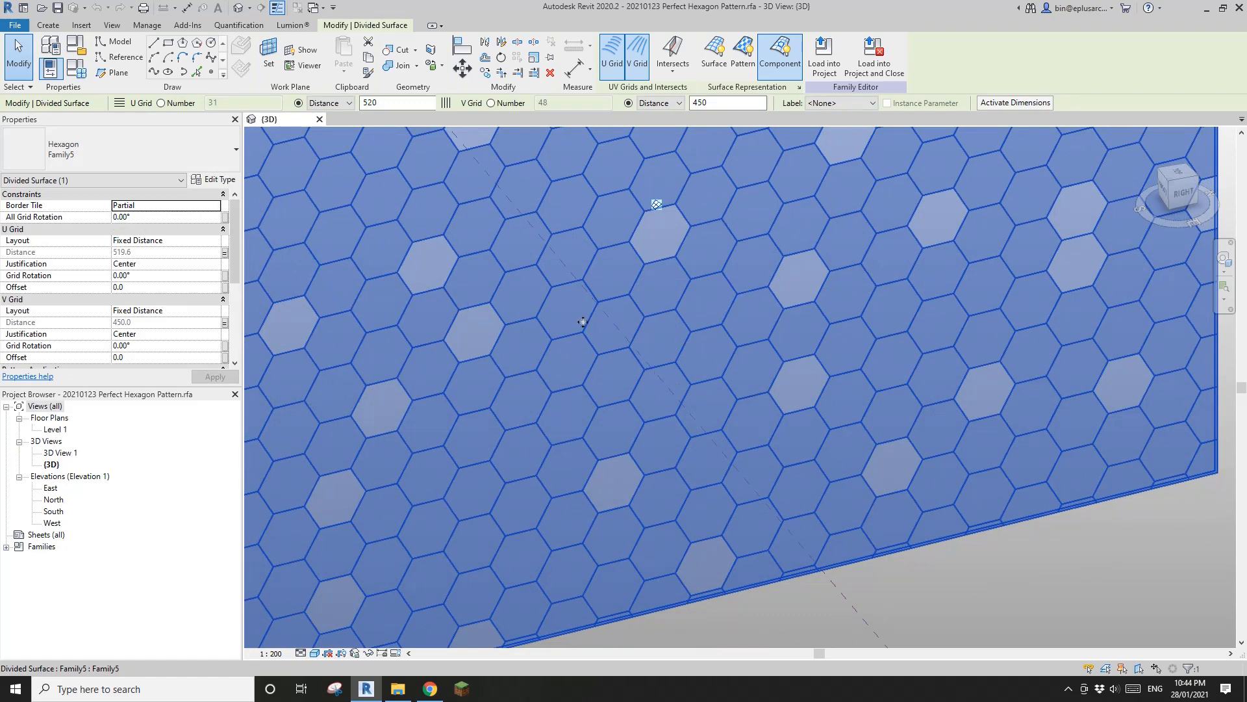
{"action": "left_click", "coordinate": [169, 220]}
{"action": "key", "text": "Return"}
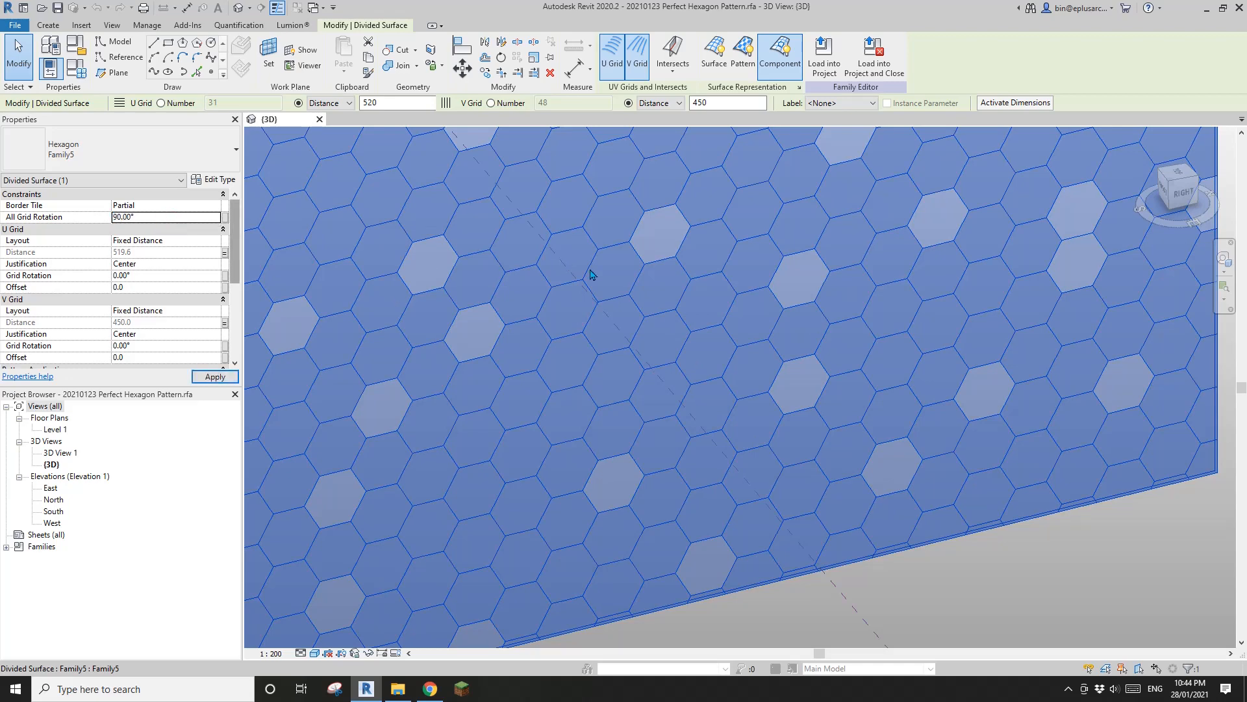
{"action": "scroll", "coordinate": [820, 491], "scroll_direction": "down", "scroll_amount": 2}
{"action": "middle_click_drag", "start_coordinate": [642, 510], "coordinate": [648, 475]}
{"action": "key", "text": "Escape"}
{"action": "scroll", "coordinate": [626, 389], "scroll_direction": "up", "scroll_amount": 5}
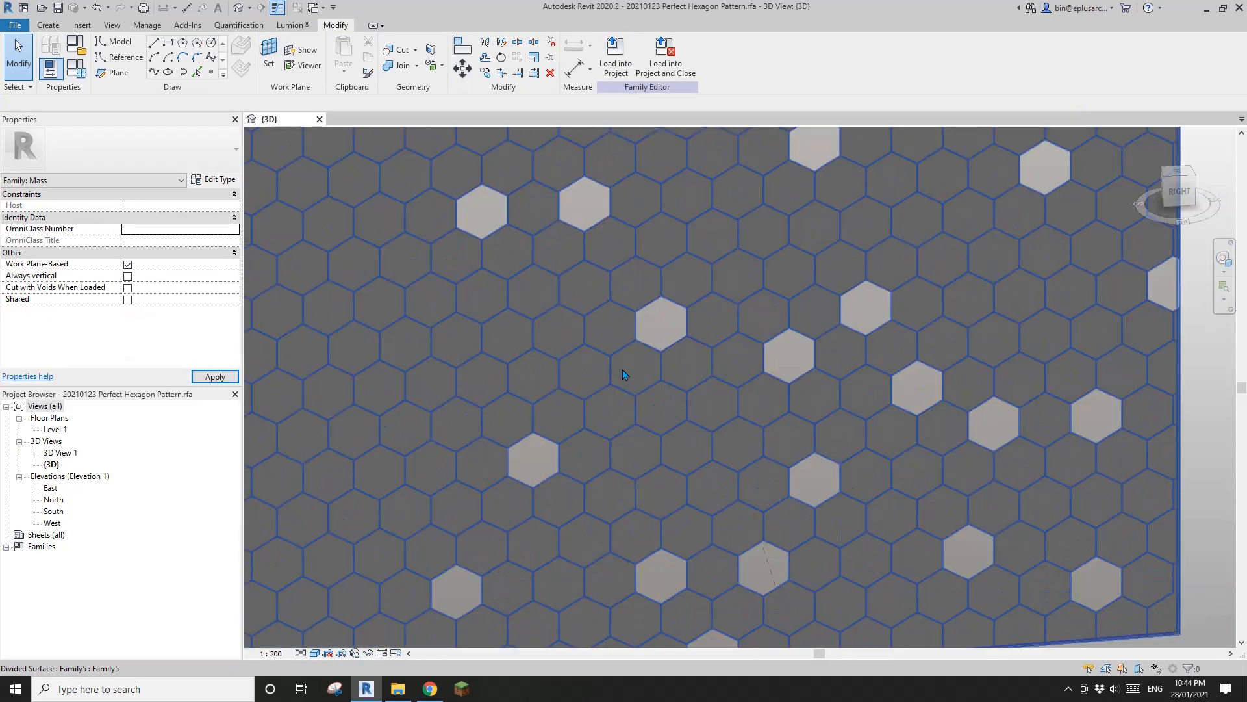
{"action": "scroll", "coordinate": [627, 369], "scroll_direction": "up", "scroll_amount": 4}
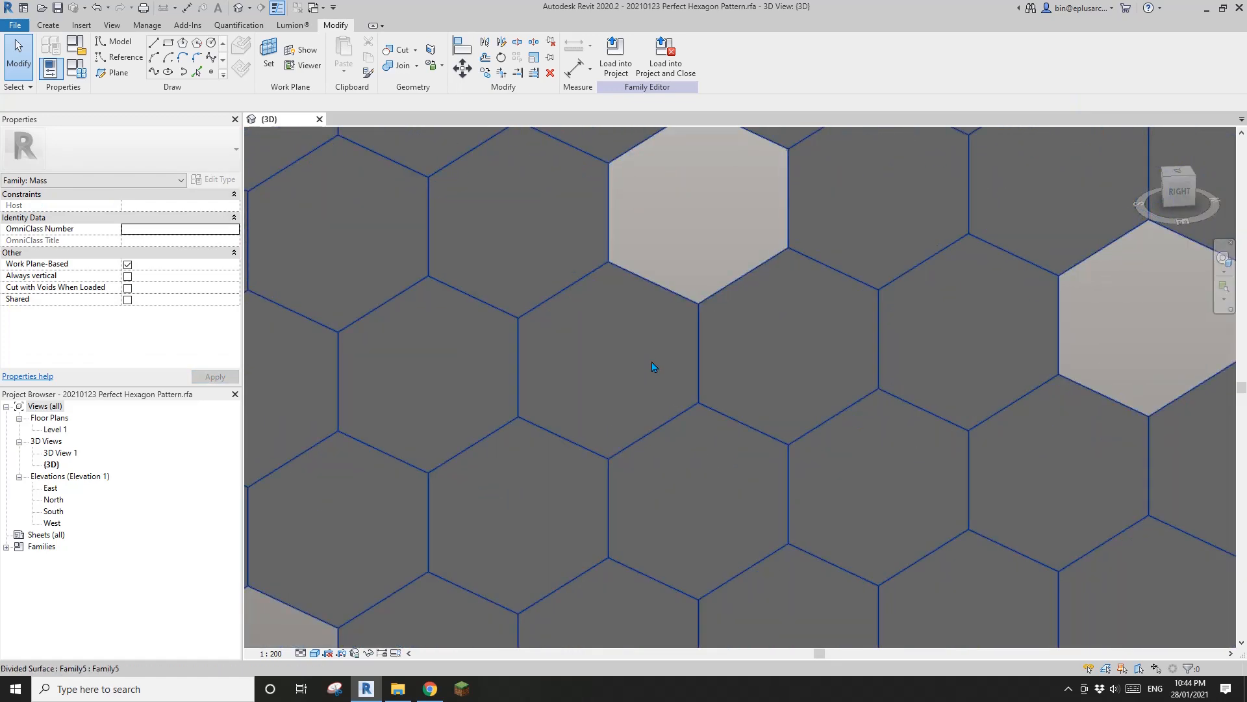
{"action": "scroll", "coordinate": [656, 367], "scroll_direction": "down", "scroll_amount": 8}
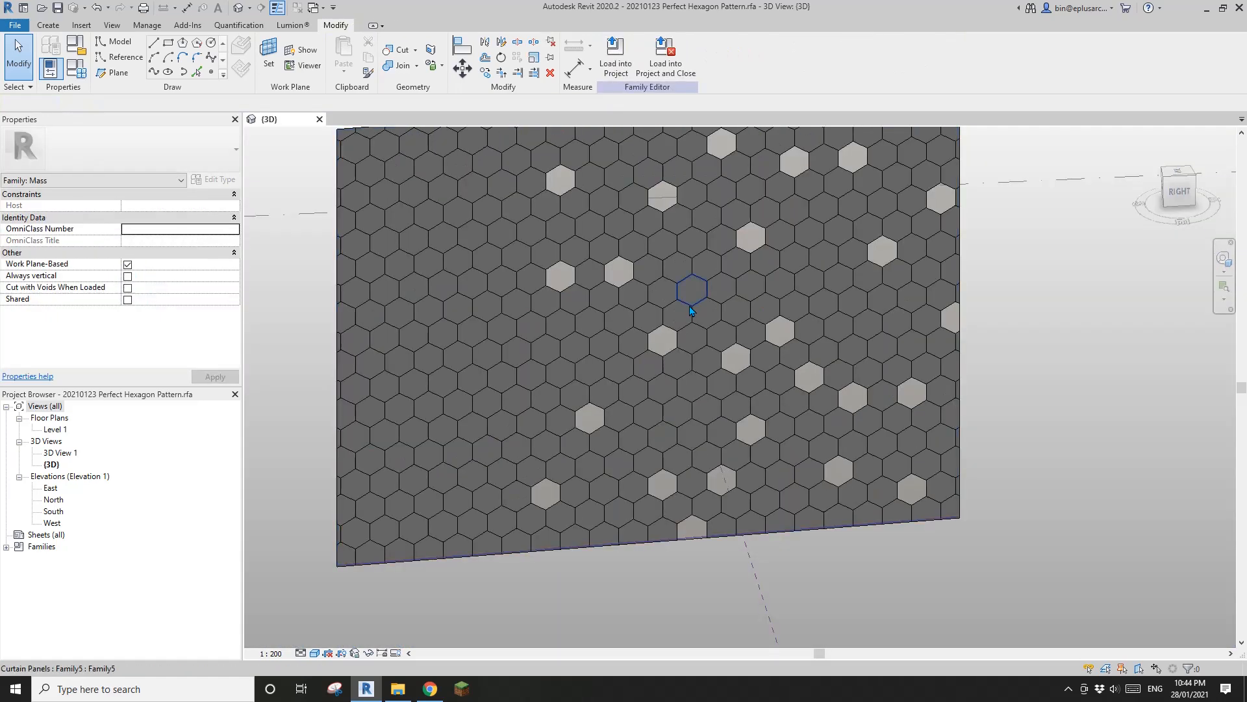
Step: Open the family of one hexagonal curtain panel near the middle of the surface for editing
{"action": "left_click", "coordinate": [694, 311]}
{"action": "scroll", "coordinate": [694, 311], "scroll_direction": "up", "scroll_amount": 2}
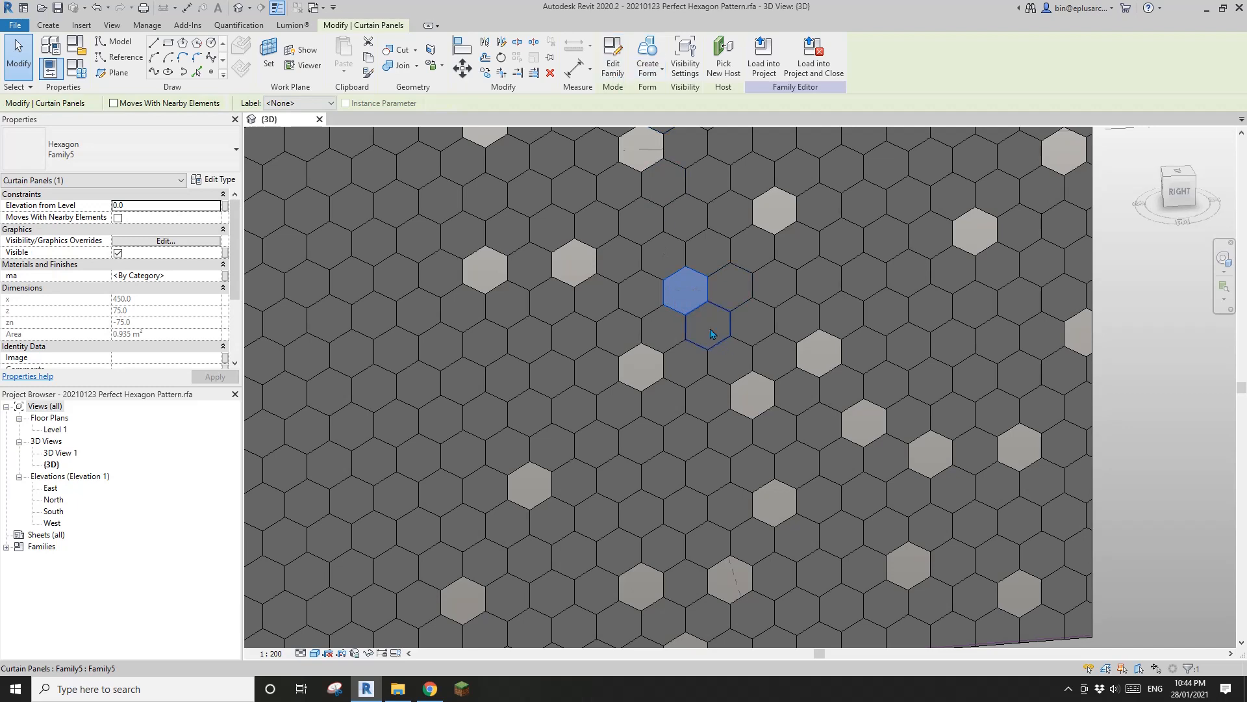
{"action": "scroll", "coordinate": [690, 294], "scroll_direction": "down", "scroll_amount": 5}
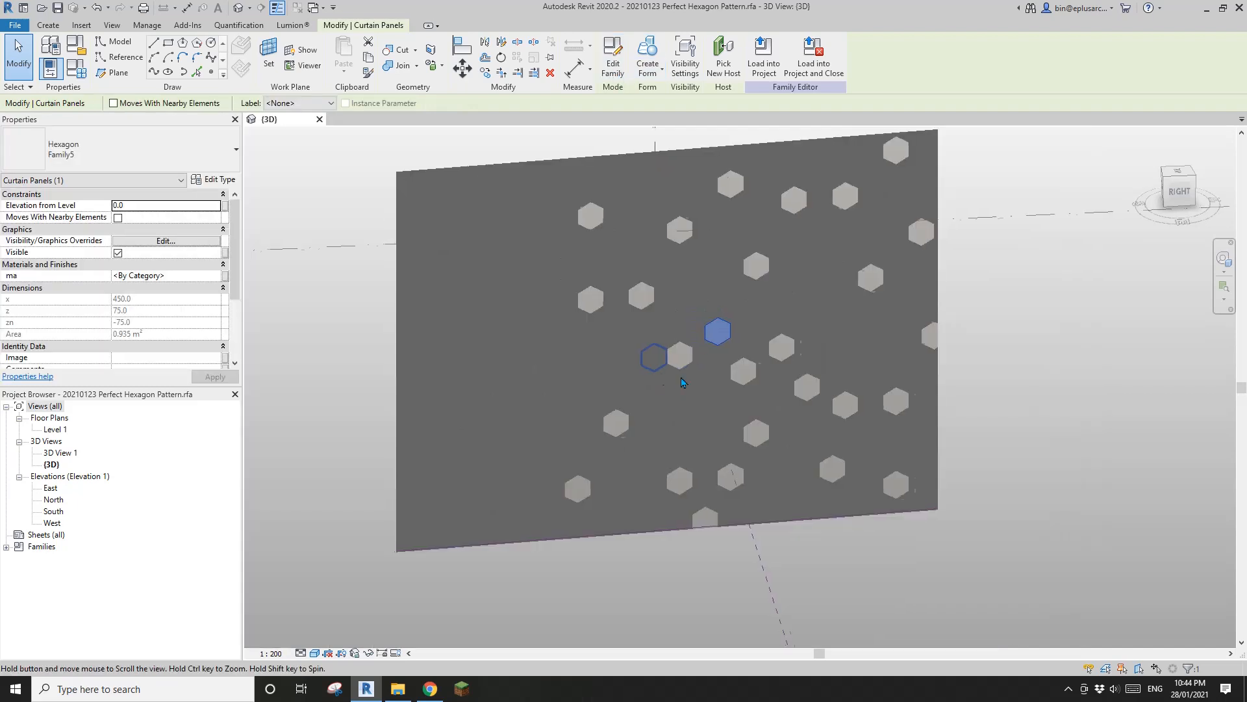
{"action": "key", "text": "Escape"}
{"action": "left_click", "coordinate": [672, 336]}
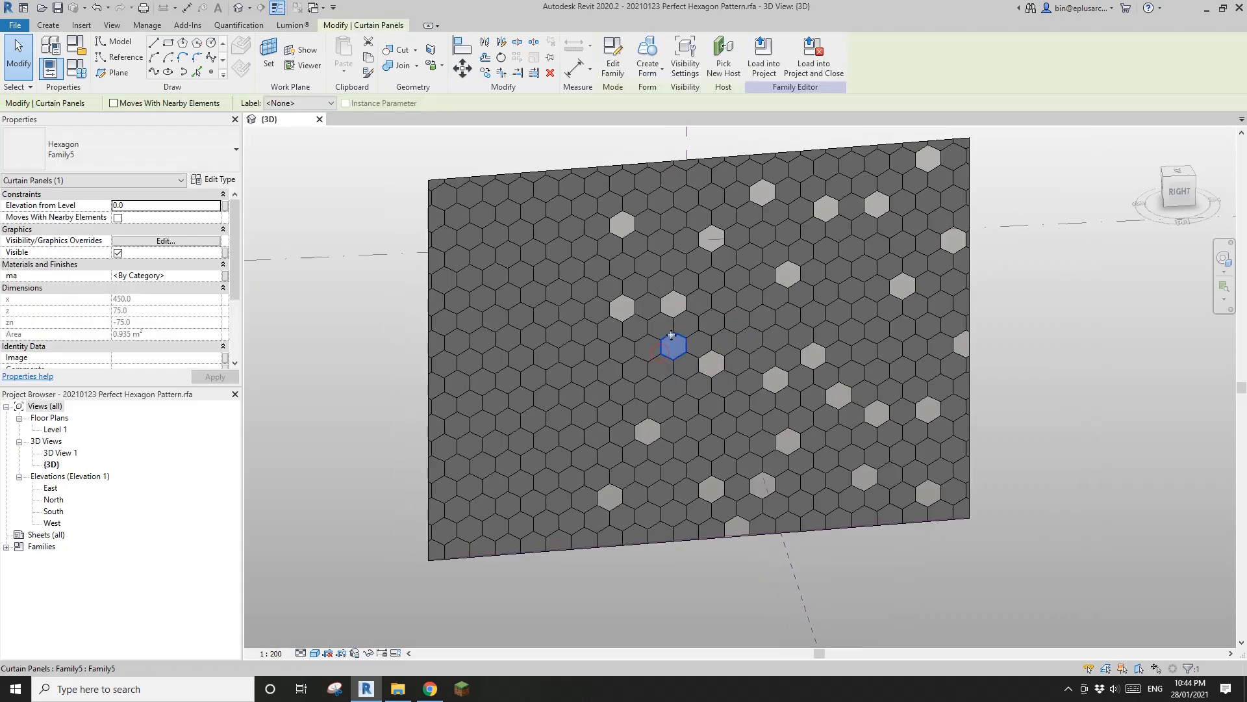
{"action": "left_click", "coordinate": [613, 67]}
{"action": "scroll", "coordinate": [754, 383], "scroll_direction": "up", "scroll_amount": 3}
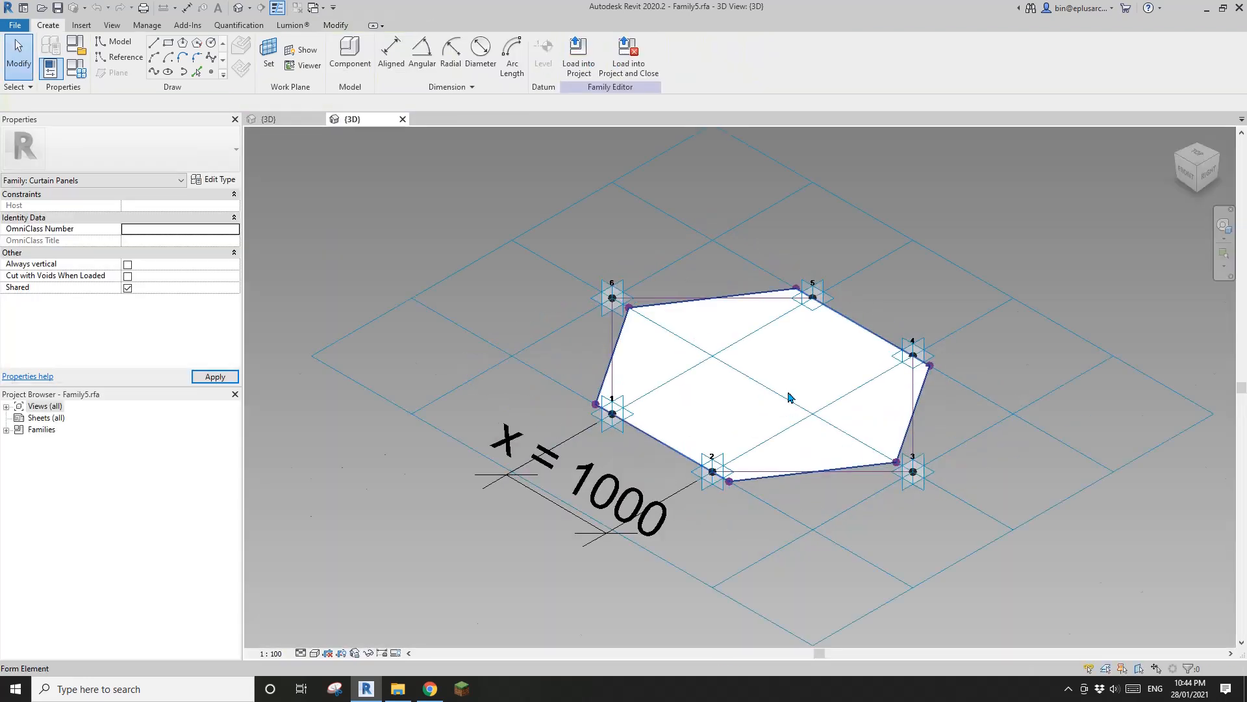
{"action": "middle_click_drag", "start_coordinate": [775, 423], "coordinate": [624, 441], "text": "shift"}
Step: Create an extruded solid form from the flat hexagonal surface of the panel
{"action": "left_click", "coordinate": [729, 403]}
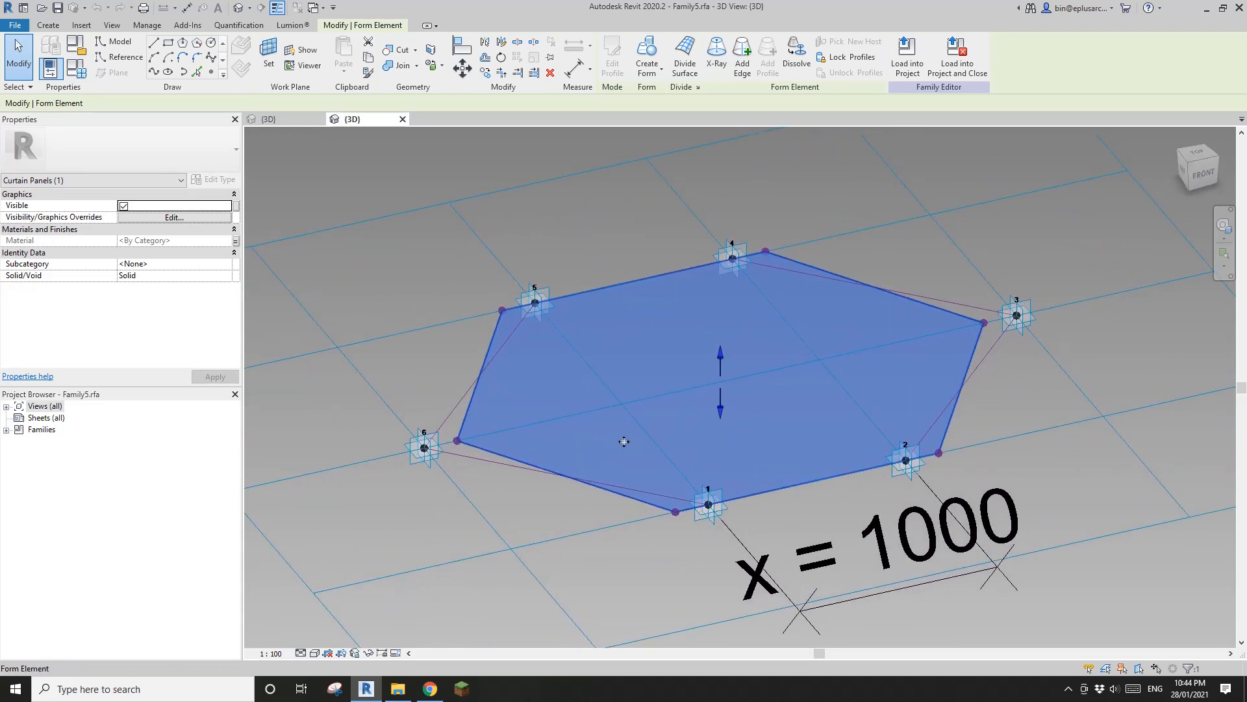
{"action": "middle_click_drag", "start_coordinate": [704, 404], "coordinate": [636, 401], "text": "shift"}
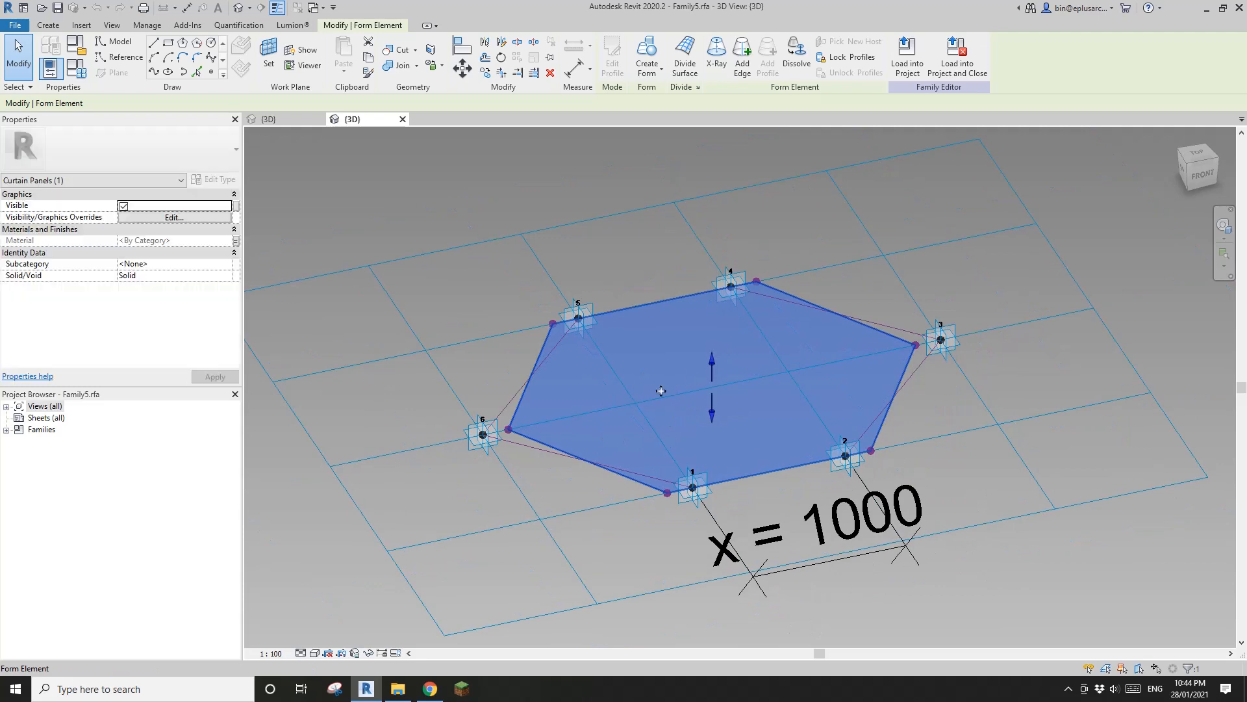
{"action": "scroll", "coordinate": [692, 318], "scroll_direction": "up", "scroll_amount": 1}
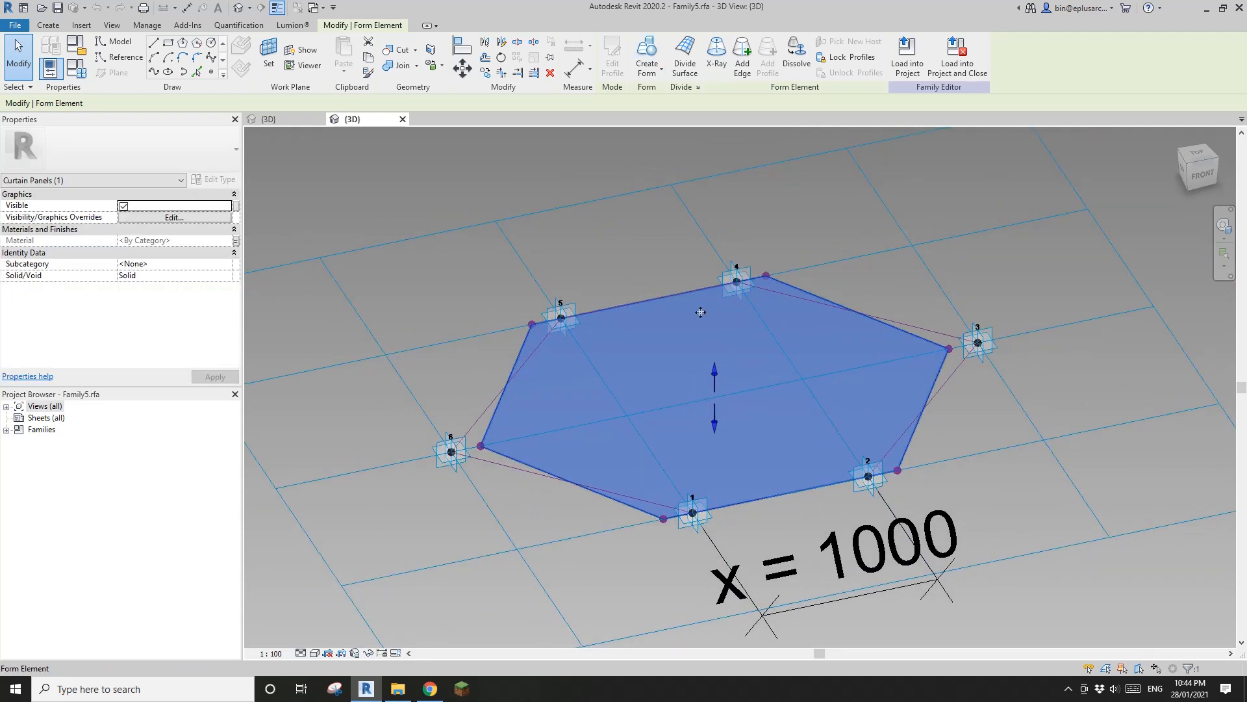
{"action": "left_click", "coordinate": [647, 55]}
{"action": "scroll", "coordinate": [604, 377], "scroll_direction": "down", "scroll_amount": 2}
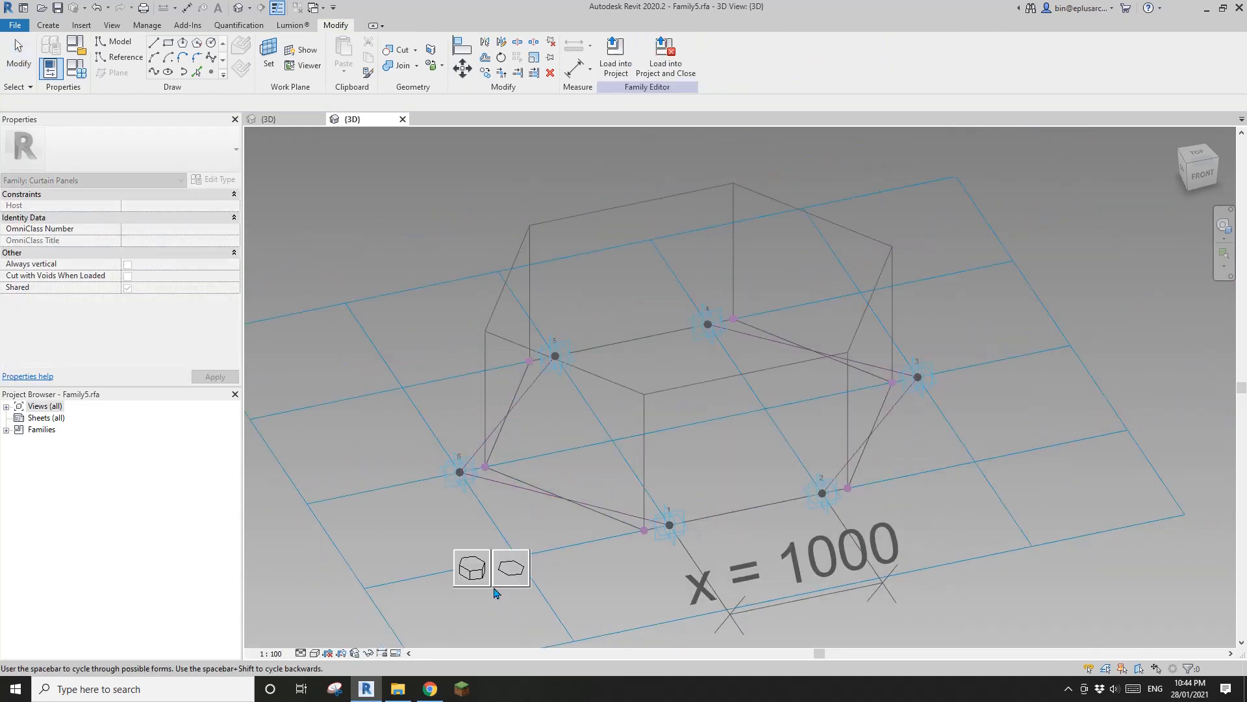
{"action": "left_click", "coordinate": [472, 567]}
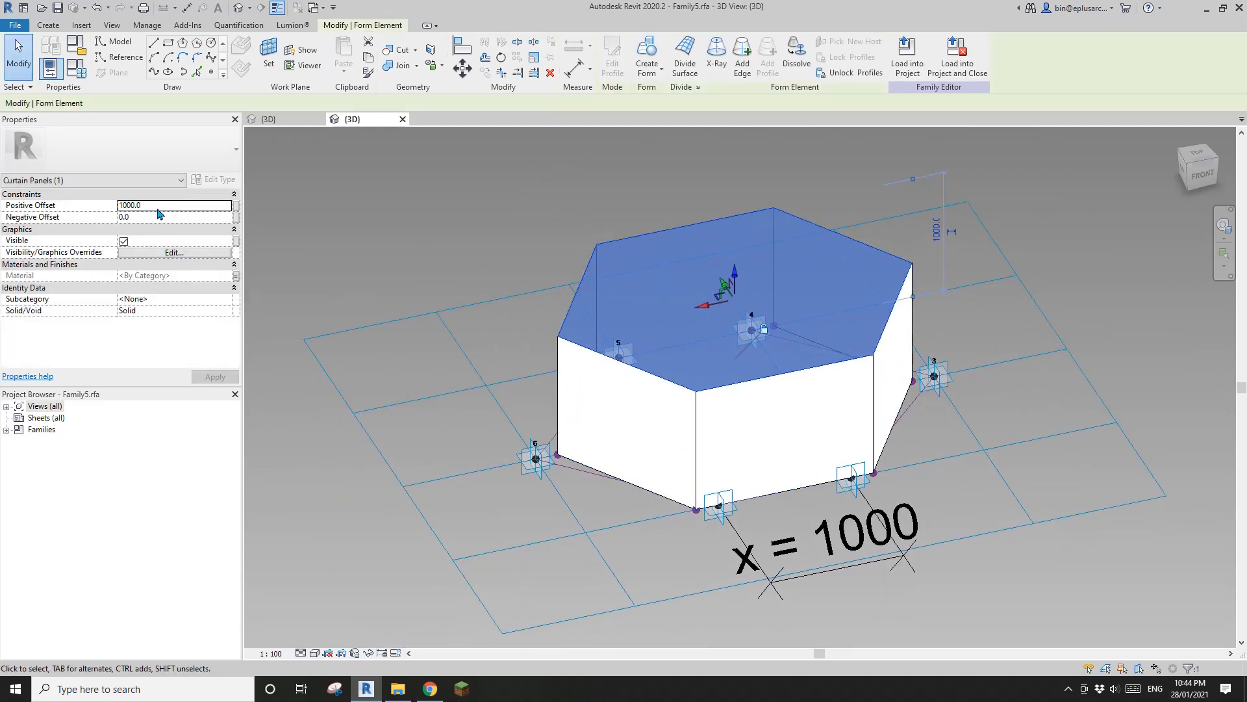
Step: Set the Positive Offset of the hexagonal form's upper face to 100
{"action": "middle_click_drag", "start_coordinate": [353, 276], "coordinate": [415, 293], "text": "shift"}
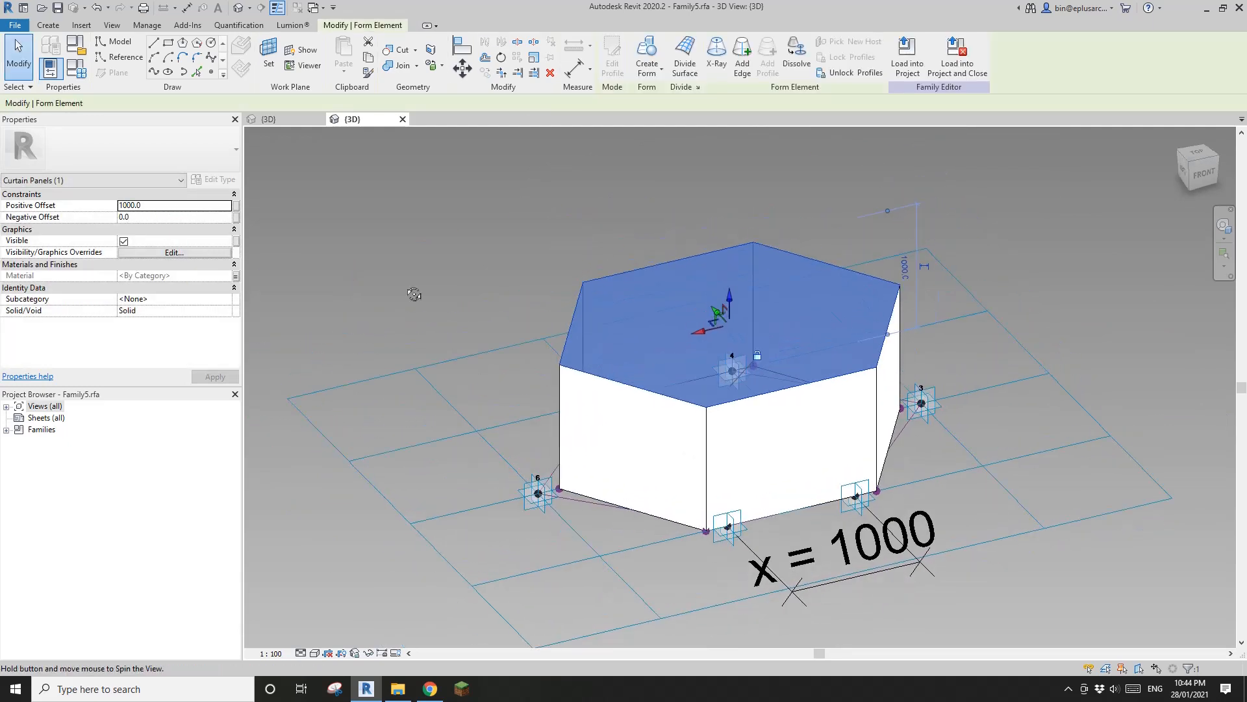
{"action": "double_click", "coordinate": [173, 205]}
{"action": "type", "text": "1"}
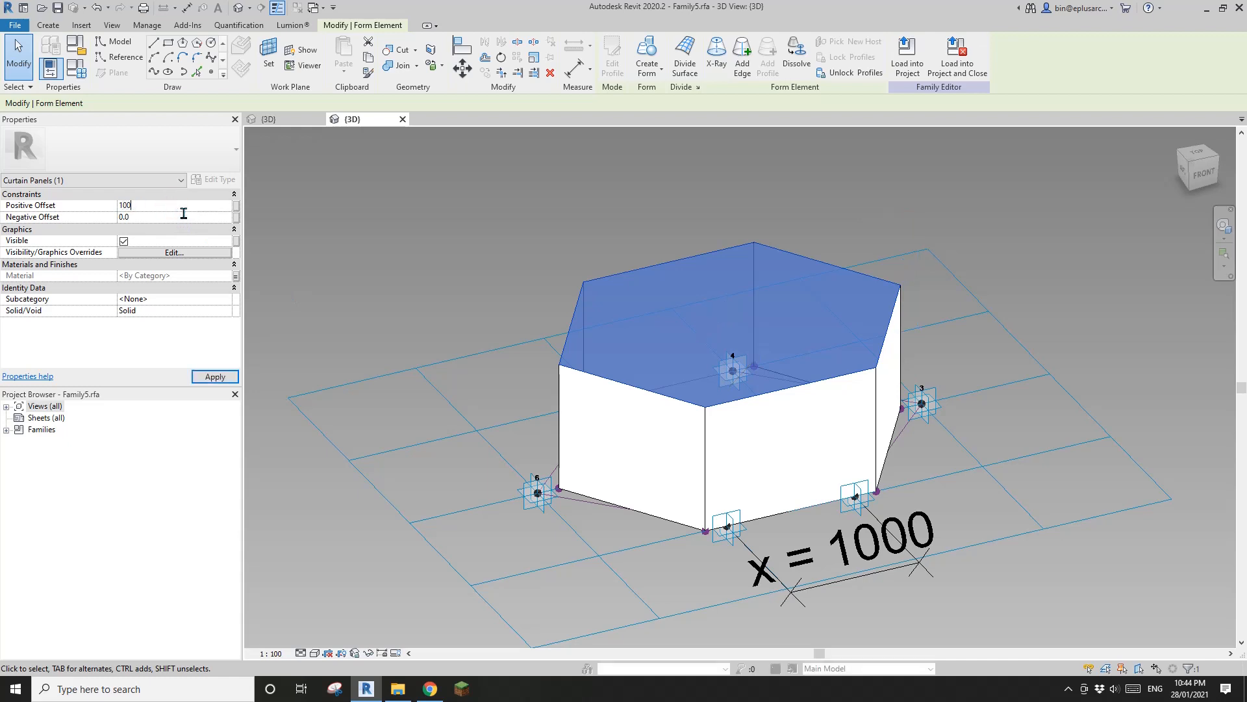
{"action": "key", "text": "Return"}
{"action": "left_click", "coordinate": [505, 243]}
{"action": "middle_click_drag", "start_coordinate": [626, 390], "coordinate": [489, 596]}
{"action": "scroll", "coordinate": [610, 425], "scroll_direction": "down", "scroll_amount": 1}
{"action": "scroll", "coordinate": [610, 422], "scroll_direction": "up", "scroll_amount": 5}
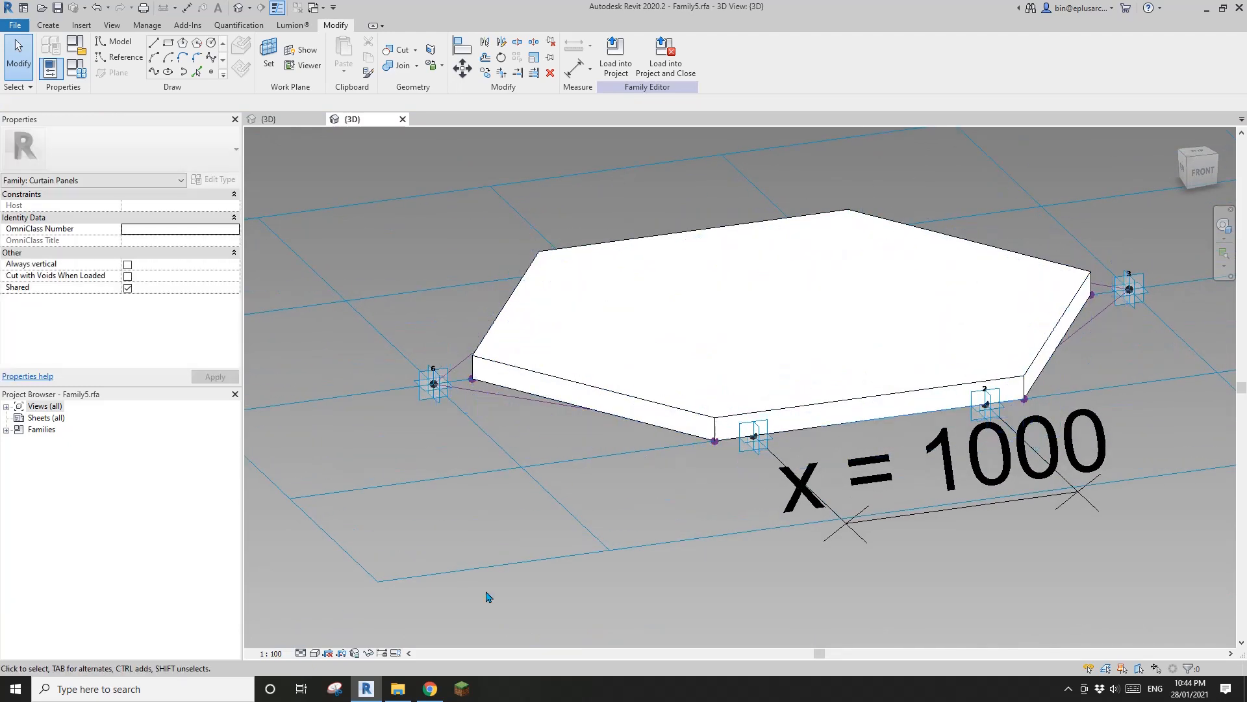
Step: Check the Day 310 video details in YouTube Studio, and return to Revit to examine the thickened hexagonal panel from a low angle
{"action": "left_click", "coordinate": [431, 690]}
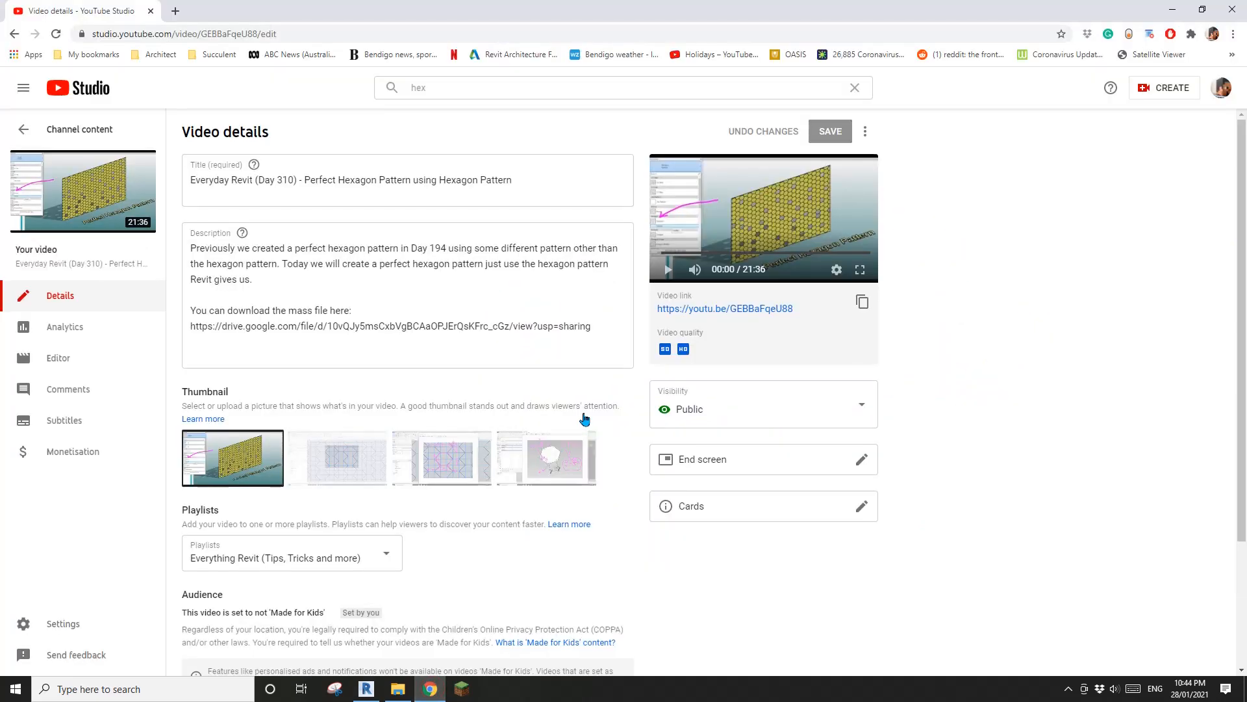
{"action": "left_click", "coordinate": [373, 689]}
{"action": "scroll", "coordinate": [571, 441], "scroll_direction": "down", "scroll_amount": 2}
{"action": "middle_click_drag", "start_coordinate": [540, 459], "coordinate": [529, 438], "text": "shift"}
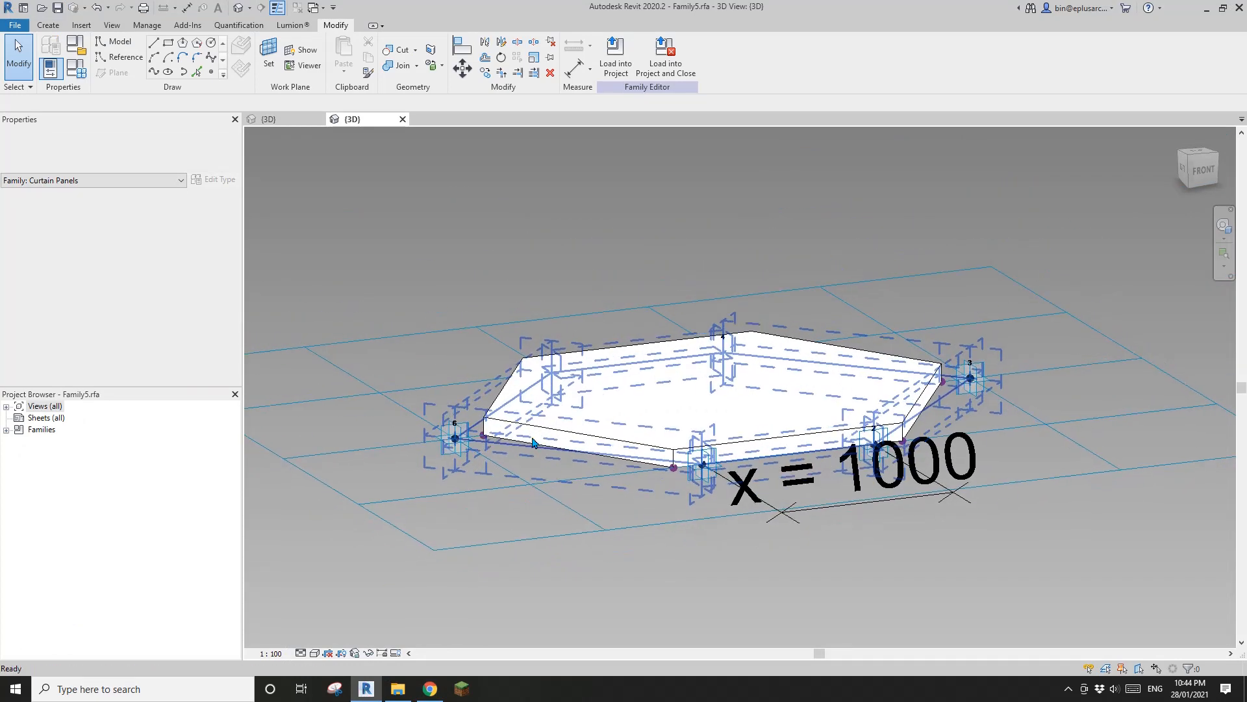
{"action": "scroll", "coordinate": [484, 439], "scroll_direction": "up", "scroll_amount": 1}
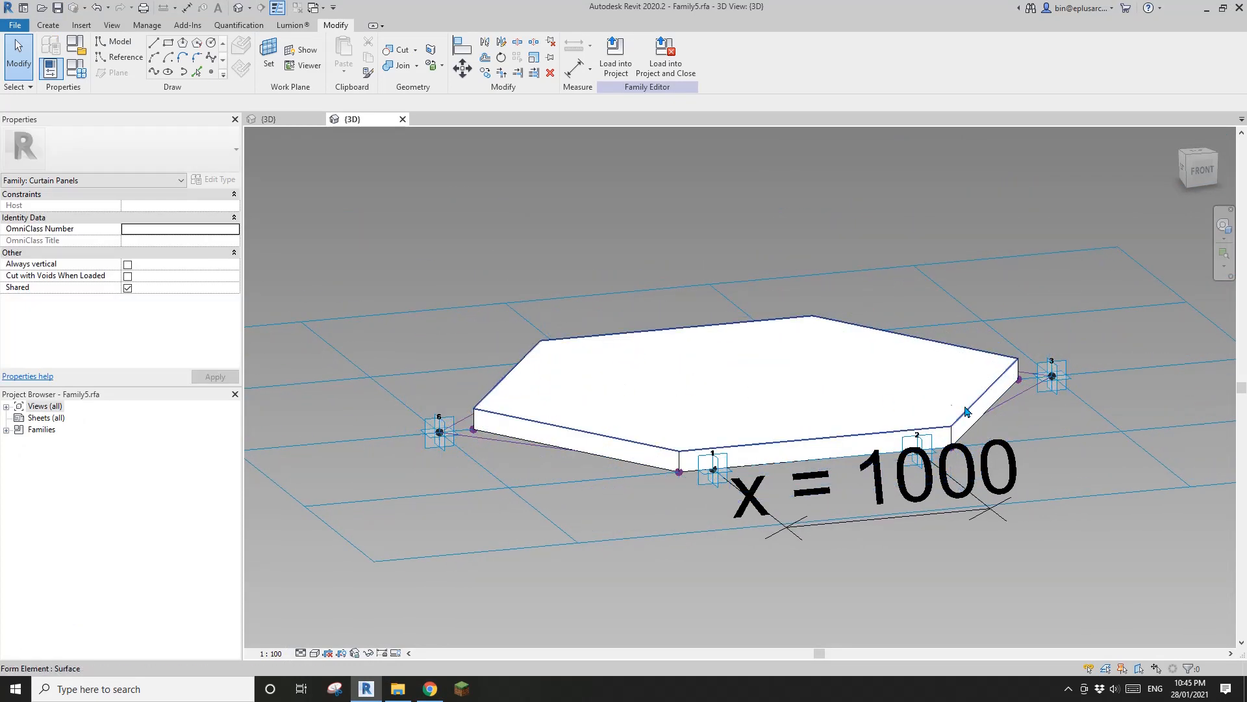
Step: Dissolve the solid hexagonal form of the panel back into its reference points and lines
{"action": "middle_click_drag", "start_coordinate": [481, 412], "coordinate": [581, 503], "text": "shift"}
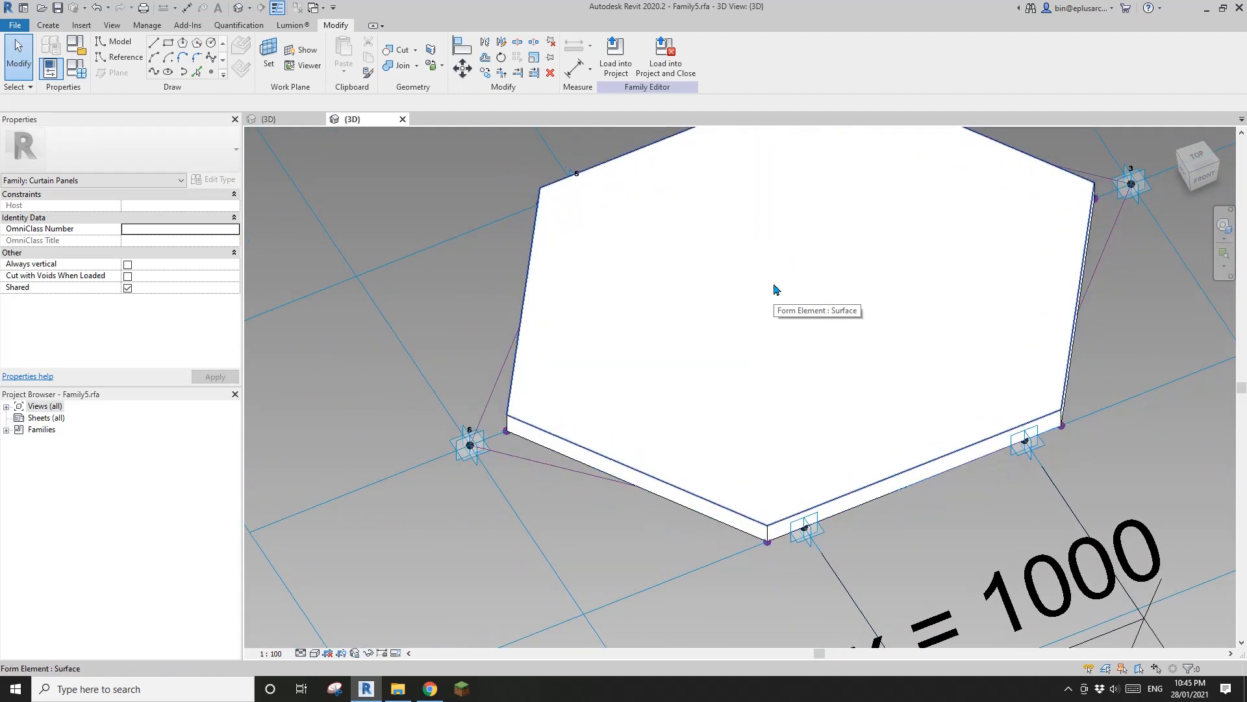
{"action": "scroll", "coordinate": [768, 414], "scroll_direction": "down", "scroll_amount": 1}
{"action": "middle_click_drag", "start_coordinate": [768, 415], "coordinate": [713, 429]}
{"action": "key", "text": "Tab"}
{"action": "left_click", "coordinate": [721, 336]}
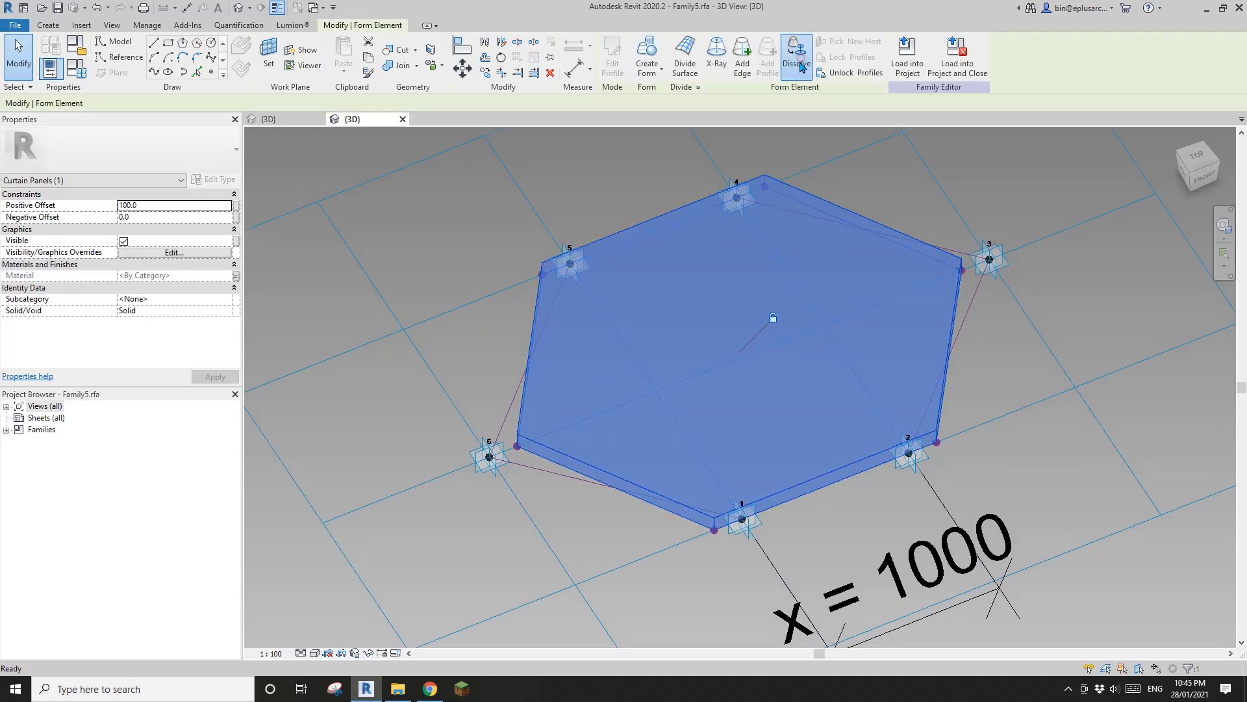
{"action": "left_click", "coordinate": [801, 58]}
{"action": "middle_click_drag", "start_coordinate": [723, 354], "coordinate": [643, 467], "text": "shift"}
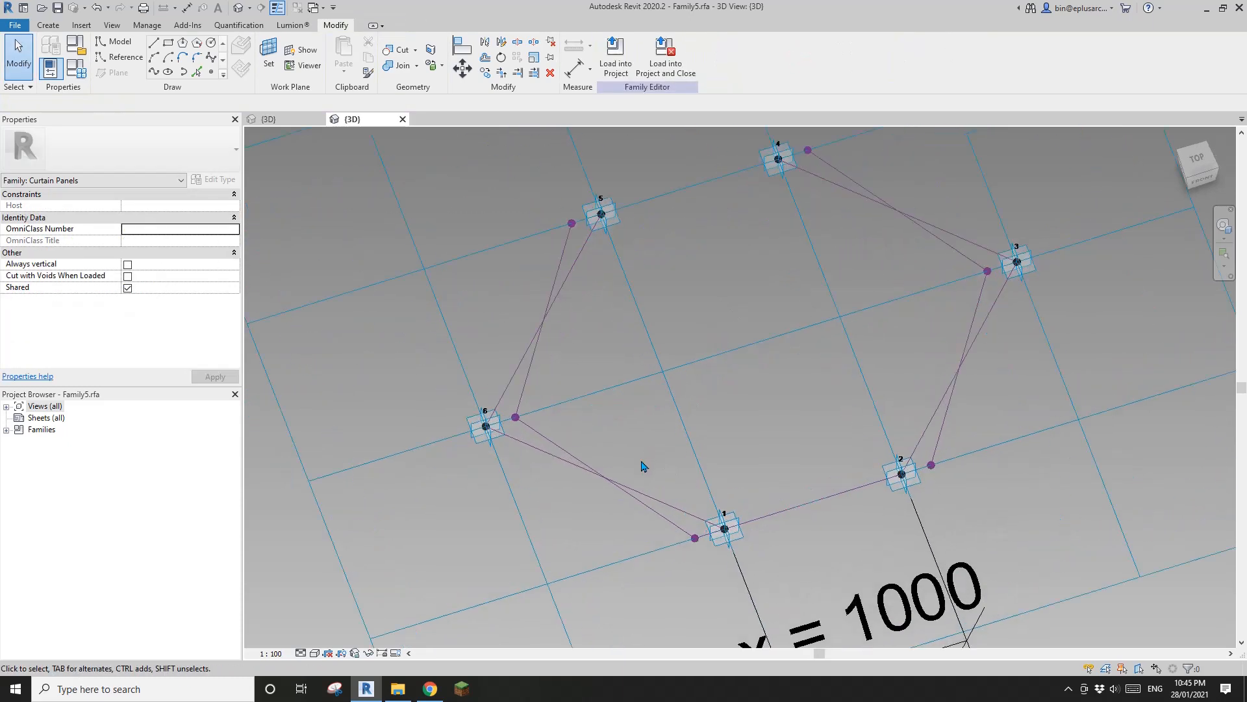
Step: Place a new reference point hosted on the existing offset point beside point 5, using that point's vertical plane perpendicular to the grid line as work plane
{"action": "scroll", "coordinate": [594, 466], "scroll_direction": "up", "scroll_amount": 1}
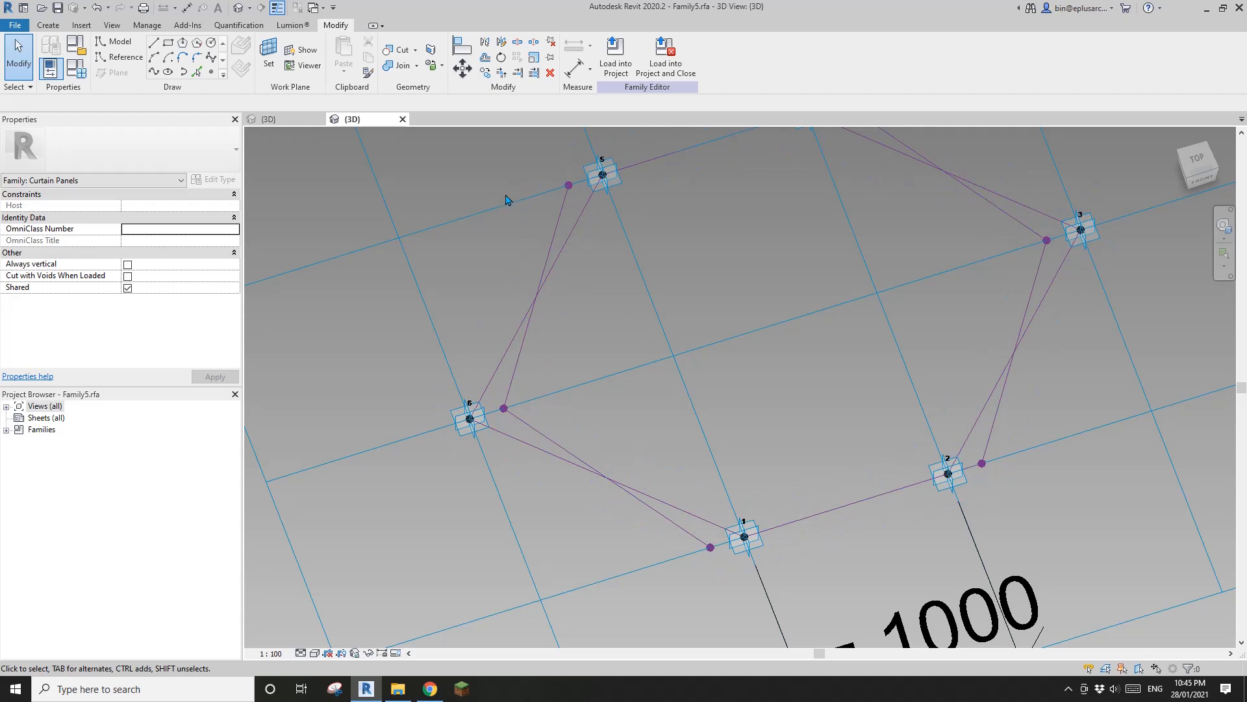
{"action": "scroll", "coordinate": [587, 305], "scroll_direction": "down", "scroll_amount": 3}
{"action": "scroll", "coordinate": [559, 263], "scroll_direction": "up", "scroll_amount": 2}
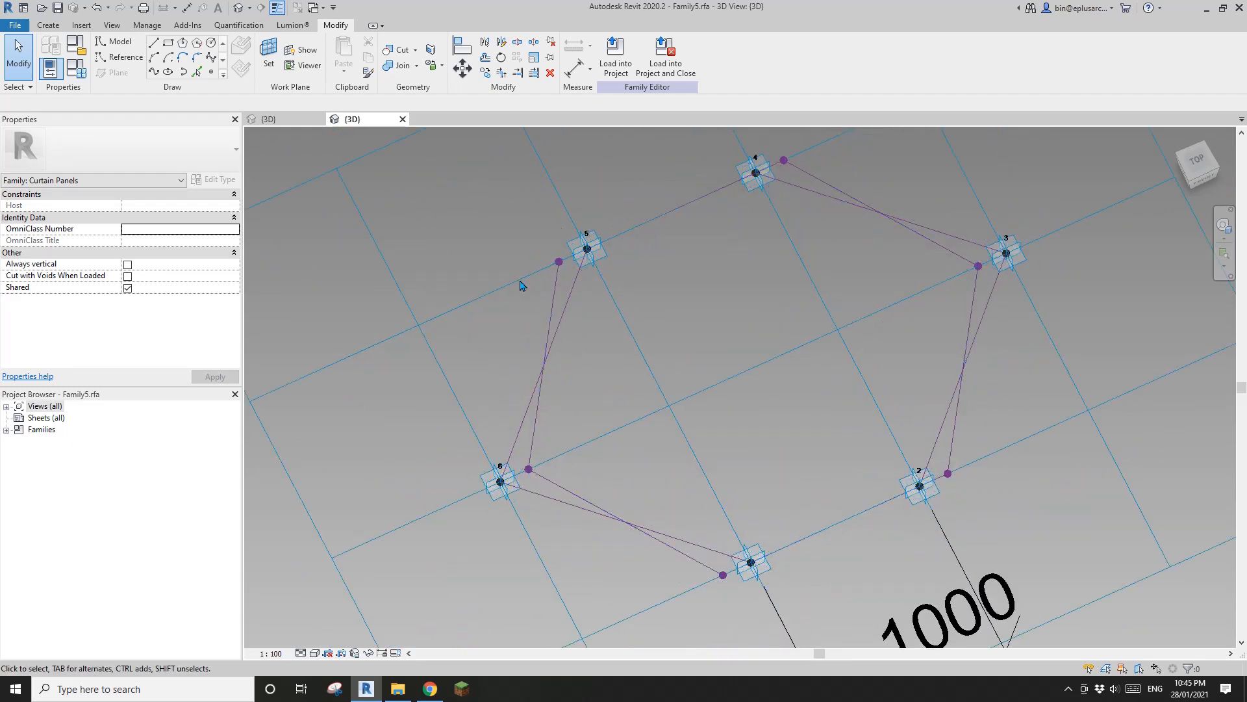
{"action": "middle_click_drag", "start_coordinate": [558, 269], "coordinate": [560, 273]}
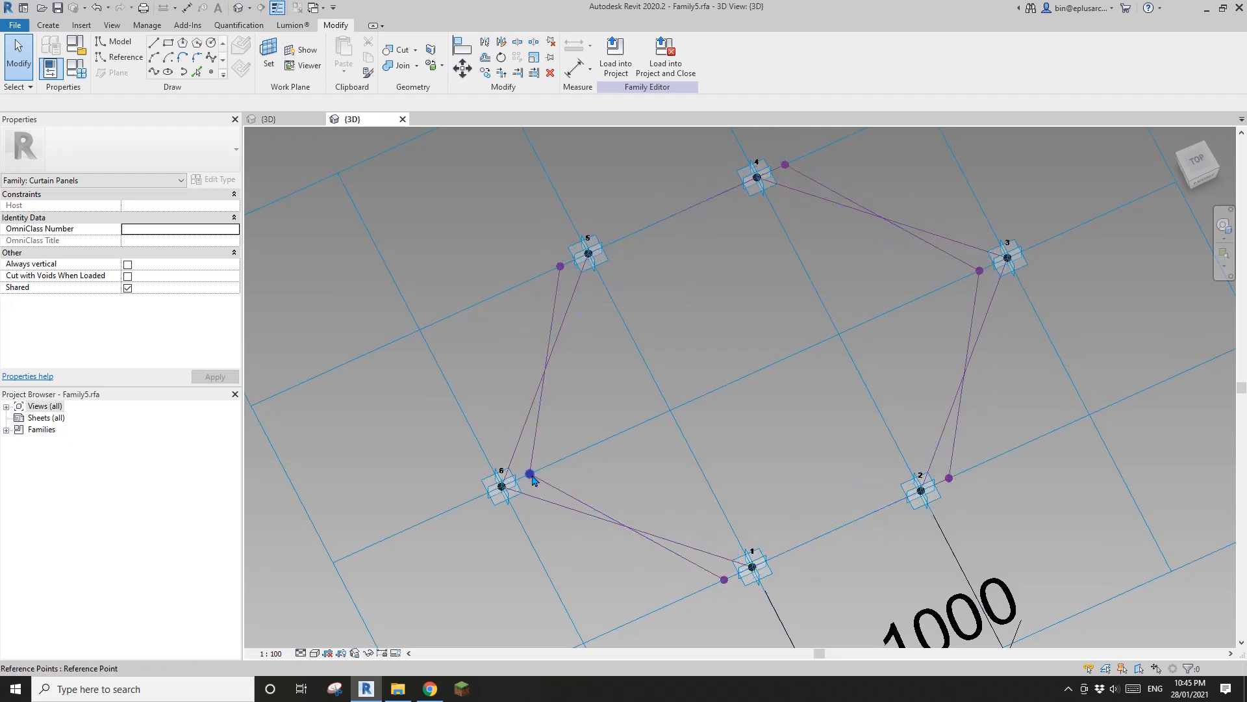
{"action": "scroll", "coordinate": [729, 585], "scroll_direction": "down", "scroll_amount": 1}
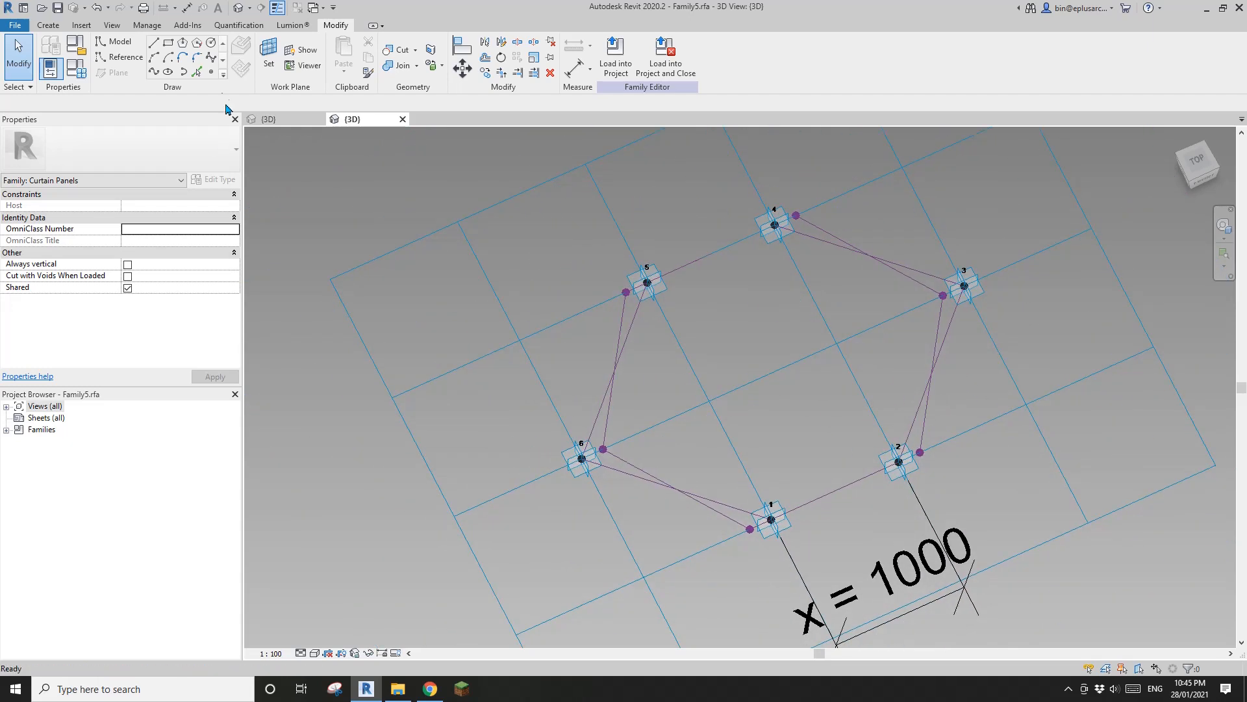
{"action": "left_click", "coordinate": [211, 74]}
{"action": "scroll", "coordinate": [506, 205], "scroll_direction": "up", "scroll_amount": 2}
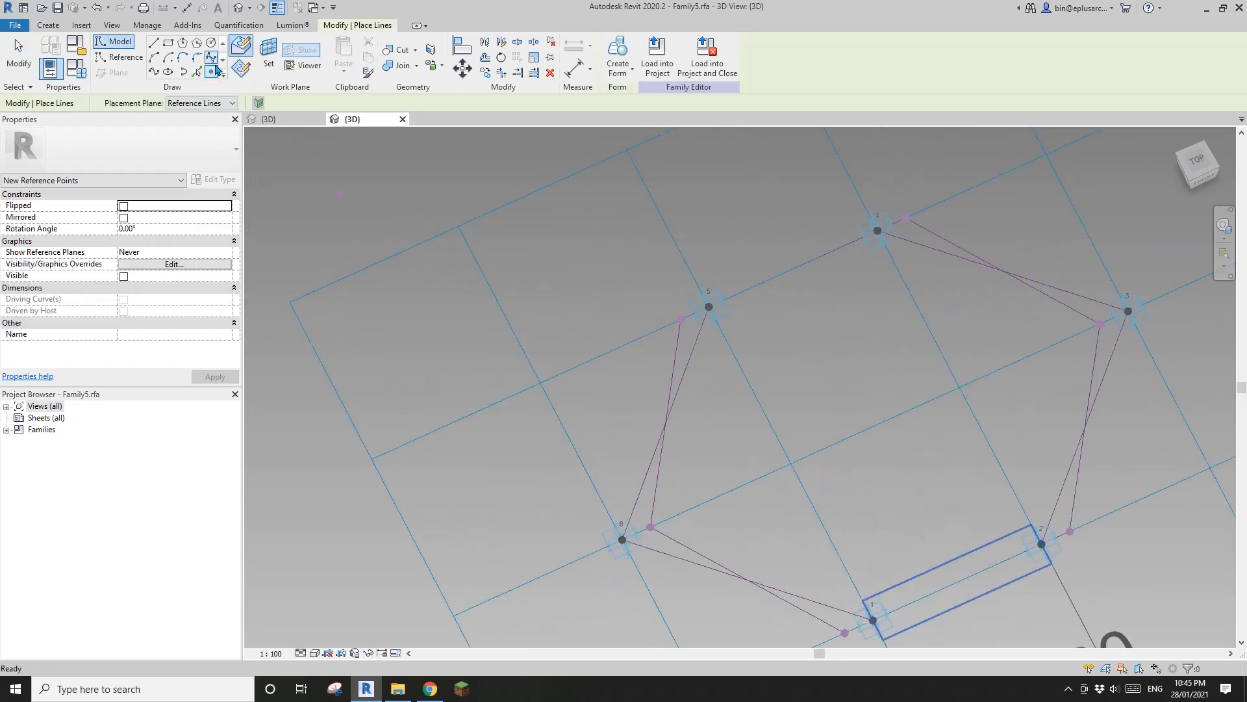
{"action": "left_click", "coordinate": [268, 68]}
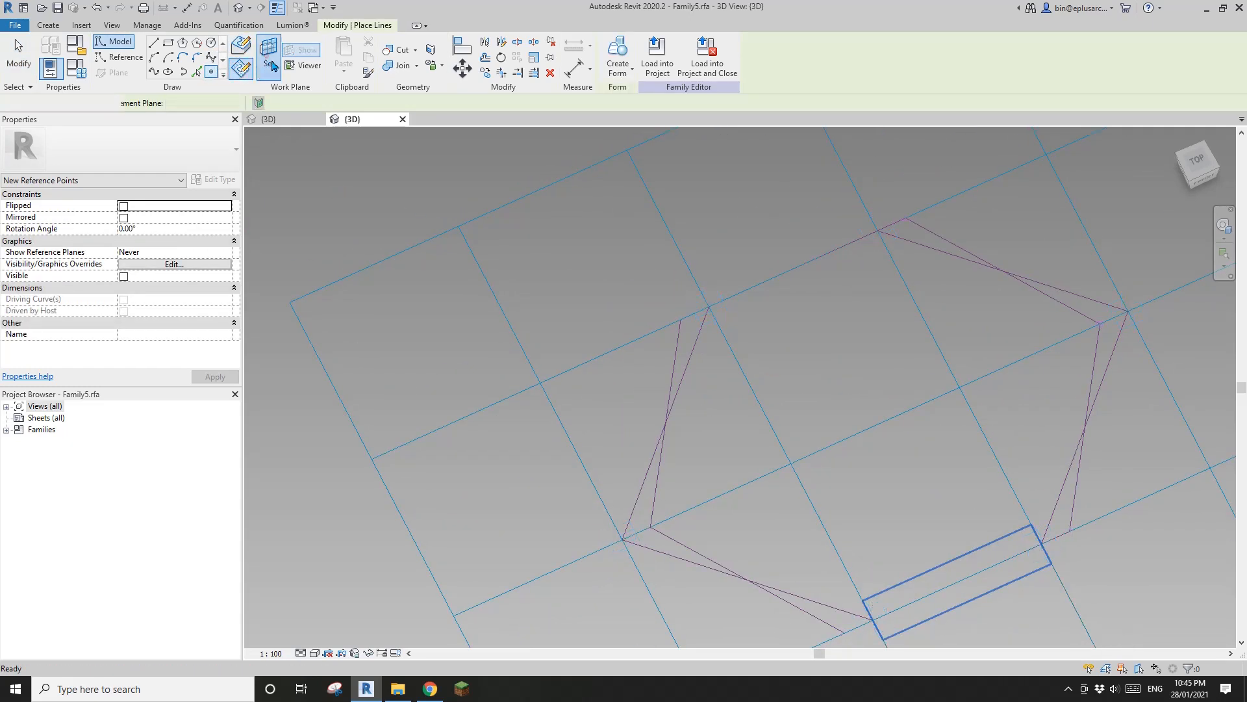
{"action": "key", "text": "Tab"}
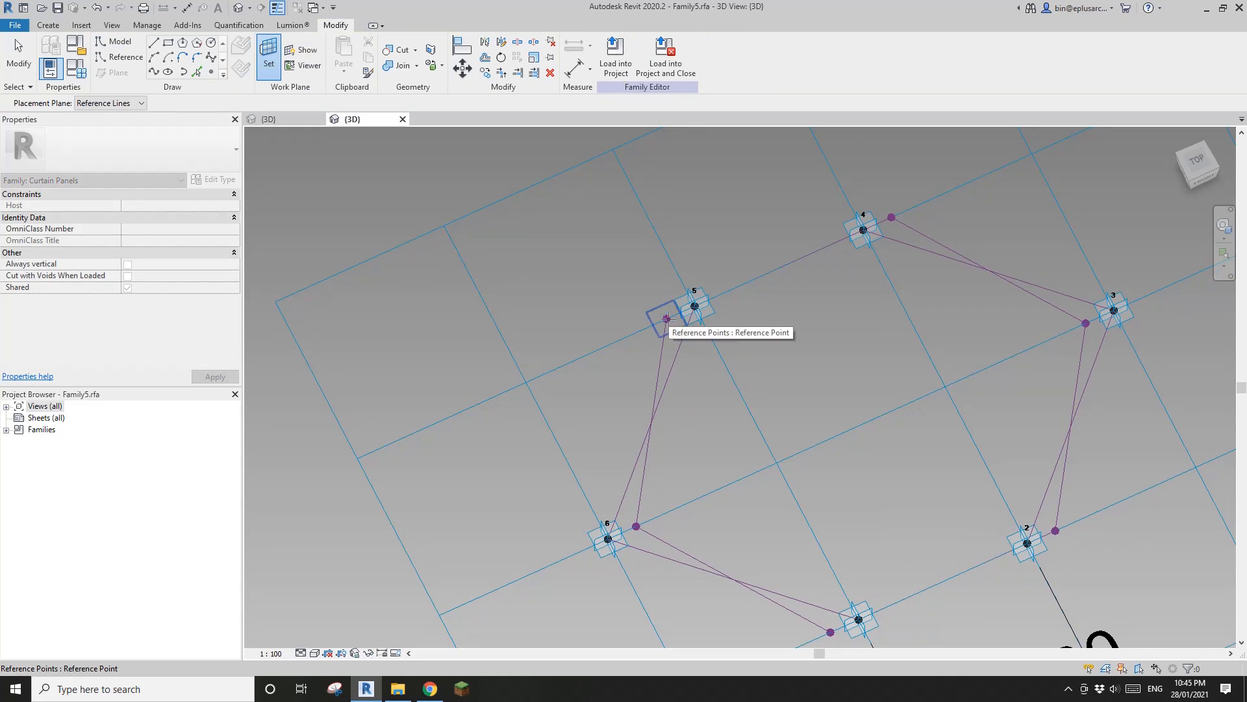
{"action": "left_click", "coordinate": [667, 319]}
{"action": "middle_click_drag", "start_coordinate": [666, 389], "coordinate": [673, 338], "text": "shift"}
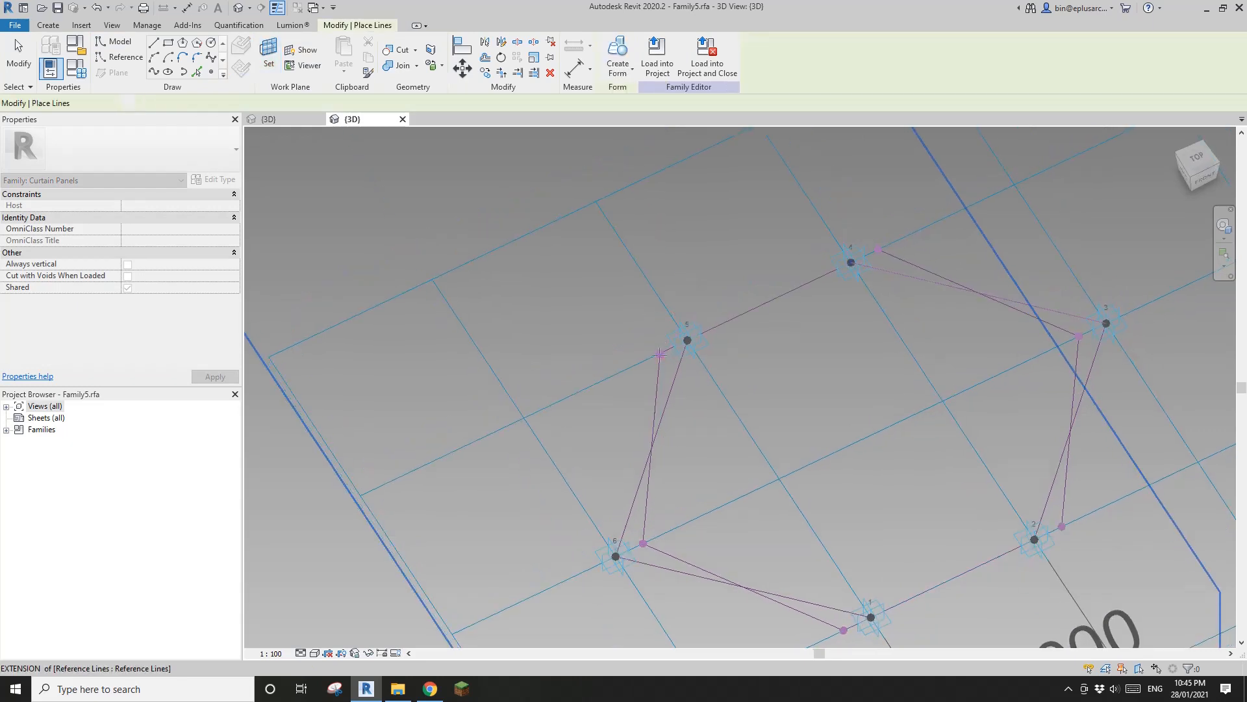
{"action": "left_click", "coordinate": [660, 352]}
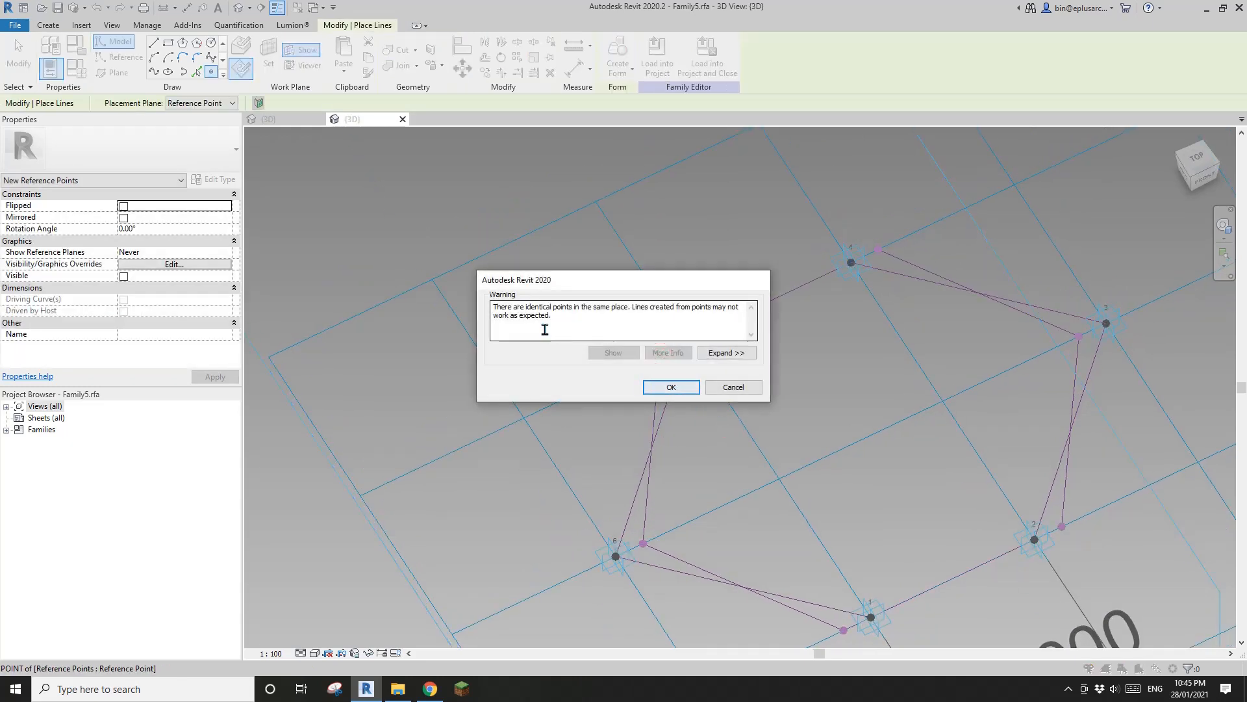
{"action": "left_click", "coordinate": [671, 387]}
Step: Place another reference point on the offset point beside point 6, using that point's own plane as work plane
{"action": "scroll", "coordinate": [669, 439], "scroll_direction": "down", "scroll_amount": 4}
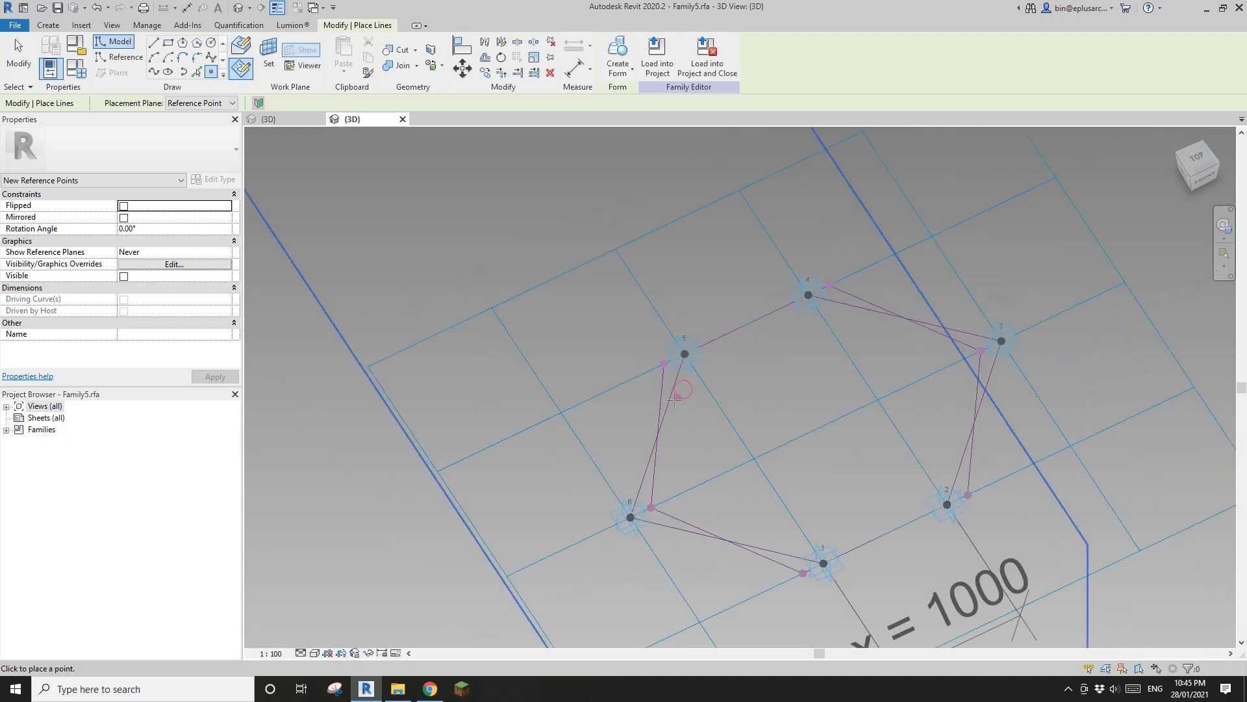
{"action": "scroll", "coordinate": [669, 440], "scroll_direction": "up", "scroll_amount": 4}
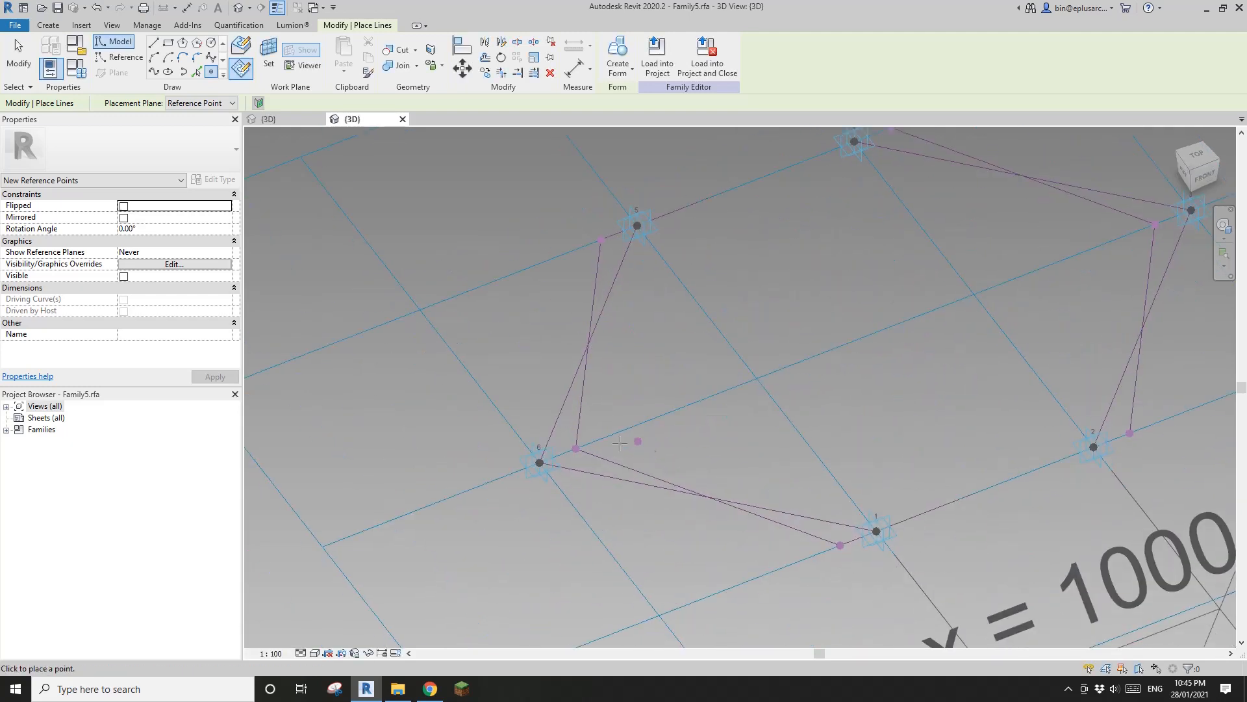
{"action": "key", "text": "Escape"}
{"action": "key", "text": "Escape"}
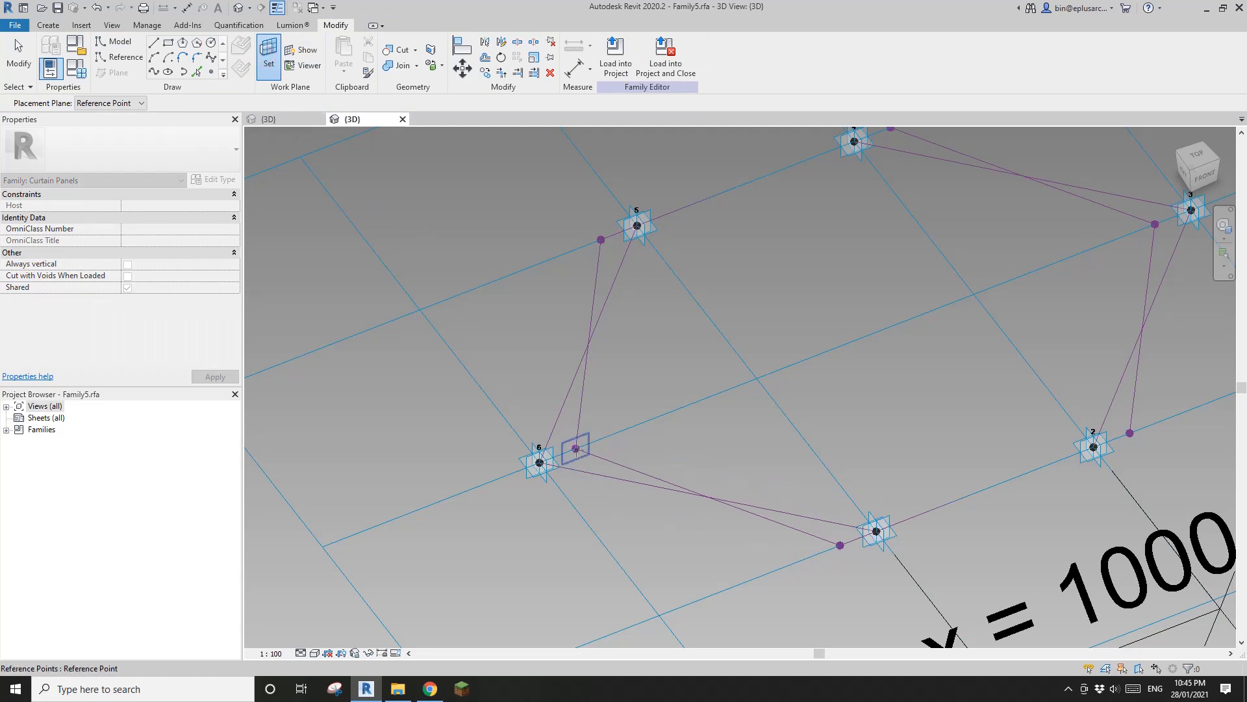
{"action": "left_click", "coordinate": [575, 450]}
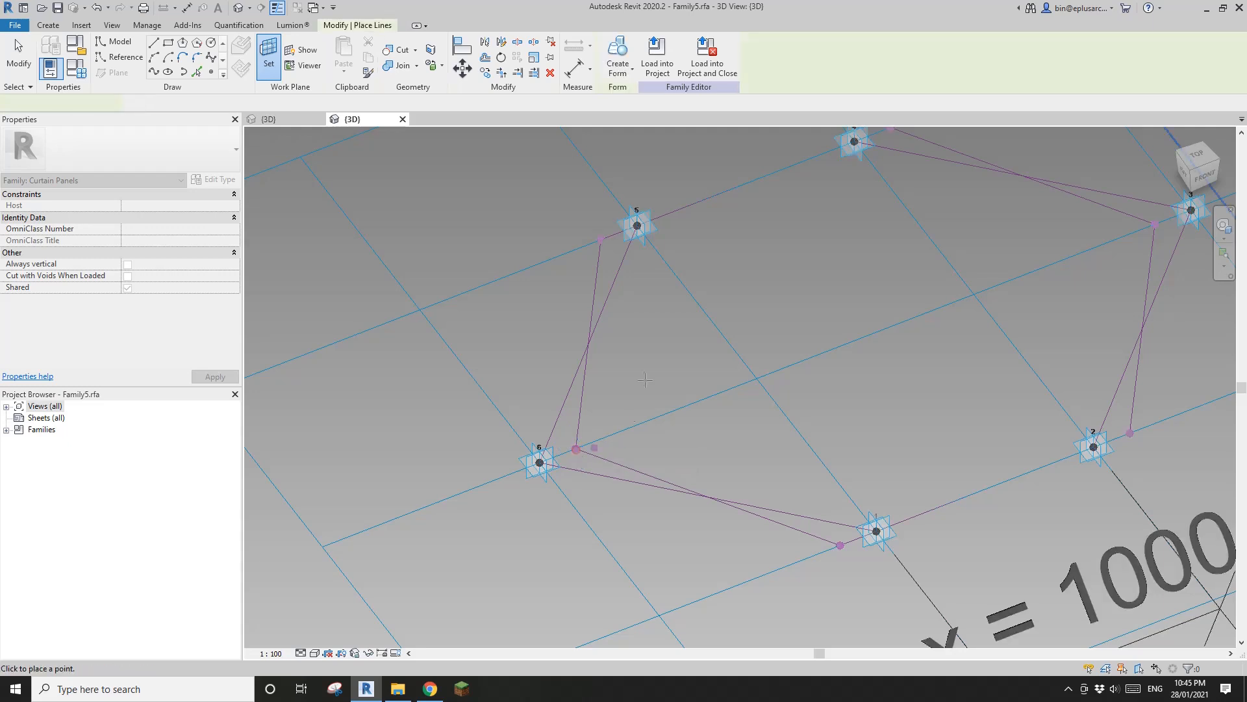
{"action": "left_click", "coordinate": [576, 449]}
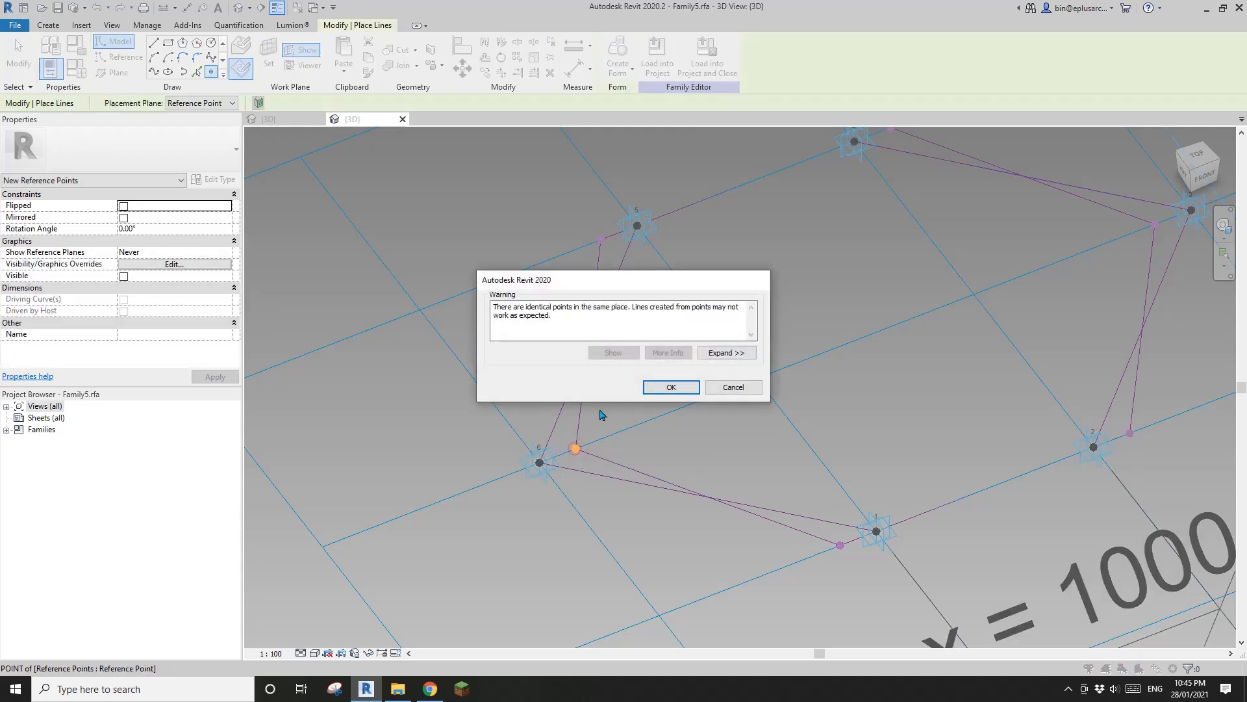
{"action": "left_click", "coordinate": [674, 388]}
{"action": "key", "text": "Escape"}
Step: Move the new points beside points 6 and 5 outward along their grid lines, the second to an offset of about -348
{"action": "left_click", "coordinate": [576, 448]}
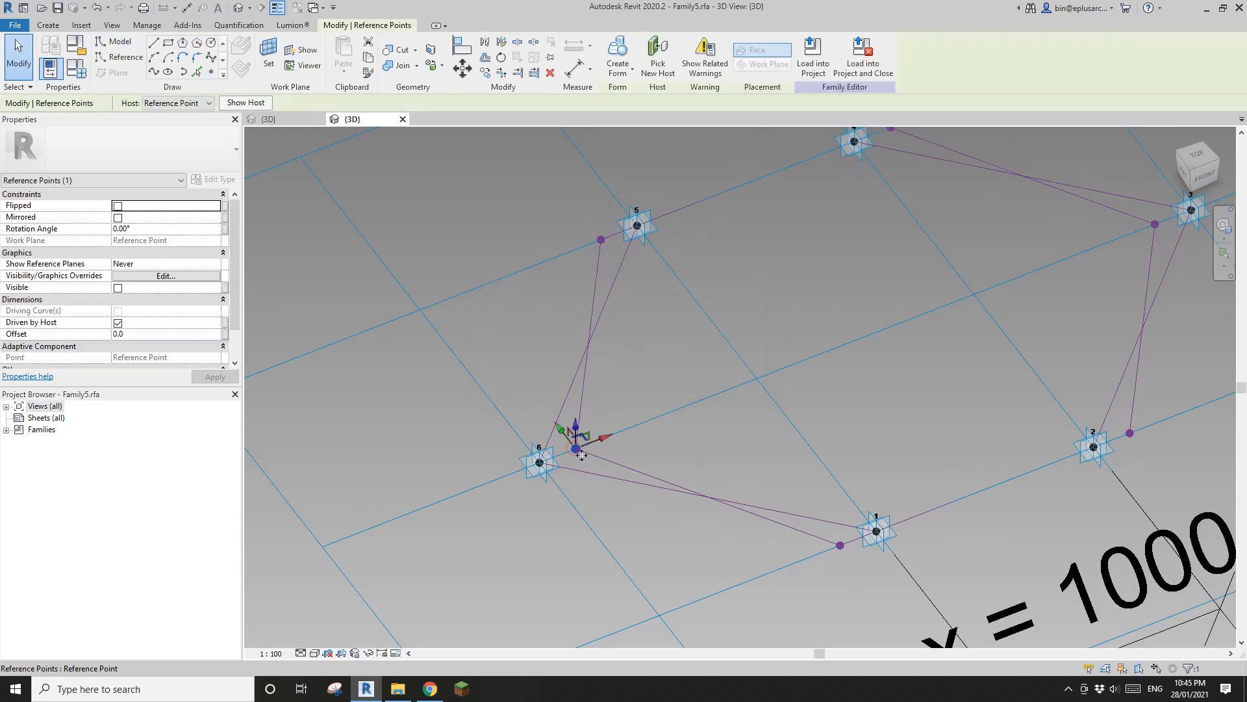
{"action": "left_click_drag", "start_coordinate": [595, 449], "coordinate": [515, 481]}
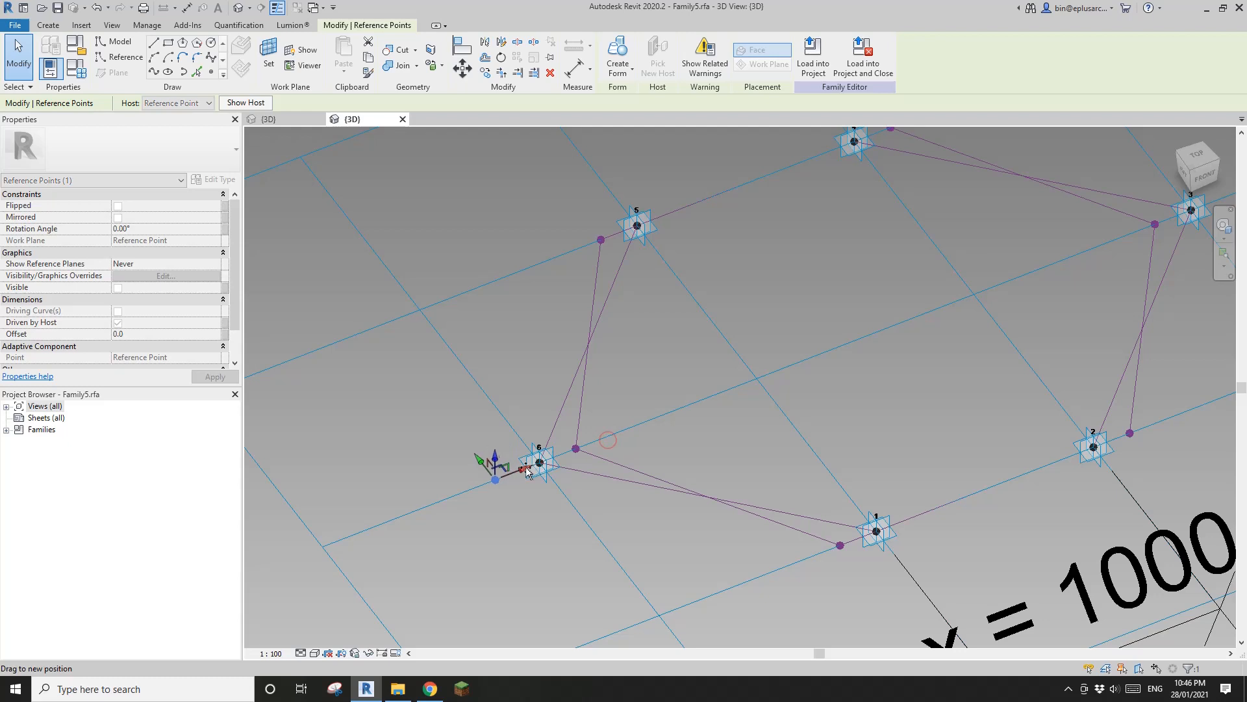
{"action": "left_click", "coordinate": [601, 240]}
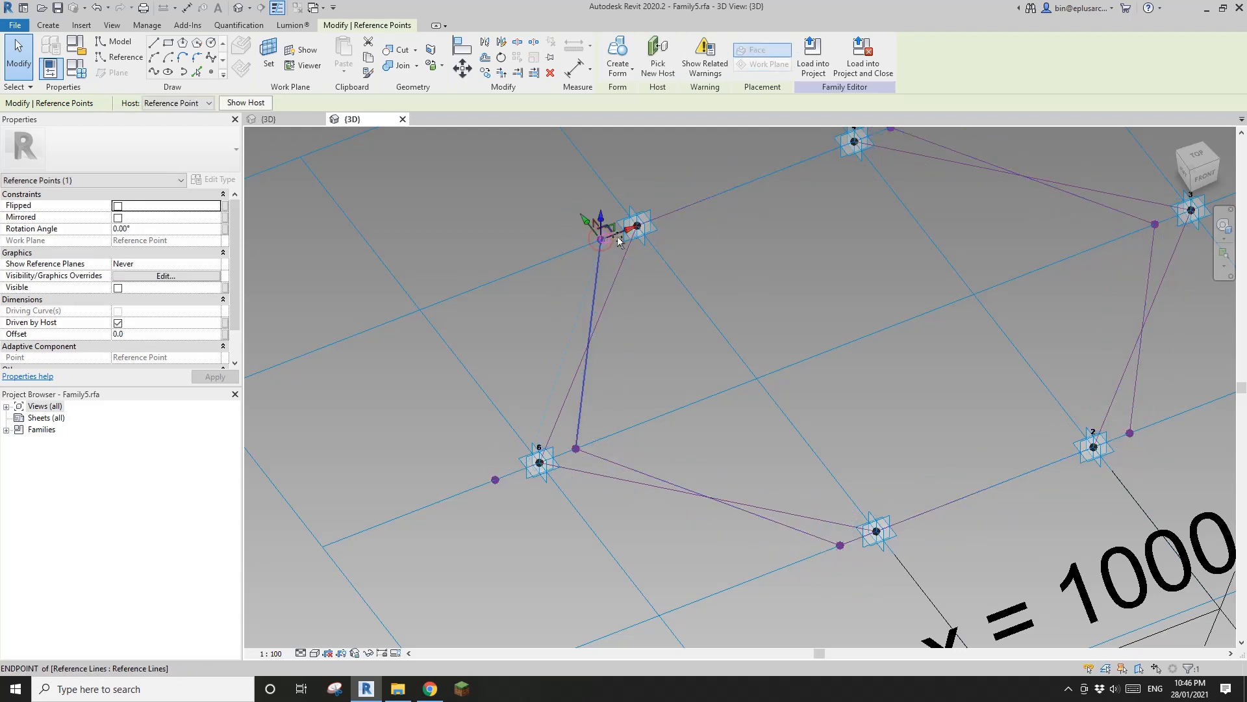
{"action": "left_click_drag", "start_coordinate": [601, 239], "coordinate": [560, 269]}
Step: Place a third reference point on the offset point beside point 1, using its plane perpendicular to the grid line as work plane
{"action": "scroll", "coordinate": [705, 429], "scroll_direction": "down", "scroll_amount": 2}
{"action": "middle_click_drag", "start_coordinate": [705, 429], "coordinate": [637, 417]}
{"action": "scroll", "coordinate": [625, 388], "scroll_direction": "up", "scroll_amount": 4}
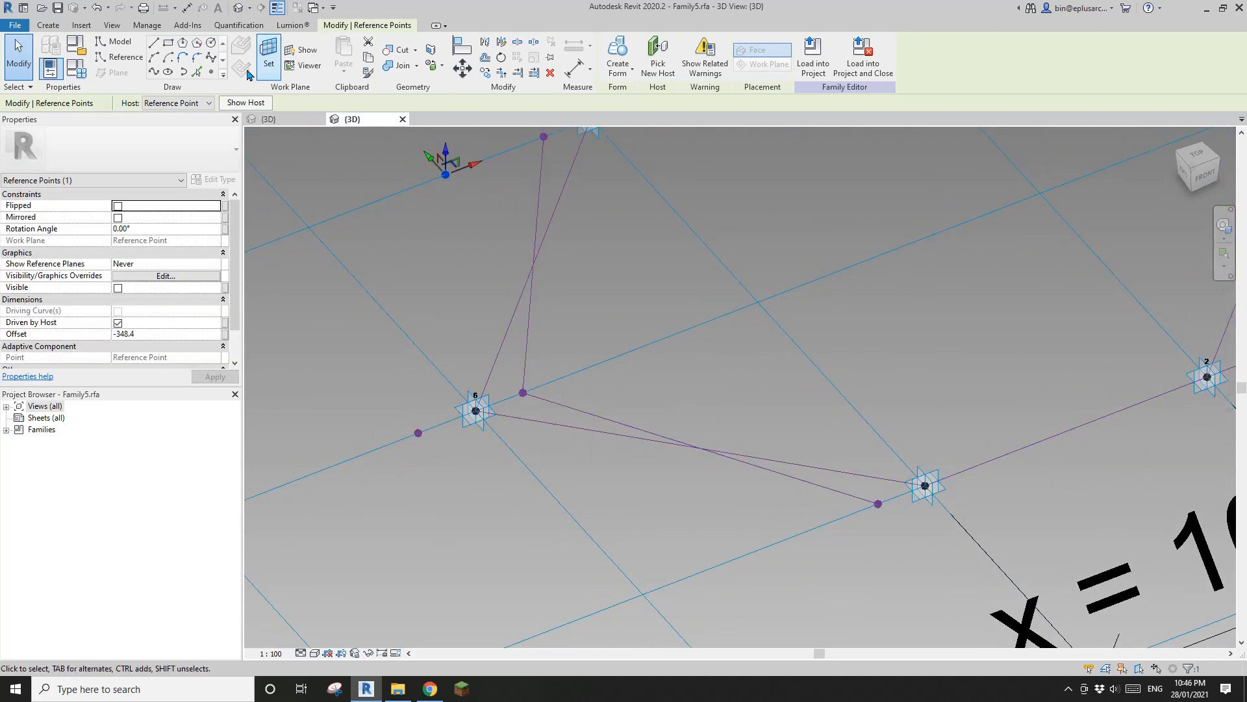
{"action": "left_click", "coordinate": [212, 75]}
{"action": "left_click", "coordinate": [269, 55]}
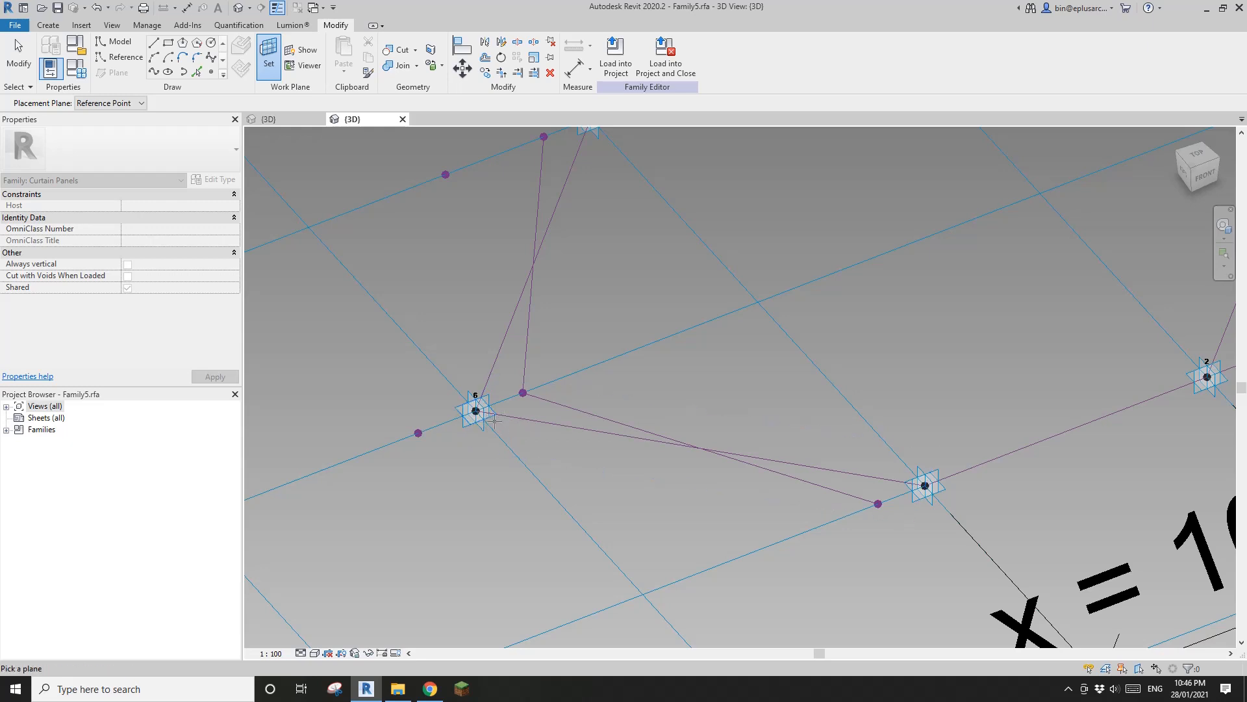
{"action": "middle_click_drag", "start_coordinate": [814, 451], "coordinate": [765, 446]}
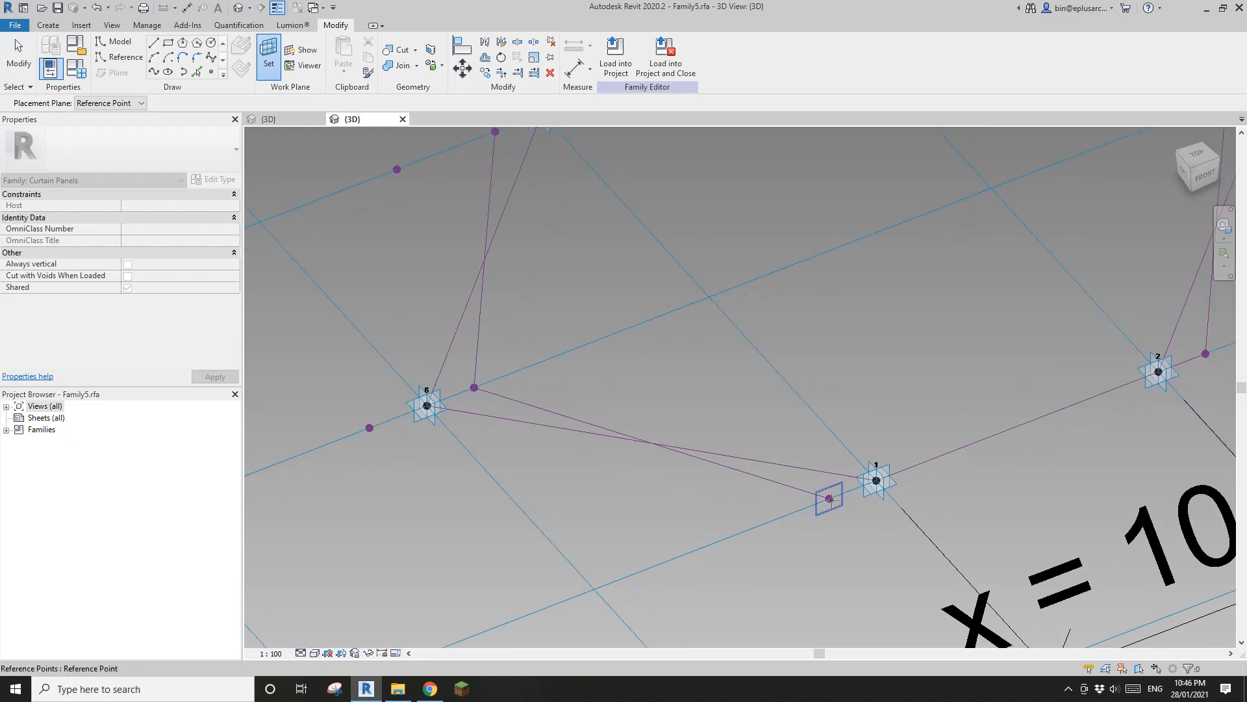
{"action": "key", "text": "Tab"}
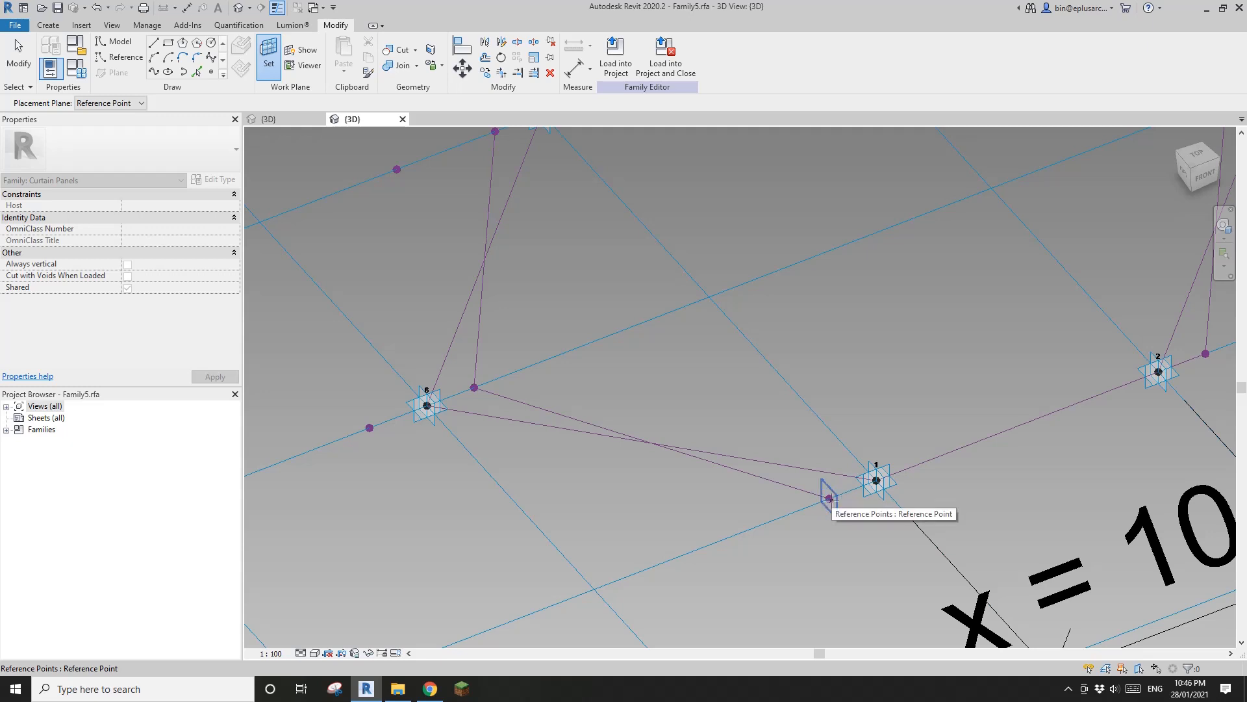
{"action": "left_click", "coordinate": [829, 497]}
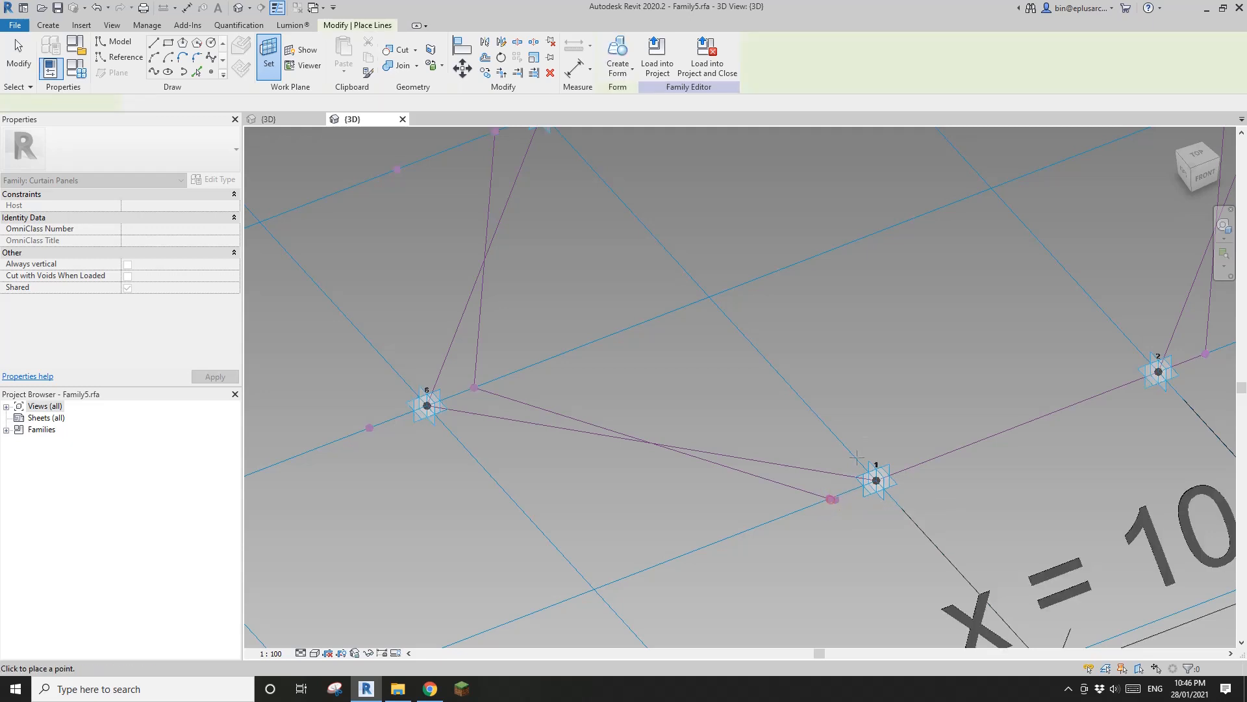
{"action": "left_click", "coordinate": [829, 499]}
{"action": "left_click", "coordinate": [670, 388]}
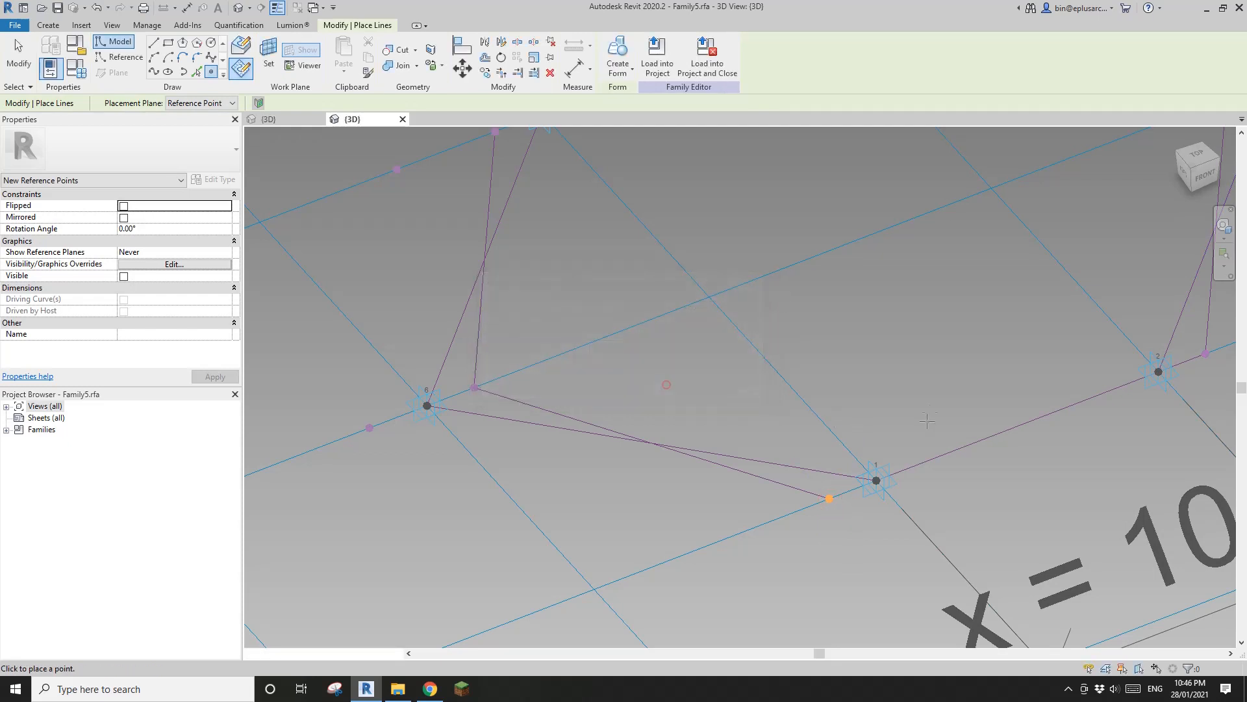
{"action": "key", "text": "Escape"}
Step: Move the new point beside point 1 outward along its grid line to an offset of about -248
{"action": "scroll", "coordinate": [836, 502], "scroll_direction": "down", "scroll_amount": 2}
{"action": "left_click", "coordinate": [812, 488]}
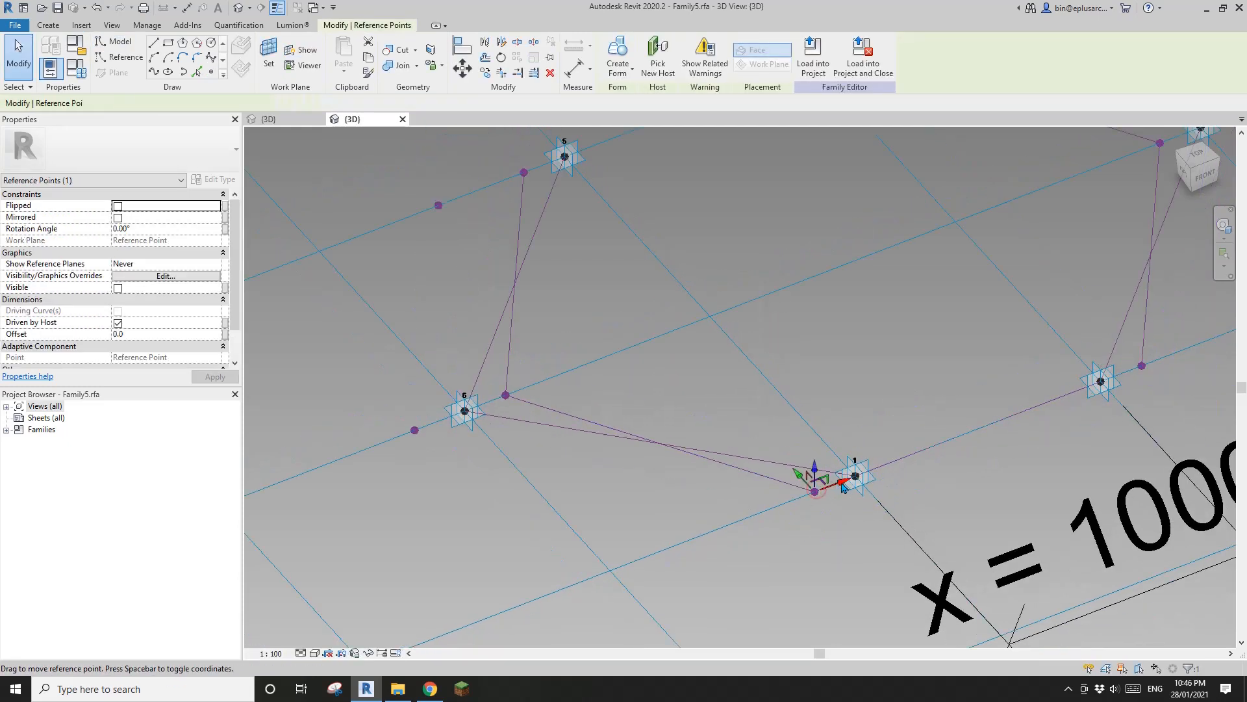
{"action": "scroll", "coordinate": [827, 504], "scroll_direction": "down", "scroll_amount": 2}
Step: Link the offset of all three outer points to a new type parameter named OffsetN, and open the family types
{"action": "left_click", "coordinate": [537, 463], "text": "ctrl"}
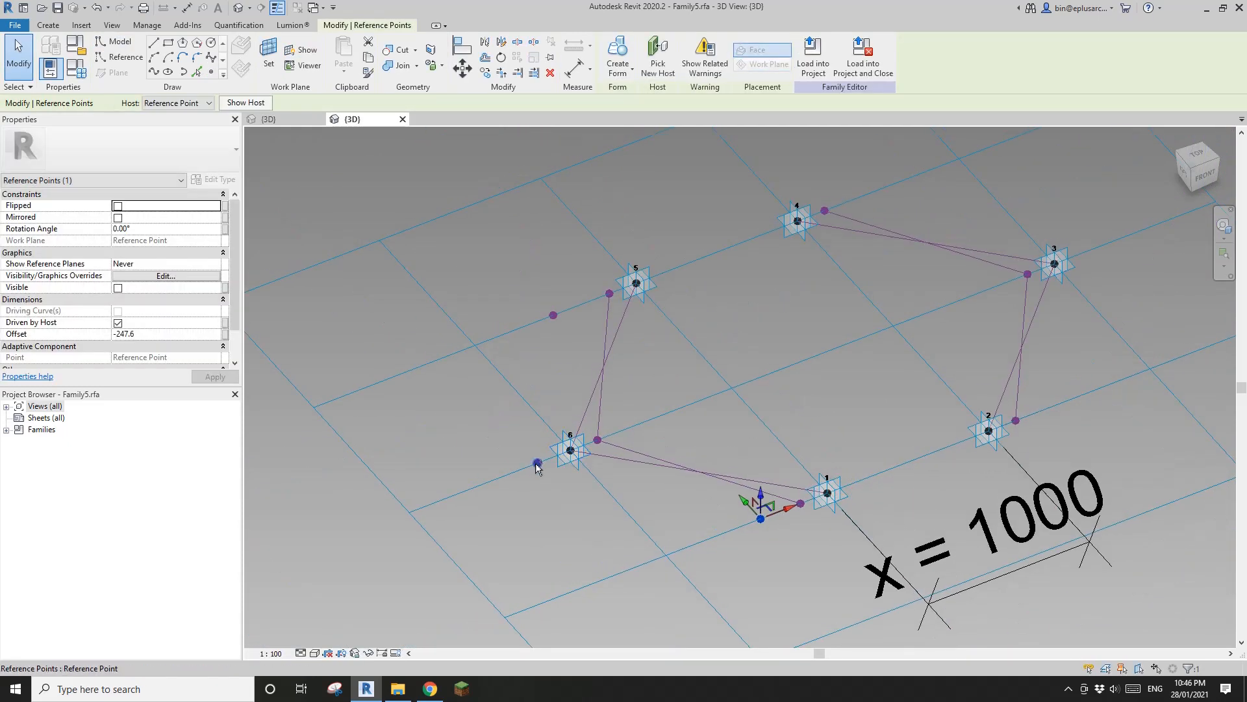
{"action": "left_click", "coordinate": [554, 315], "text": "ctrl"}
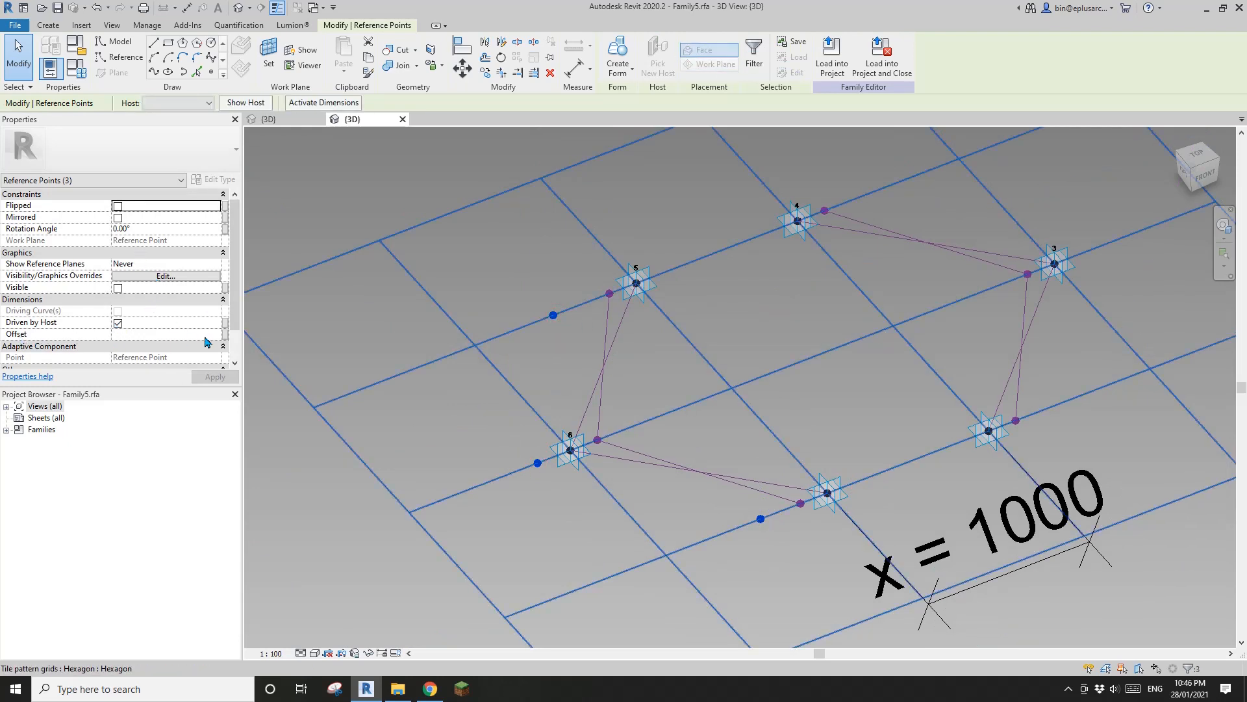
{"action": "left_click", "coordinate": [225, 334]}
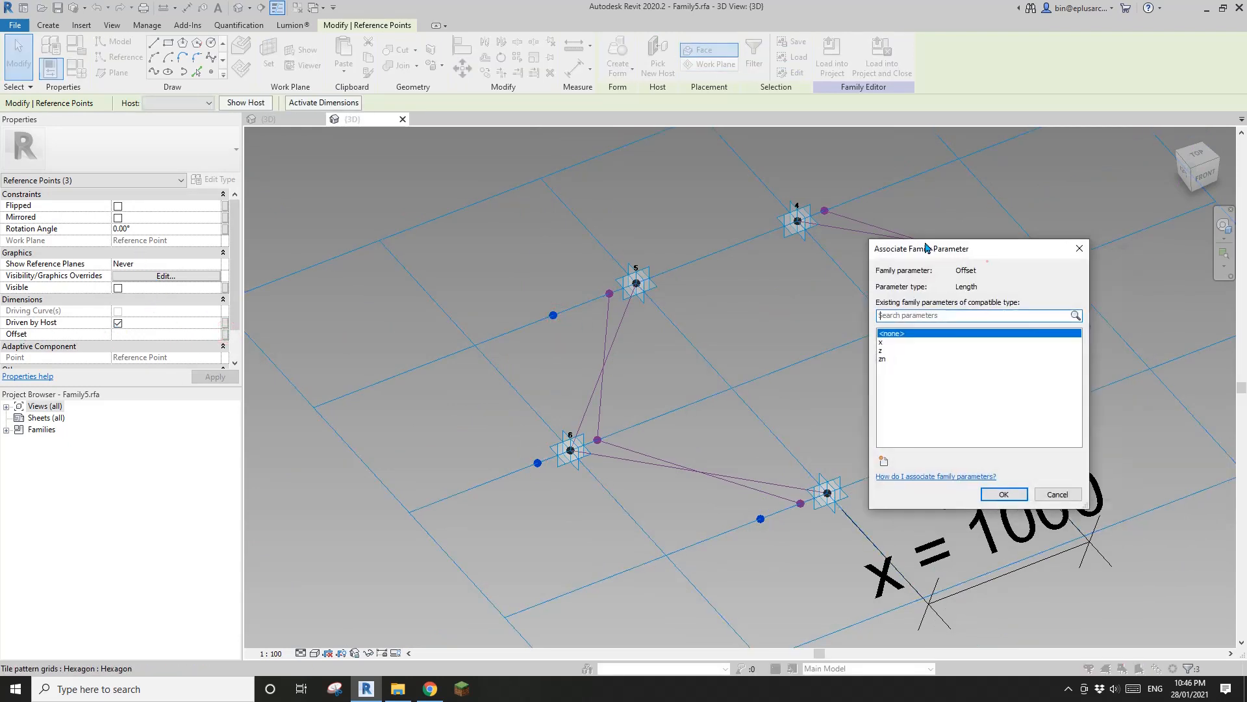
{"action": "left_click", "coordinate": [753, 426]}
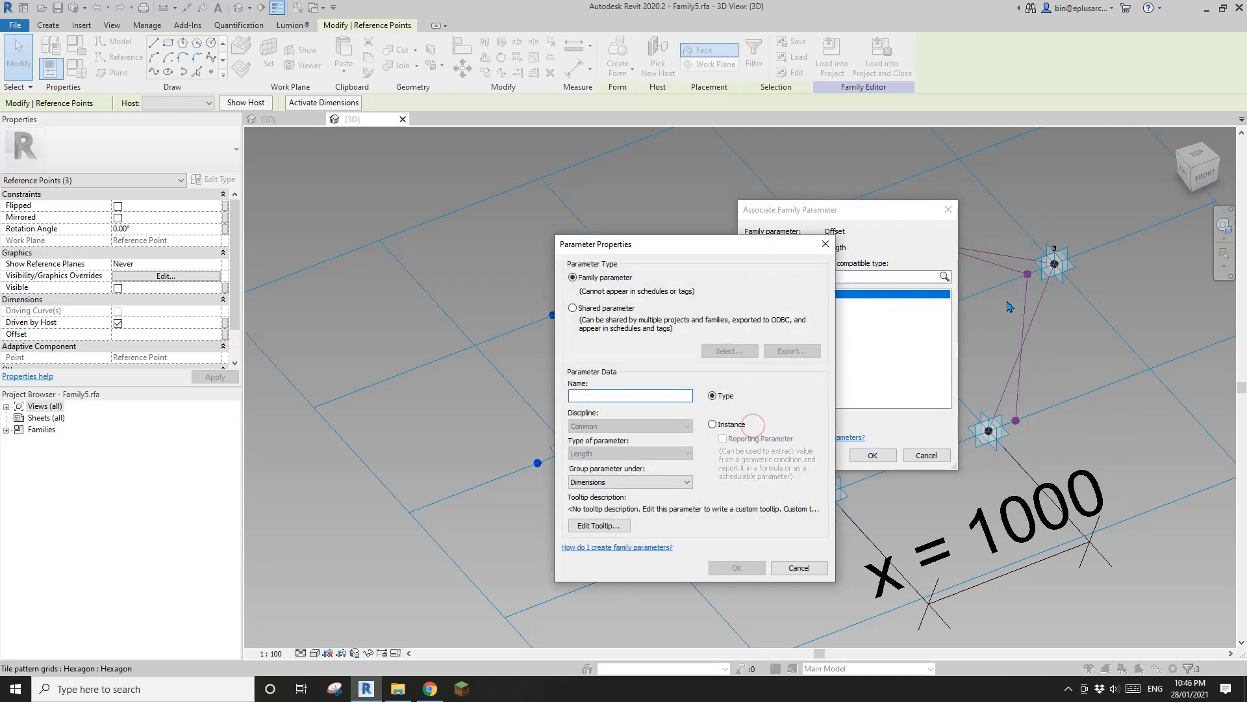
{"action": "type", "text": "Pa"}
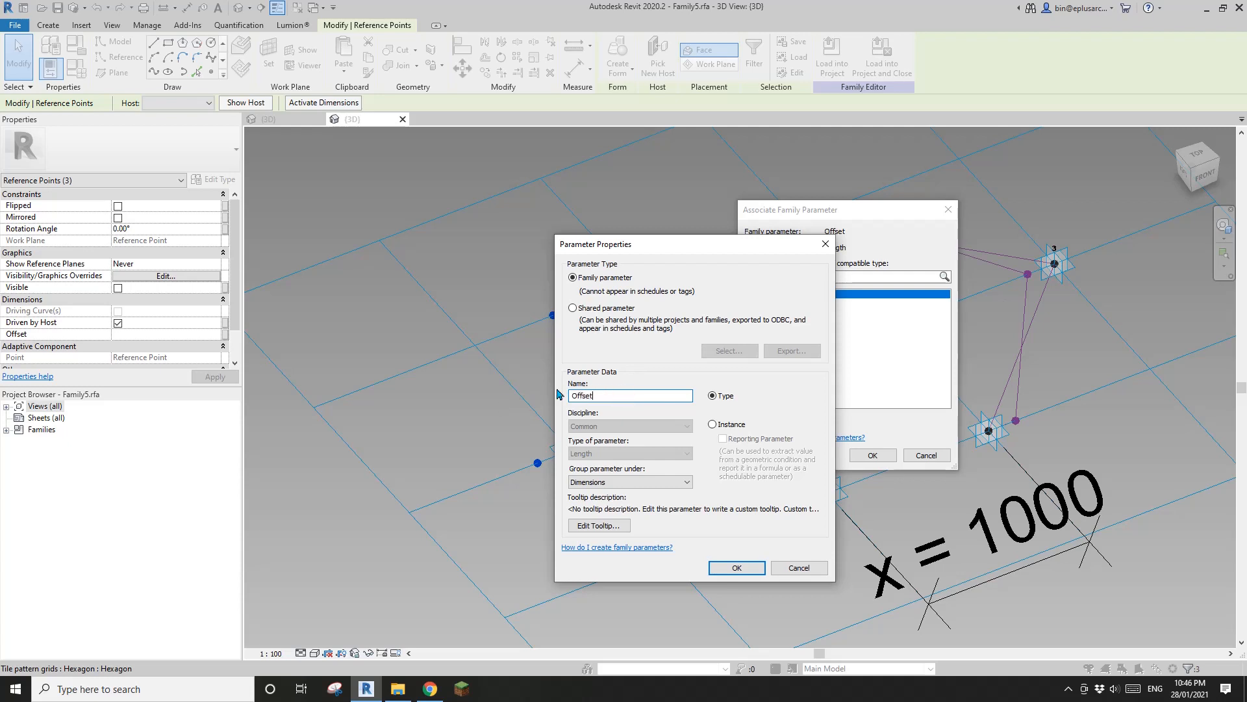
{"action": "left_click_drag", "start_coordinate": [628, 246], "coordinate": [742, 242]}
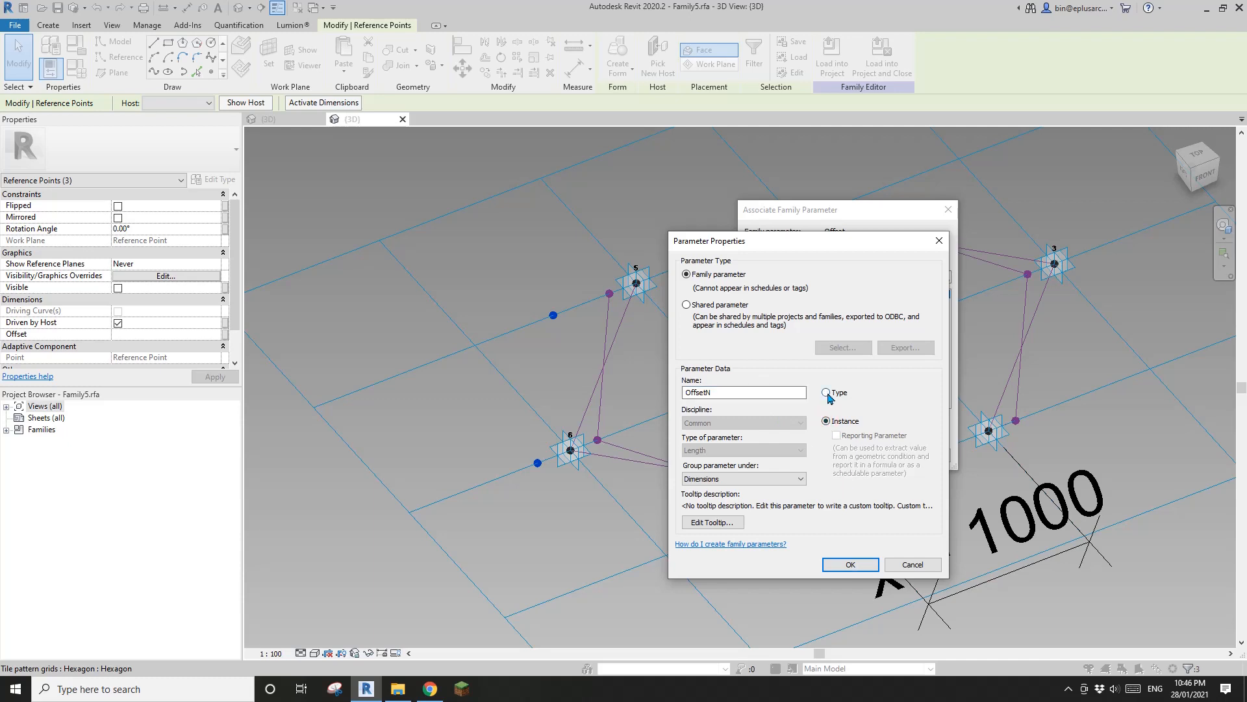
{"action": "left_click", "coordinate": [853, 569]}
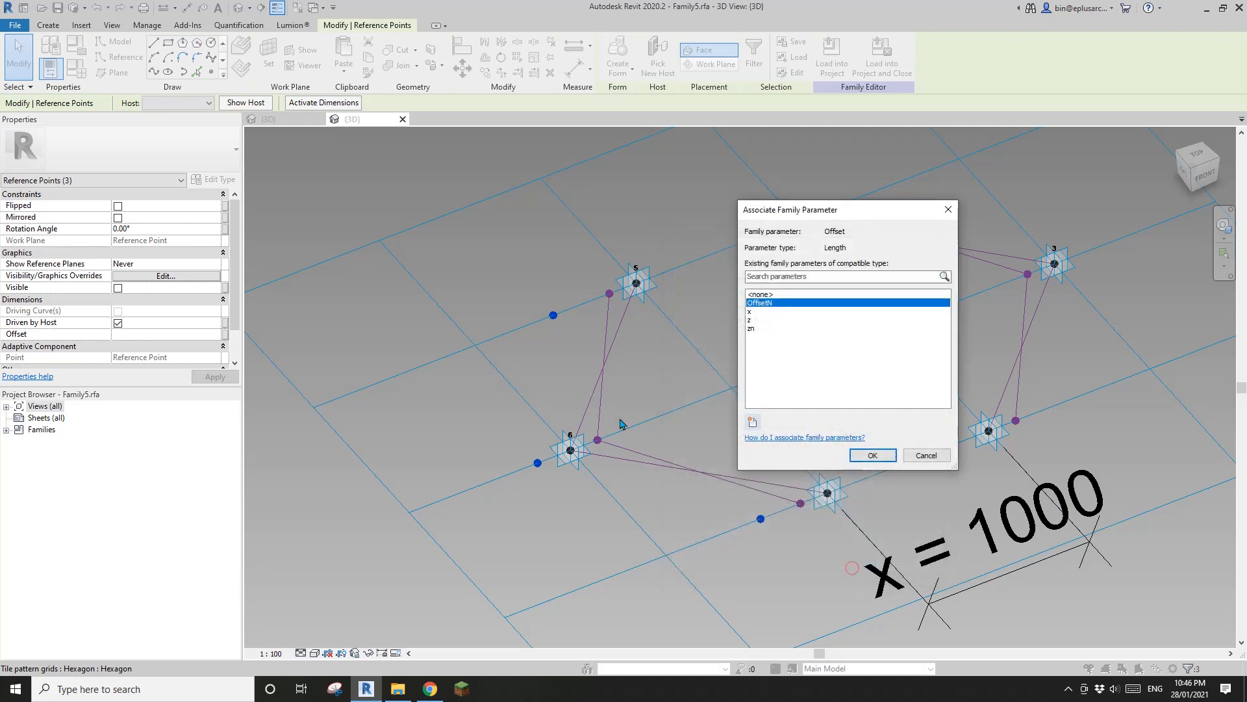
{"action": "left_click", "coordinate": [872, 456]}
{"action": "left_click", "coordinate": [91, 76]}
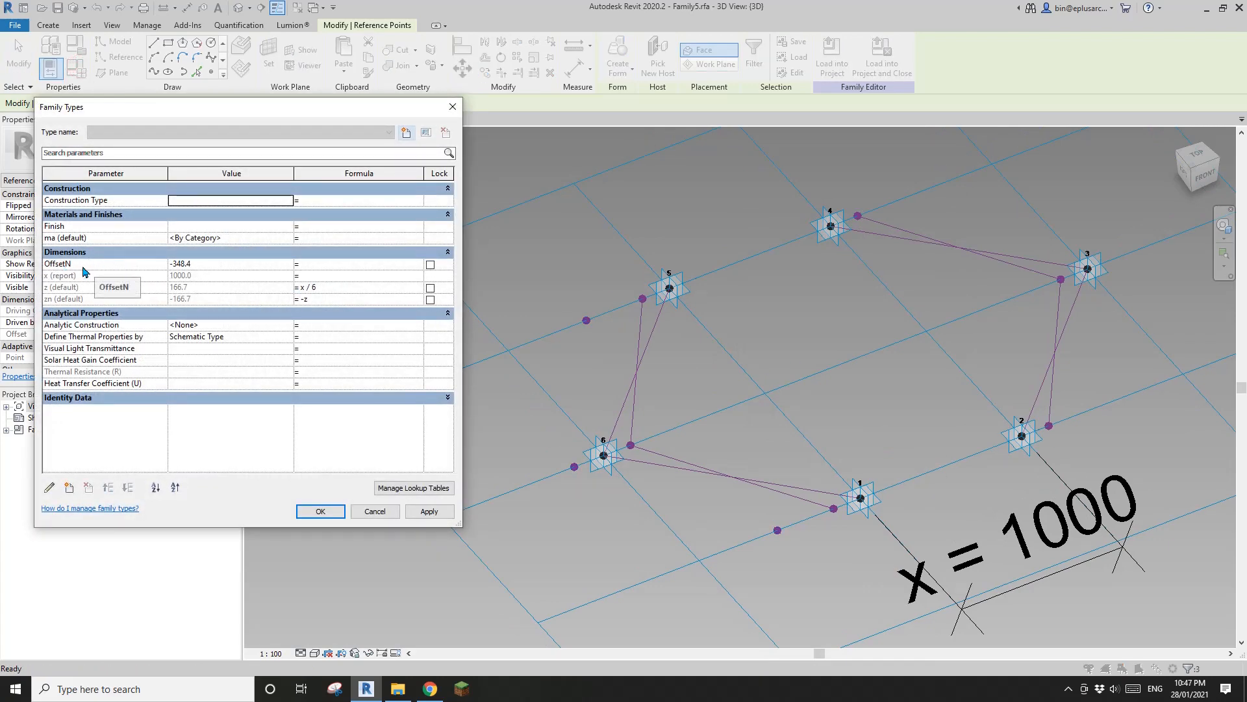
Step: Add a Length type family parameter named Offset, grouped under Dimensions
{"action": "left_click", "coordinate": [69, 489]}
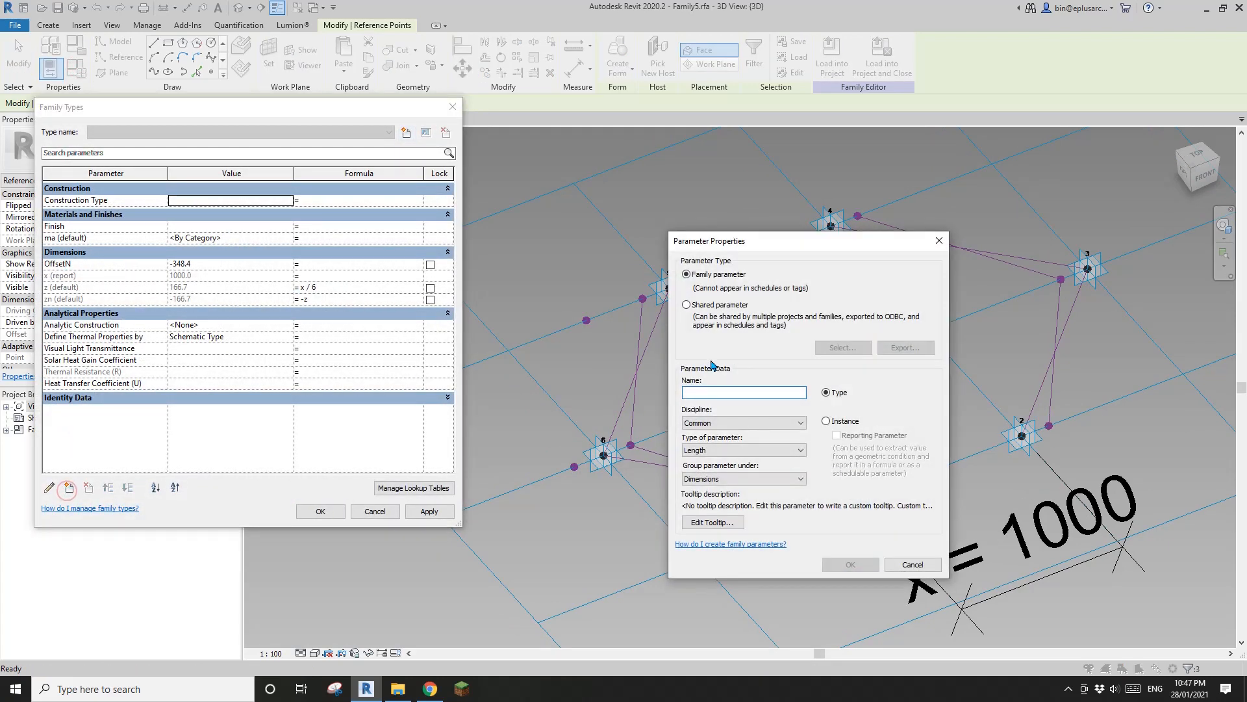
{"action": "type", "text": "Offset"}
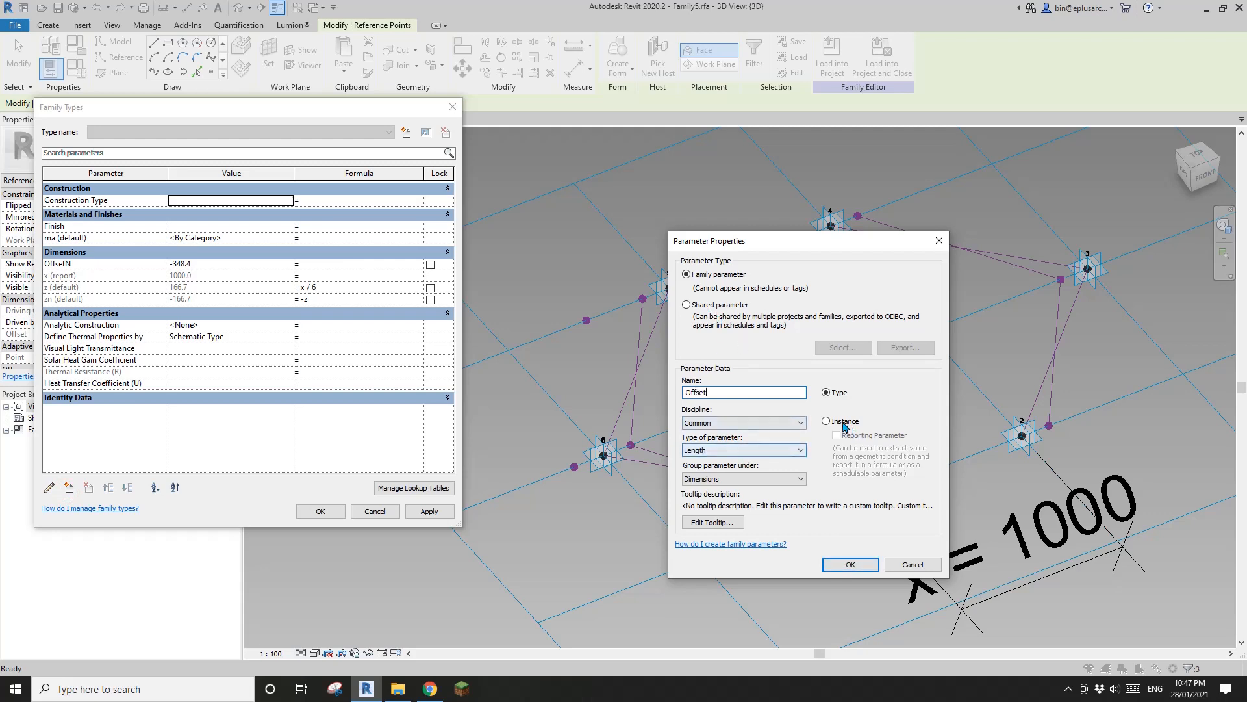
{"action": "left_click", "coordinate": [859, 564]}
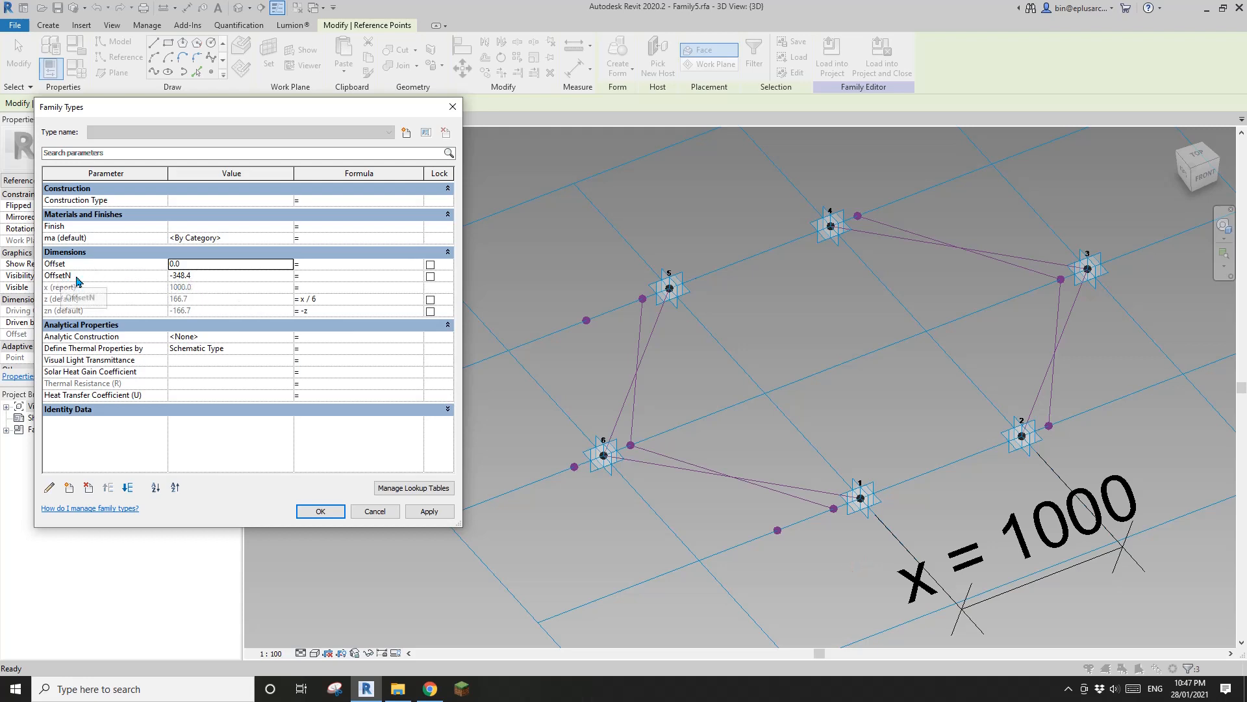
Step: Set the OffsetN formula to -Offset, give Offset a value of 200, and apply the family types
{"action": "left_click", "coordinate": [313, 278]}
{"action": "left_click", "coordinate": [366, 287]}
{"action": "left_click", "coordinate": [196, 265]}
{"action": "left_click", "coordinate": [437, 511]}
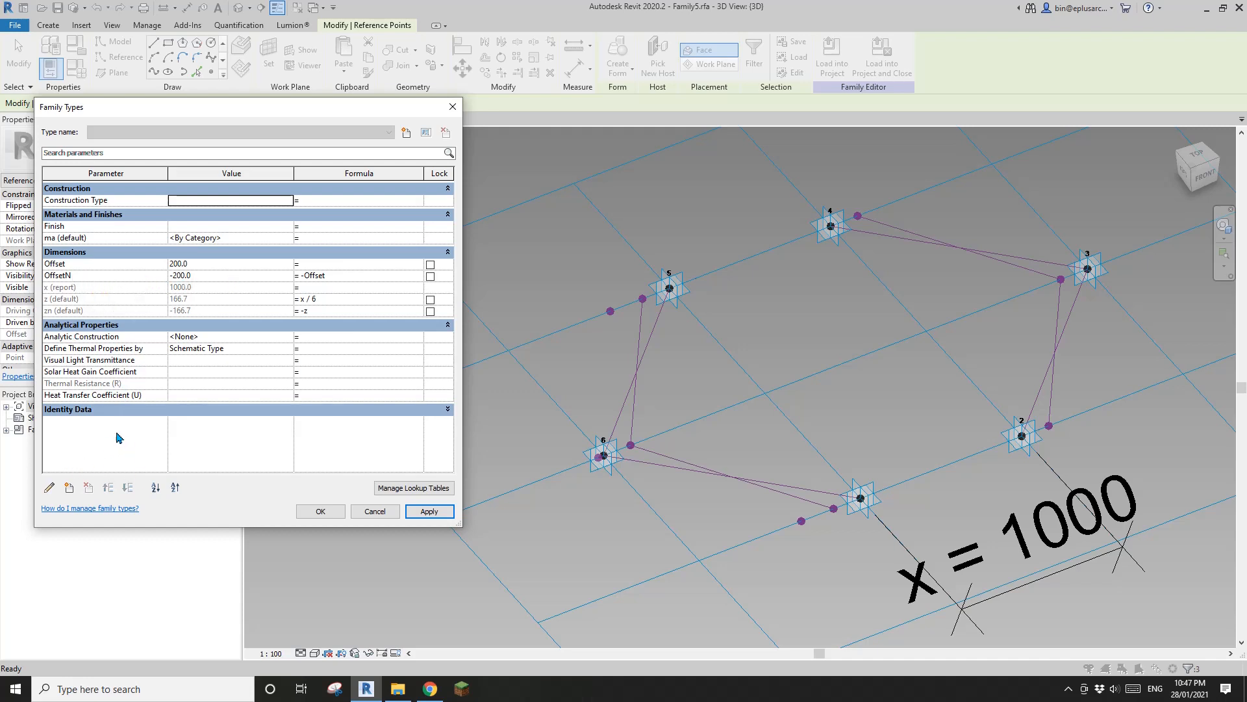
{"action": "left_click", "coordinate": [321, 511]}
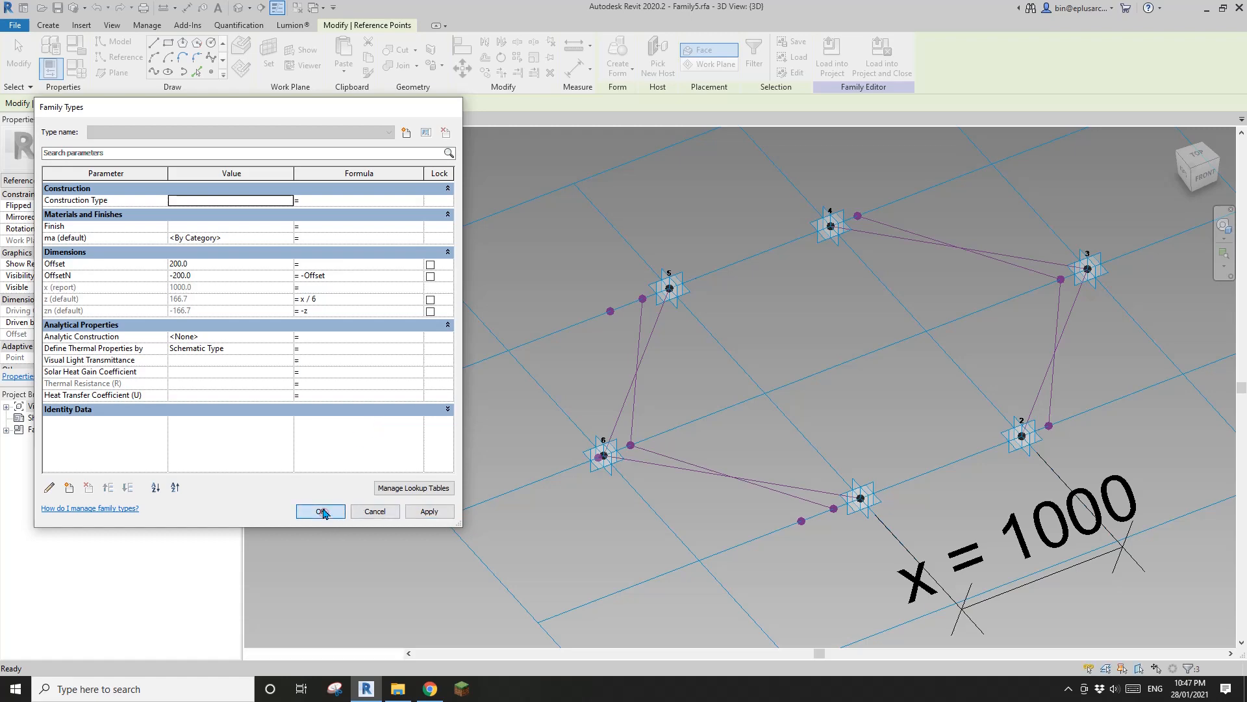
{"action": "scroll", "coordinate": [710, 412], "scroll_direction": "up", "scroll_amount": 3}
{"action": "middle_click_drag", "start_coordinate": [618, 419], "coordinate": [617, 408]}
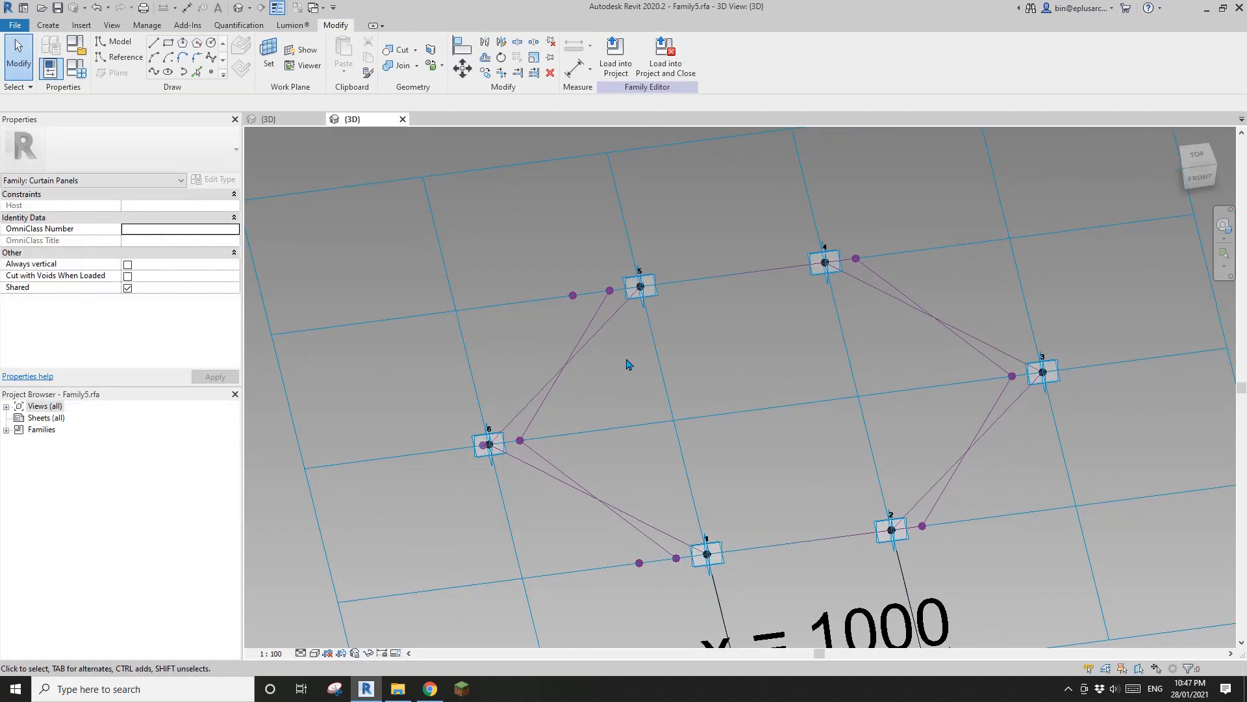
{"action": "key", "text": "Tab"}
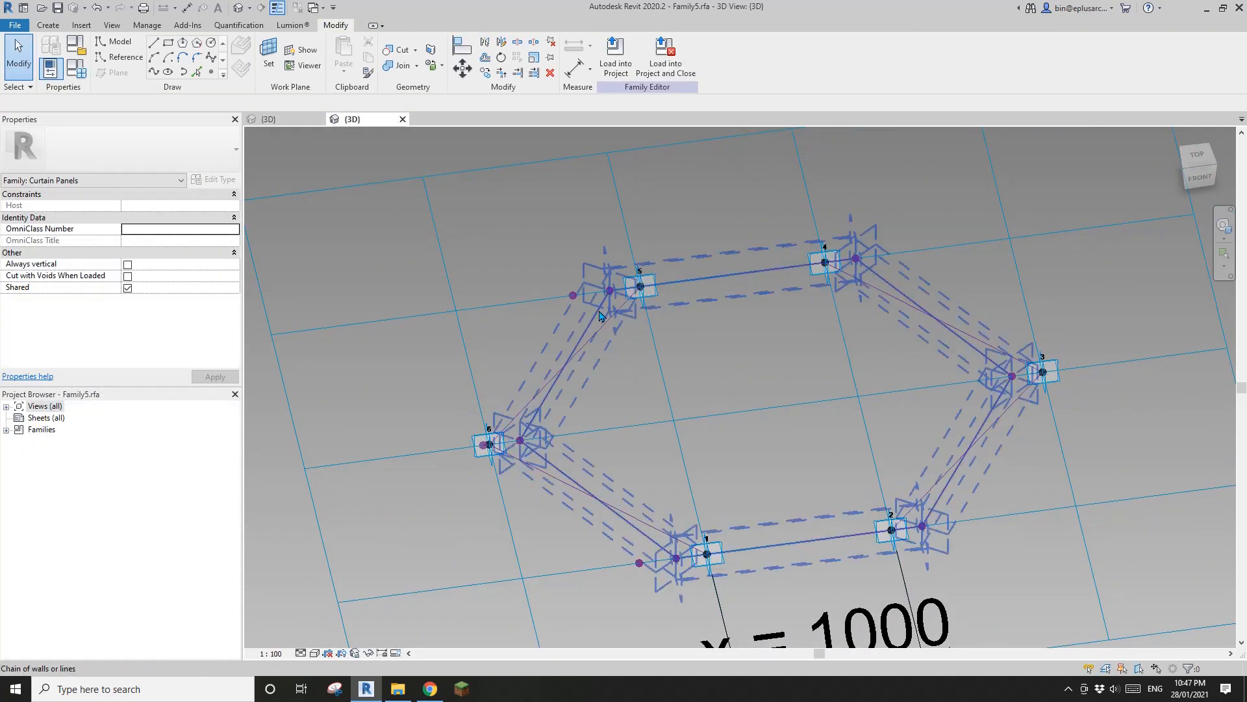
{"action": "left_click", "coordinate": [599, 311]}
{"action": "middle_click_drag", "start_coordinate": [650, 314], "coordinate": [660, 383], "text": "shift"}
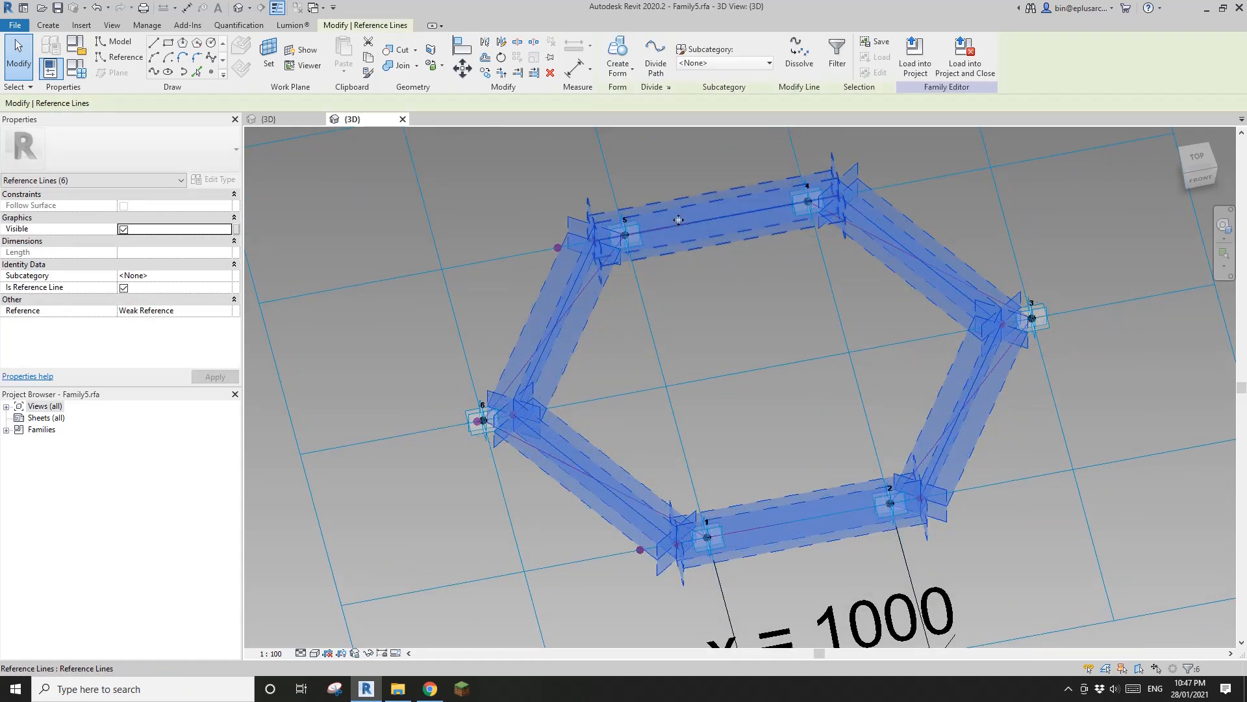
{"action": "left_click", "coordinate": [645, 257]}
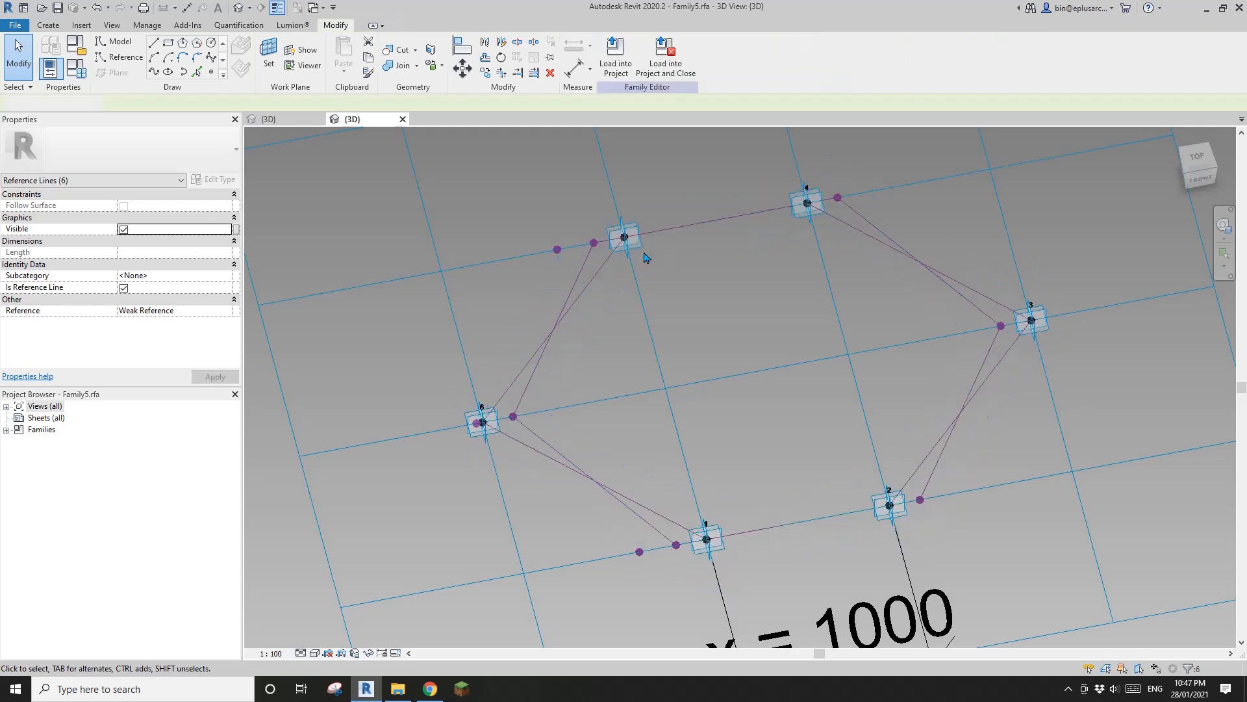
Step: Dissolve the reference line joining the inner offset points beside points 5 and 6, keeping its points
{"action": "scroll", "coordinate": [593, 281], "scroll_direction": "up", "scroll_amount": 2}
{"action": "key", "text": "Tab"}
{"action": "middle_click_drag", "start_coordinate": [594, 284], "coordinate": [637, 272]}
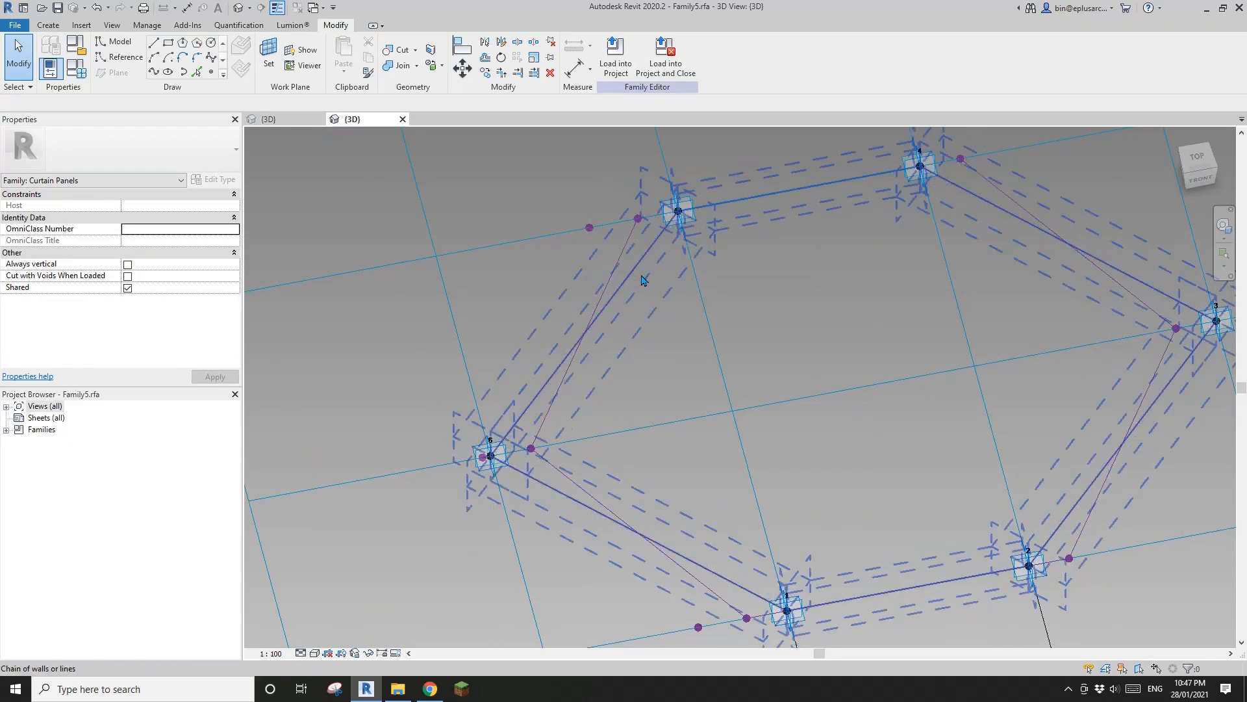
{"action": "scroll", "coordinate": [643, 280], "scroll_direction": "down", "scroll_amount": 1}
{"action": "middle_click_drag", "start_coordinate": [852, 262], "coordinate": [849, 268]}
{"action": "key", "text": "Tab"}
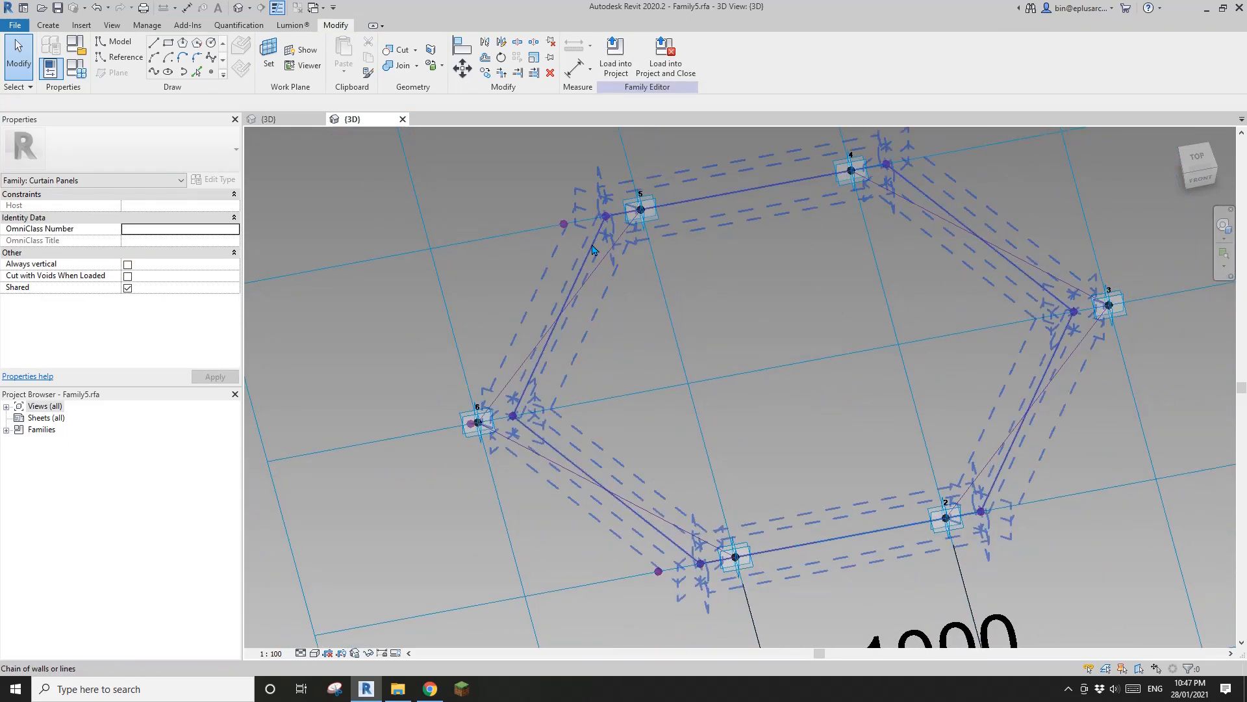
{"action": "left_click", "coordinate": [593, 250]}
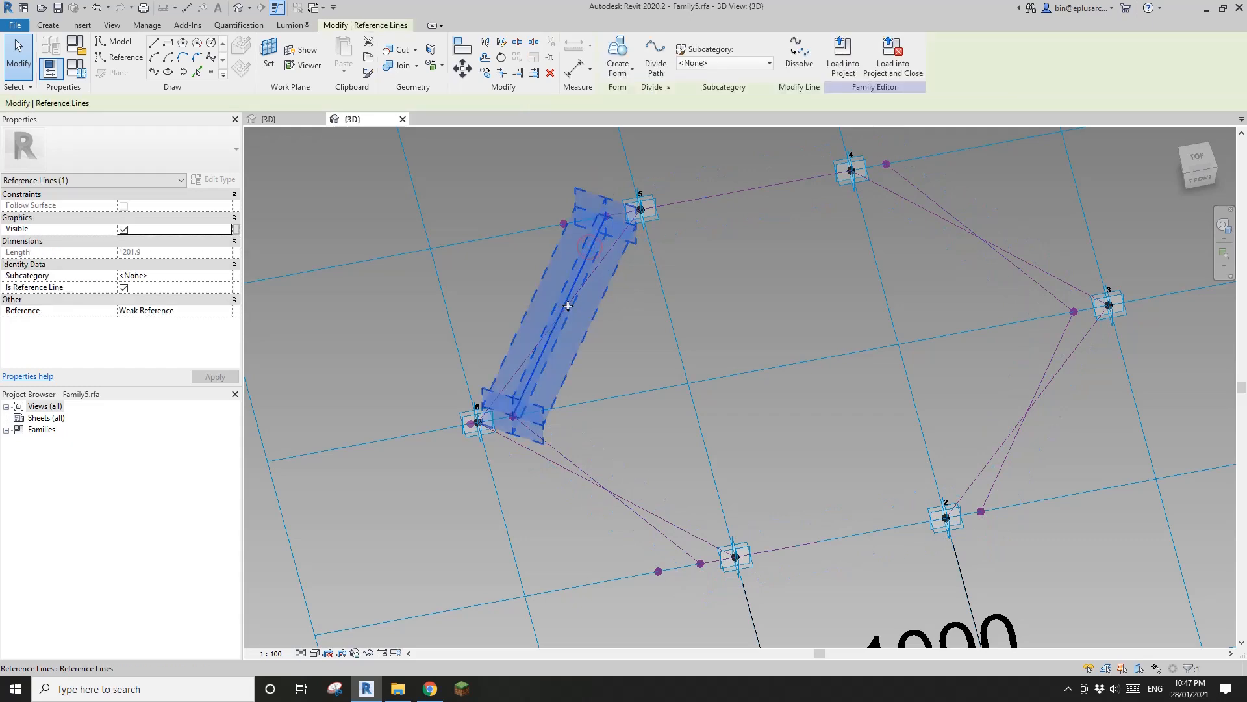
{"action": "middle_click_drag", "start_coordinate": [736, 134], "coordinate": [721, 131]}
{"action": "left_click", "coordinate": [801, 64]}
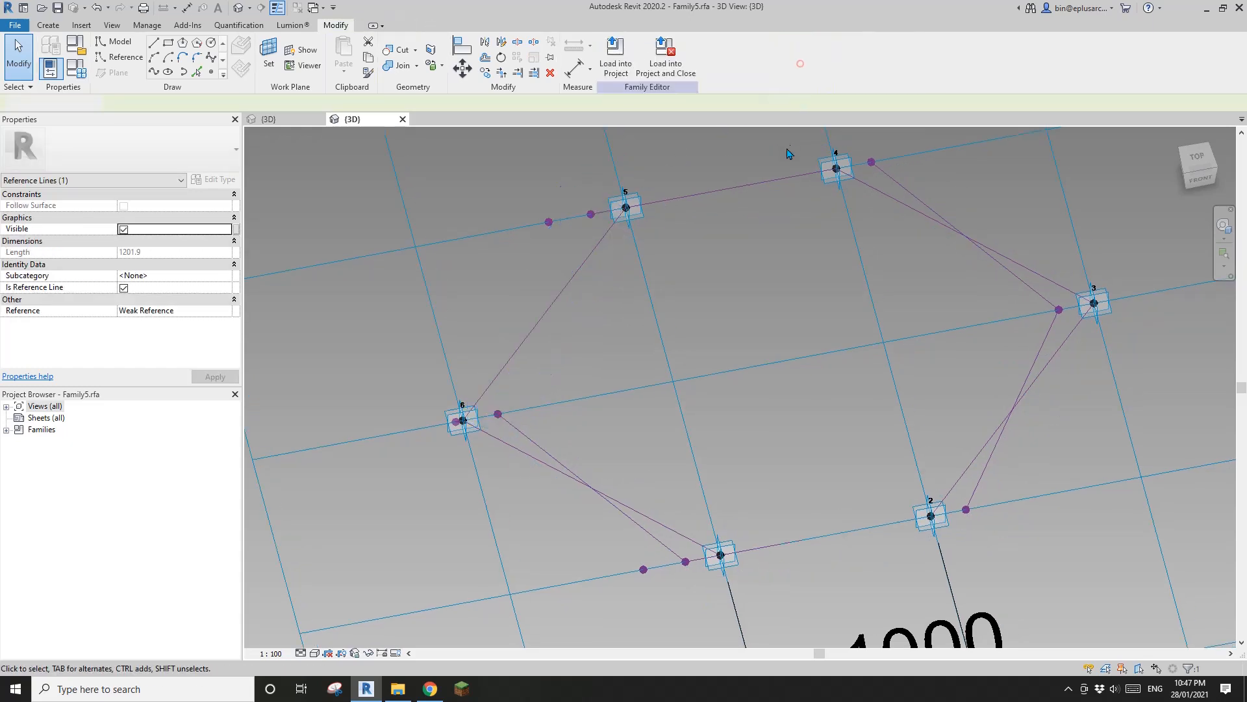
Step: Dissolve the reference line joining the inner offset points beside points 6 and 1
{"action": "middle_click_drag", "start_coordinate": [632, 436], "coordinate": [610, 306]}
{"action": "key", "text": "Tab"}
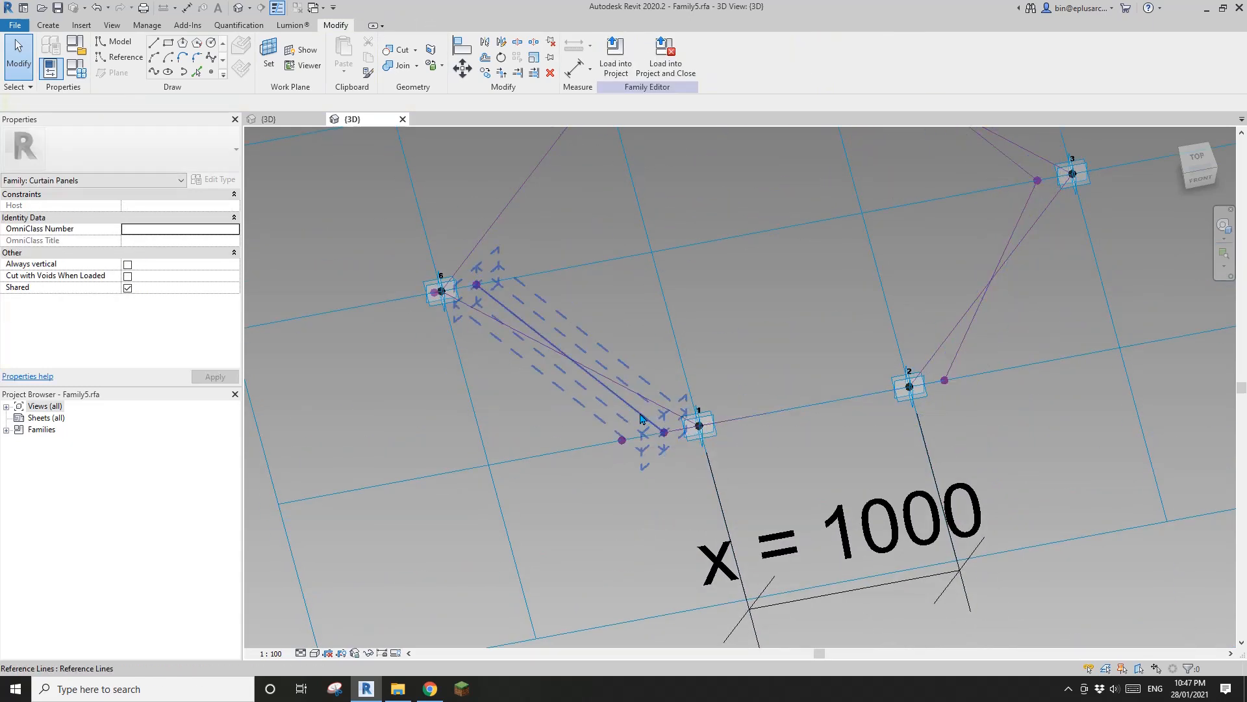
{"action": "left_click", "coordinate": [641, 418]}
{"action": "middle_click_drag", "start_coordinate": [640, 417], "coordinate": [626, 497]}
{"action": "left_click", "coordinate": [804, 61]}
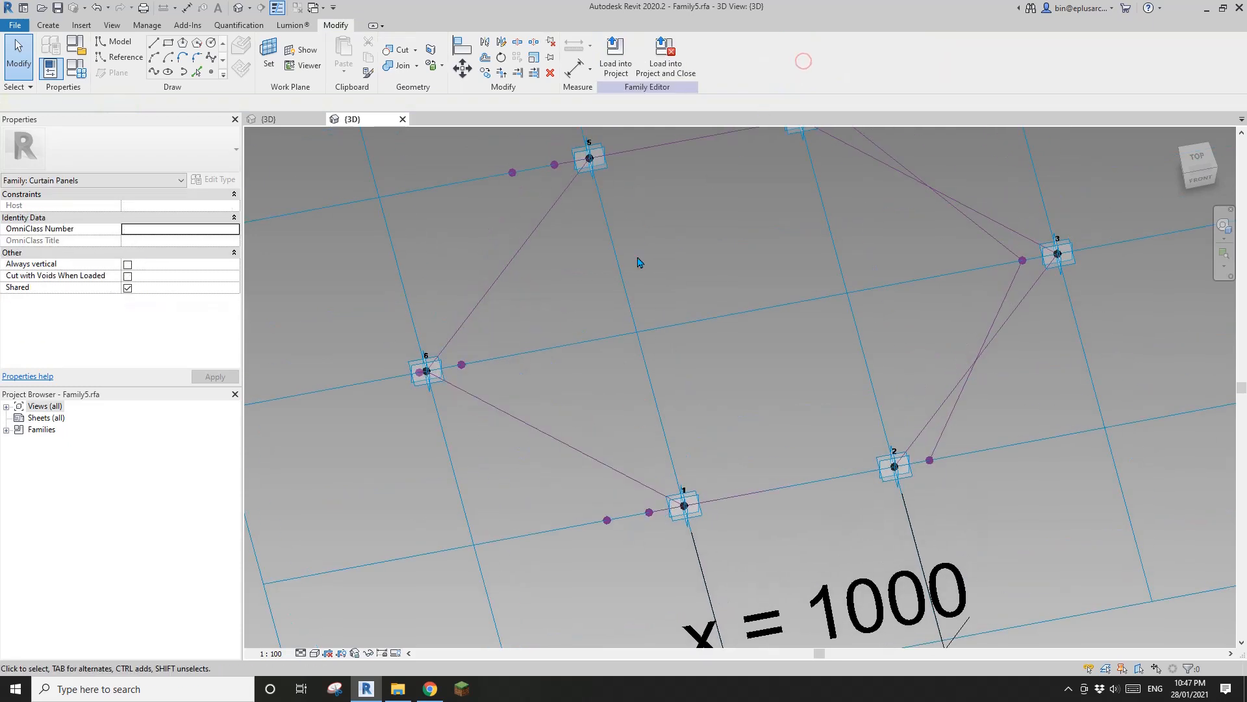
Step: Dissolve the reference line joining the offset points beside points 5 and 4
{"action": "scroll", "coordinate": [639, 262], "scroll_direction": "down", "scroll_amount": 2}
{"action": "middle_click_drag", "start_coordinate": [640, 263], "coordinate": [621, 343]}
{"action": "scroll", "coordinate": [567, 271], "scroll_direction": "up", "scroll_amount": 3}
{"action": "key", "text": "Tab"}
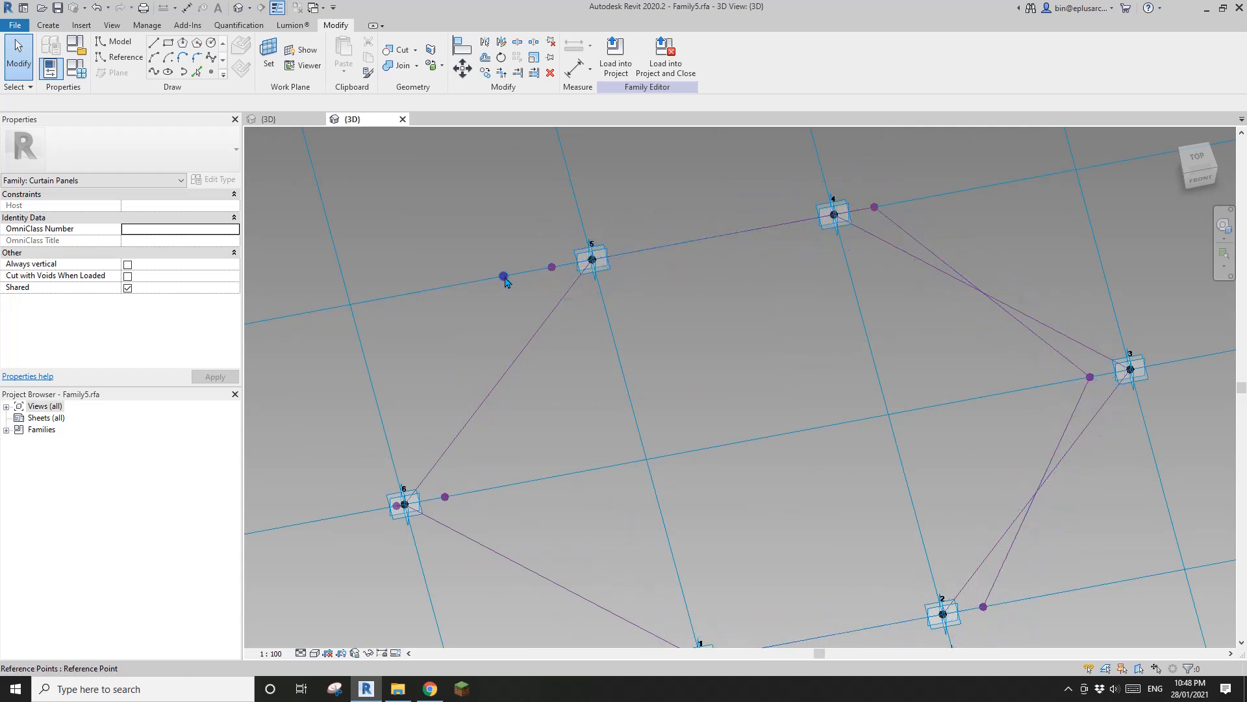
{"action": "left_click", "coordinate": [837, 217]}
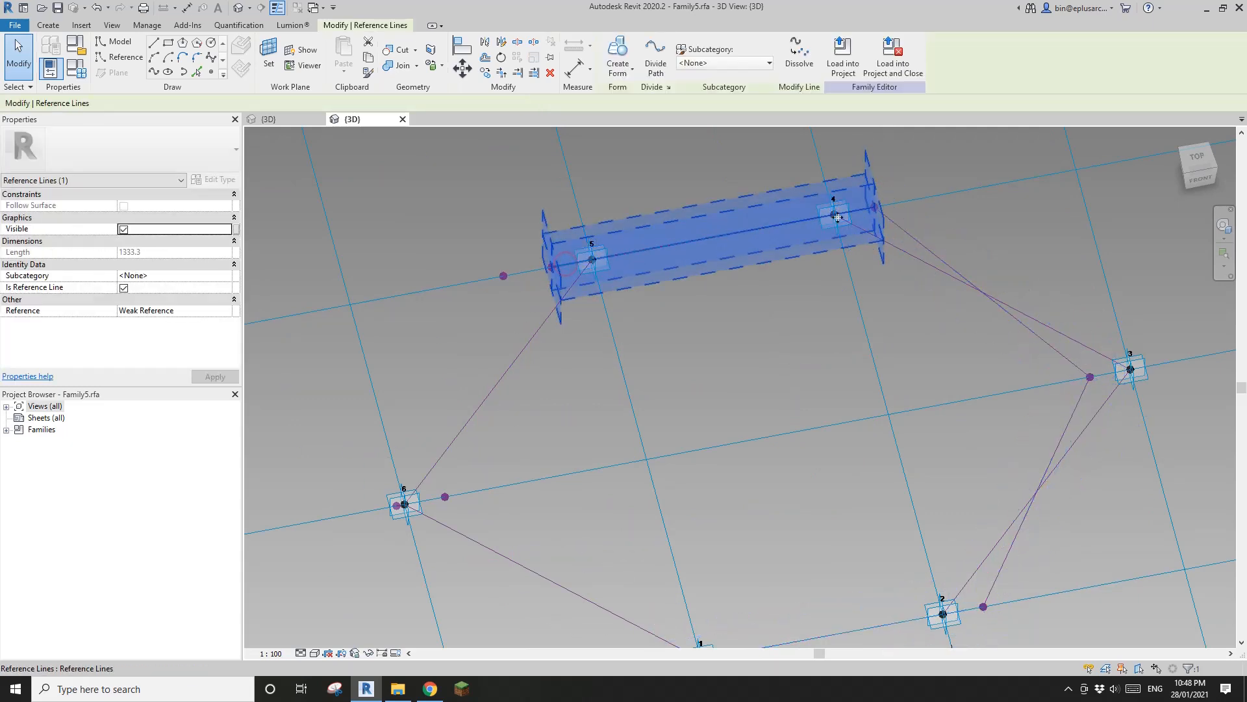
{"action": "middle_click_drag", "start_coordinate": [837, 217], "coordinate": [776, 235]}
{"action": "left_click", "coordinate": [799, 55]}
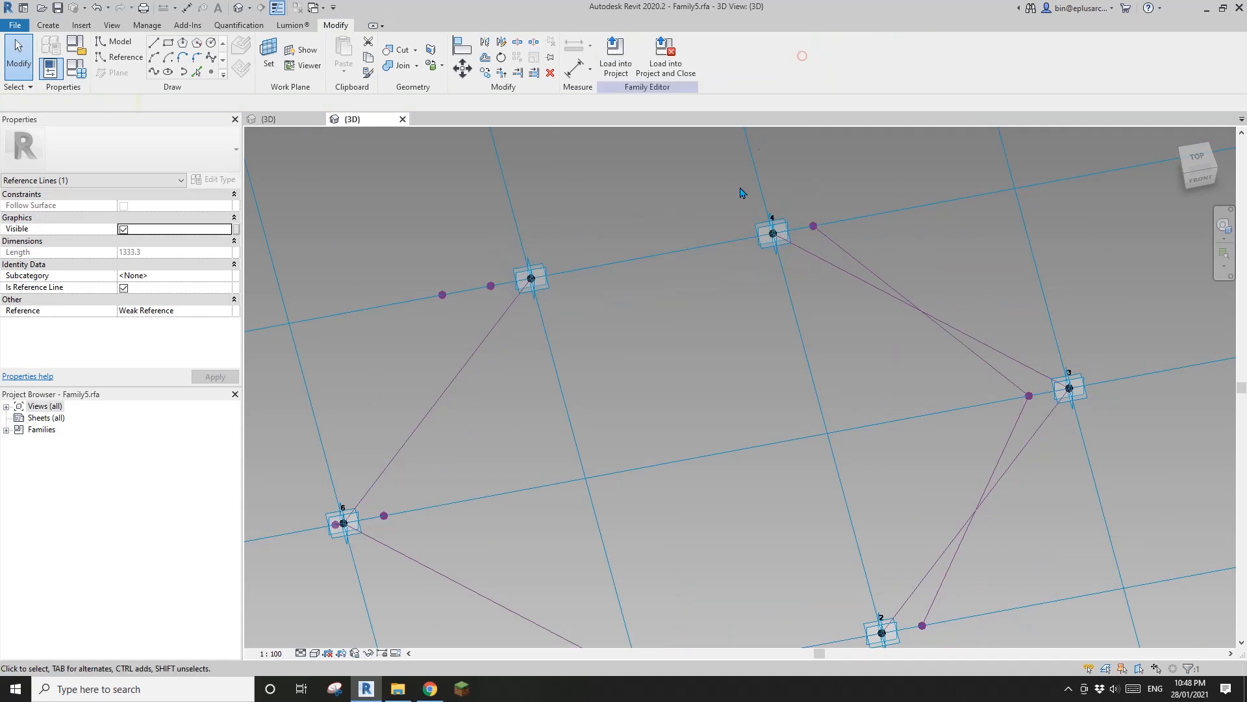
Step: Dissolve the reference line joining the offset points beside points 1 and 2
{"action": "scroll", "coordinate": [717, 413], "scroll_direction": "down", "scroll_amount": 2}
{"action": "middle_click_drag", "start_coordinate": [717, 412], "coordinate": [701, 211]}
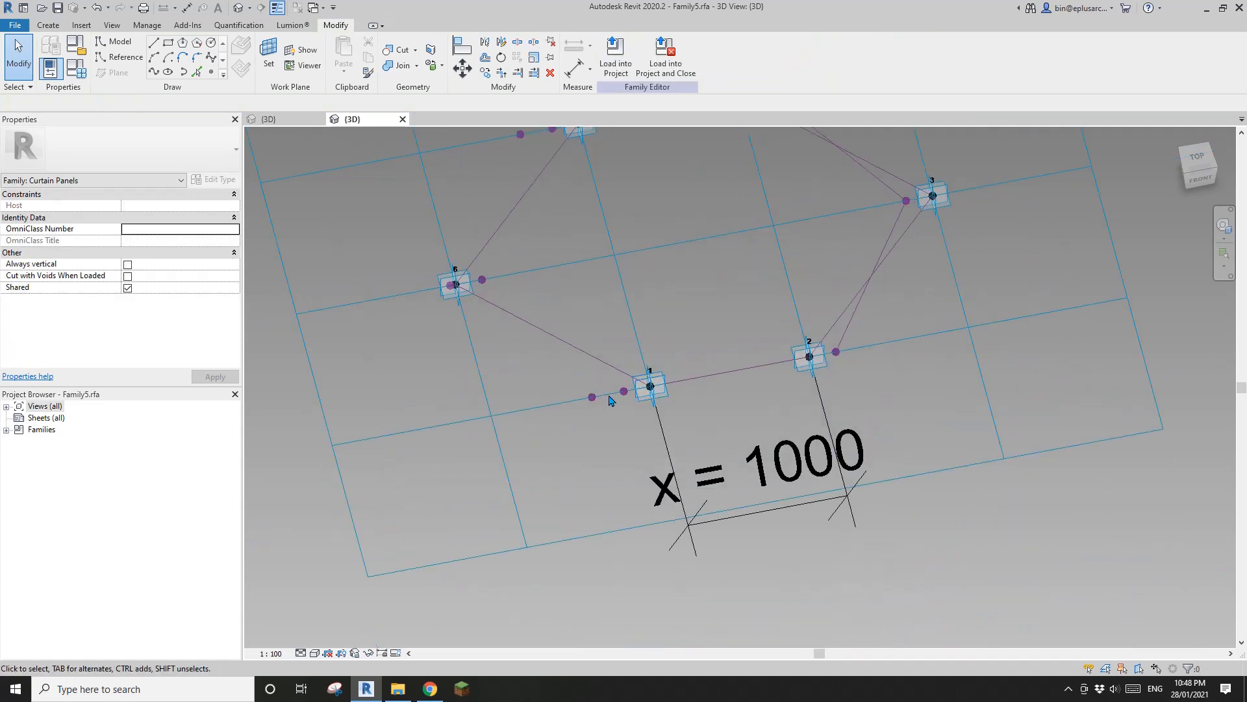
{"action": "scroll", "coordinate": [611, 400], "scroll_direction": "up", "scroll_amount": 1}
{"action": "left_click", "coordinate": [643, 389]}
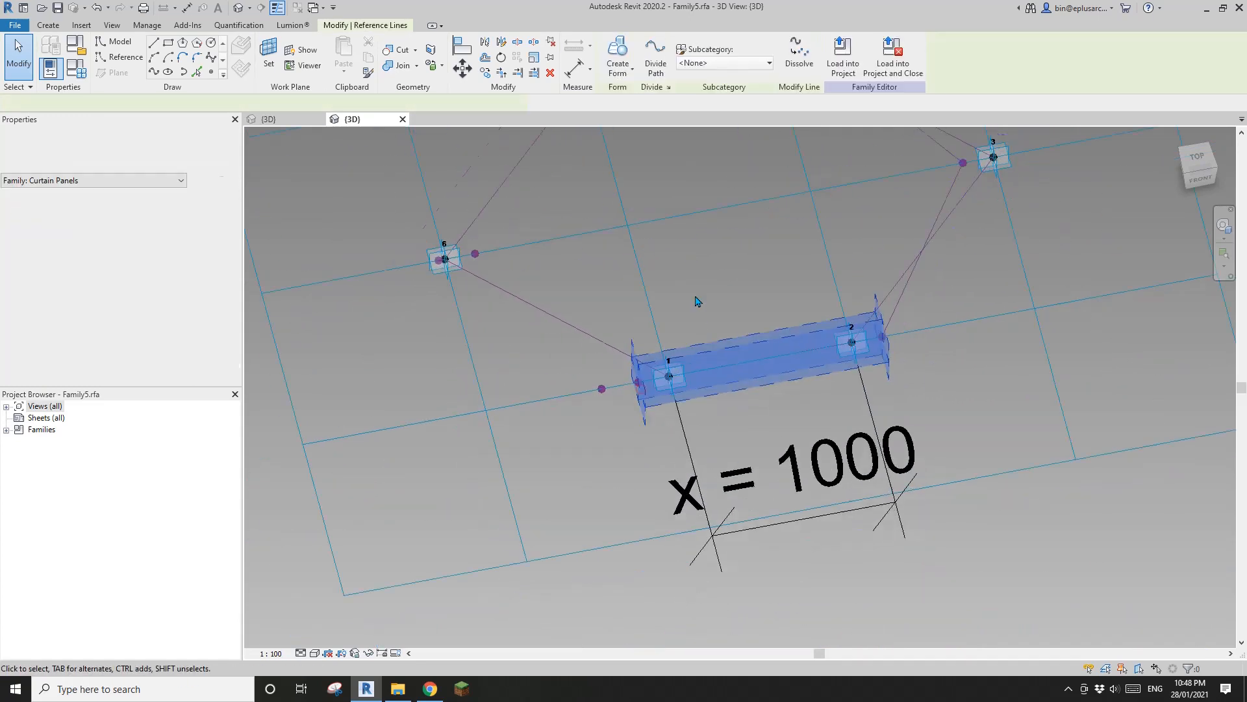
{"action": "middle_click_drag", "start_coordinate": [782, 129], "coordinate": [762, 171]}
{"action": "key", "text": "Escape"}
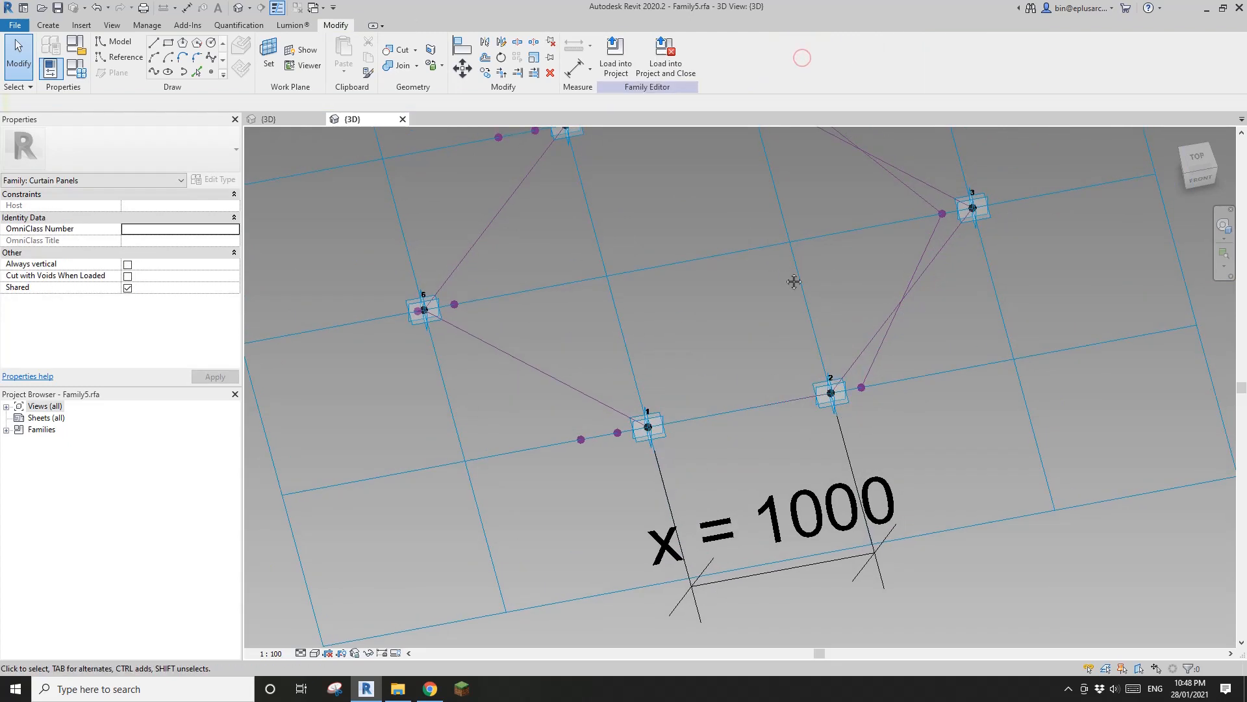
{"action": "scroll", "coordinate": [885, 321], "scroll_direction": "down", "scroll_amount": 1}
{"action": "middle_click_drag", "start_coordinate": [885, 321], "coordinate": [869, 356]}
{"action": "key", "text": "Tab"}
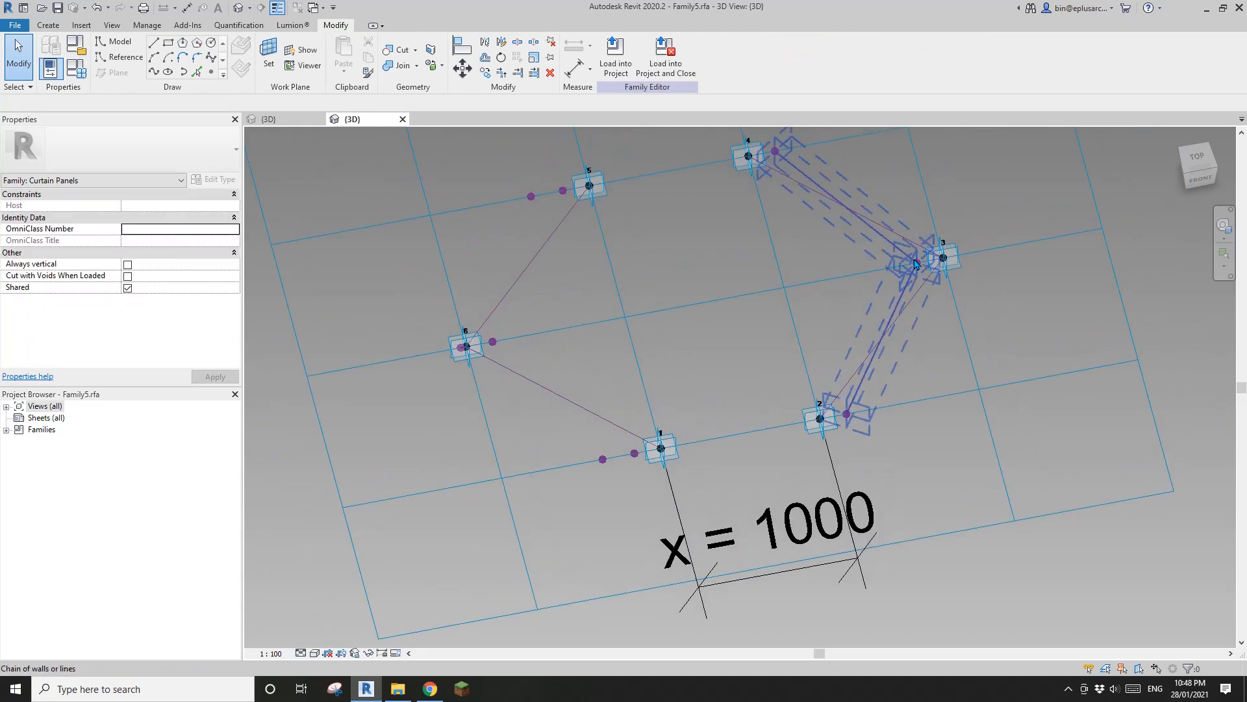
{"action": "key", "text": "Tab"}
{"action": "key", "text": "Tab"}
{"action": "key", "text": "Tab"}
{"action": "key", "text": "Tab"}
{"action": "key", "text": "Tab"}
{"action": "key", "text": "Tab"}
{"action": "key", "text": "Tab"}
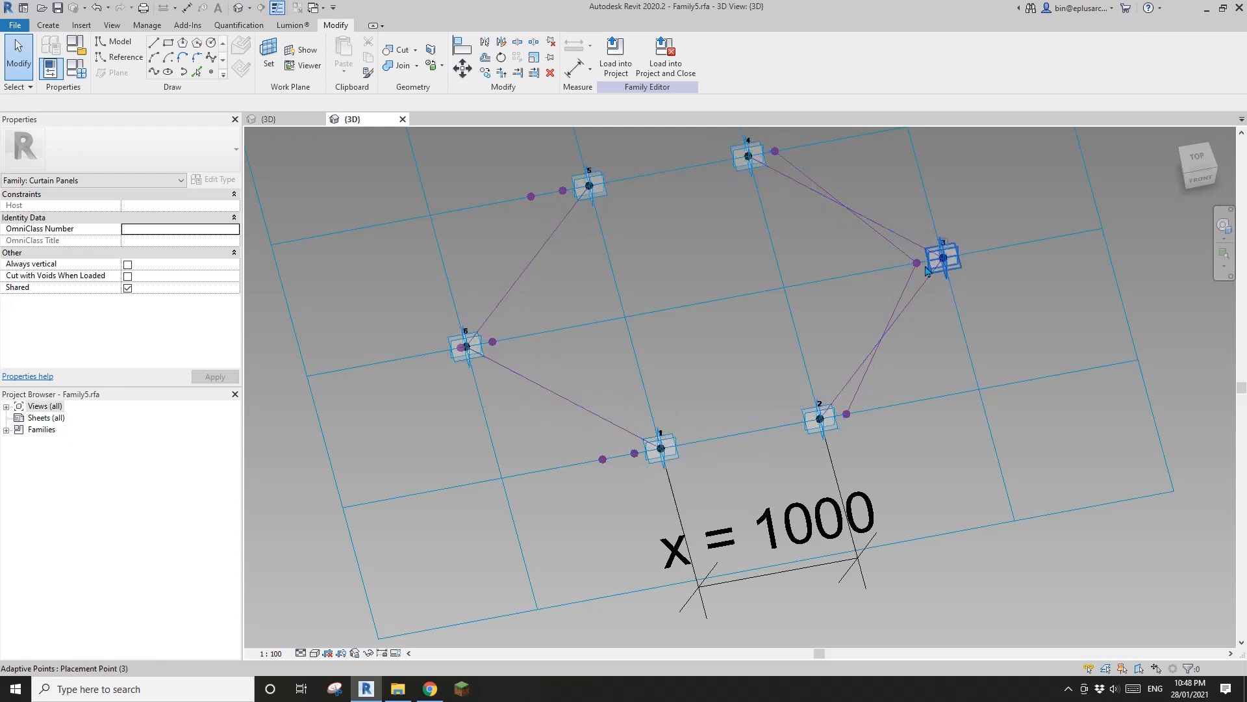
Step: Create a spline through the offset point beside point 2 and the outer point beside point 1, and make it a reference line
{"action": "left_click", "coordinate": [846, 414]}
{"action": "left_click", "coordinate": [602, 458], "text": "ctrl"}
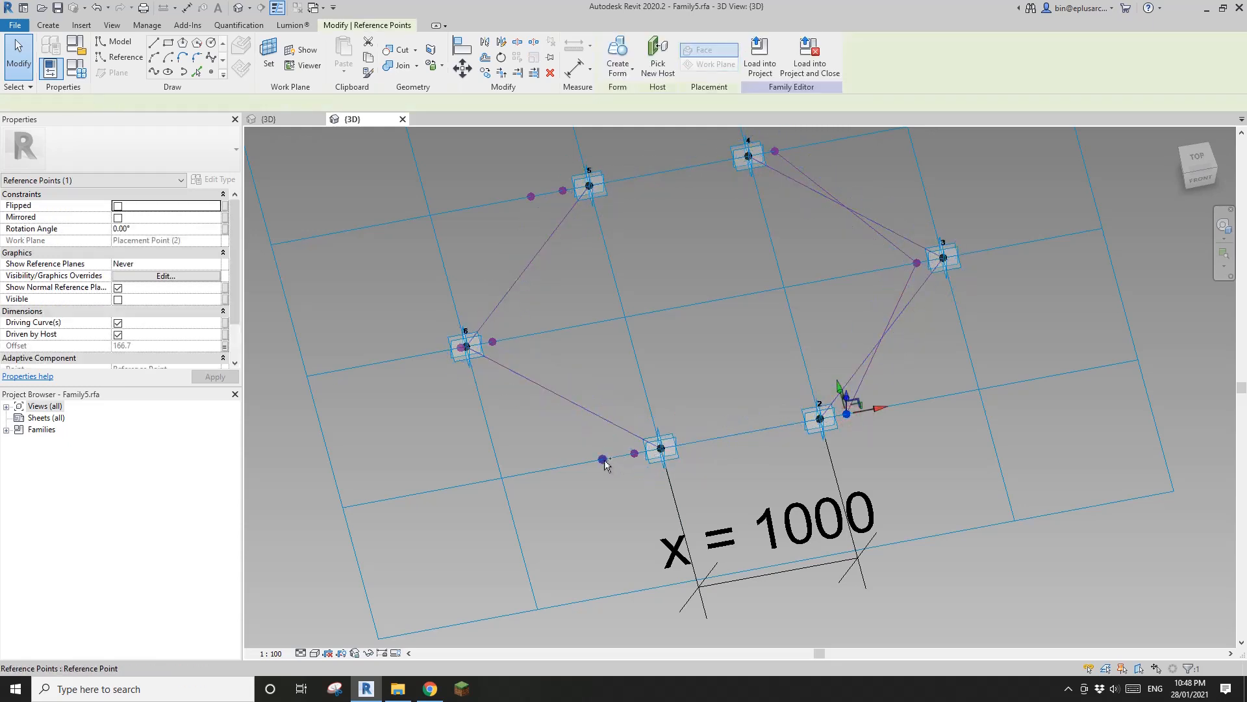
{"action": "scroll", "coordinate": [603, 461], "scroll_direction": "up", "scroll_amount": 2}
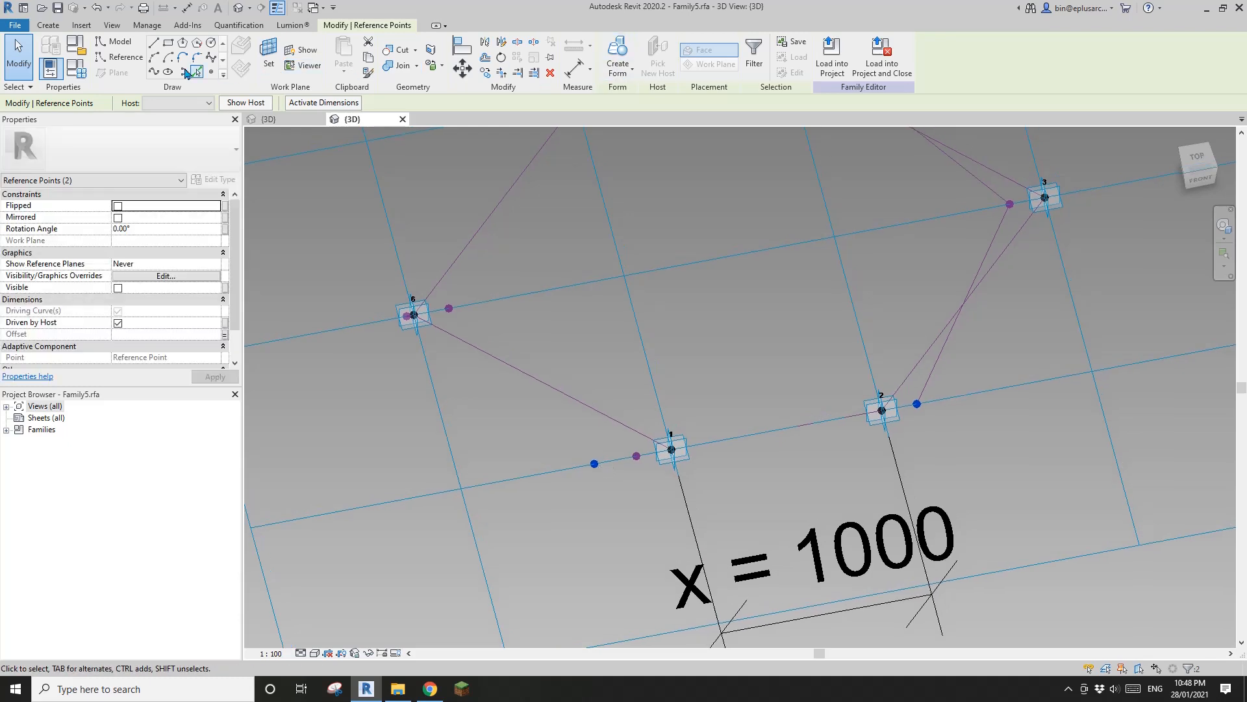
{"action": "left_click", "coordinate": [151, 72]}
{"action": "left_click", "coordinate": [123, 300]}
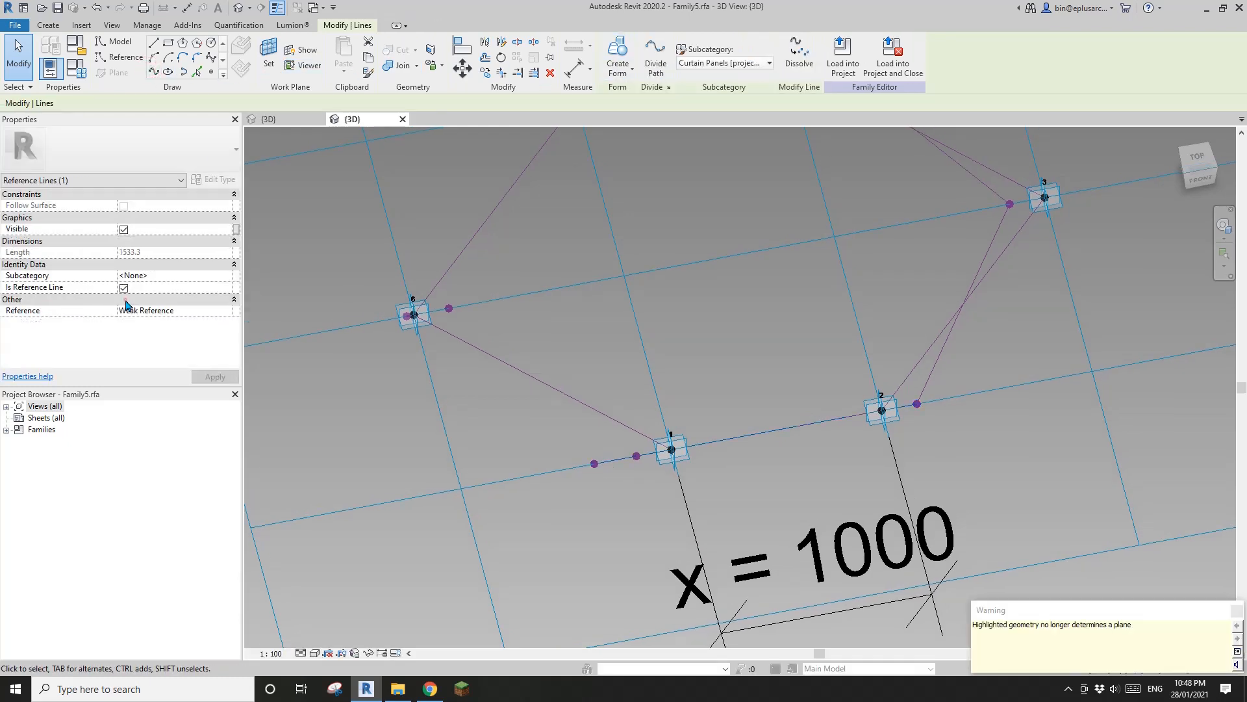
Step: Create a spline through the outer point beside point 5 and the offset point beside point 4, and make it a reference line
{"action": "scroll", "coordinate": [571, 326], "scroll_direction": "down", "scroll_amount": 2}
{"action": "left_click", "coordinate": [560, 249]}
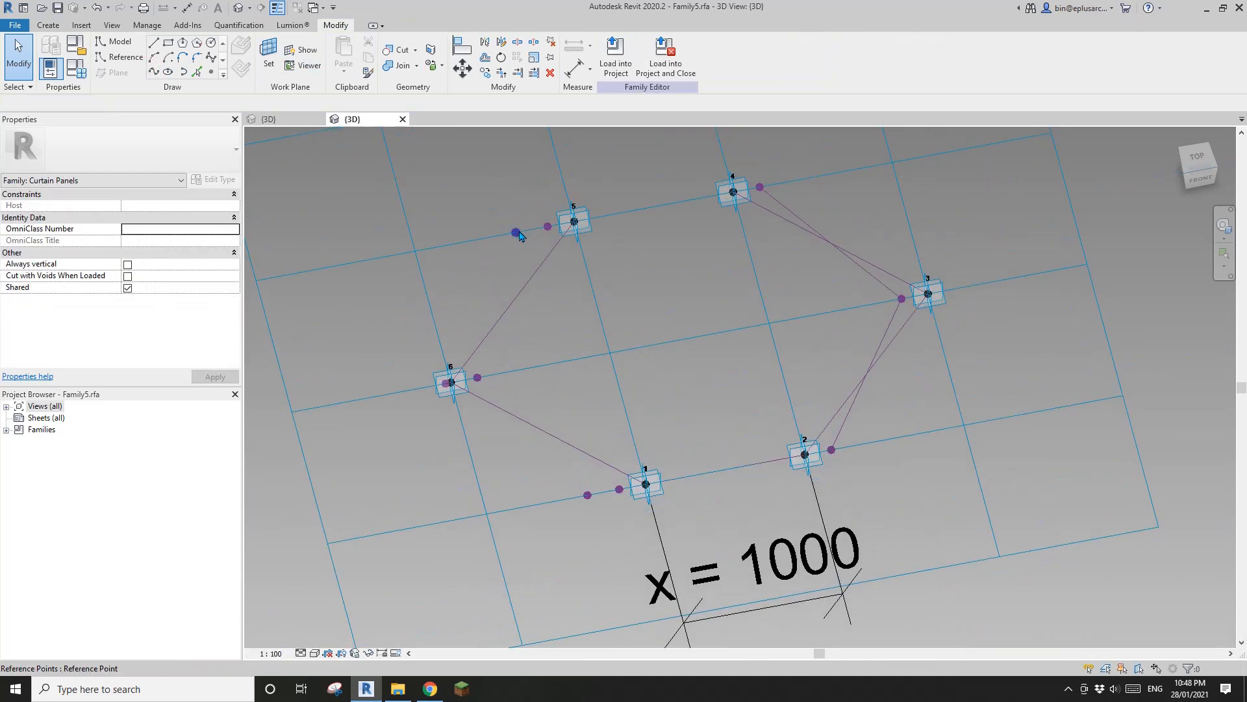
{"action": "left_click", "coordinate": [516, 233]}
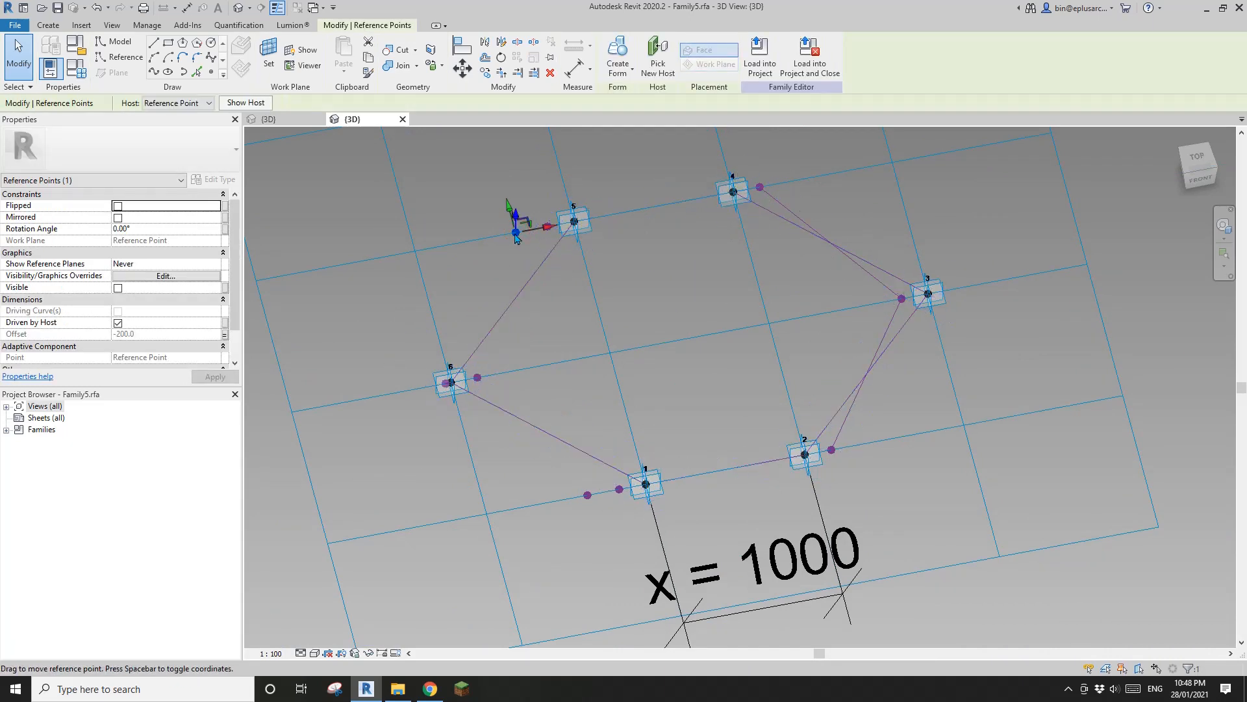
{"action": "key", "text": "Tab"}
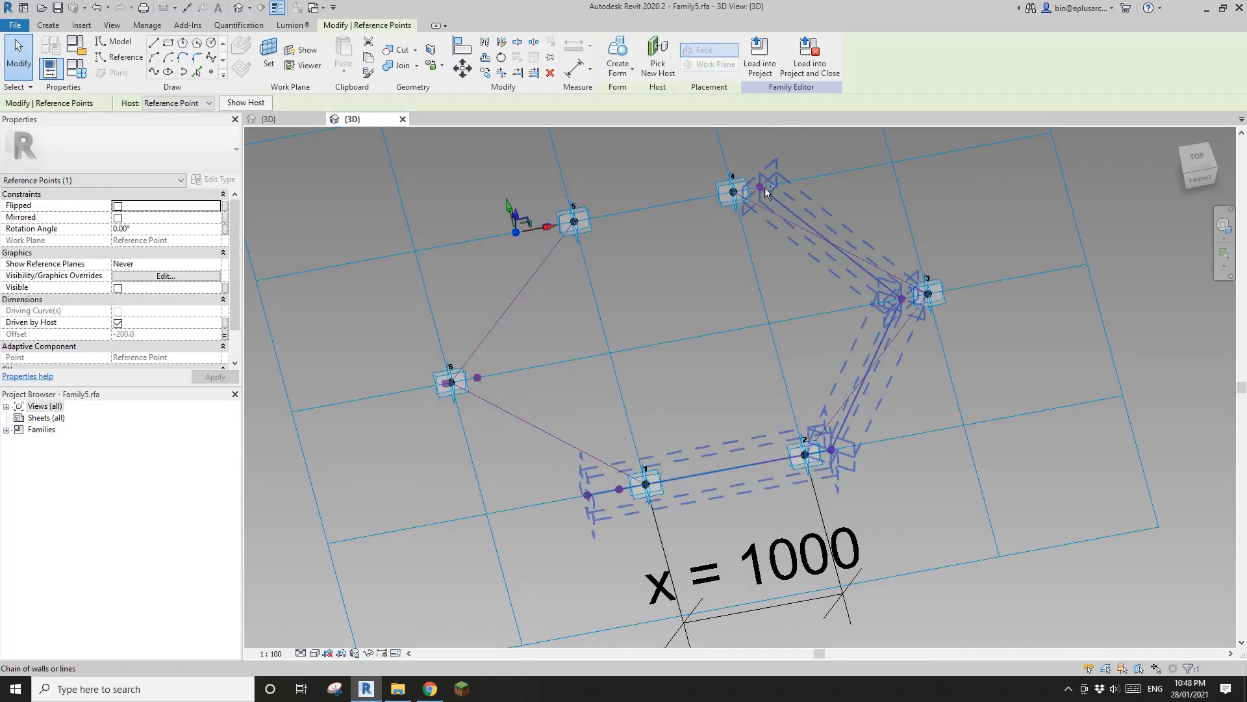
{"action": "left_click", "coordinate": [761, 192]}
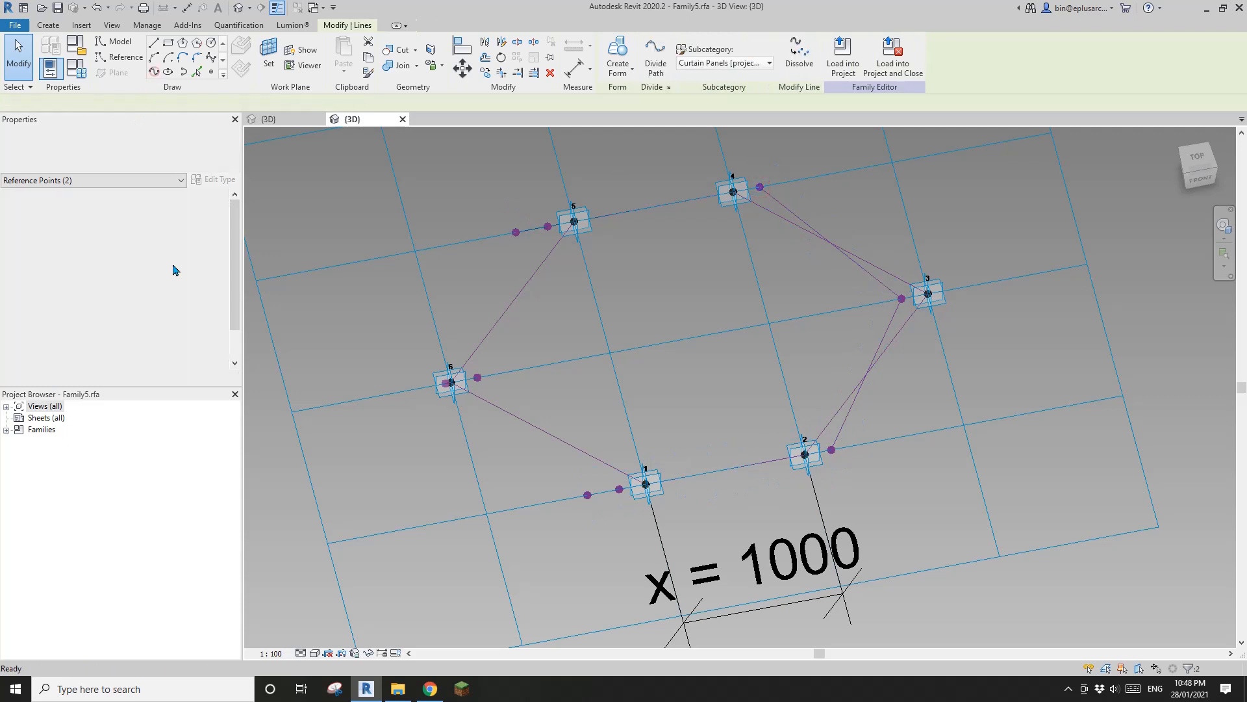
Step: Connect the outer points beside points 5 and 6 with a spline through both, and make it a reference line
{"action": "left_click", "coordinate": [517, 232]}
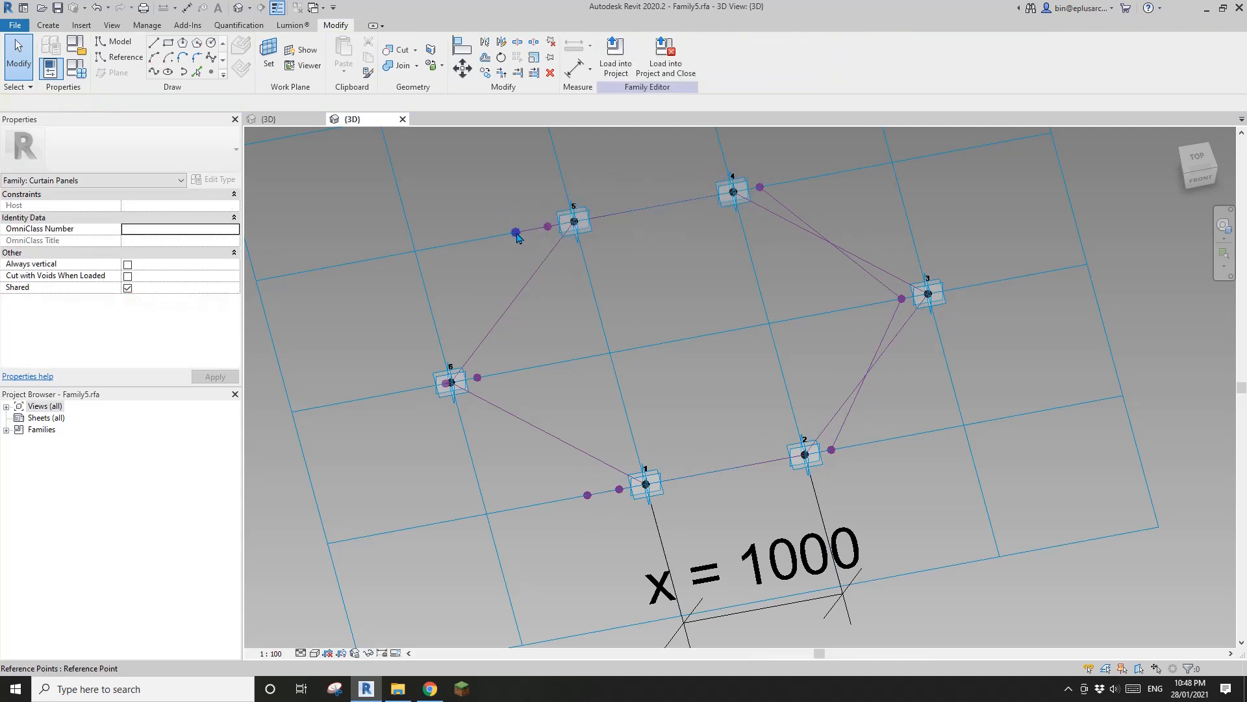
{"action": "scroll", "coordinate": [454, 383], "scroll_direction": "up", "scroll_amount": 3}
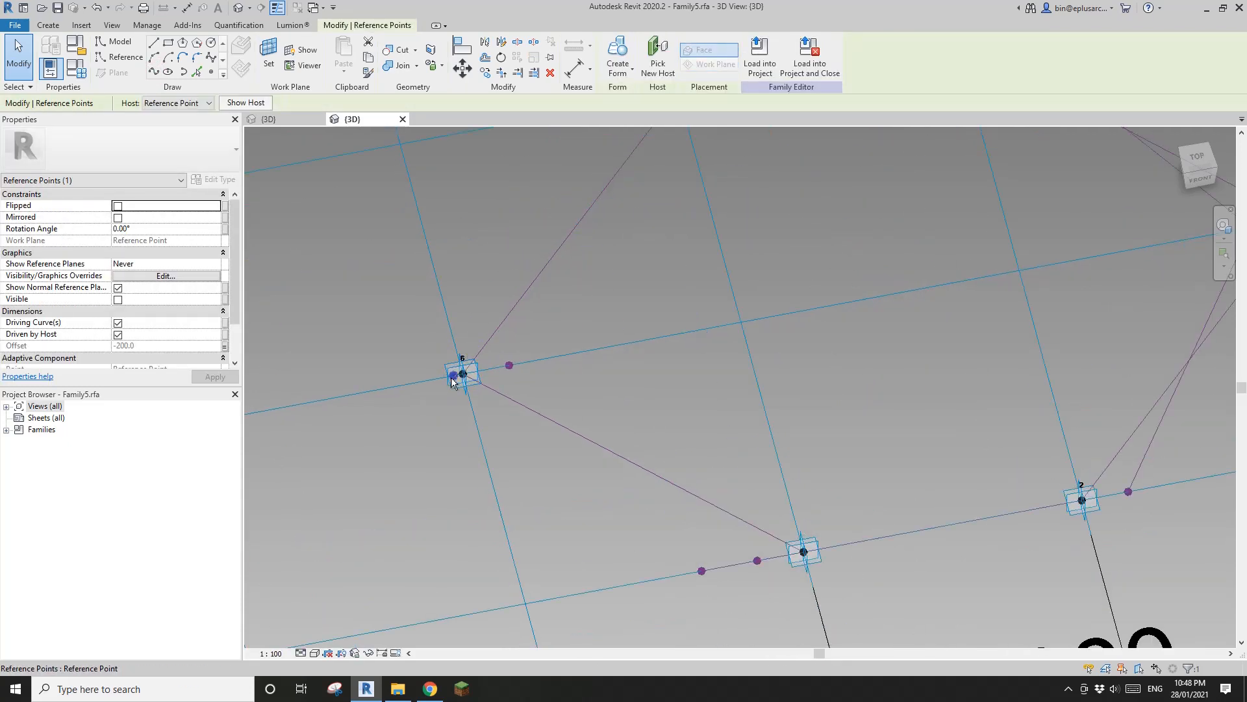
{"action": "left_click", "coordinate": [154, 71]}
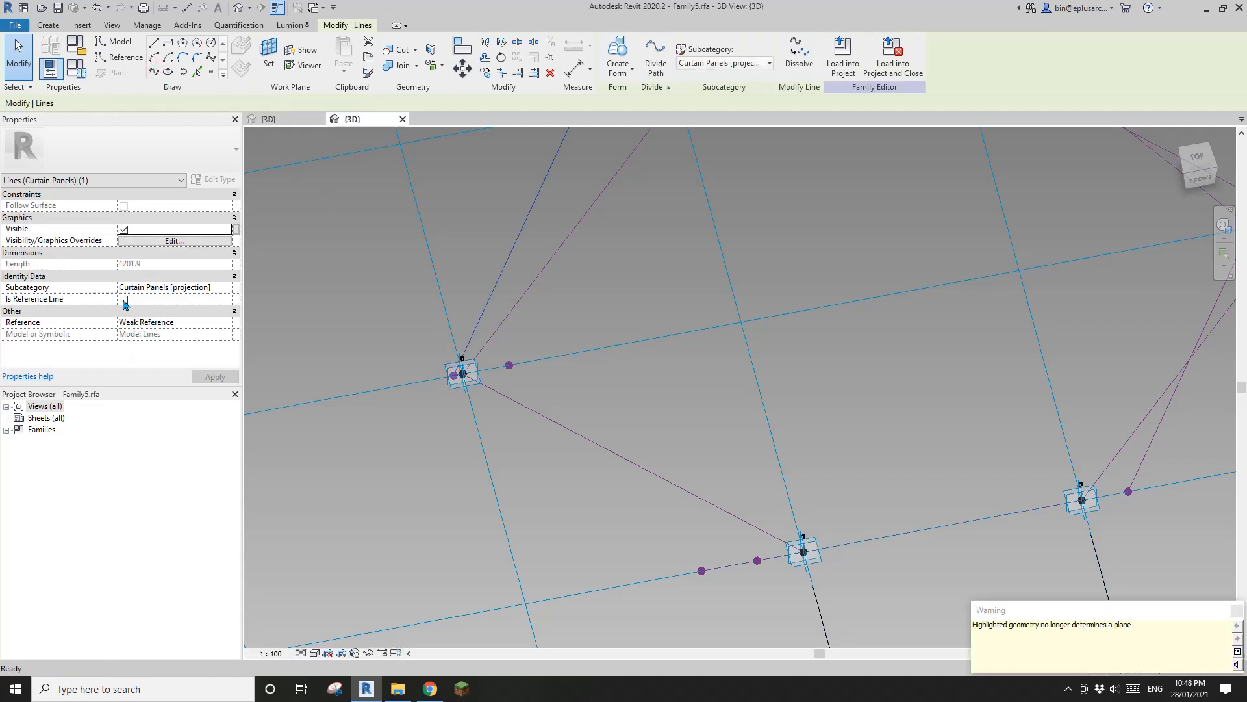
{"action": "left_click", "coordinate": [124, 301]}
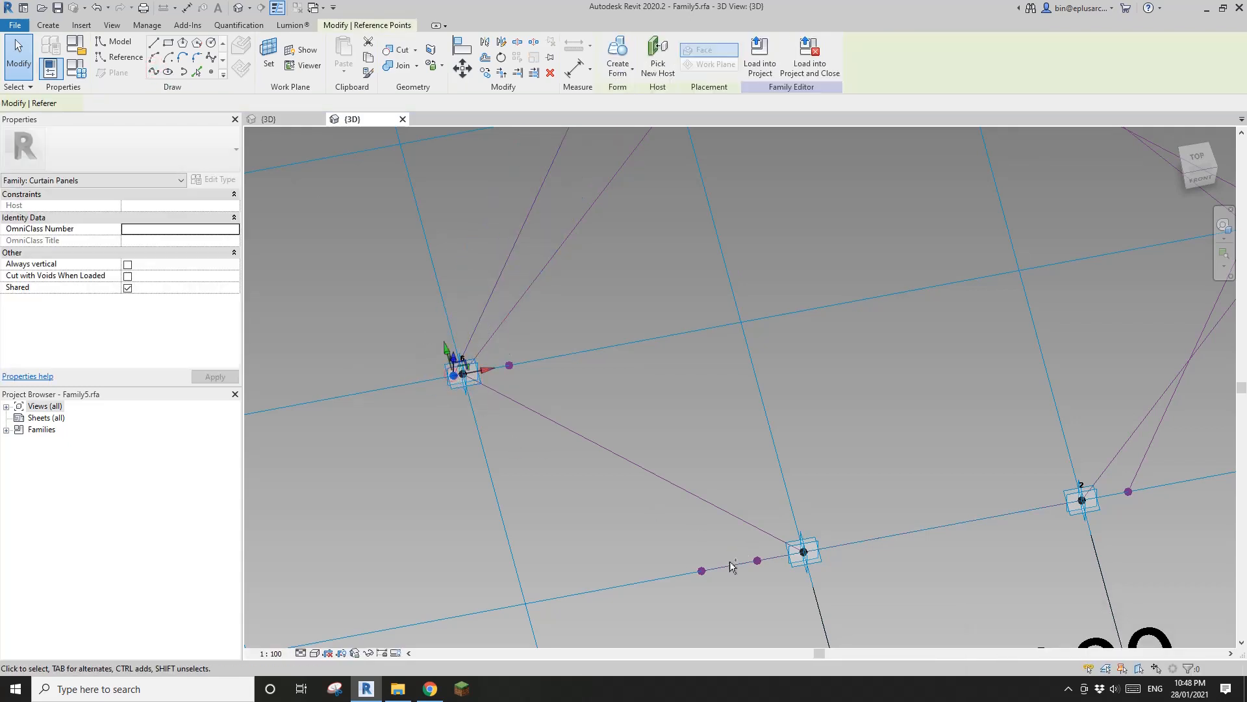
Step: Connect the outer points beside points 6 and 1 with a spline through both, and make it a reference line
{"action": "left_click", "coordinate": [702, 570], "text": "ctrl"}
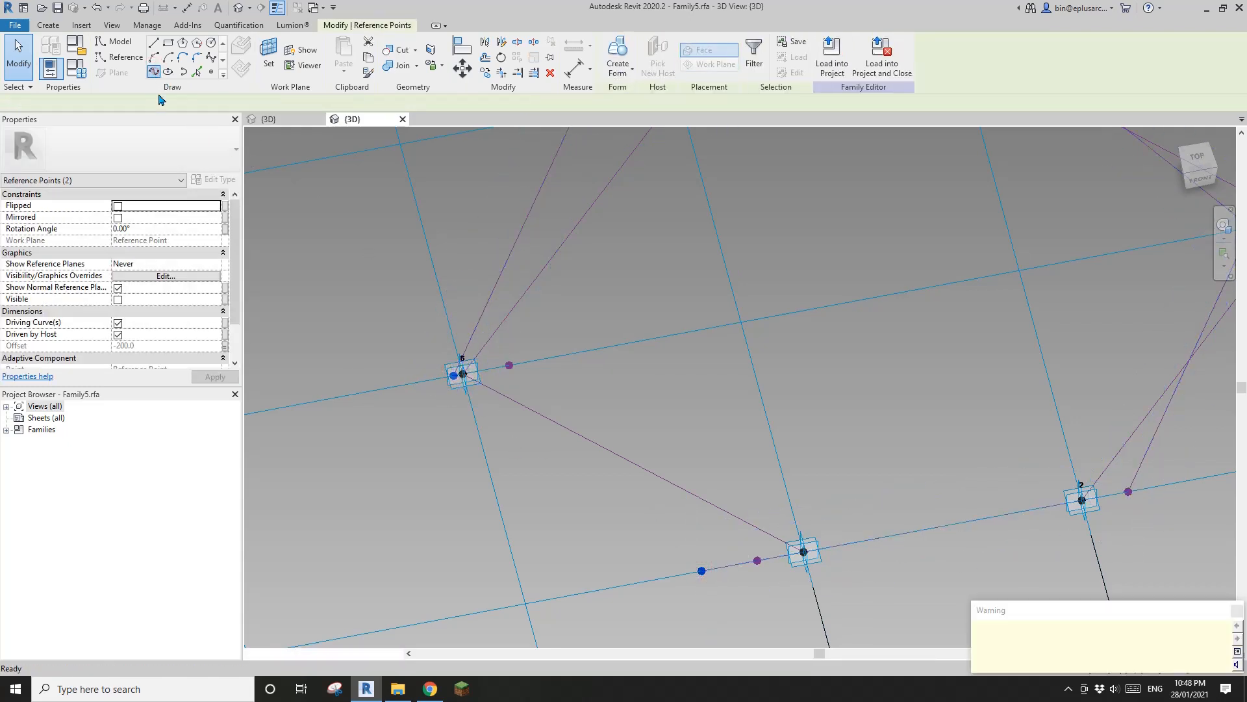
{"action": "left_click", "coordinate": [154, 71]}
{"action": "left_click", "coordinate": [123, 300]}
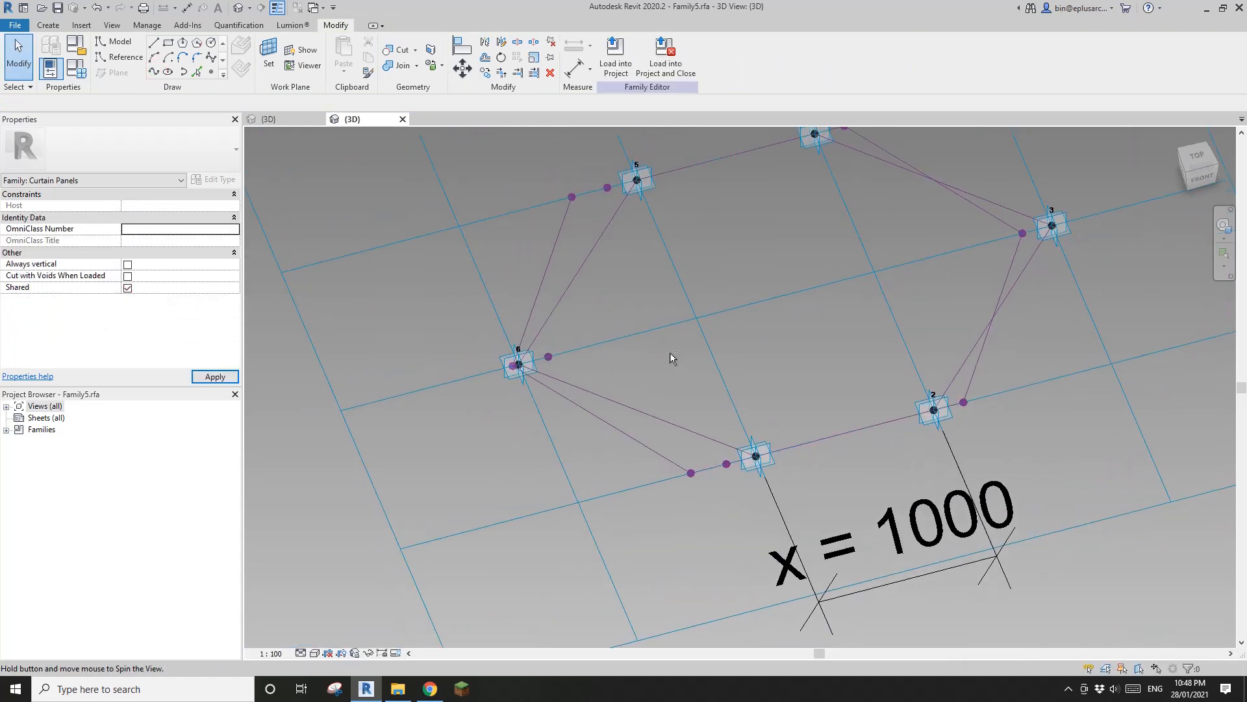
Step: Create a solid extruded form from the closed chain of six outer hexagon reference lines
{"action": "key", "text": "Tab"}
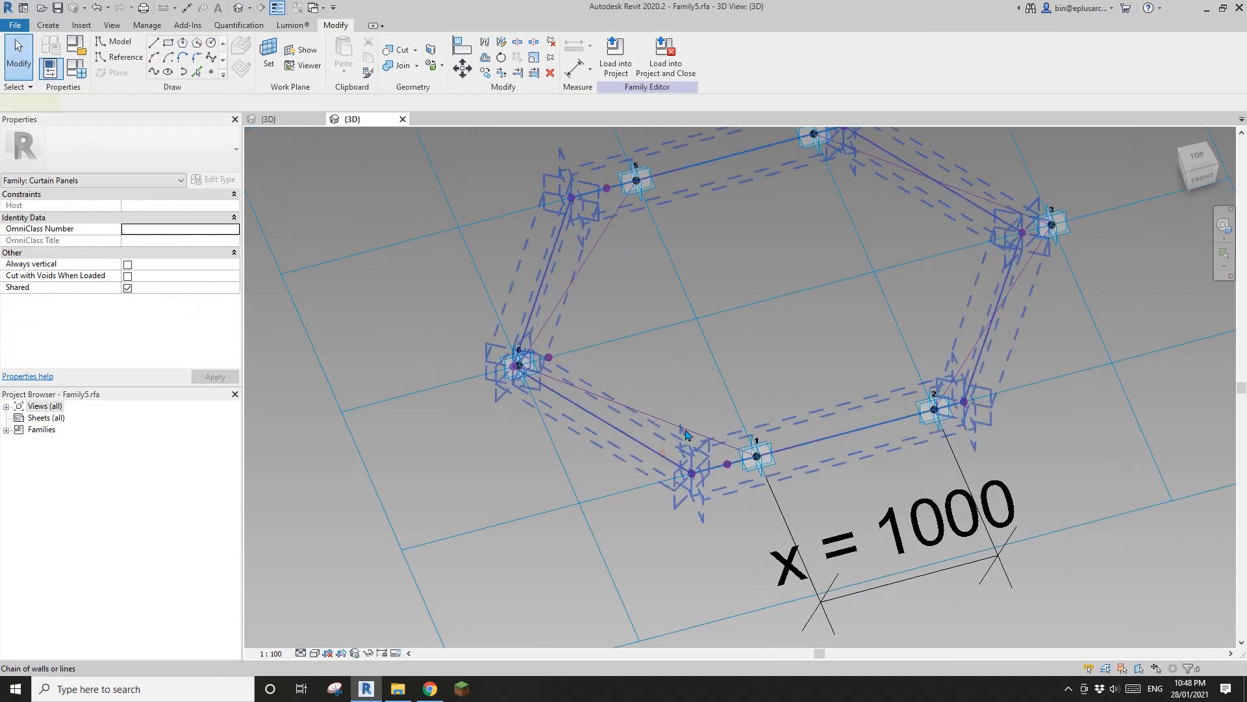
{"action": "left_click", "coordinate": [659, 451]}
{"action": "middle_click_drag", "start_coordinate": [687, 386], "coordinate": [548, 343]}
{"action": "scroll", "coordinate": [645, 439], "scroll_direction": "down", "scroll_amount": 1}
{"action": "key", "text": "Tab"}
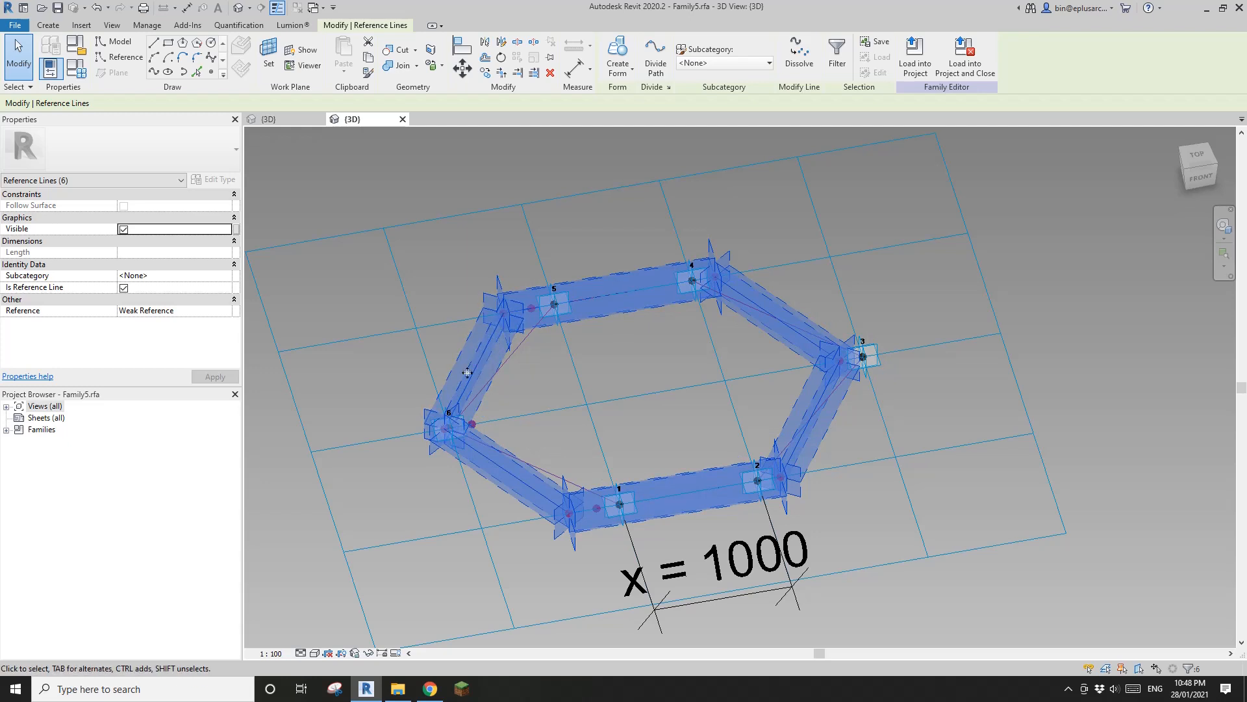
{"action": "key", "text": "Tab"}
{"action": "middle_click_drag", "start_coordinate": [460, 413], "coordinate": [471, 420]}
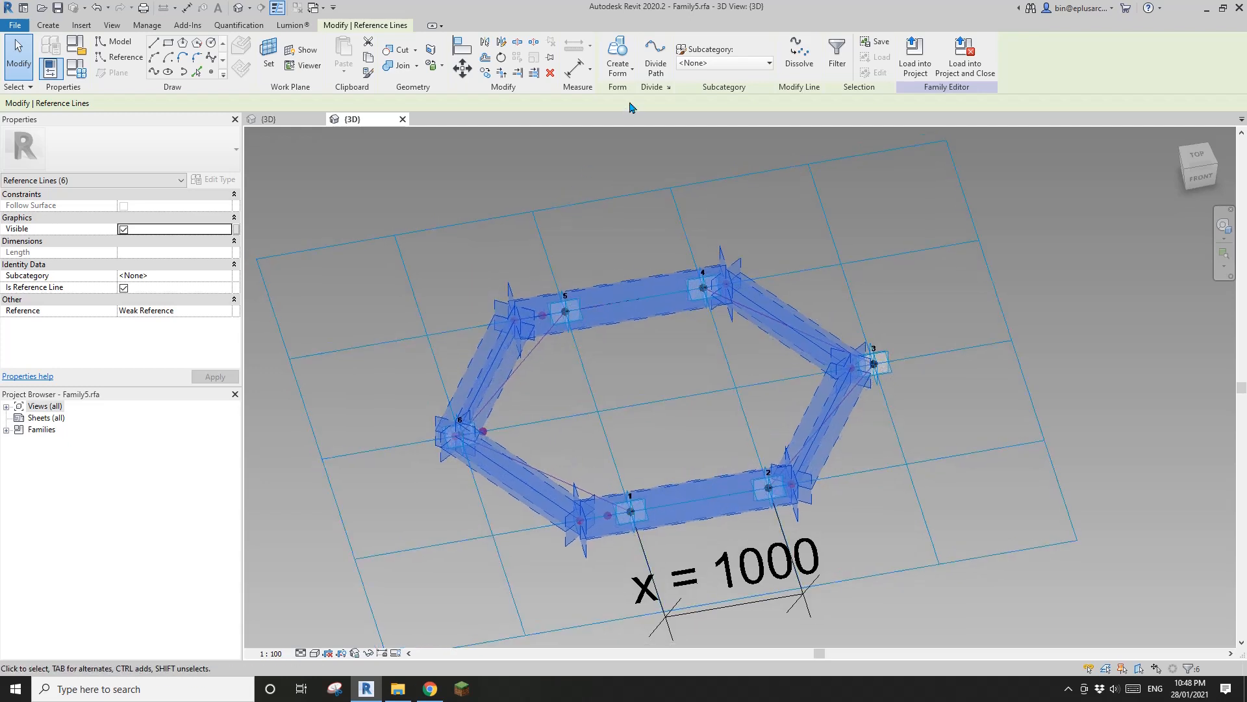
{"action": "left_click", "coordinate": [625, 57]}
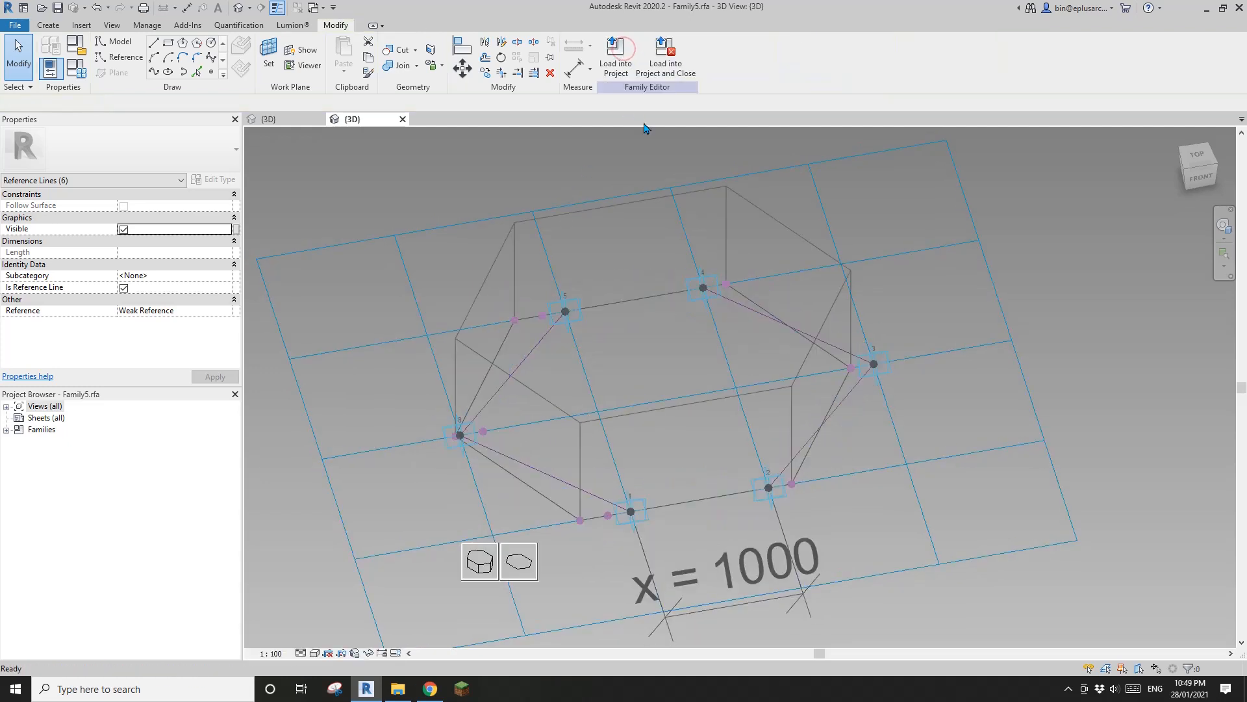
{"action": "left_click", "coordinate": [479, 556]}
{"action": "middle_click_drag", "start_coordinate": [564, 443], "coordinate": [605, 437]}
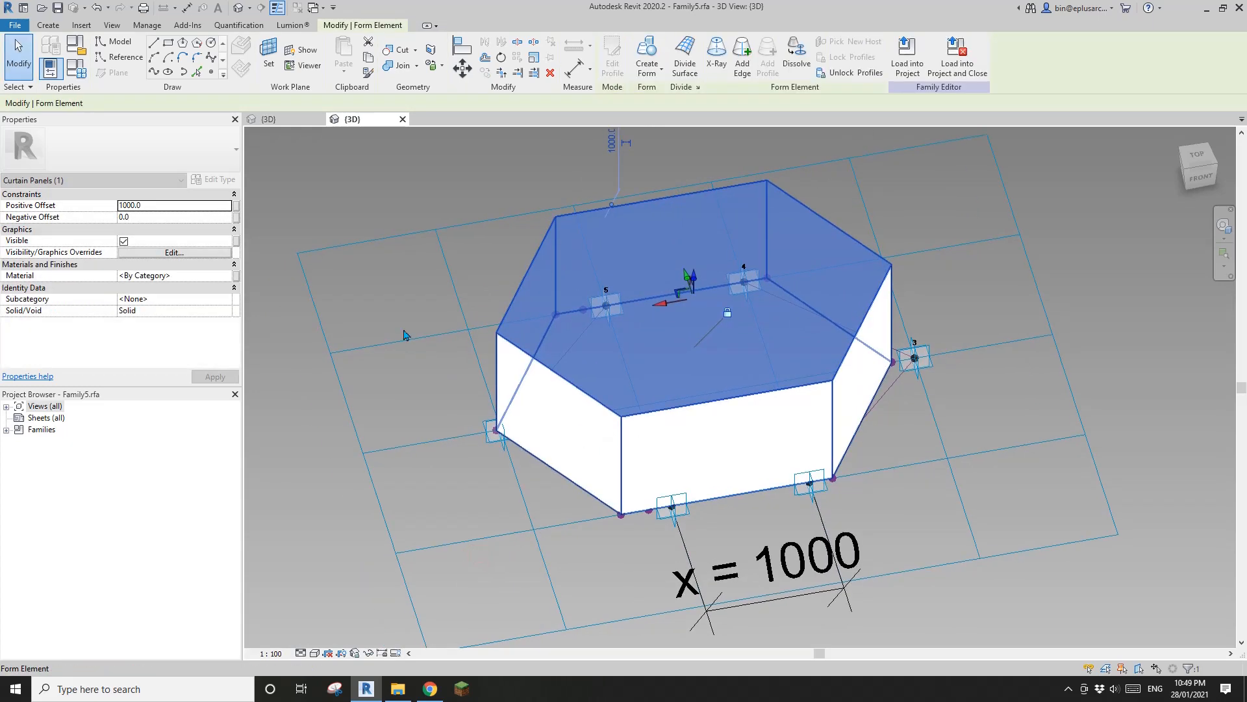
Step: Set the hexagonal form's positive offset to 150
{"action": "left_click", "coordinate": [199, 207]}
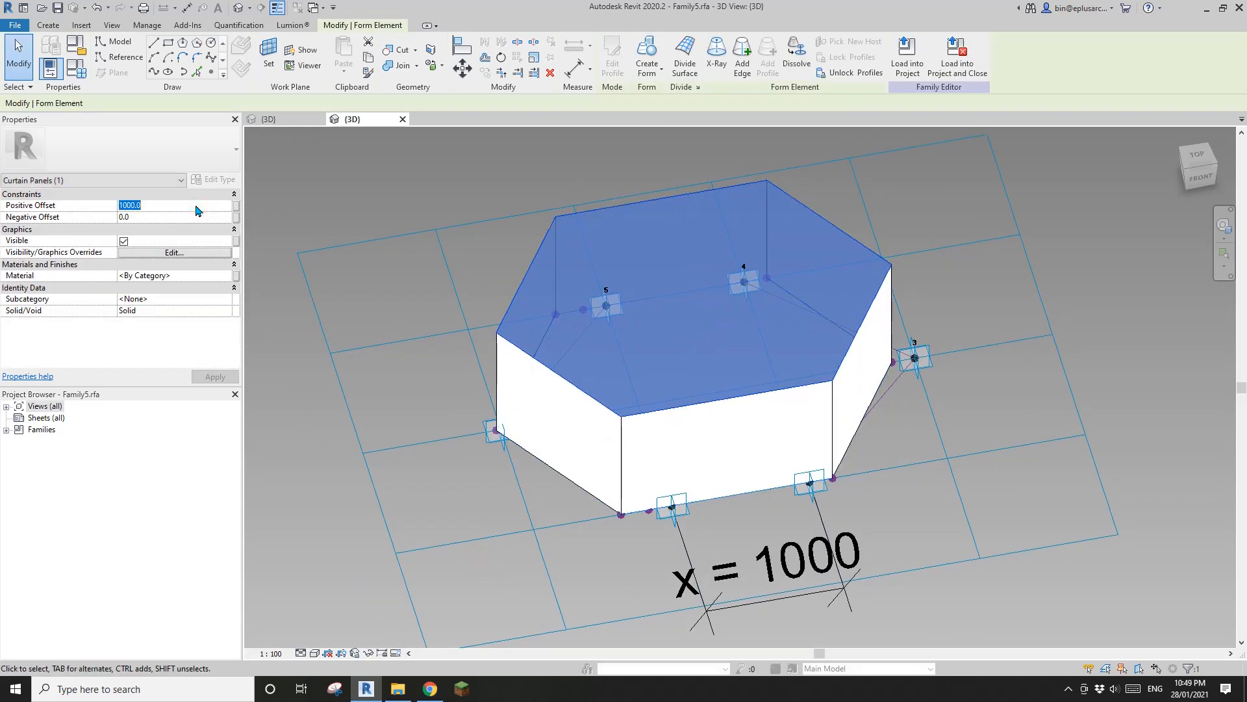
{"action": "type", "text": "150"}
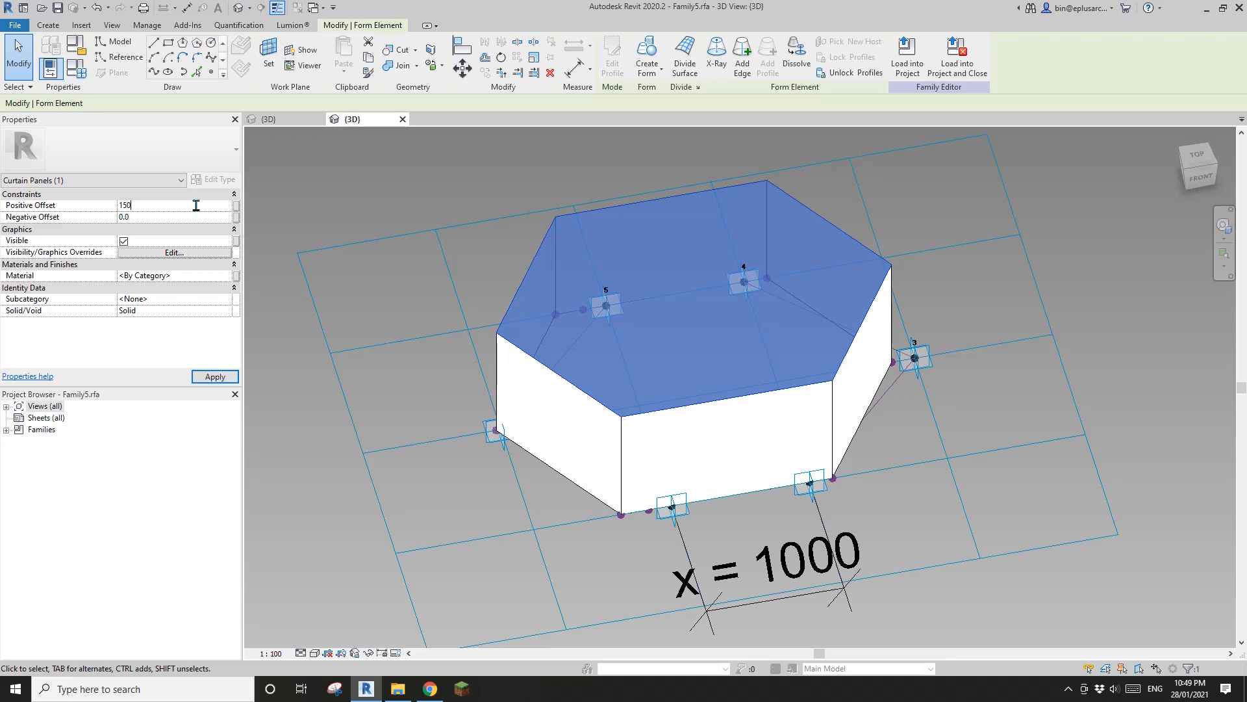
{"action": "left_click", "coordinate": [465, 245]}
Step: Examine the thickness of the hexagonal solid and how it sits on its reference points from several low angles
{"action": "middle_click_drag", "start_coordinate": [635, 384], "coordinate": [616, 416], "text": "shift"}
{"action": "scroll", "coordinate": [560, 337], "scroll_direction": "down", "scroll_amount": 3}
{"action": "scroll", "coordinate": [556, 386], "scroll_direction": "up", "scroll_amount": 4}
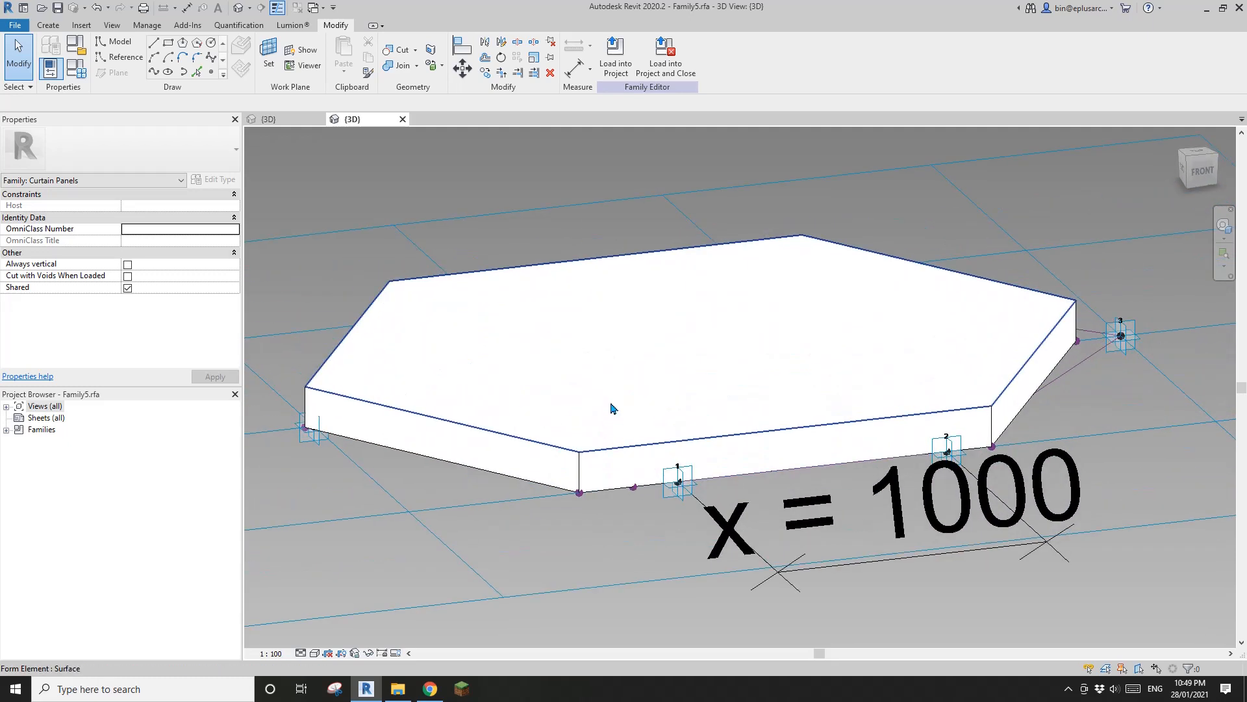
{"action": "left_click", "coordinate": [573, 390]}
{"action": "key", "text": "Escape"}
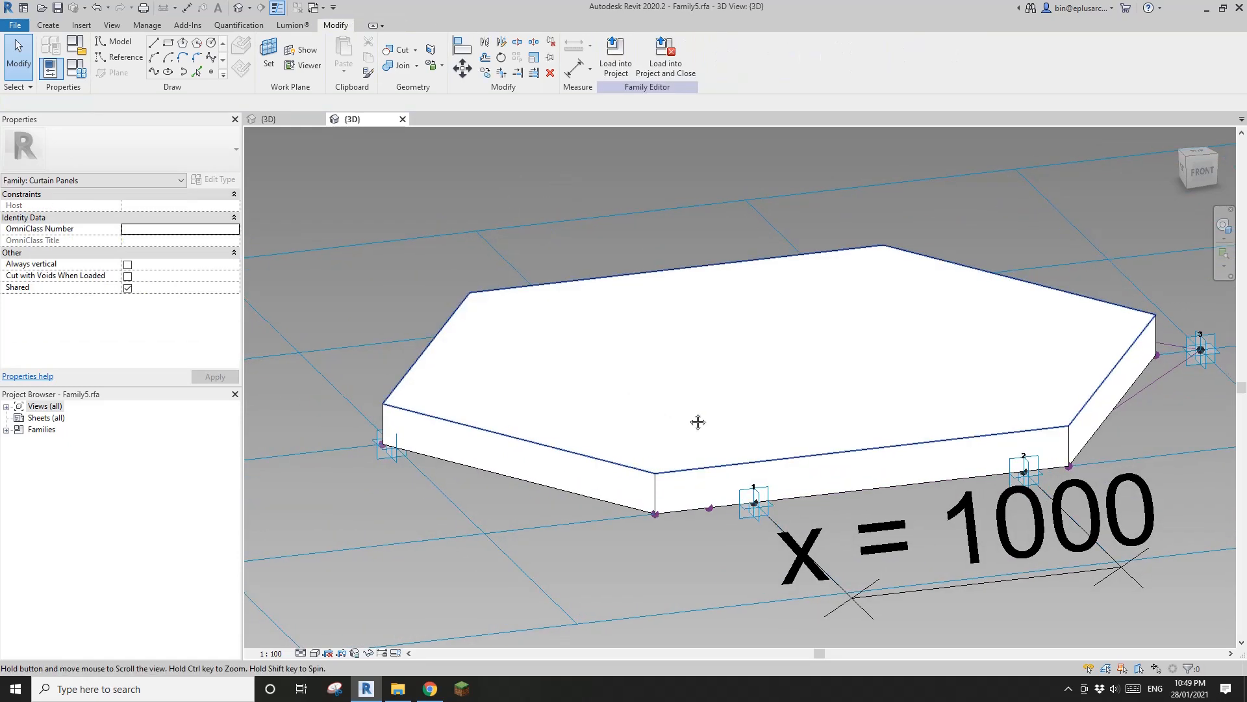
{"action": "middle_click_drag", "start_coordinate": [726, 422], "coordinate": [704, 373], "text": "shift"}
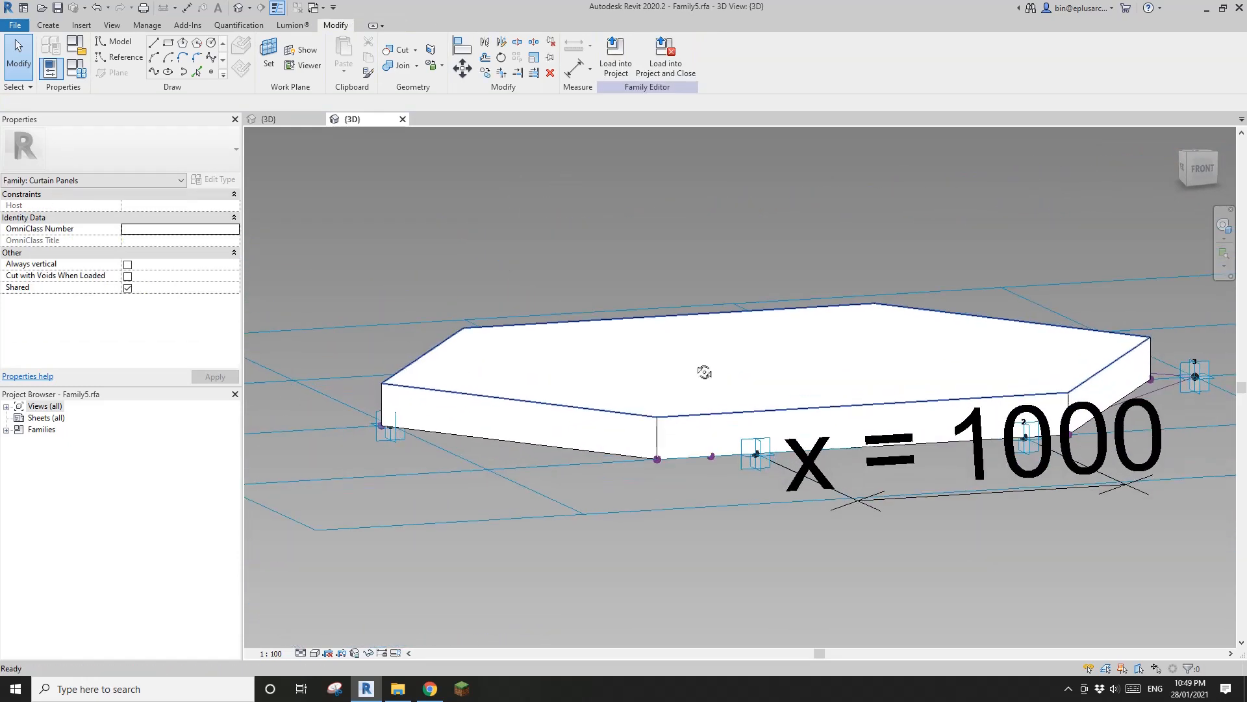
{"action": "scroll", "coordinate": [645, 435], "scroll_direction": "down", "scroll_amount": 1}
{"action": "middle_click_drag", "start_coordinate": [680, 436], "coordinate": [676, 446], "text": "shift"}
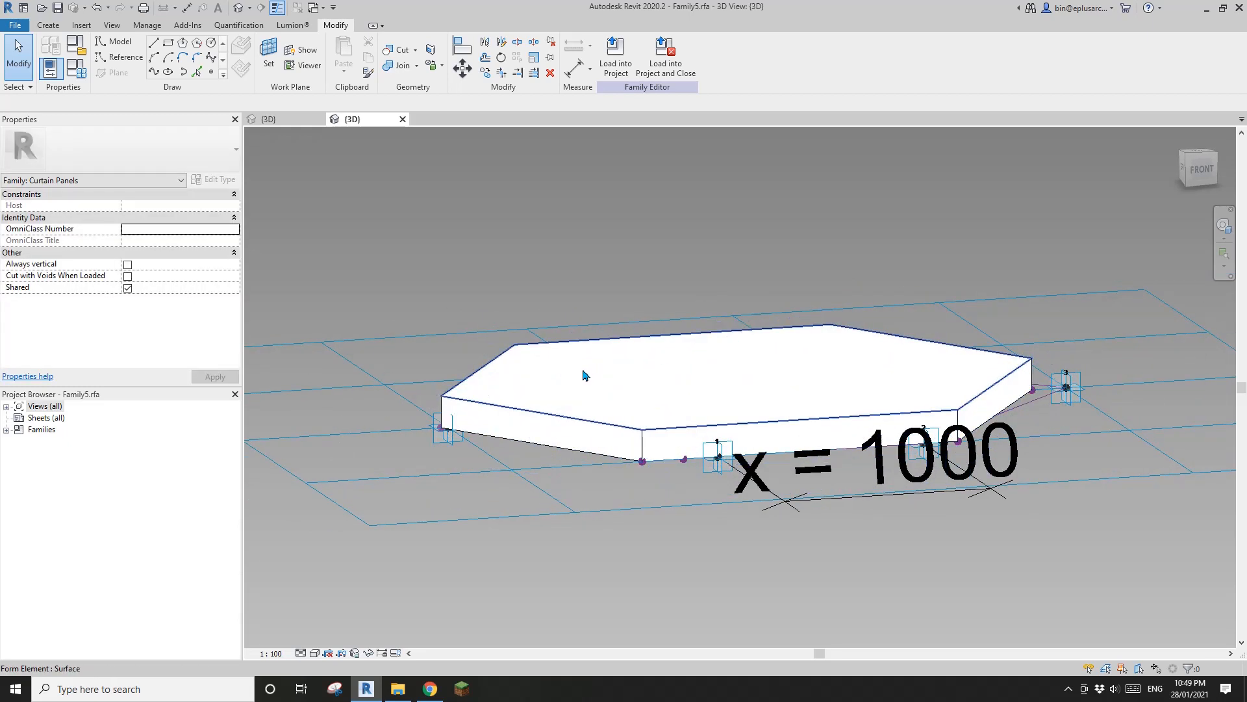
{"action": "middle_click_drag", "start_coordinate": [583, 374], "coordinate": [628, 344], "text": "shift"}
{"action": "scroll", "coordinate": [451, 374], "scroll_direction": "up", "scroll_amount": 5}
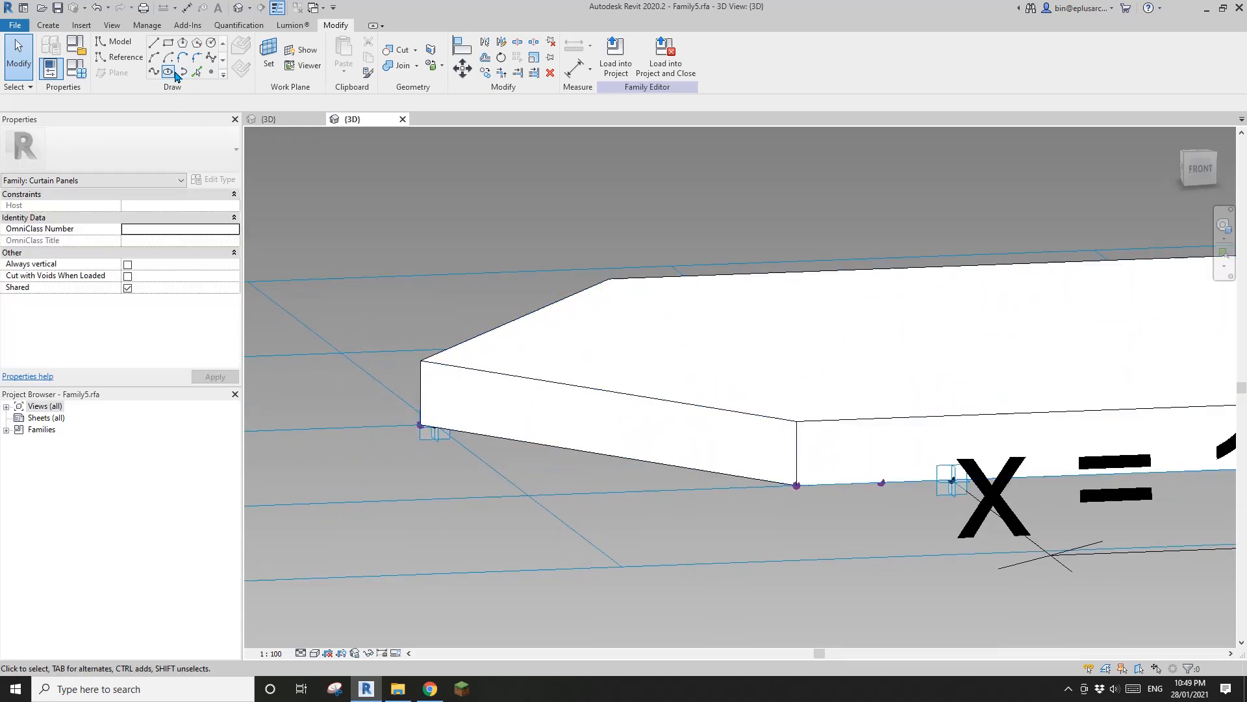
Step: Temporarily hide the whole hexagonal form so the reference points and lines beneath it are exposed
{"action": "left_click", "coordinate": [717, 364]}
{"action": "scroll", "coordinate": [747, 361], "scroll_direction": "down", "scroll_amount": 3}
{"action": "middle_click_drag", "start_coordinate": [874, 359], "coordinate": [654, 341]}
{"action": "key", "text": "Escape"}
{"action": "key", "text": "Tab"}
{"action": "left_click", "coordinate": [696, 350]}
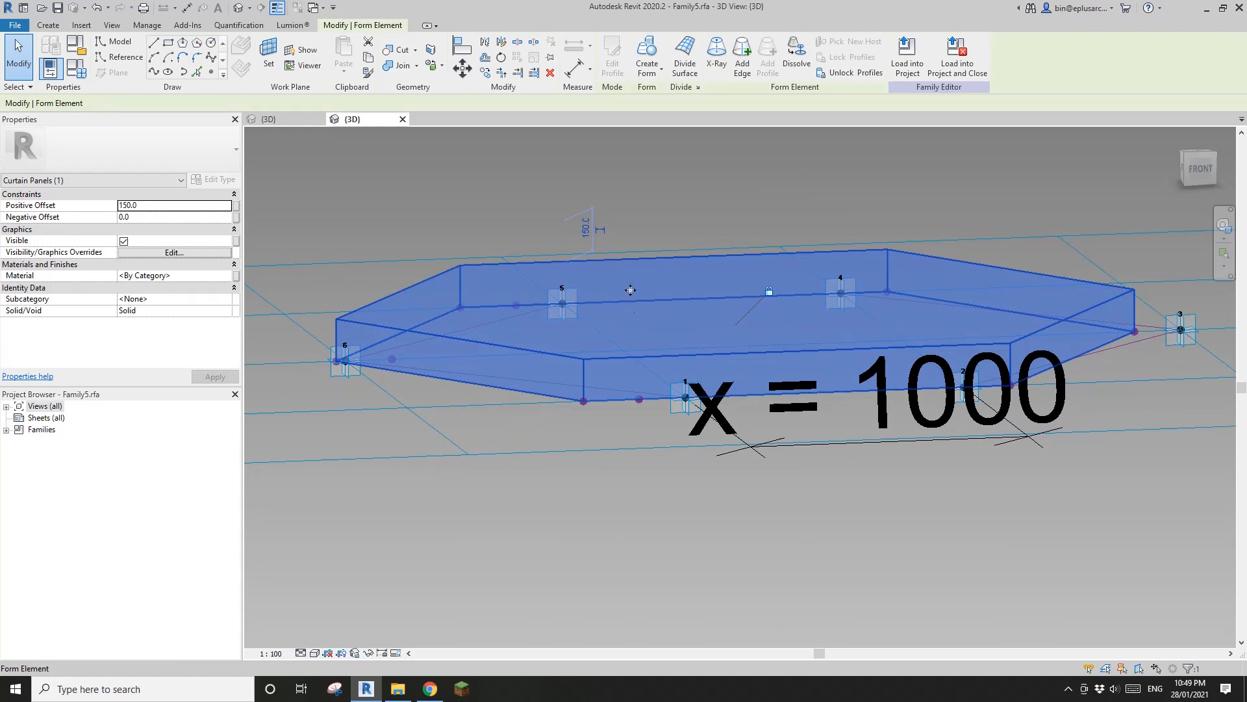
{"action": "middle_click_drag", "start_coordinate": [694, 324], "coordinate": [698, 334]}
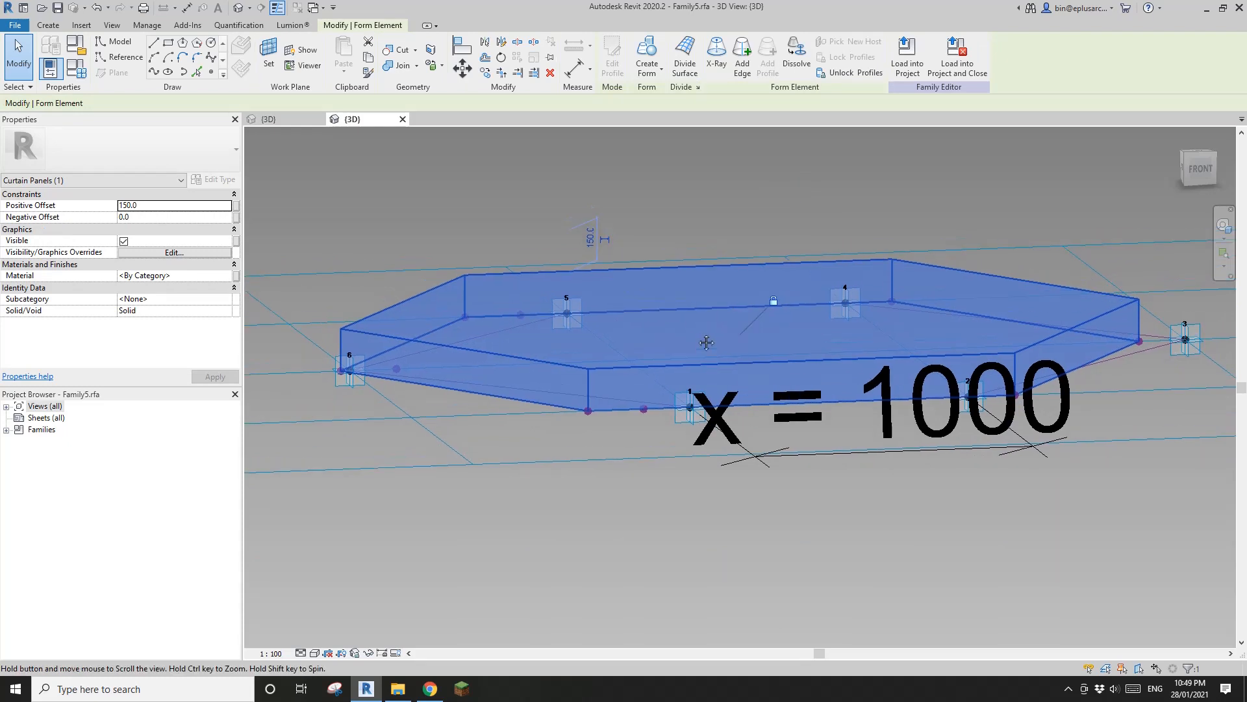
{"action": "key", "text": "h"}
{"action": "key", "text": "h"}
Step: Place a new reference point on the outer point beside point 6, using that point's horizontal plane as the work plane
{"action": "middle_click_drag", "start_coordinate": [563, 337], "coordinate": [532, 381], "text": "shift"}
{"action": "scroll", "coordinate": [610, 390], "scroll_direction": "up", "scroll_amount": 1}
{"action": "mouse_move", "coordinate": [437, 386]}
{"action": "middle_mouse_down"}
{"action": "mouse_move", "coordinate": [517, 385]}
{"action": "mouse_move", "coordinate": [517, 369]}
{"action": "middle_mouse_up"}
{"action": "scroll", "coordinate": [517, 384], "scroll_direction": "up", "scroll_amount": 1}
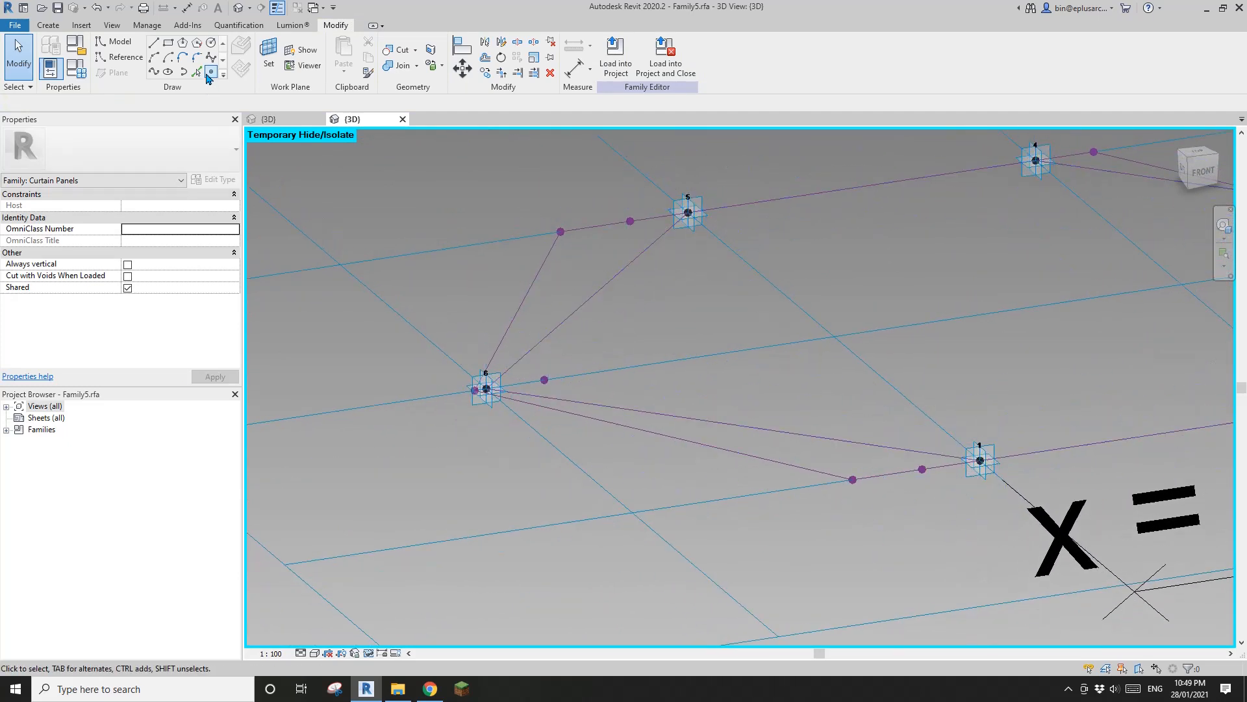
{"action": "left_click", "coordinate": [210, 73]}
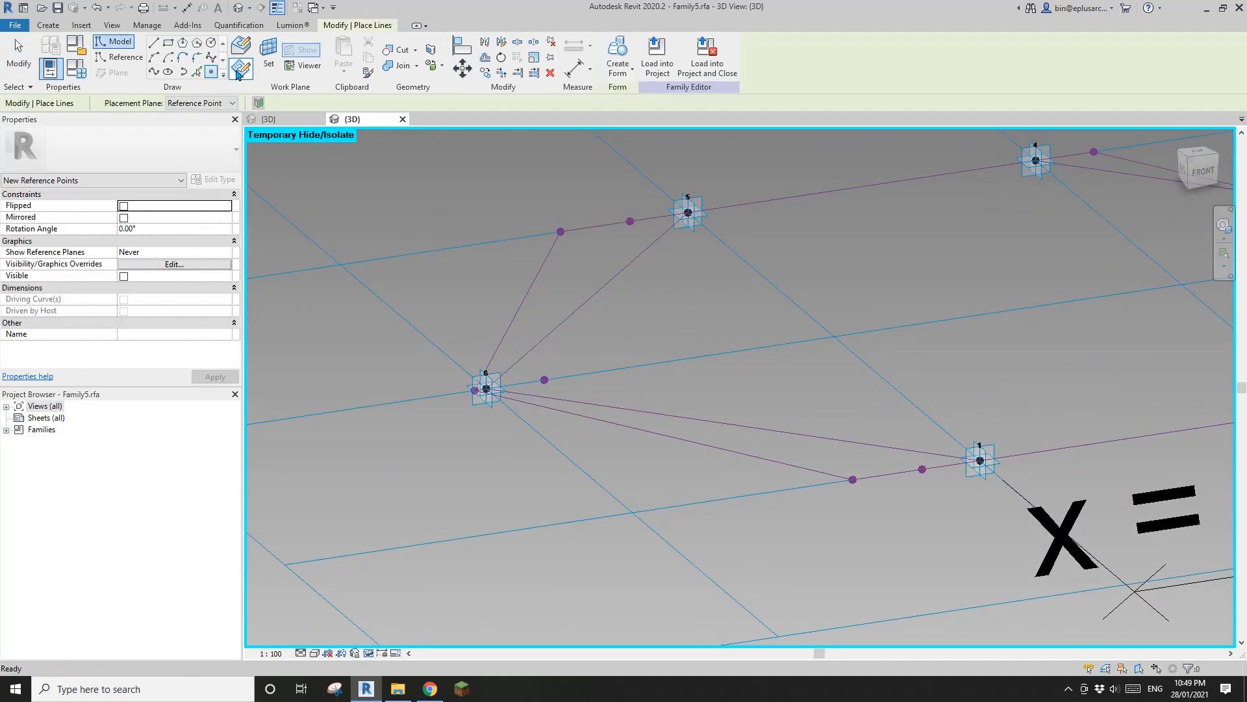
{"action": "left_click", "coordinate": [268, 52]}
{"action": "scroll", "coordinate": [476, 387], "scroll_direction": "up", "scroll_amount": 3}
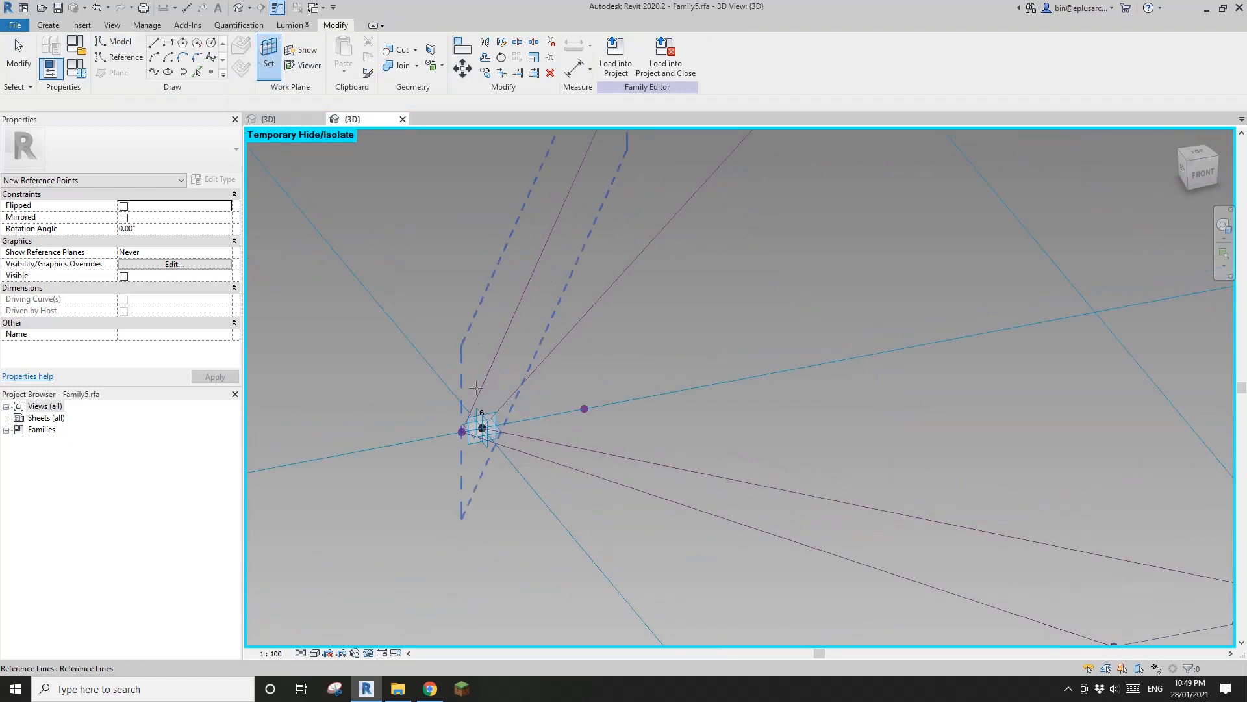
{"action": "scroll", "coordinate": [472, 431], "scroll_direction": "up", "scroll_amount": 2}
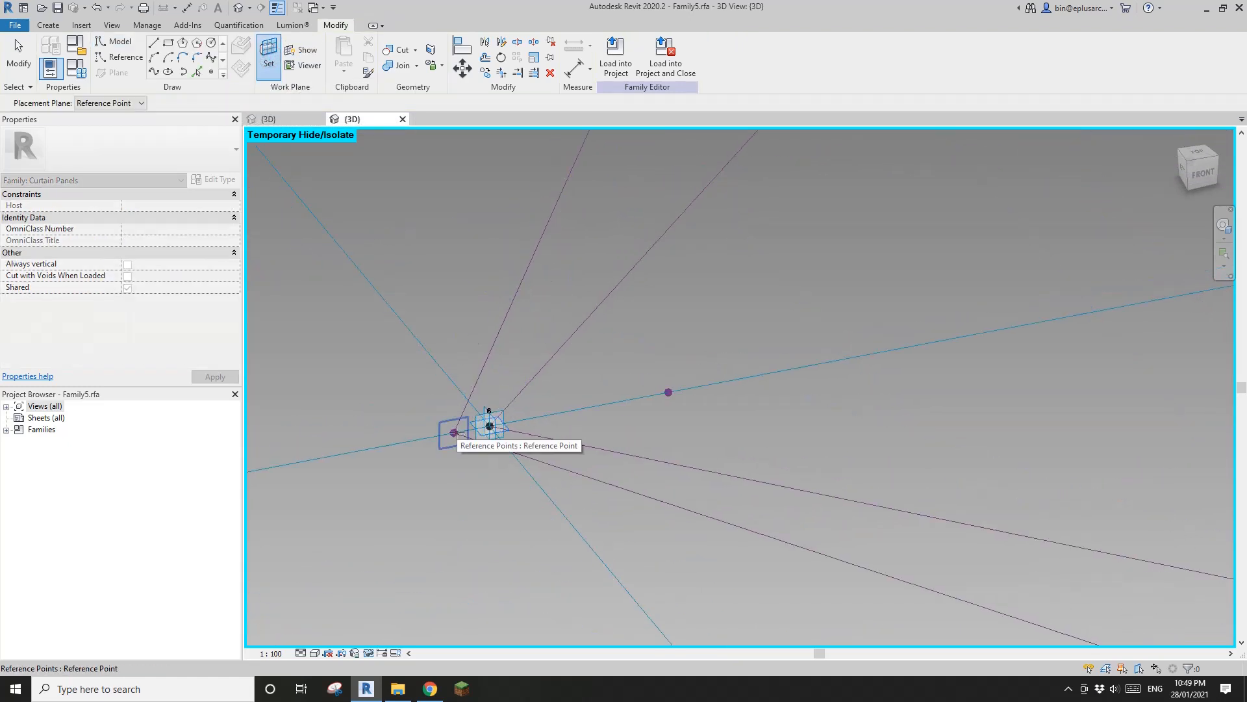
{"action": "left_click", "coordinate": [454, 432]}
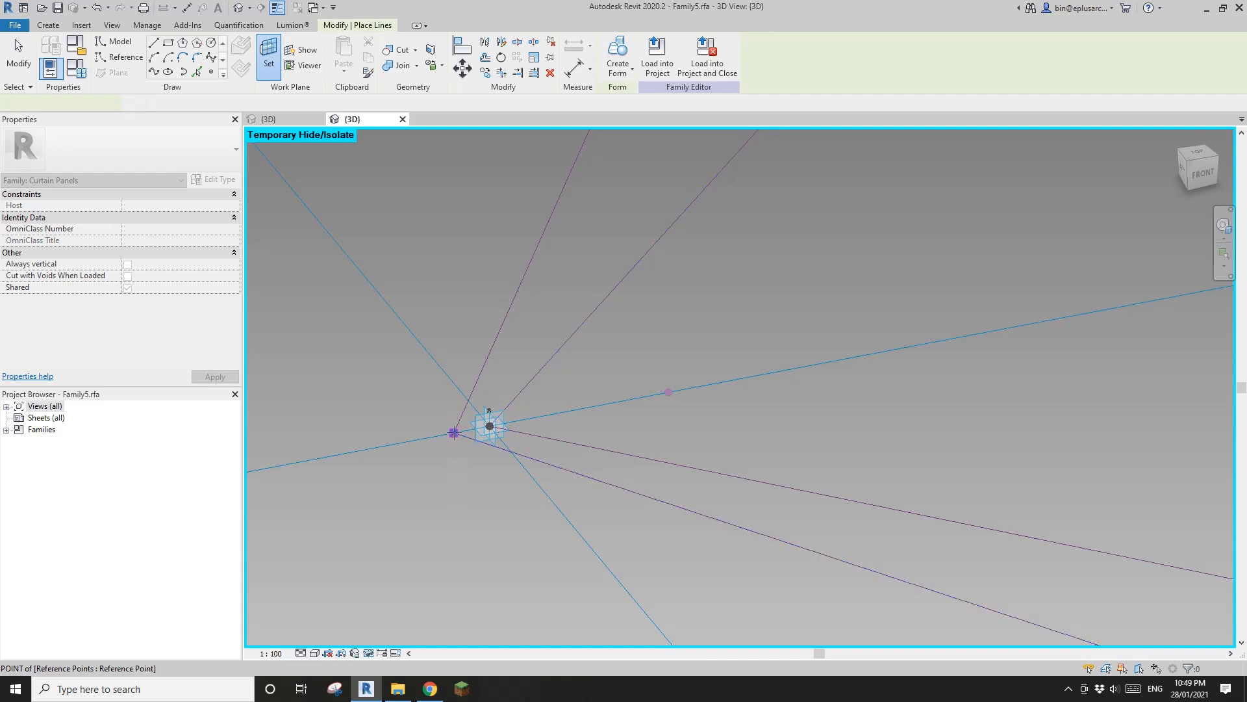
{"action": "left_click", "coordinate": [454, 433]}
{"action": "left_click", "coordinate": [683, 394]}
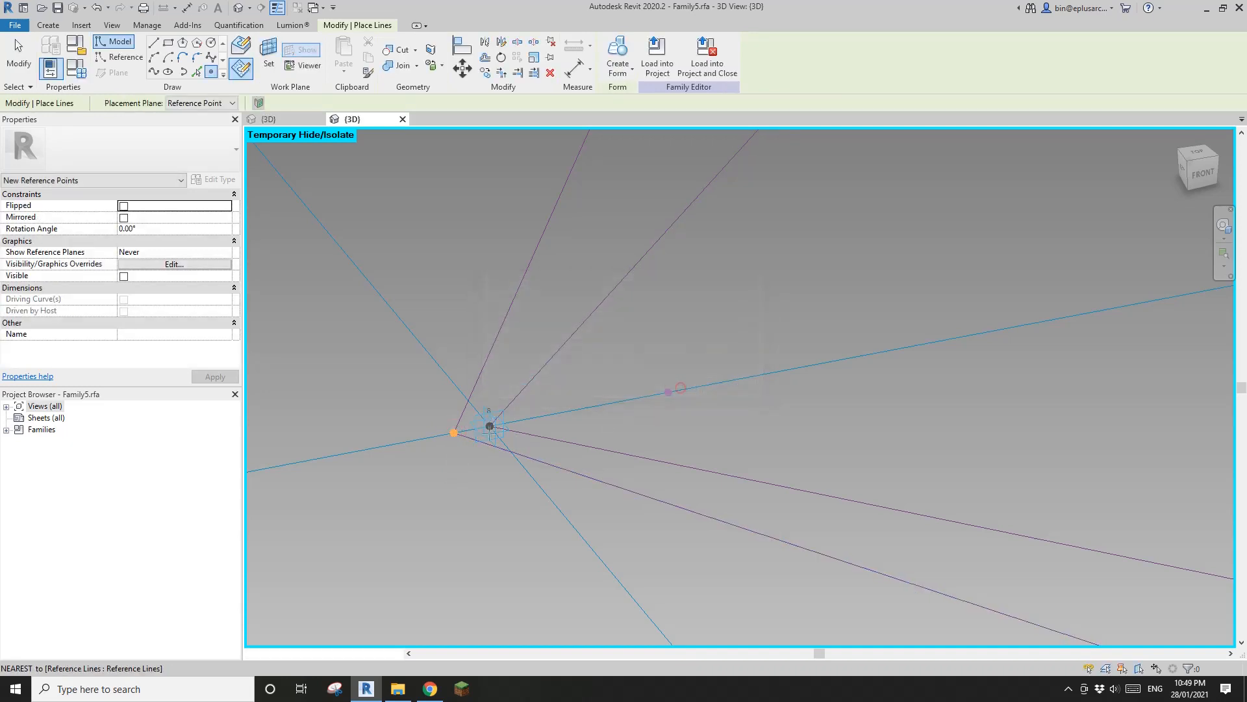
{"action": "left_click", "coordinate": [669, 391]}
{"action": "key", "text": "Escape"}
Step: Move the new reference point beside point 6 vertically upward by about 55 mm from its host point
{"action": "left_click", "coordinate": [453, 433]}
{"action": "left_click_drag", "start_coordinate": [454, 404], "coordinate": [455, 351]}
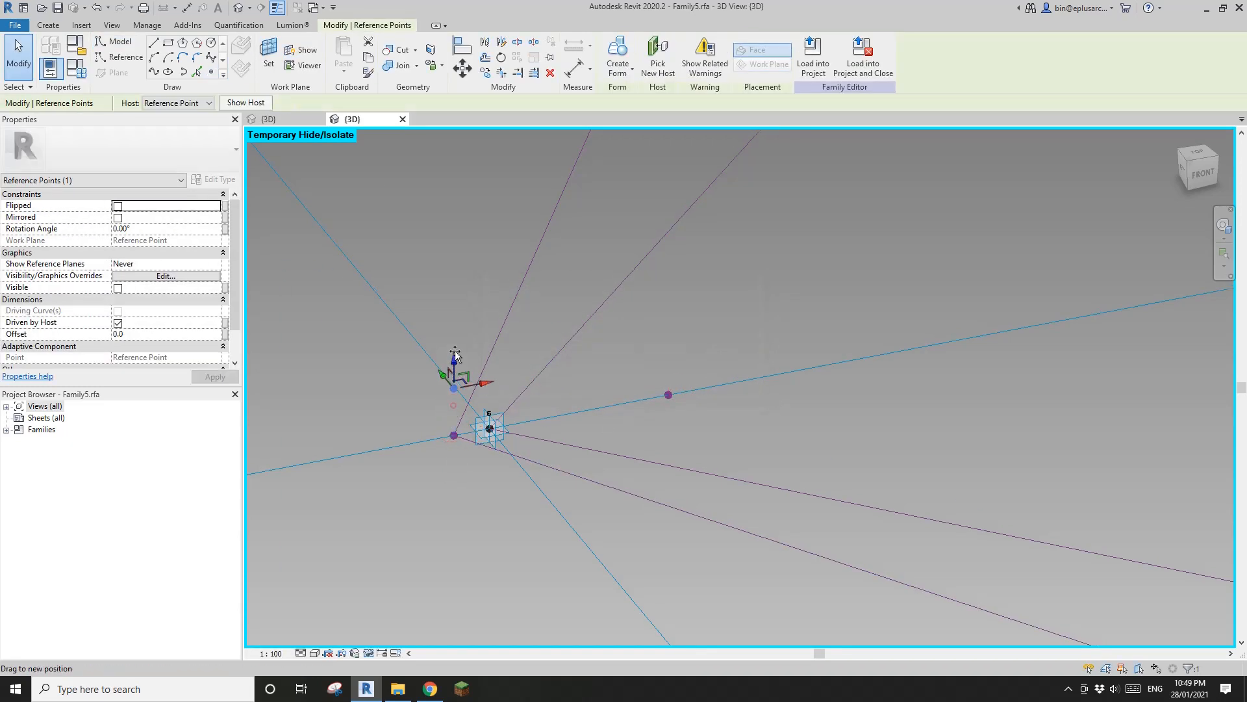
{"action": "scroll", "coordinate": [455, 351], "scroll_direction": "down", "scroll_amount": 2}
{"action": "middle_click_drag", "start_coordinate": [509, 390], "coordinate": [532, 309], "text": "shift"}
{"action": "mouse_move", "coordinate": [441, 436]}
{"action": "middle_mouse_down", "text": "shift"}
{"action": "mouse_move", "coordinate": [420, 475]}
{"action": "mouse_move", "coordinate": [433, 437]}
{"action": "middle_mouse_up", "text": "shift"}
{"action": "key", "text": "Escape"}
Step: Rename the family parameter Offset as Overhang and OffsetN as OverhangN
{"action": "left_click", "coordinate": [78, 68]}
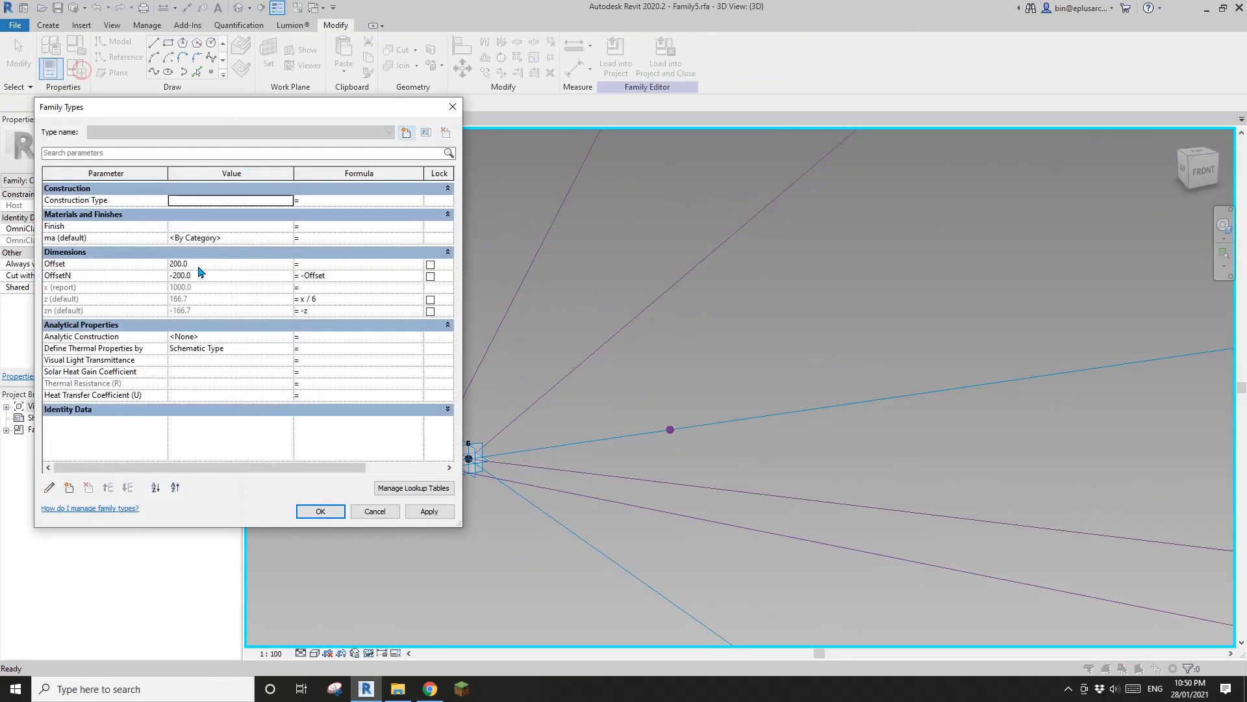
{"action": "left_click", "coordinate": [77, 266]}
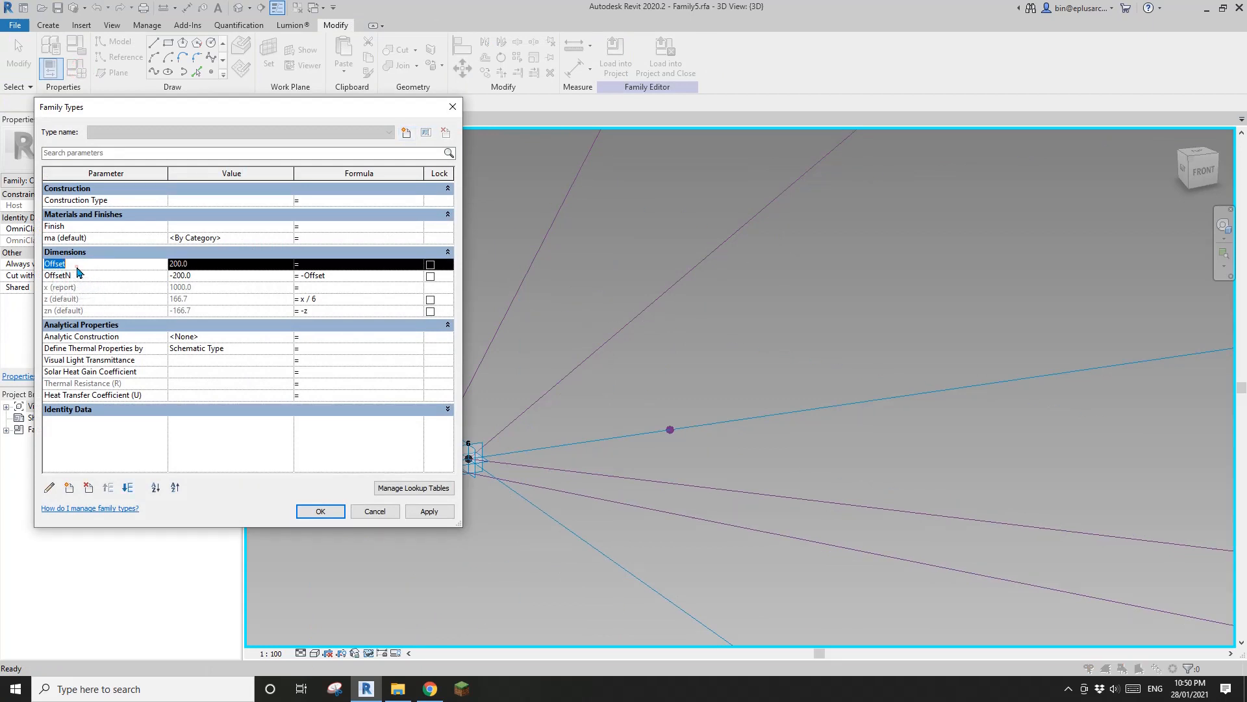
{"action": "left_click", "coordinate": [51, 488]}
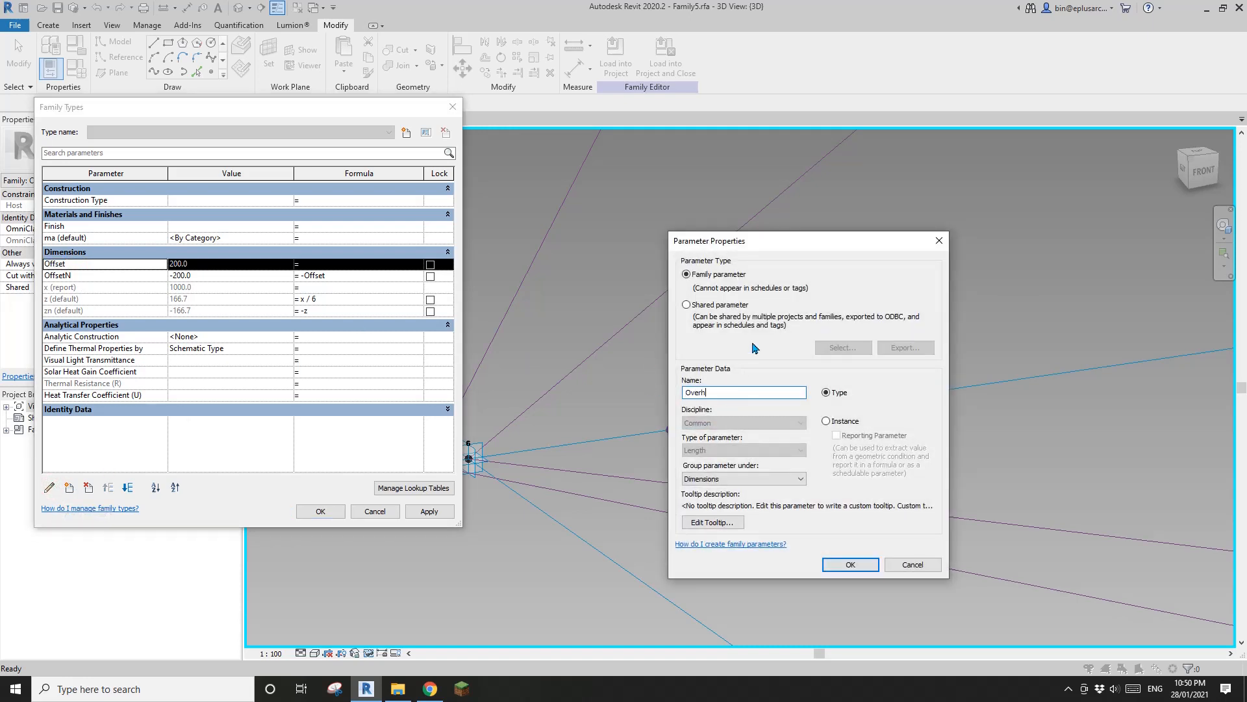
{"action": "left_click", "coordinate": [866, 564]}
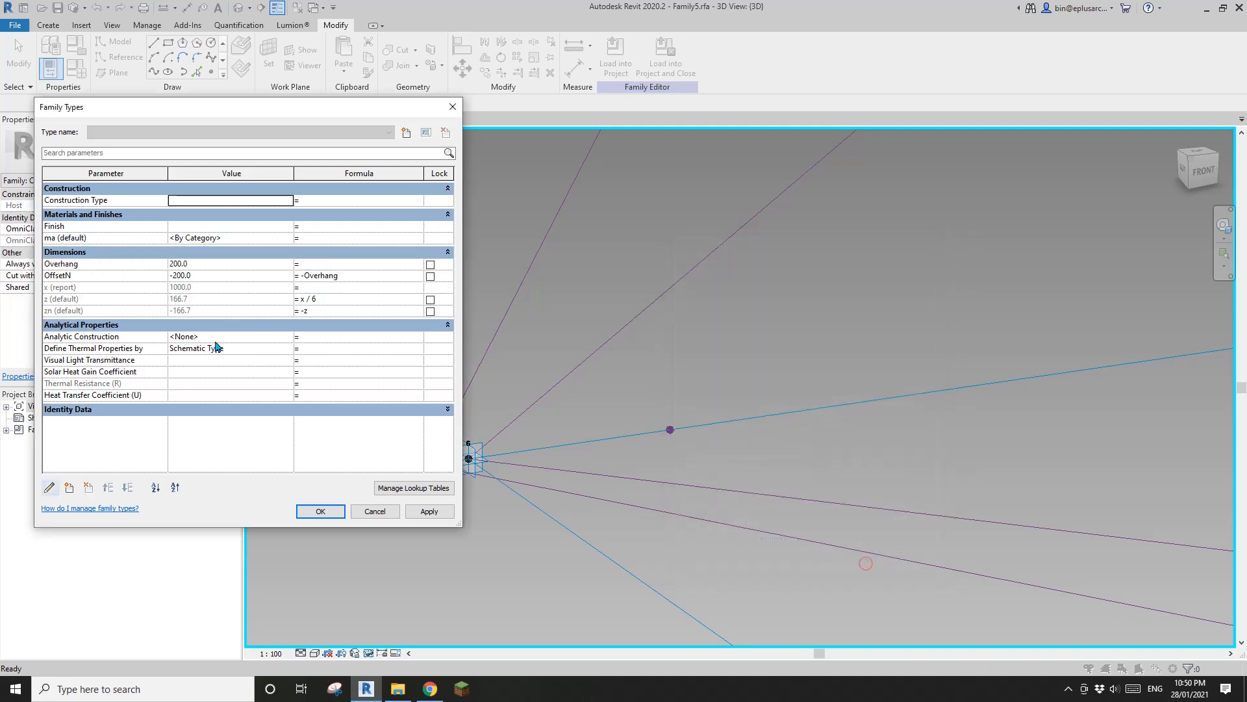
{"action": "left_click", "coordinate": [96, 275]}
{"action": "left_click", "coordinate": [50, 488]}
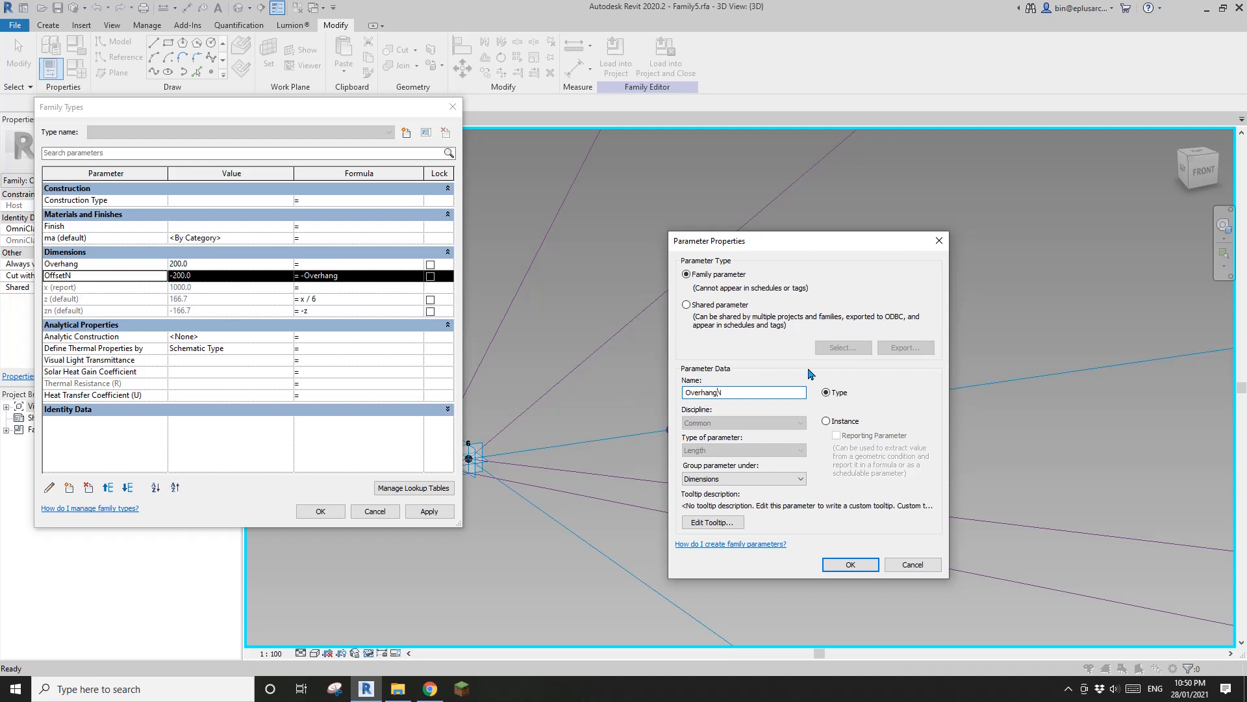
{"action": "left_click", "coordinate": [866, 562]}
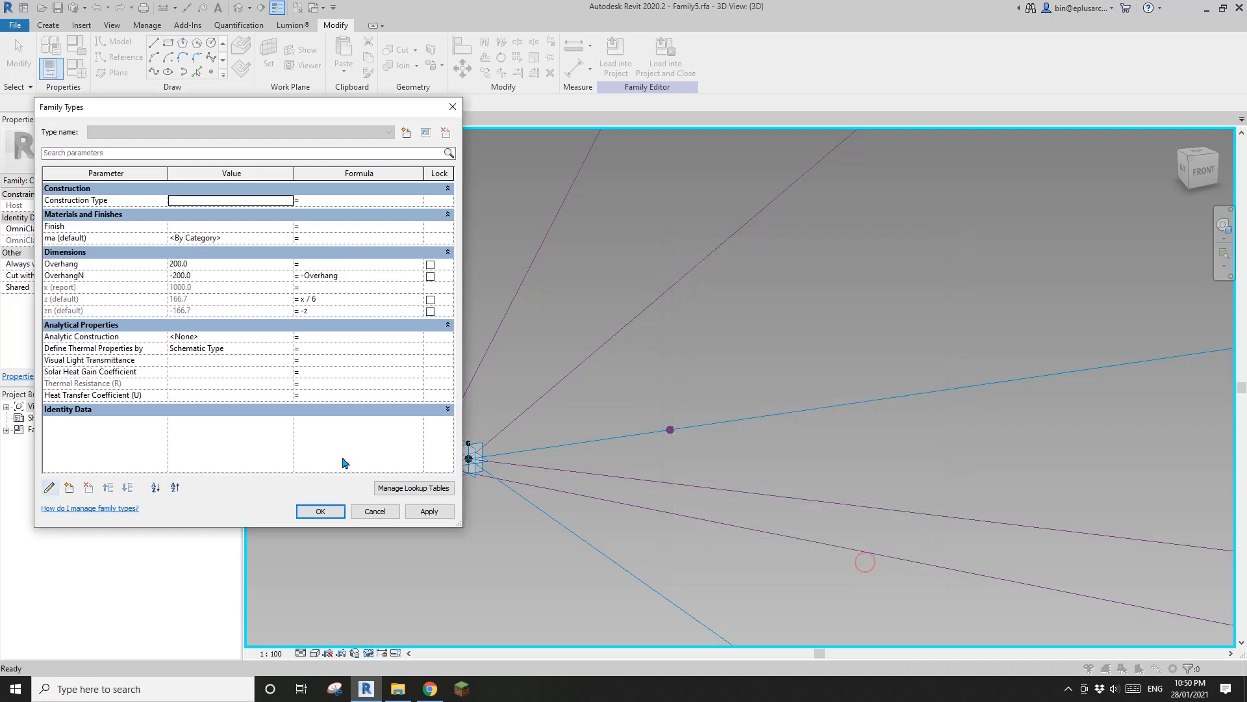
{"action": "left_click", "coordinate": [321, 511]}
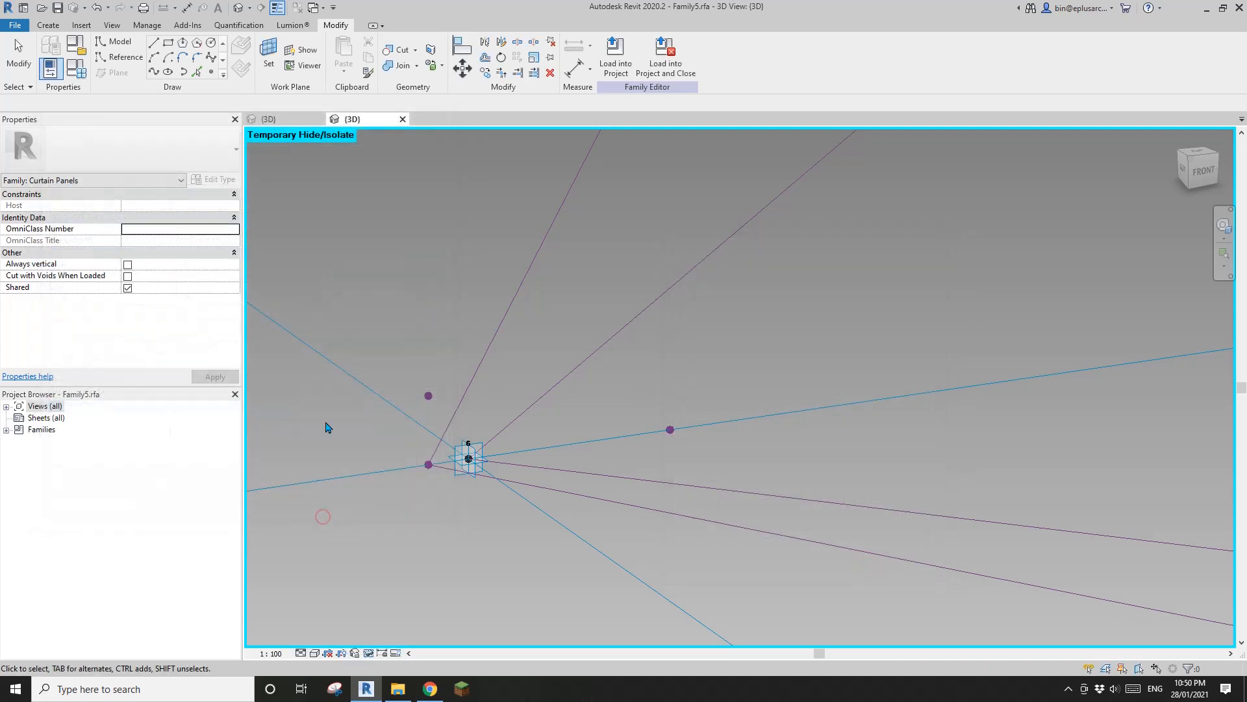
Step: Associate the raised reference point's offset with a new type parameter named Offset, grouped under Dimensions
{"action": "left_click", "coordinate": [421, 384]}
{"action": "scroll", "coordinate": [501, 382], "scroll_direction": "down", "scroll_amount": 2}
{"action": "middle_click_drag", "start_coordinate": [500, 383], "coordinate": [530, 288], "text": "shift"}
{"action": "middle_click_drag", "start_coordinate": [459, 391], "coordinate": [476, 496], "text": "shift"}
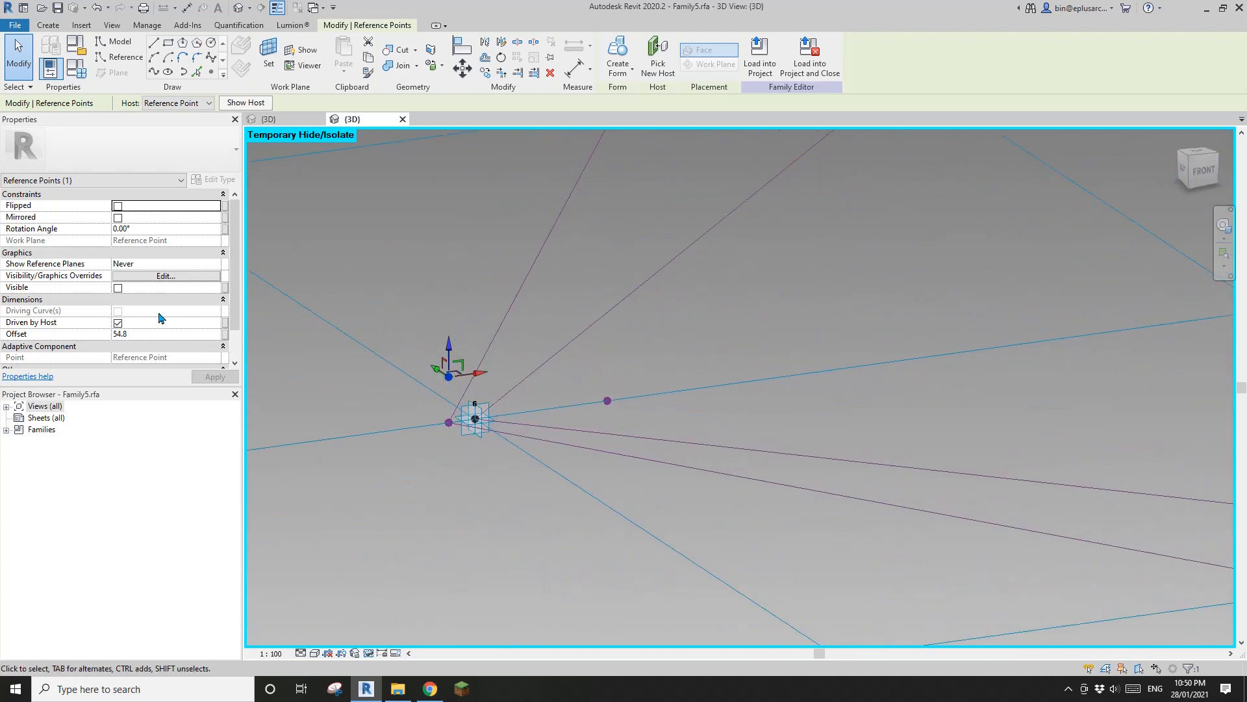
{"action": "left_click", "coordinate": [225, 334]}
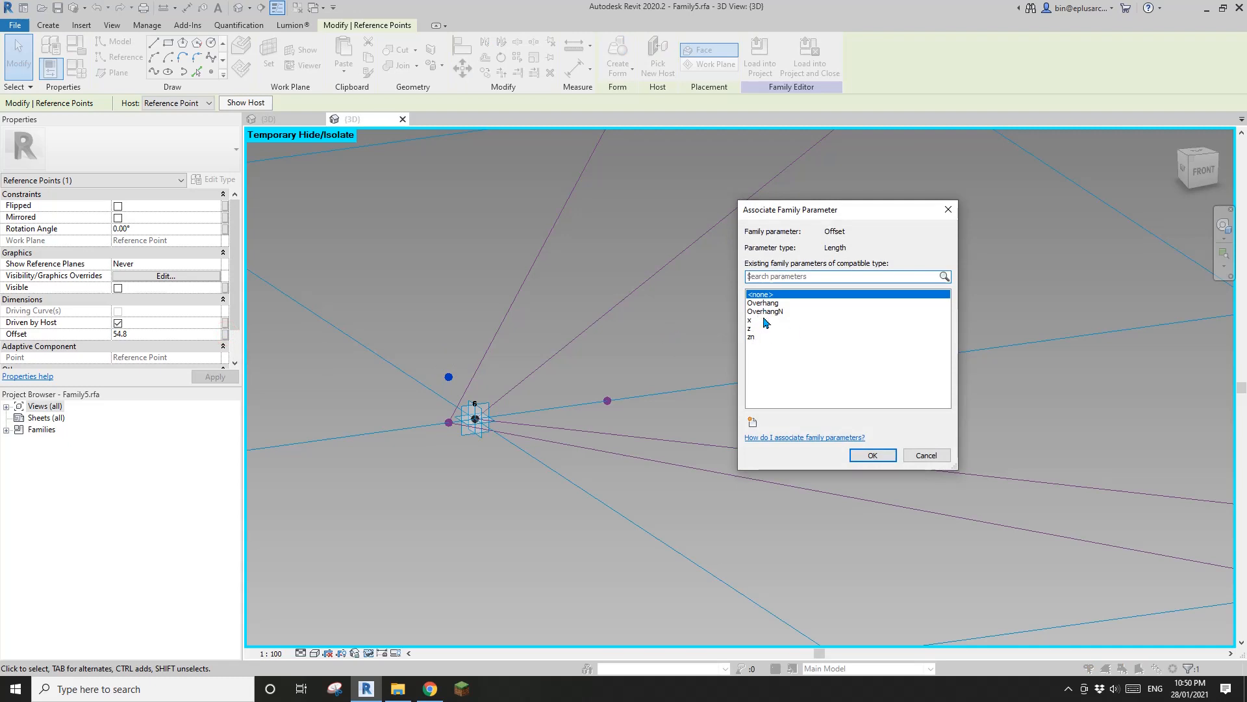
{"action": "left_click", "coordinate": [754, 425]}
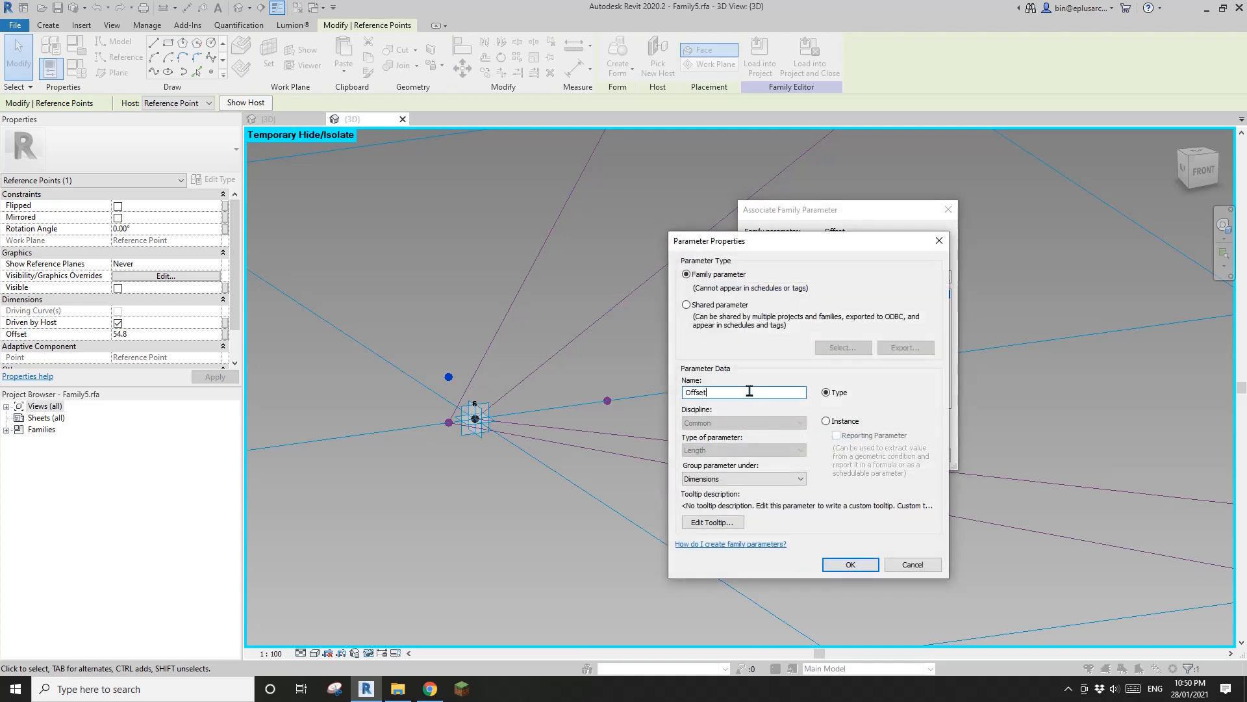
{"action": "left_click", "coordinate": [855, 563]}
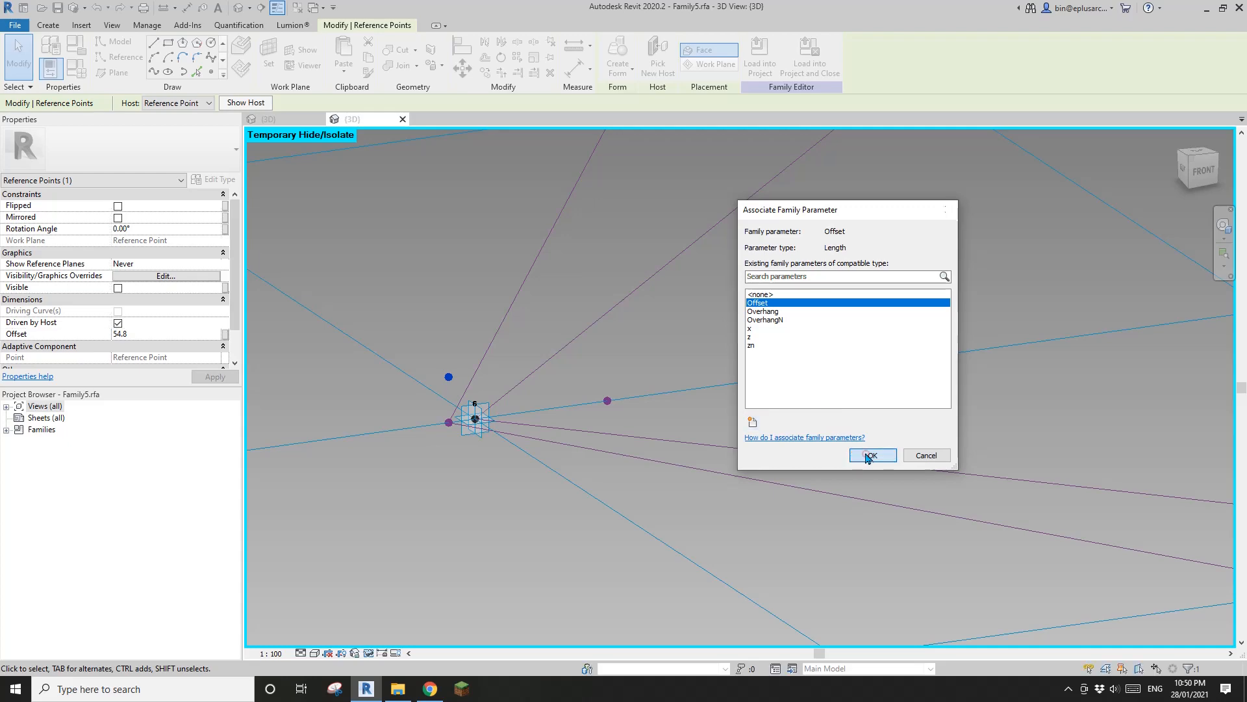
{"action": "left_click", "coordinate": [866, 453]}
{"action": "scroll", "coordinate": [576, 380], "scroll_direction": "down", "scroll_amount": 6}
{"action": "key", "text": "Escape"}
{"action": "middle_click_drag", "start_coordinate": [643, 372], "coordinate": [519, 454]}
{"action": "scroll", "coordinate": [464, 381], "scroll_direction": "down", "scroll_amount": 1}
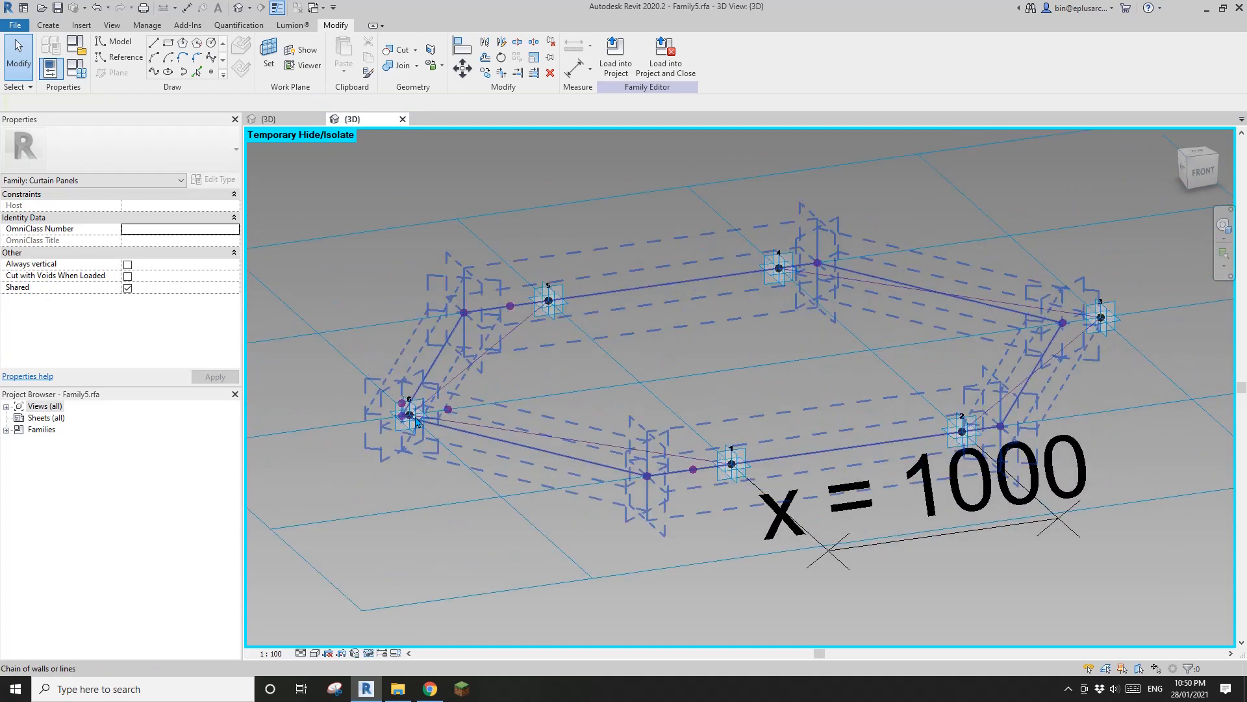
Step: Bring the hidden panel form back into view to check it, and temporarily hide the solid form again
{"action": "key", "text": "Tab"}
{"action": "scroll", "coordinate": [1043, 328], "scroll_direction": "down", "scroll_amount": 1}
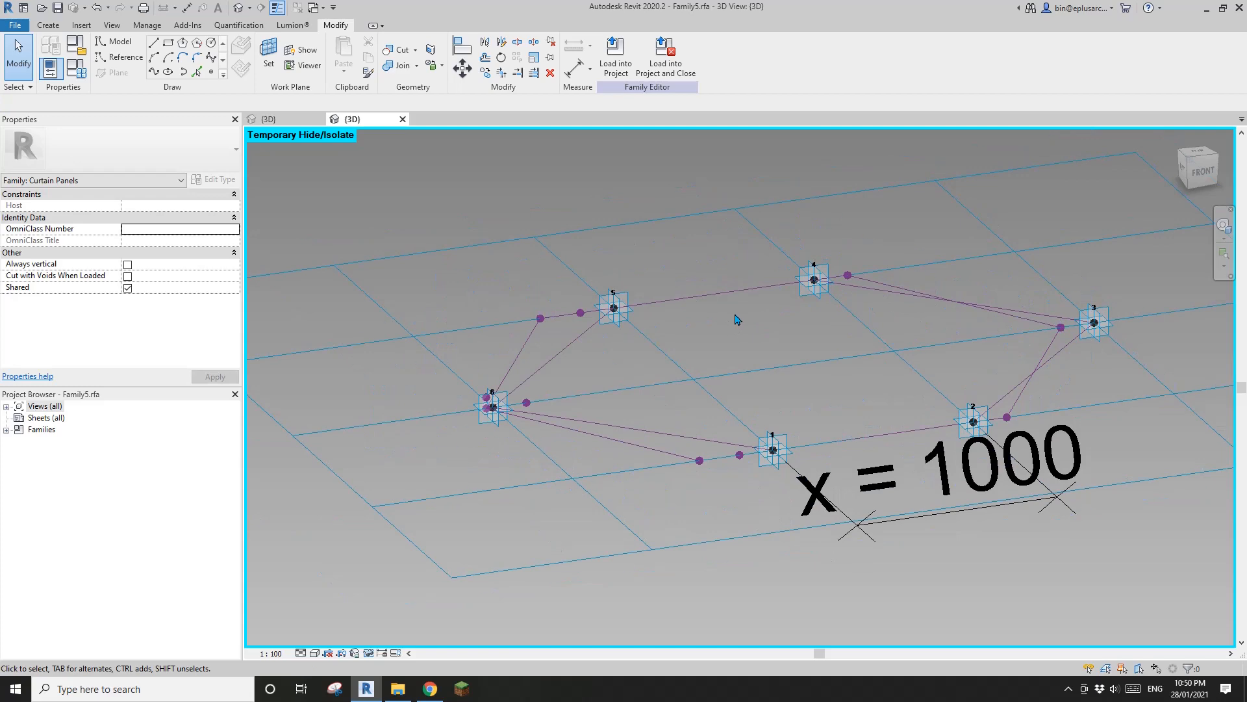
{"action": "key", "text": "h"}
{"action": "key", "text": "r"}
{"action": "middle_click_drag", "start_coordinate": [738, 317], "coordinate": [666, 360], "text": "shift"}
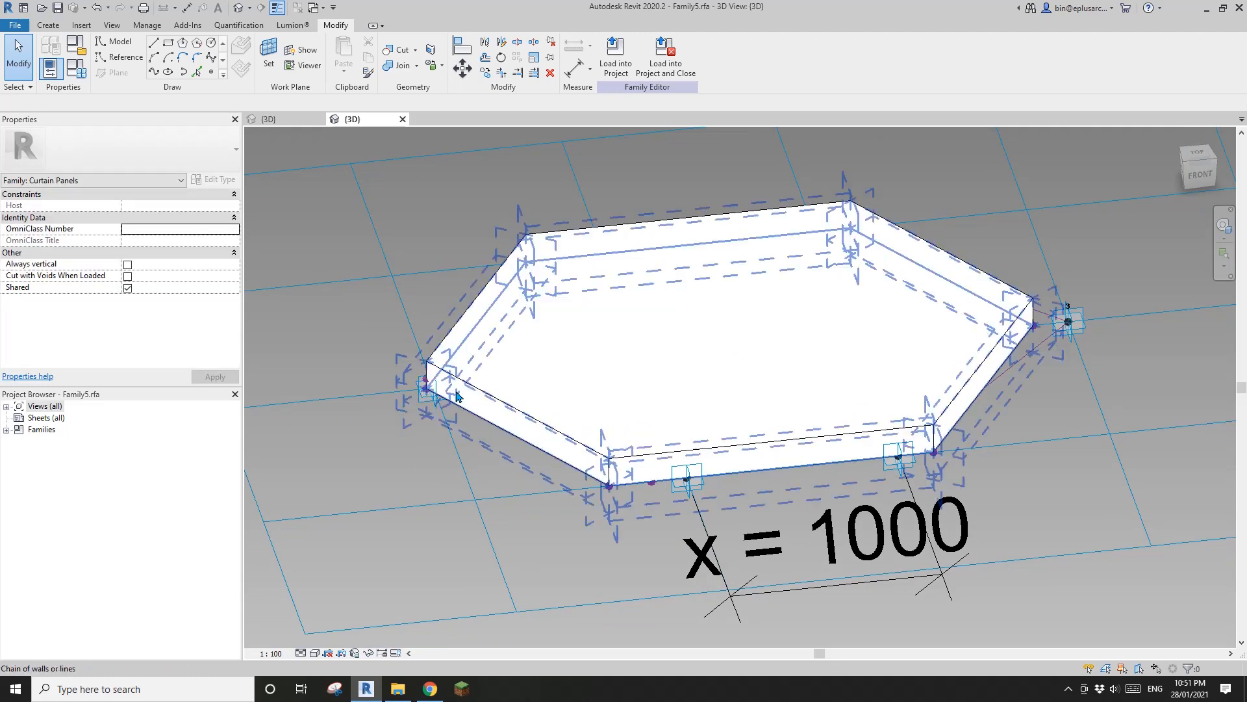
{"action": "middle_click_drag", "start_coordinate": [748, 365], "coordinate": [676, 341]}
{"action": "left_click", "coordinate": [708, 342]}
{"action": "key", "text": "h"}
{"action": "key", "text": "h"}
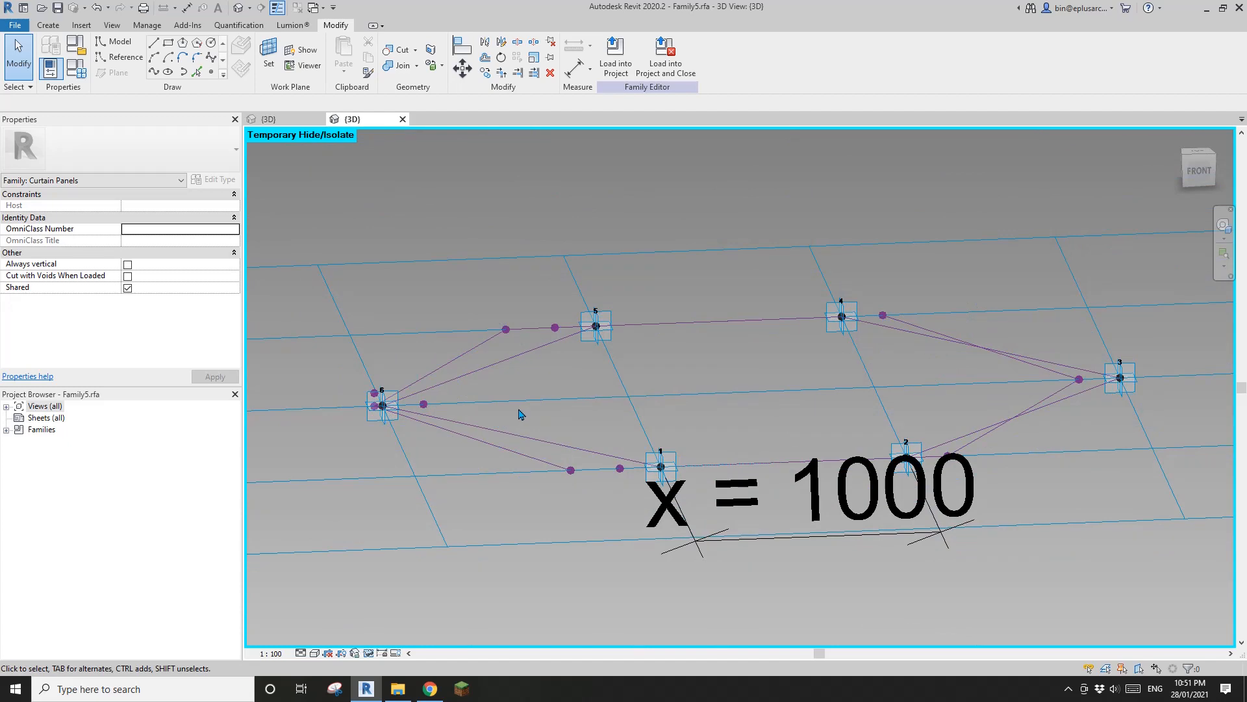
Step: Draw a spline through the outer points beside points 3 and 6 and make it a reference line
{"action": "scroll", "coordinate": [362, 403], "scroll_direction": "up", "scroll_amount": 4}
{"action": "middle_click_drag", "start_coordinate": [389, 404], "coordinate": [299, 403]}
{"action": "scroll", "coordinate": [298, 403], "scroll_direction": "down", "scroll_amount": 2}
{"action": "middle_click_drag", "start_coordinate": [1167, 386], "coordinate": [1101, 381]}
{"action": "scroll", "coordinate": [1128, 381], "scroll_direction": "down", "scroll_amount": 1}
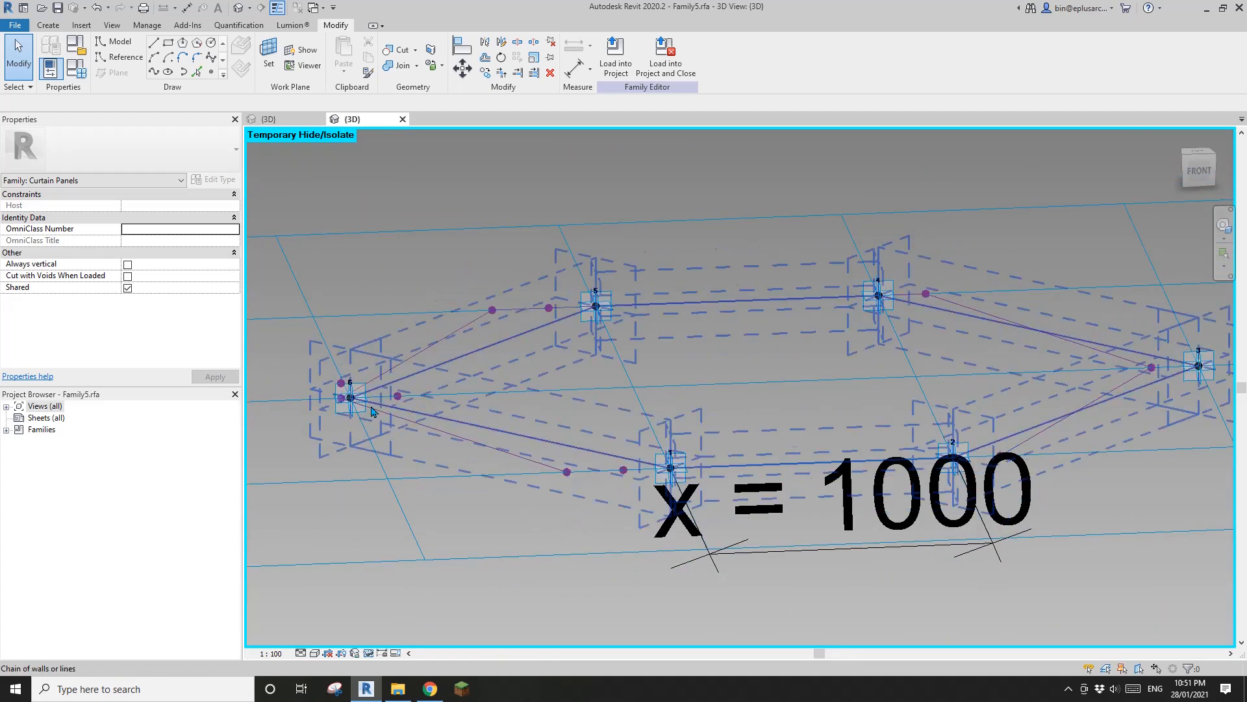
{"action": "left_click", "coordinate": [1153, 373]}
{"action": "scroll", "coordinate": [348, 393], "scroll_direction": "up", "scroll_amount": 2}
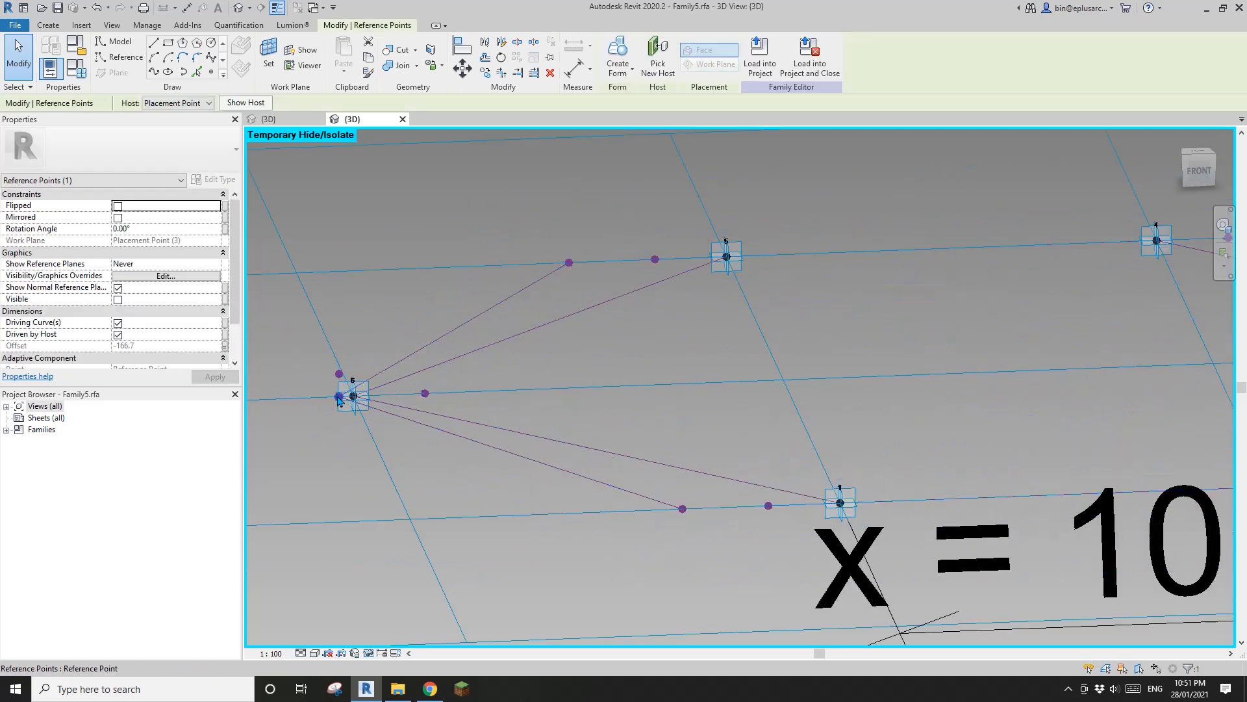
{"action": "left_click", "coordinate": [338, 396], "text": "ctrl"}
{"action": "left_click", "coordinate": [154, 72]}
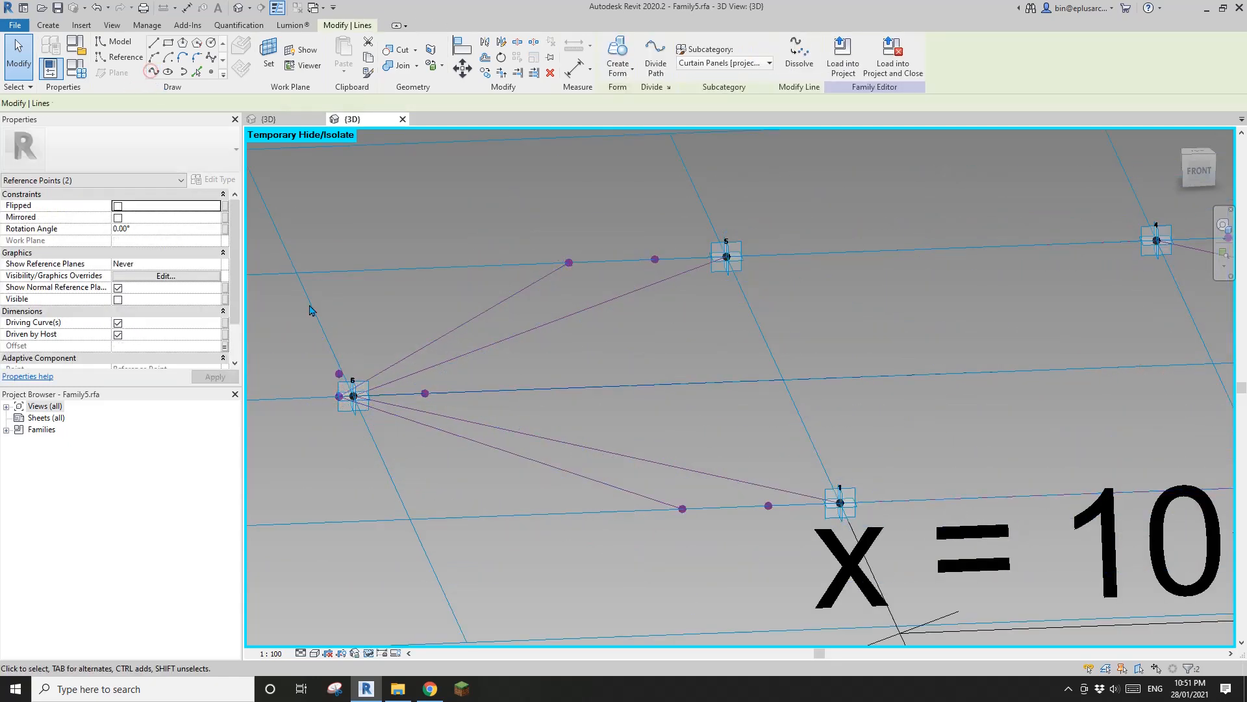
{"action": "left_click", "coordinate": [124, 302]}
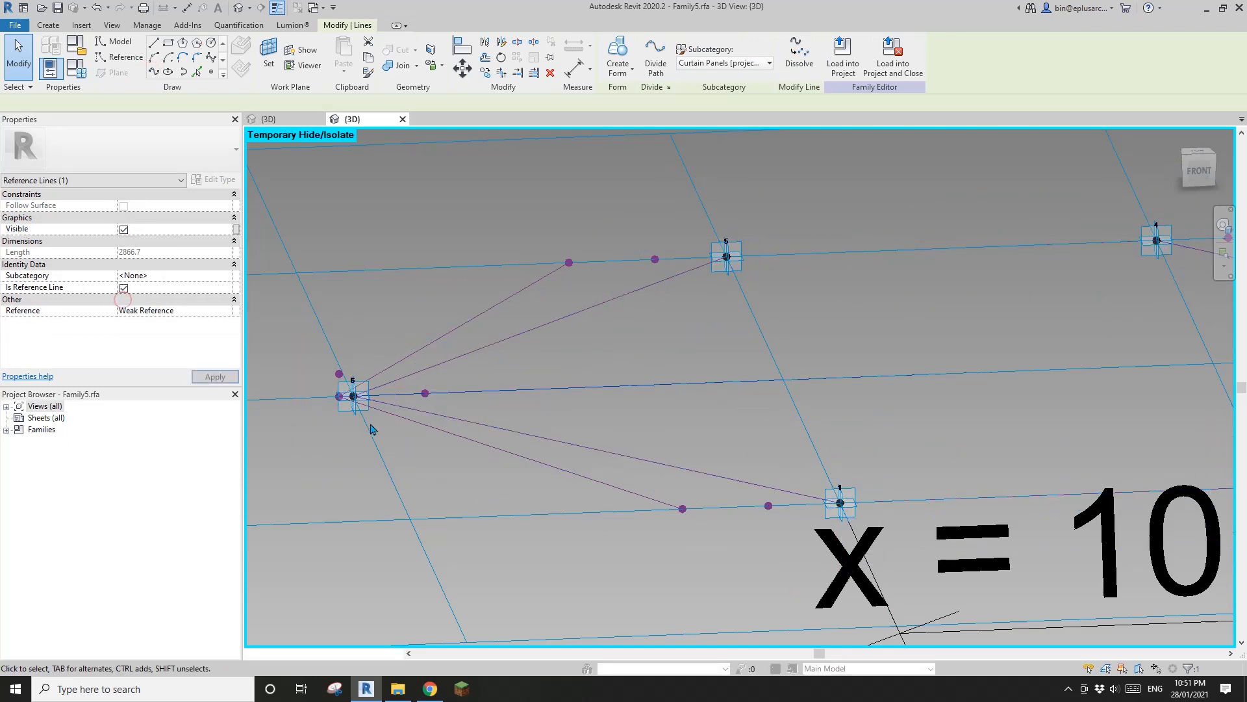
Step: Connect the raised reference point beside point 6 to its host point with a vertical spline and make it a reference line
{"action": "scroll", "coordinate": [345, 416], "scroll_direction": "up", "scroll_amount": 4}
{"action": "left_click", "coordinate": [317, 373]}
{"action": "left_click_drag", "start_coordinate": [293, 252], "coordinate": [360, 395]}
{"action": "left_click", "coordinate": [153, 73]}
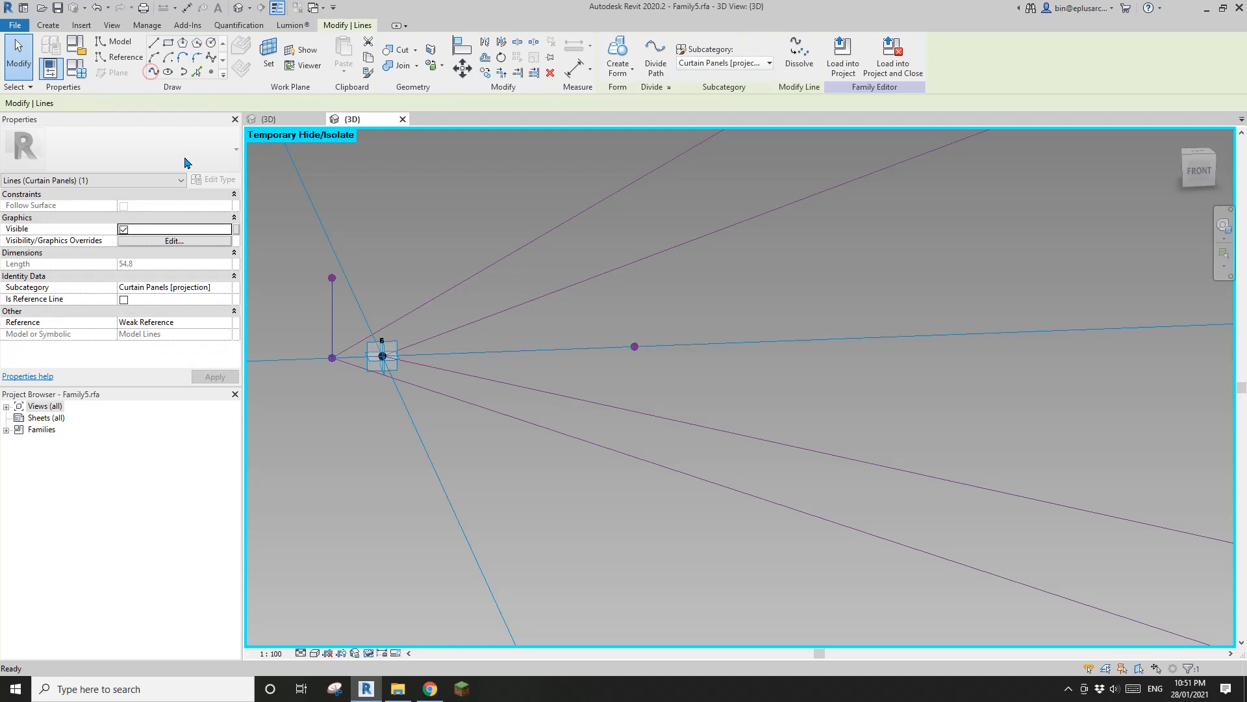
{"action": "left_click", "coordinate": [125, 300]}
Step: Connect the raised point beside point 6 to the outer point beside point 3 with a spline and make it a reference line
{"action": "left_click_drag", "start_coordinate": [298, 256], "coordinate": [374, 296]}
{"action": "scroll", "coordinate": [380, 294], "scroll_direction": "down", "scroll_amount": 2}
{"action": "middle_click_drag", "start_coordinate": [1098, 312], "coordinate": [520, 372]}
{"action": "middle_click_drag", "start_coordinate": [782, 344], "coordinate": [407, 359]}
{"action": "scroll", "coordinate": [407, 359], "scroll_direction": "down", "scroll_amount": 2}
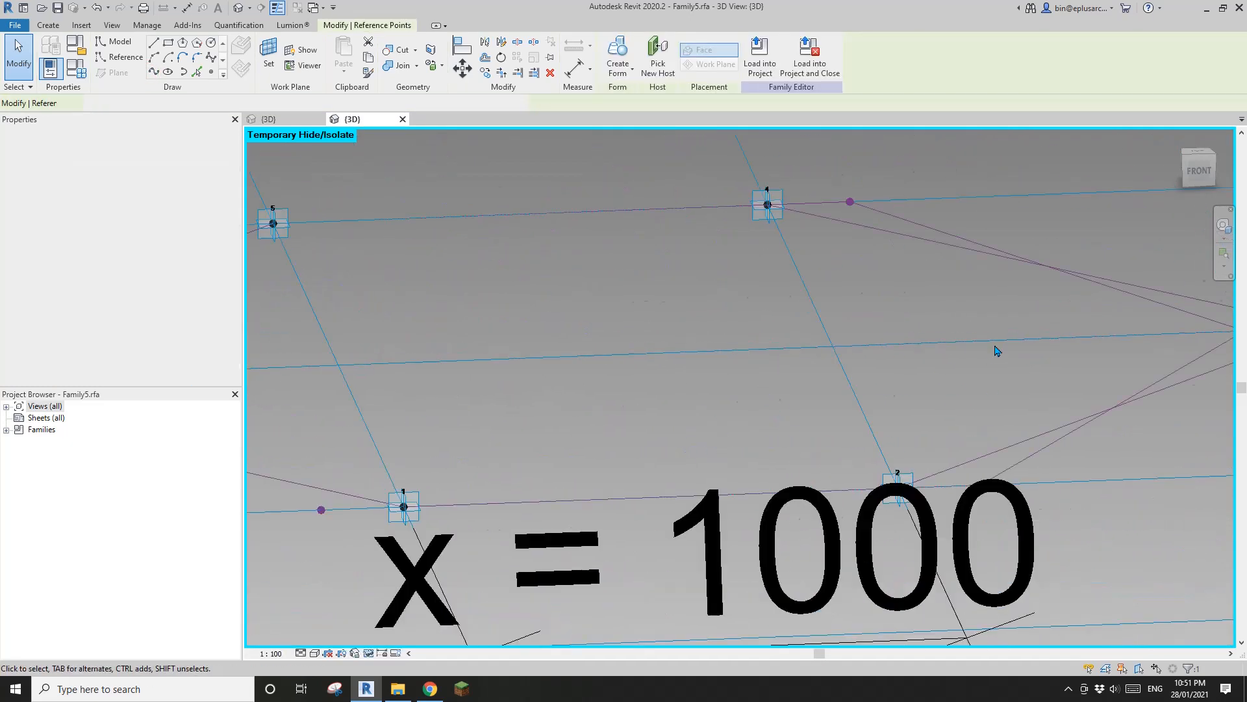
{"action": "middle_click_drag", "start_coordinate": [997, 350], "coordinate": [808, 322]}
{"action": "left_click", "coordinate": [760, 349], "text": "ctrl"}
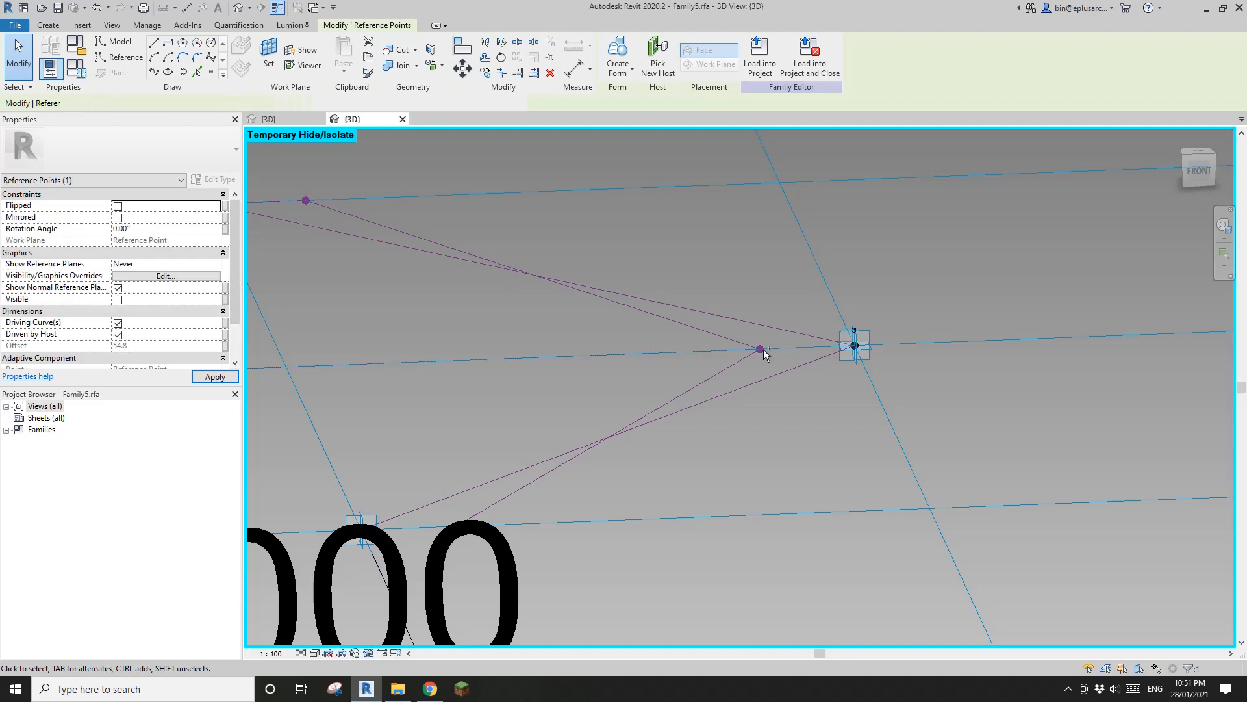
{"action": "left_click", "coordinate": [156, 76]}
{"action": "left_click", "coordinate": [125, 300]}
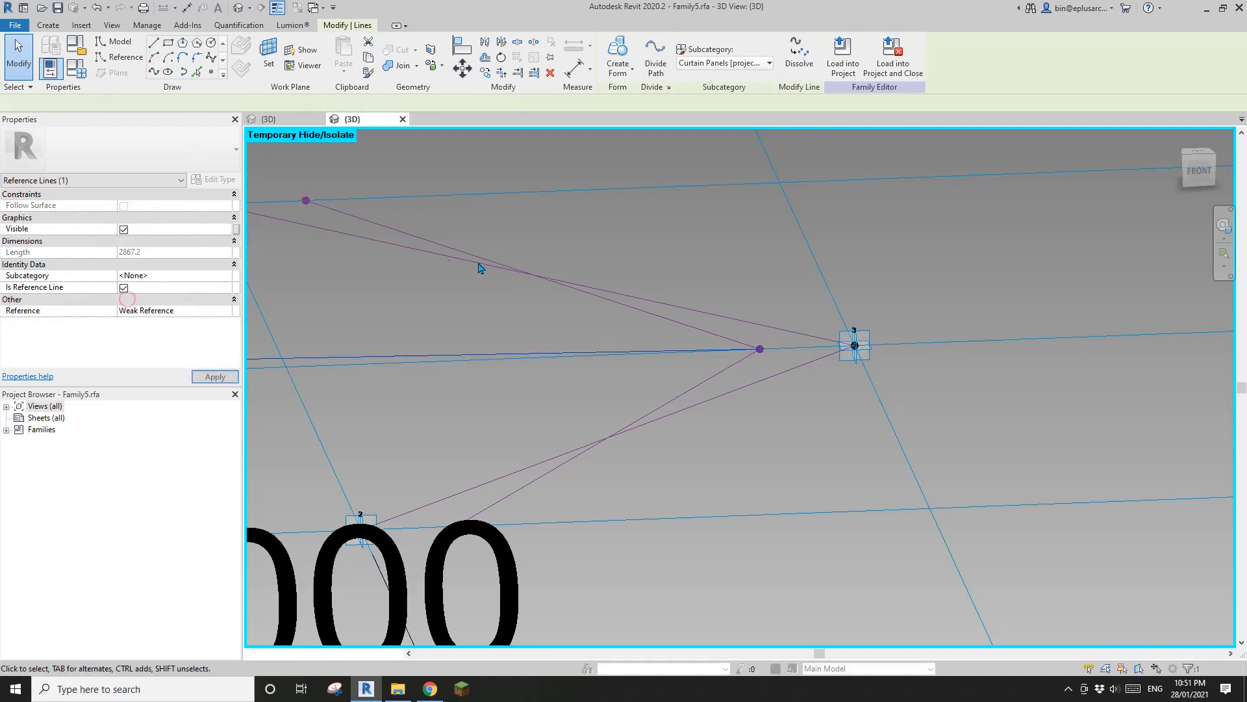
Step: Create a void extrusion from the closed triangle of three reference lines running between points 6 and 3
{"action": "scroll", "coordinate": [481, 268], "scroll_direction": "down", "scroll_amount": 2}
{"action": "middle_click_drag", "start_coordinate": [624, 284], "coordinate": [1053, 266]}
{"action": "left_click", "coordinate": [717, 293]}
{"action": "scroll", "coordinate": [599, 325], "scroll_direction": "down", "scroll_amount": 2}
{"action": "middle_click_drag", "start_coordinate": [427, 344], "coordinate": [646, 343]}
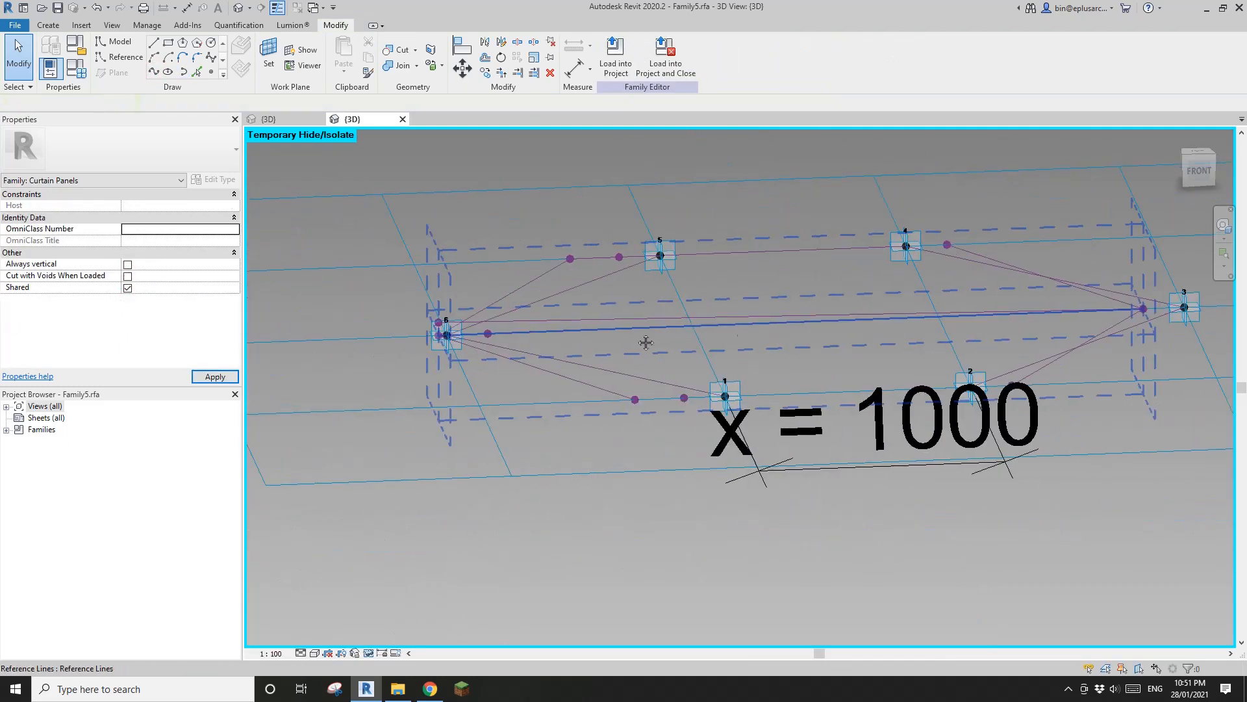
{"action": "scroll", "coordinate": [462, 336], "scroll_direction": "up", "scroll_amount": 5}
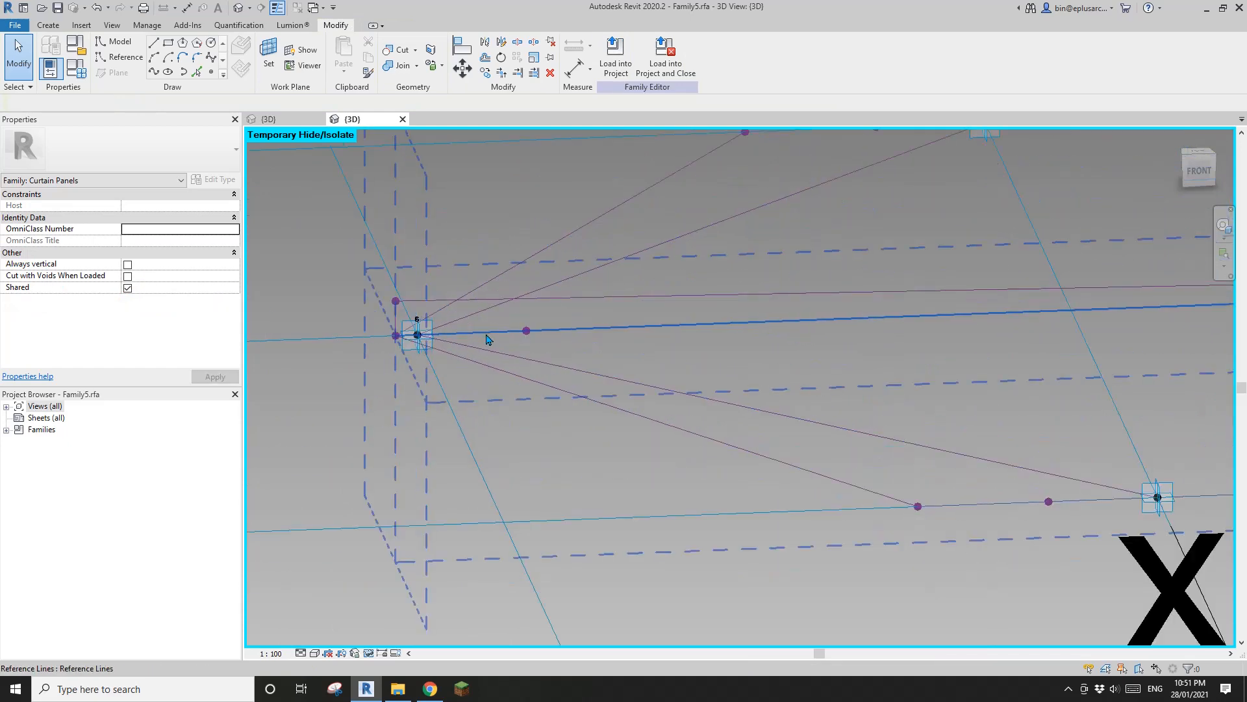
{"action": "left_click", "coordinate": [488, 339]}
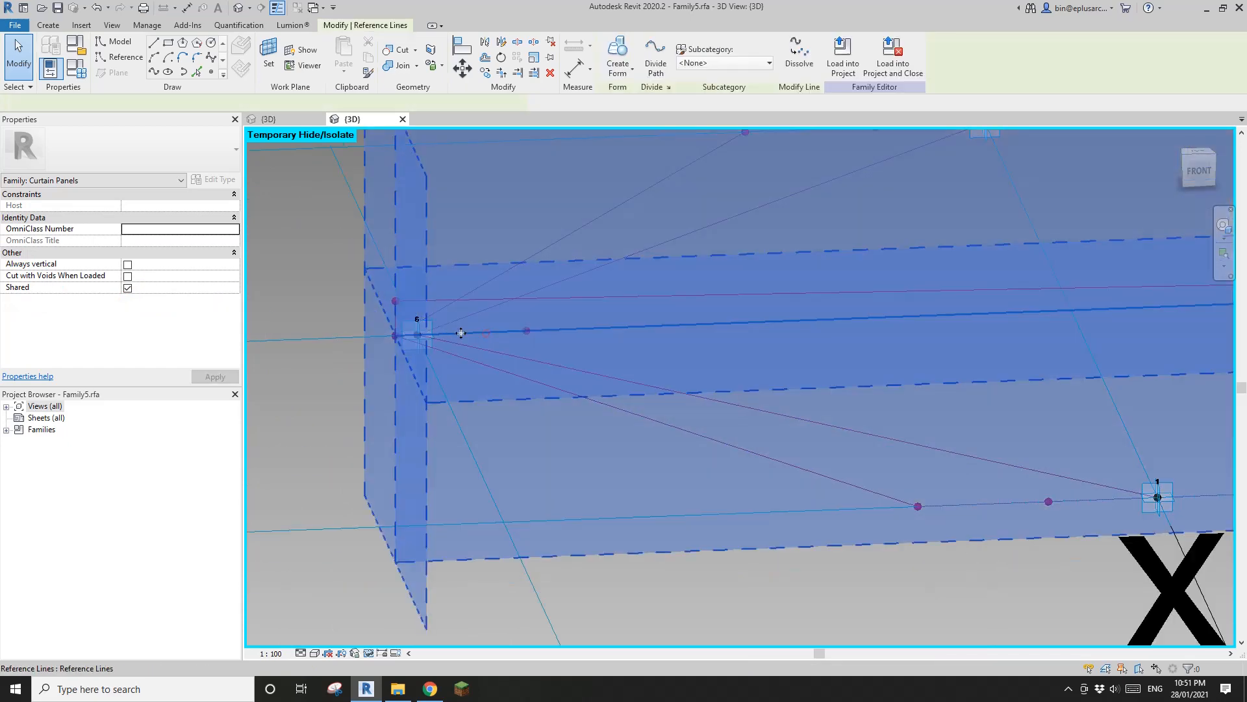
{"action": "left_click", "coordinate": [395, 317]}
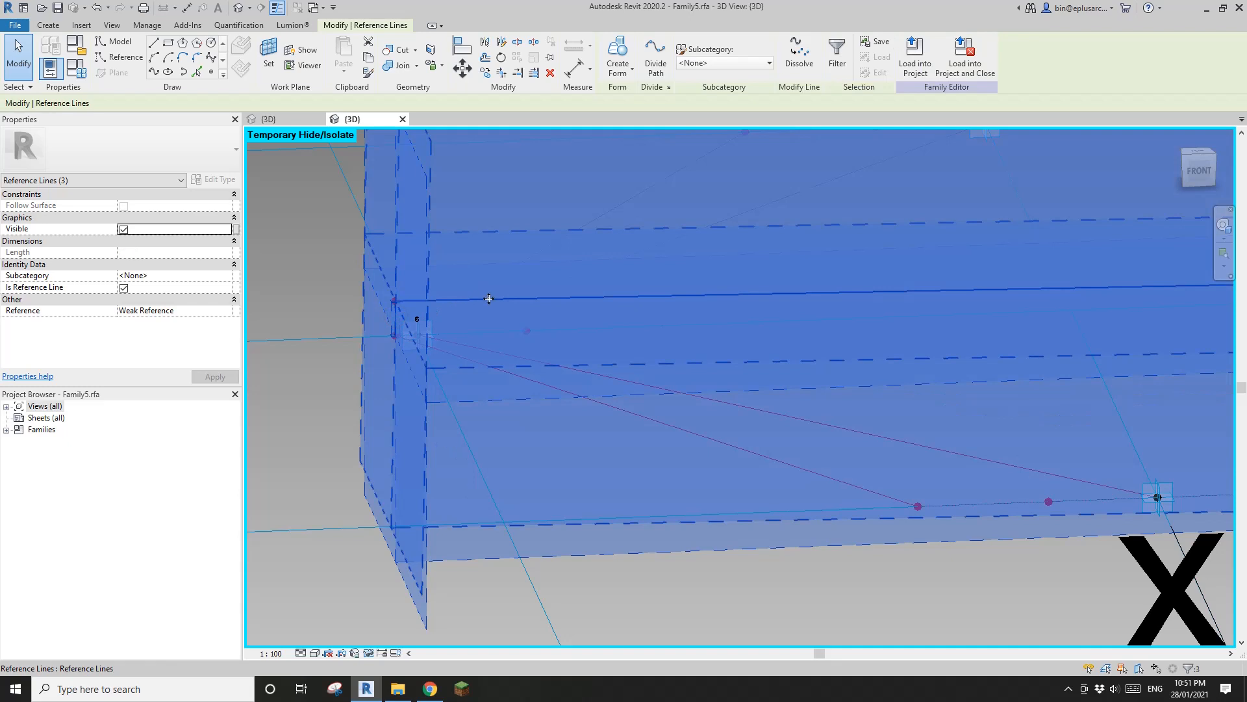
{"action": "scroll", "coordinate": [489, 298], "scroll_direction": "down", "scroll_amount": 5}
{"action": "left_click", "coordinate": [840, 54]}
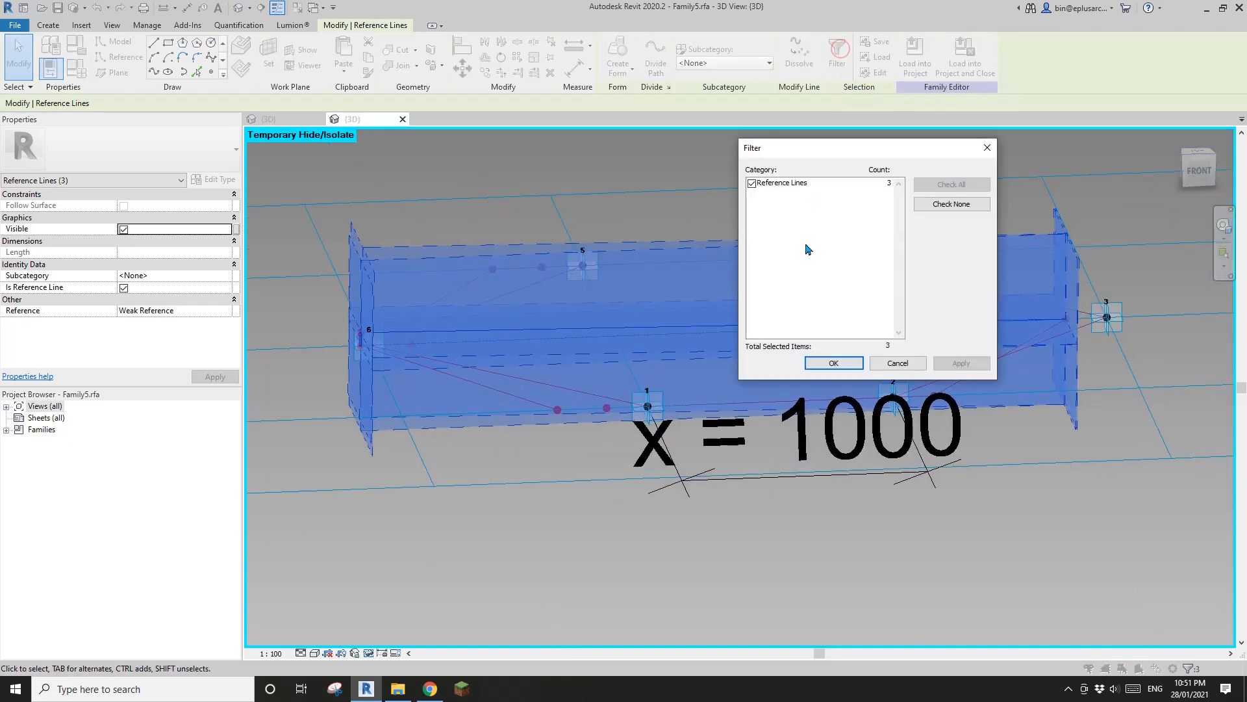
{"action": "left_click", "coordinate": [987, 148]}
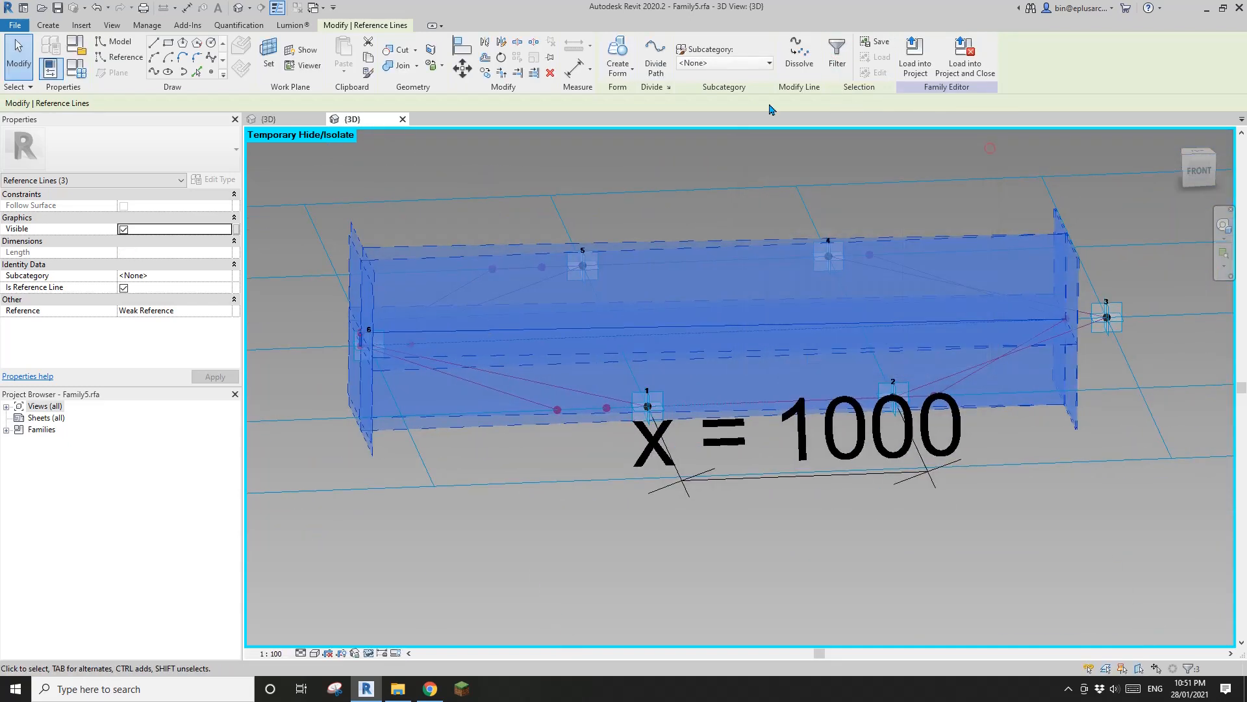
{"action": "left_click", "coordinate": [618, 68]}
{"action": "left_click", "coordinate": [625, 98]}
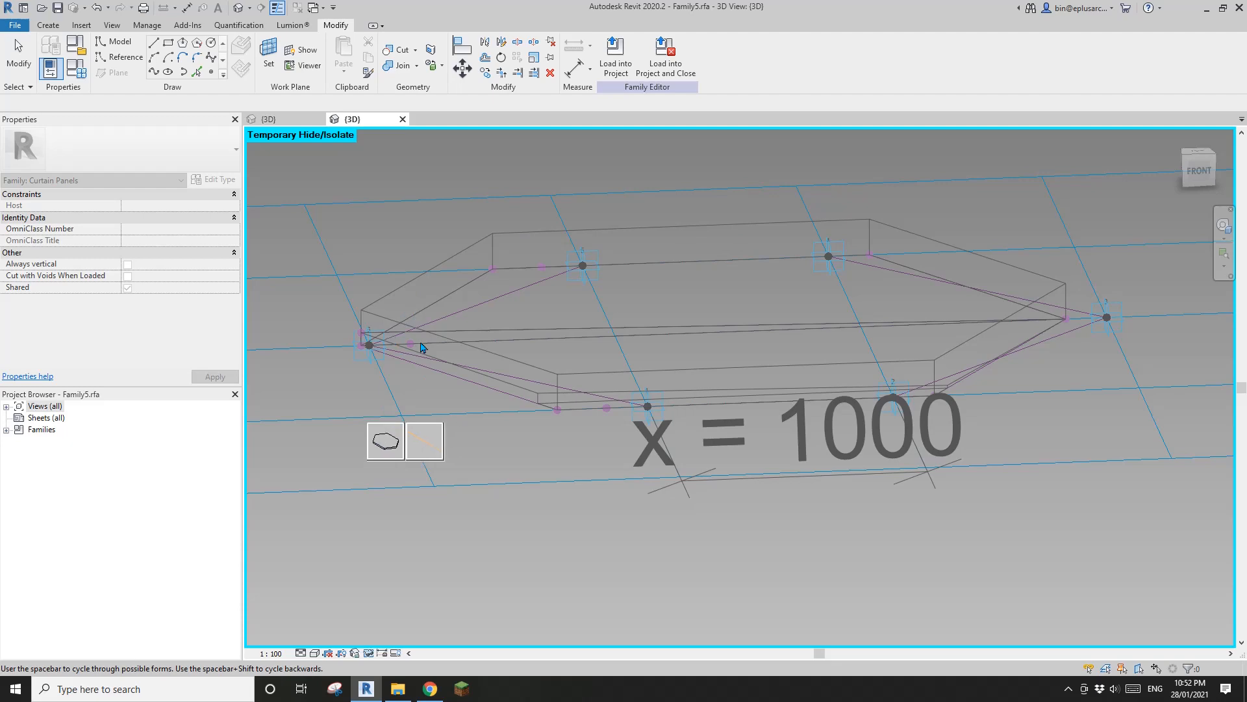
{"action": "left_click", "coordinate": [387, 447]}
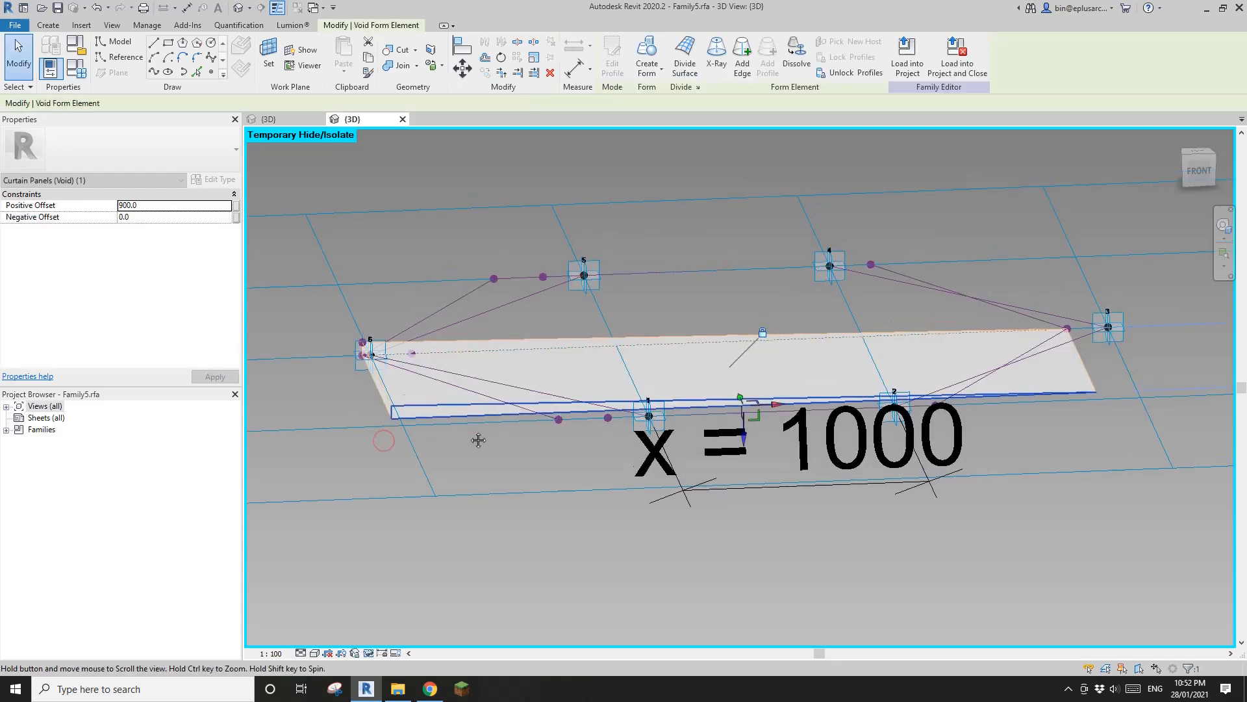
{"action": "middle_click_drag", "start_coordinate": [479, 518], "coordinate": [714, 484], "text": "shift"}
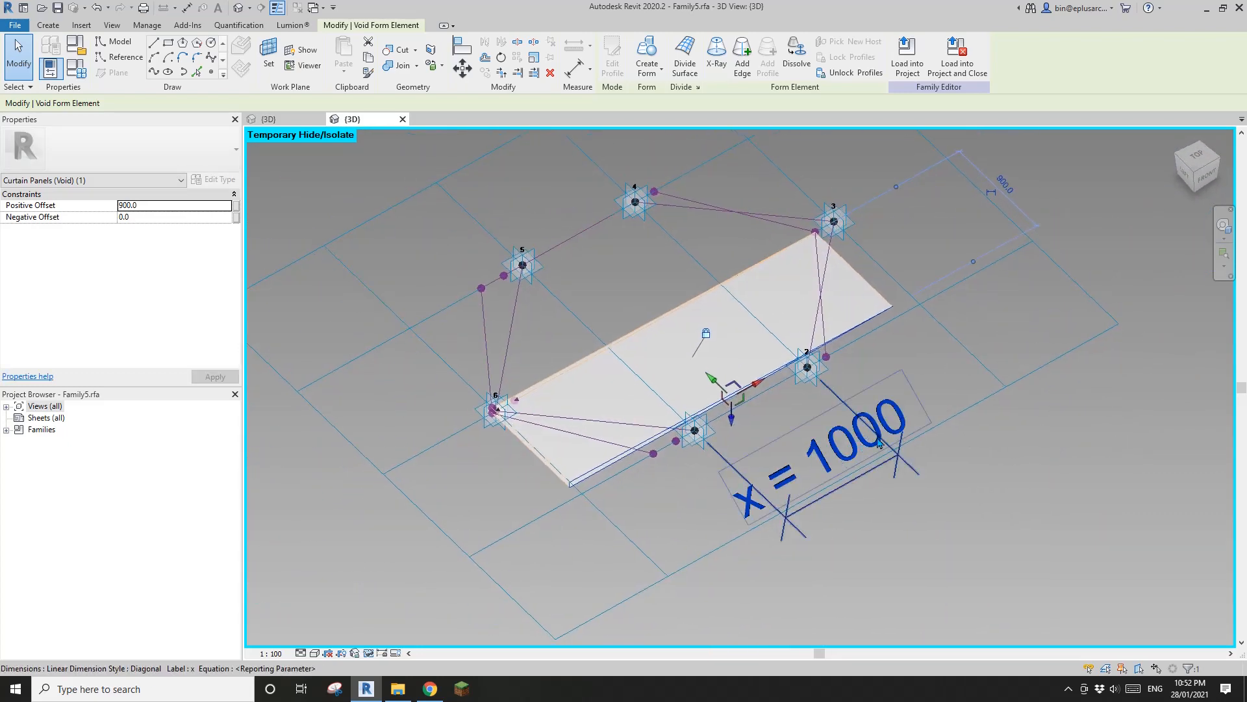
{"action": "middle_click_drag", "start_coordinate": [854, 428], "coordinate": [584, 522], "text": "shift"}
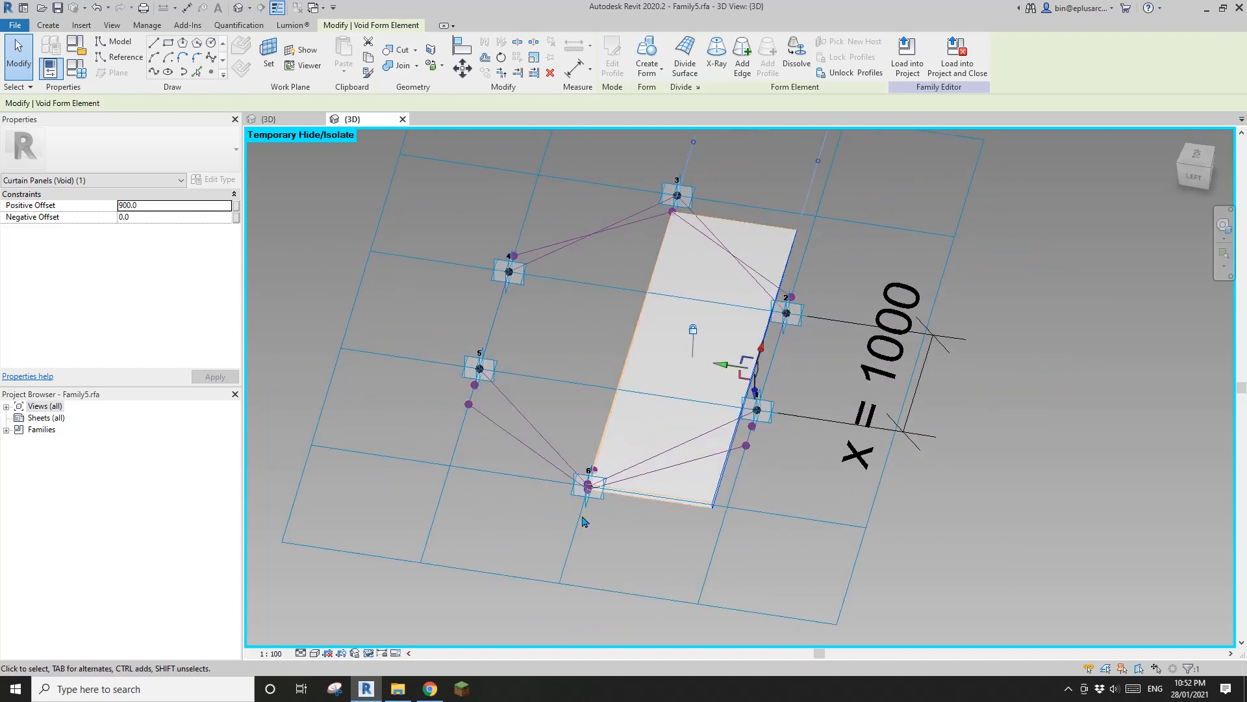
{"action": "left_click", "coordinate": [76, 68]}
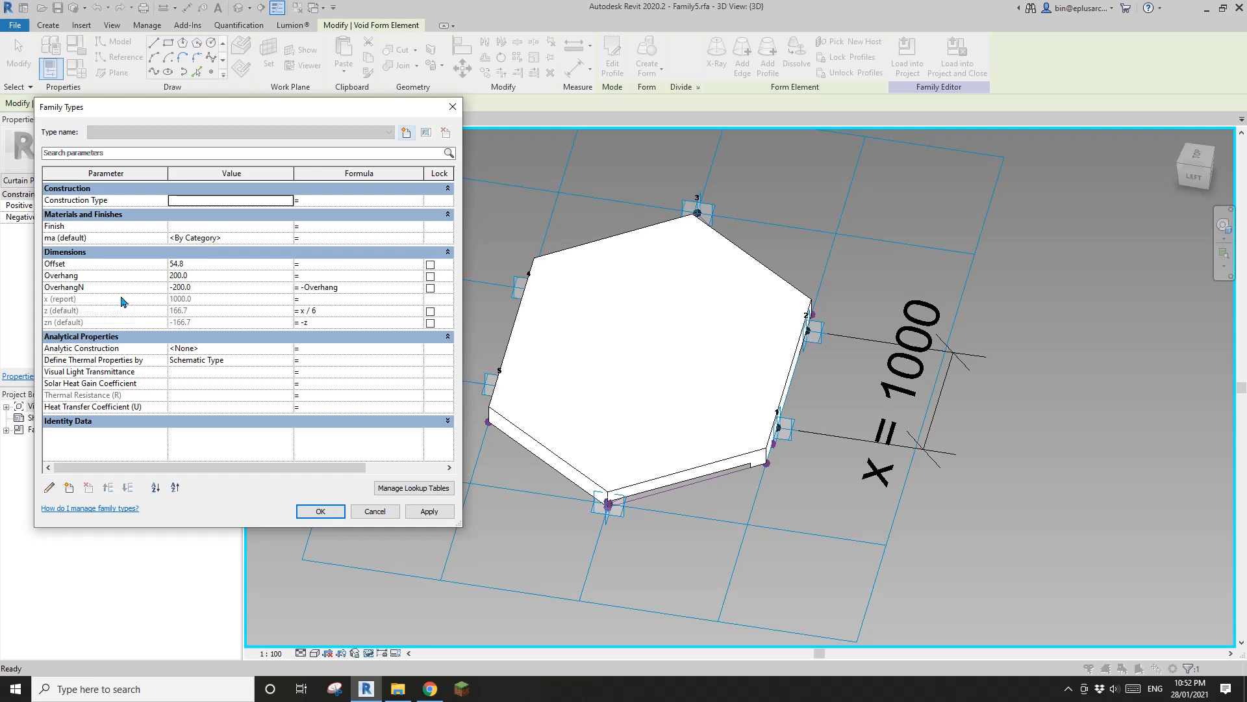
{"action": "left_click", "coordinate": [453, 107]}
{"action": "middle_click_drag", "start_coordinate": [634, 373], "coordinate": [599, 333]}
{"action": "key", "text": "Escape"}
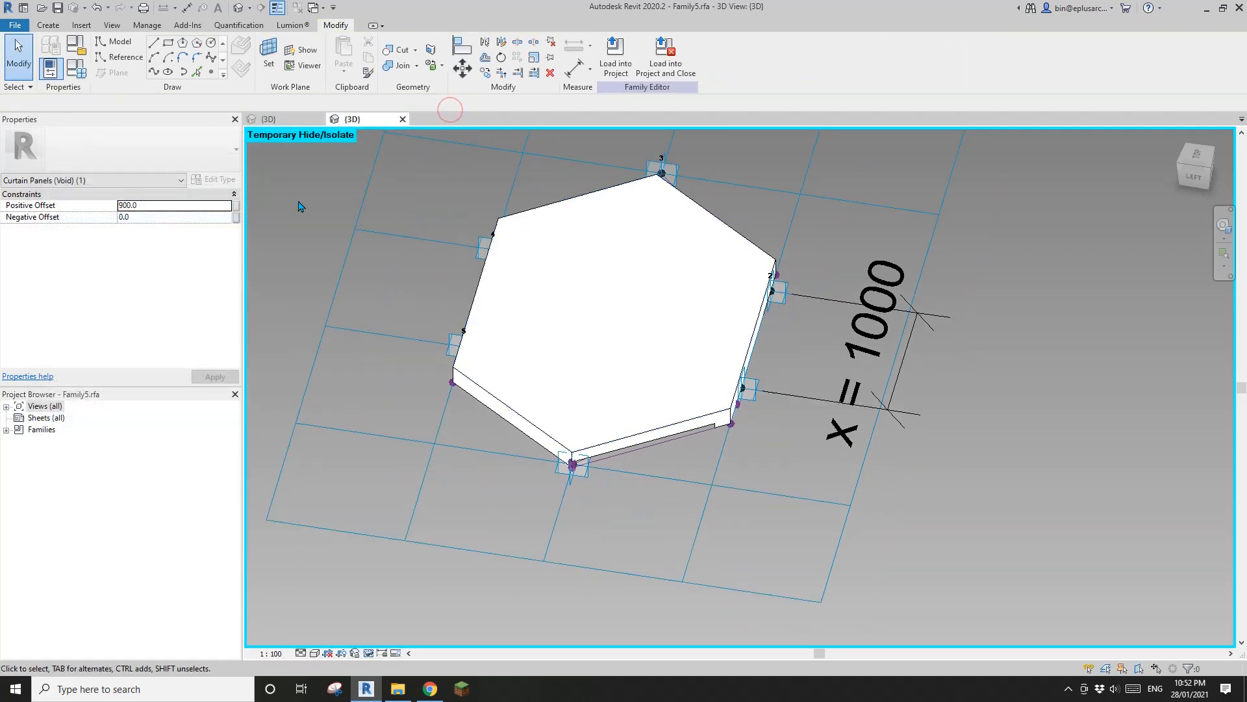
Step: Add an instance length parameter named y under Dimensions to the family and set its value to 1500
{"action": "left_click", "coordinate": [78, 69]}
{"action": "left_click", "coordinate": [69, 487]}
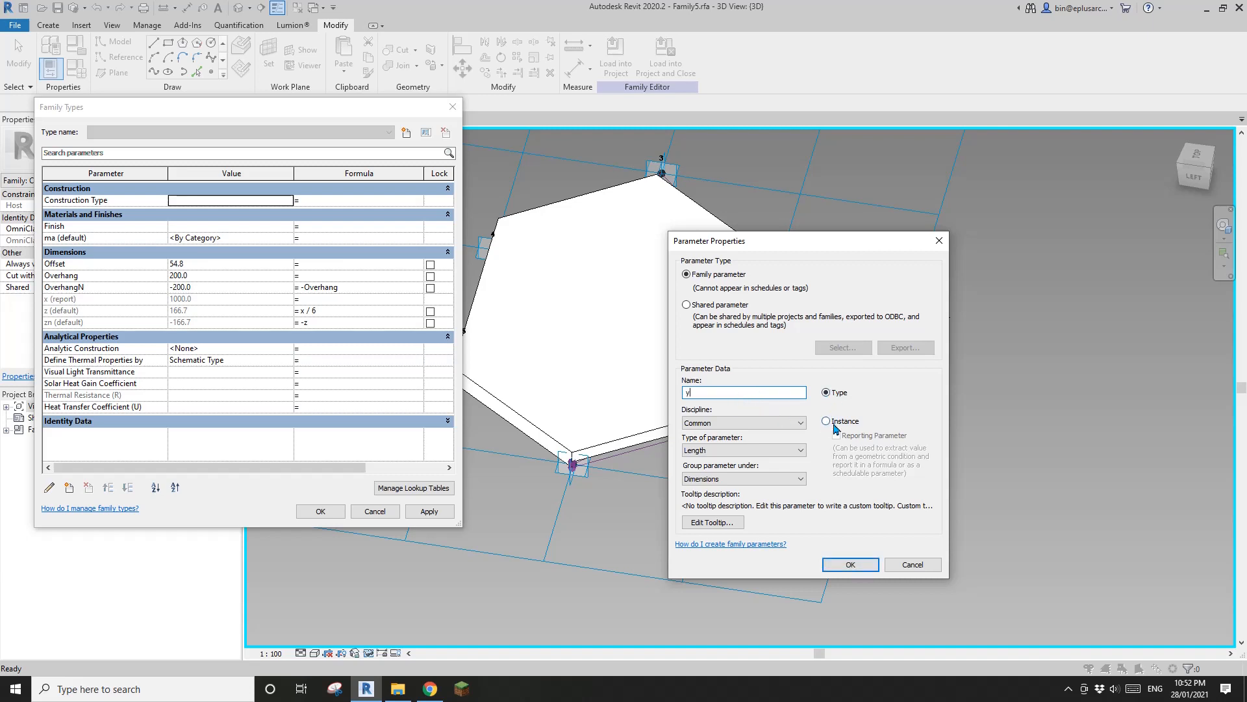
{"action": "left_click", "coordinate": [828, 421]}
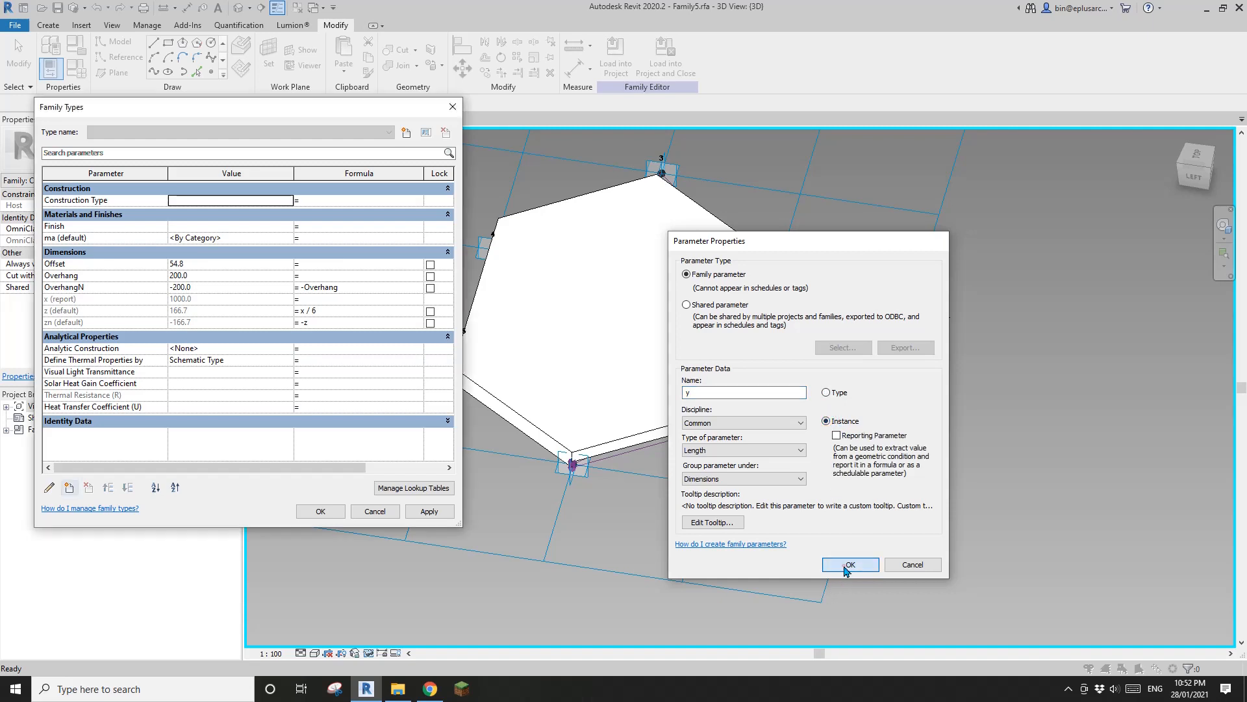
{"action": "left_click", "coordinate": [843, 564]}
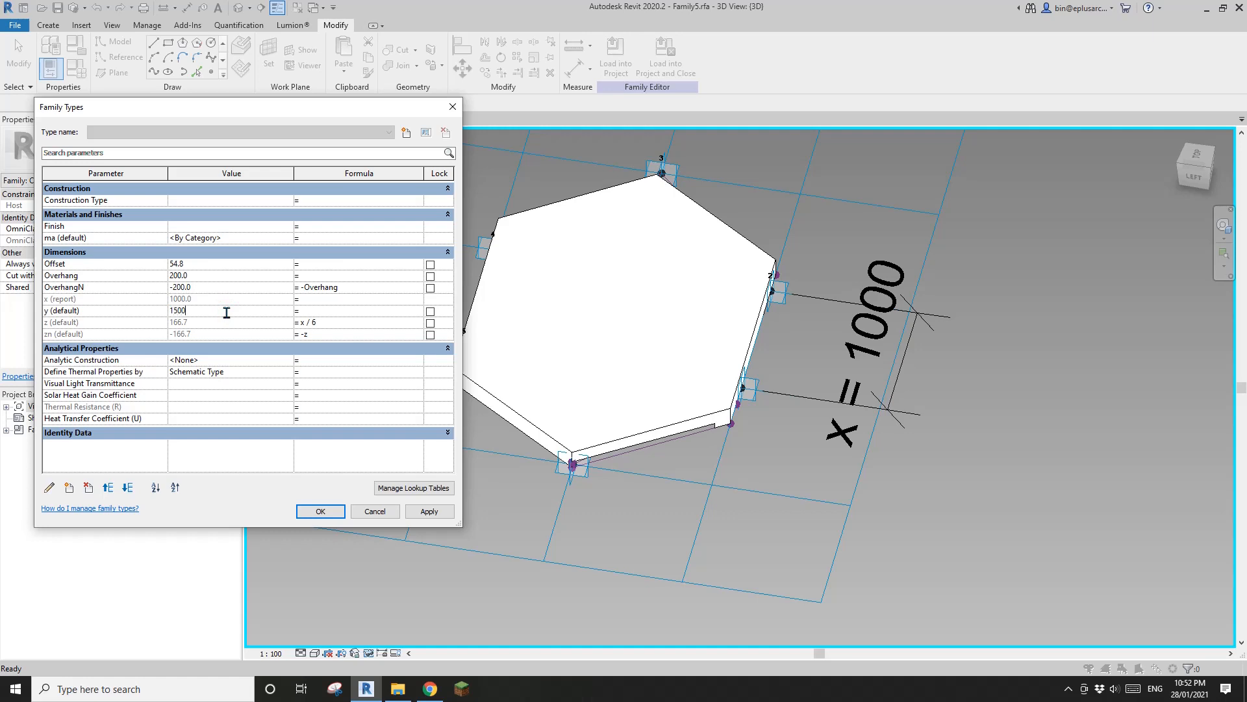
{"action": "left_click", "coordinate": [321, 511]}
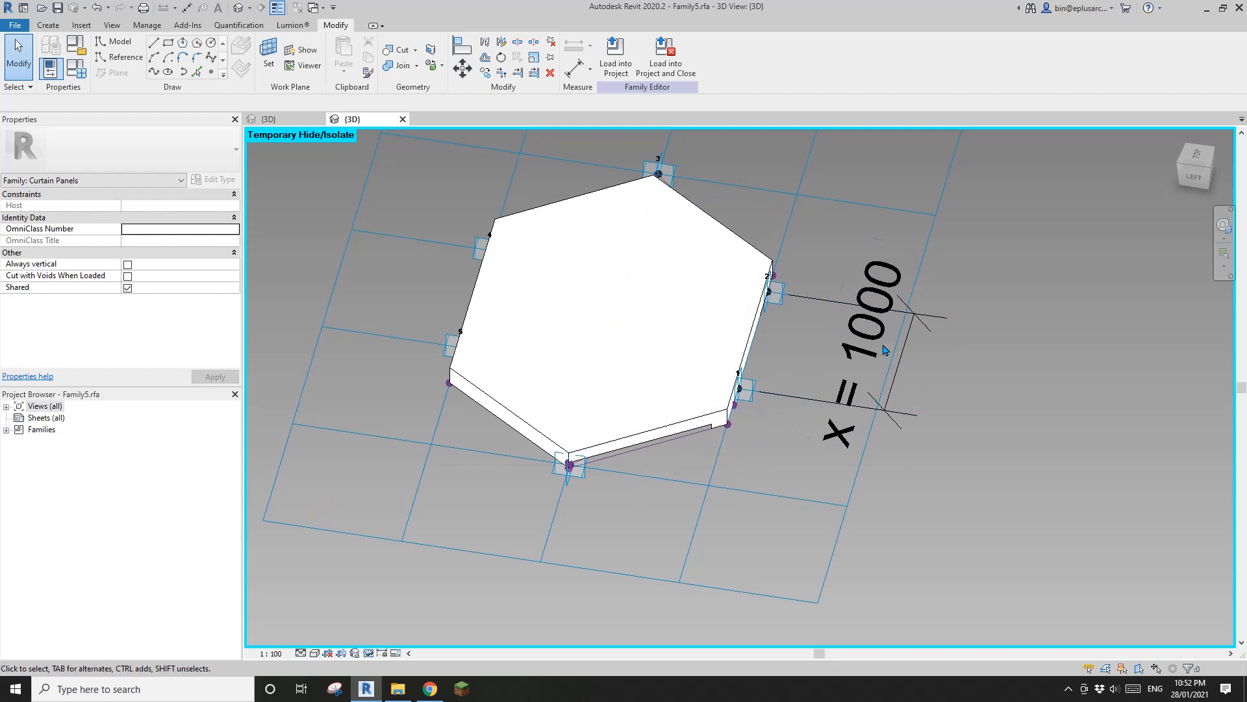
{"action": "middle_click_drag", "start_coordinate": [635, 473], "coordinate": [585, 414], "text": "shift"}
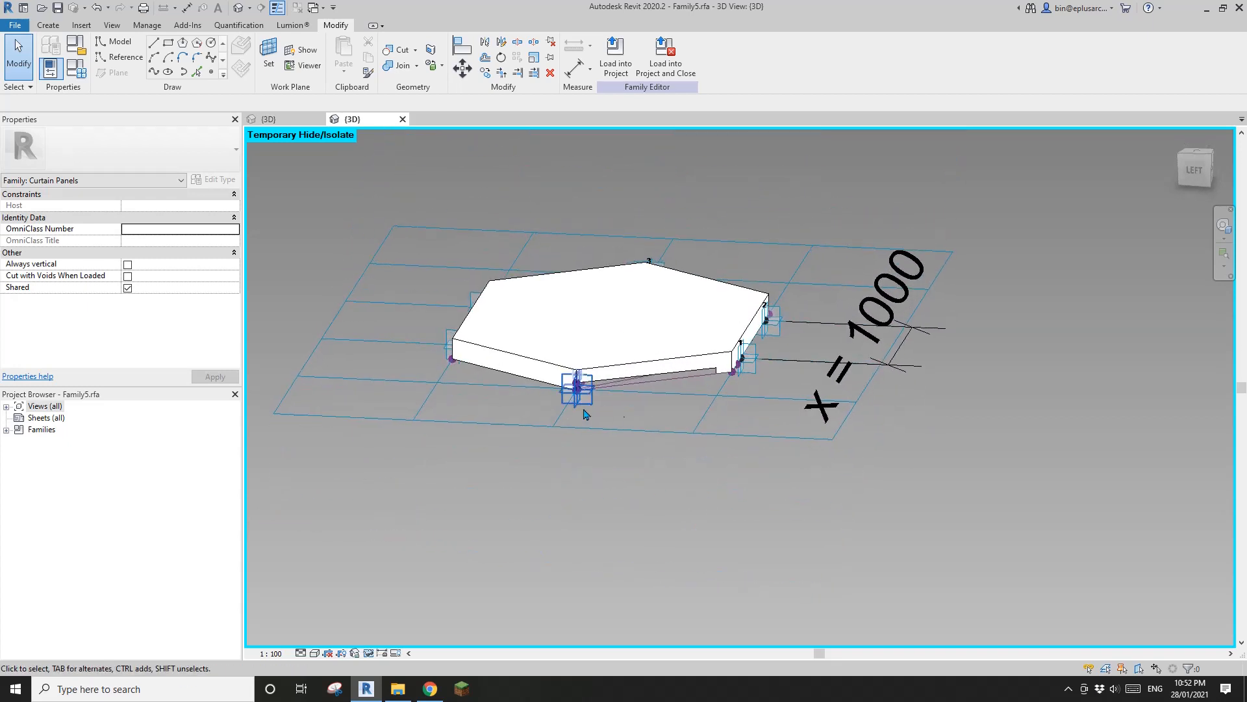
{"action": "middle_click_drag", "start_coordinate": [691, 392], "coordinate": [724, 481], "text": "shift"}
{"action": "scroll", "coordinate": [615, 461], "scroll_direction": "up", "scroll_amount": 2}
{"action": "left_click", "coordinate": [295, 121]}
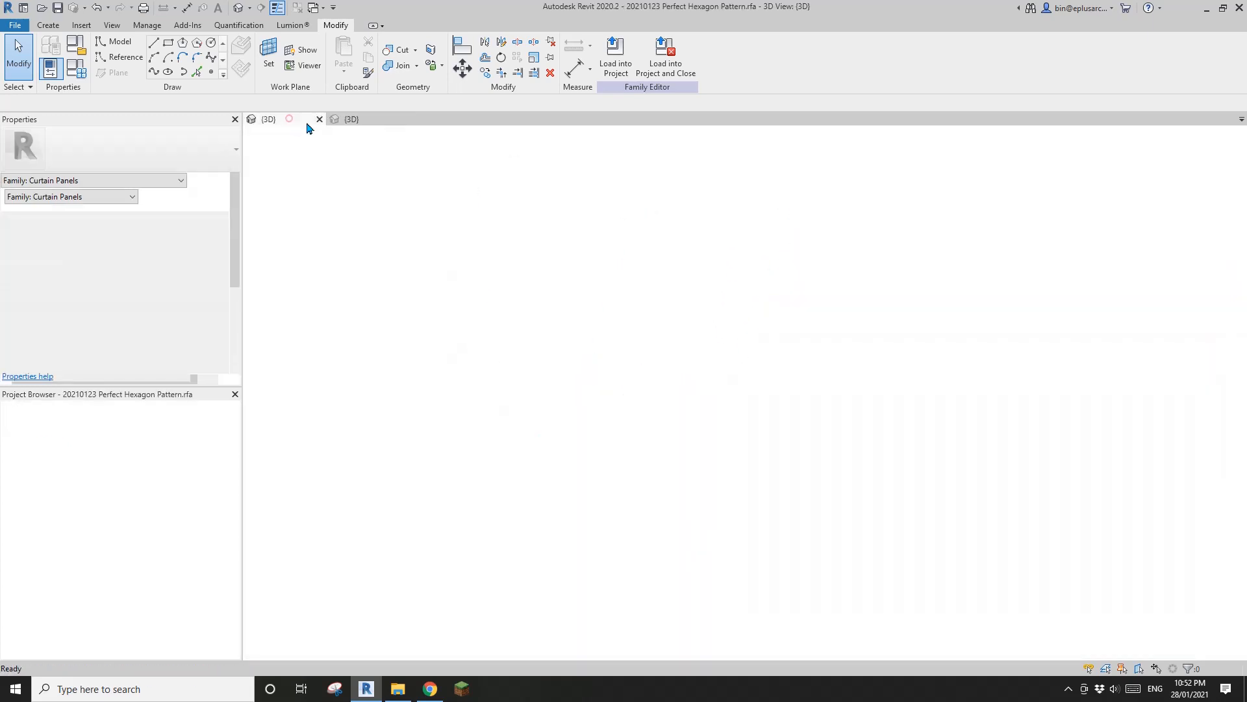
{"action": "left_click", "coordinate": [365, 120]}
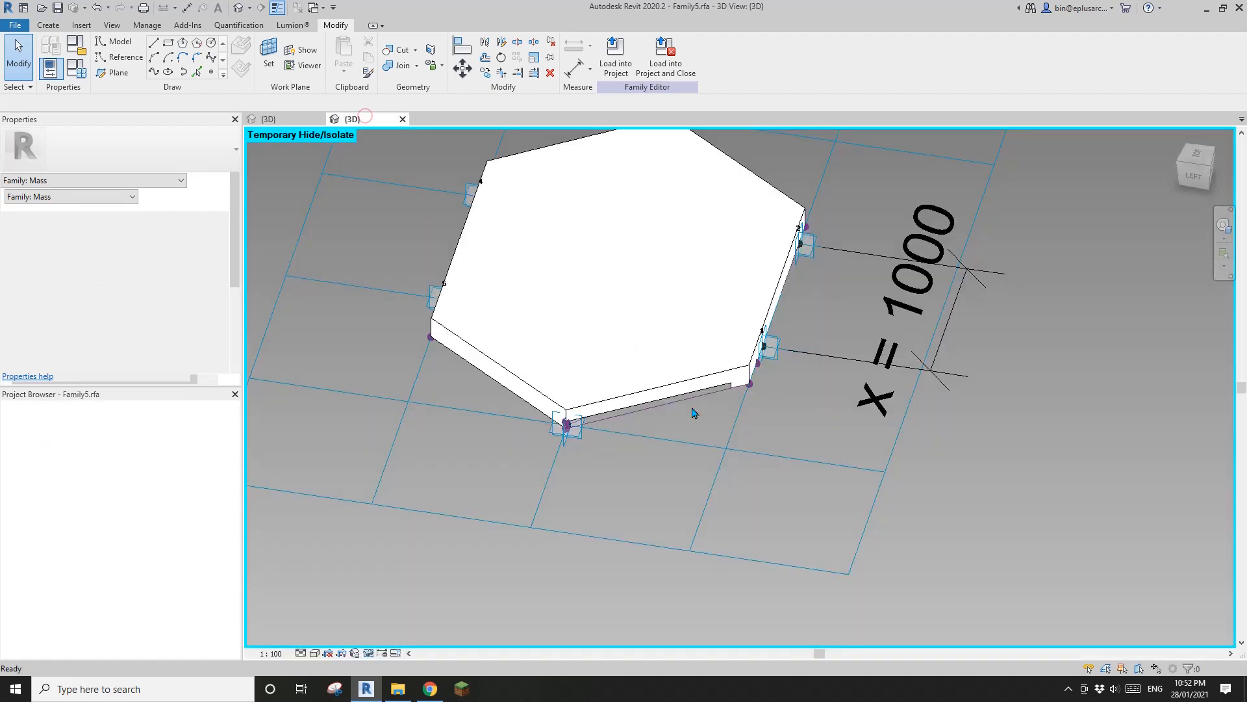
Step: Associate the Positive Offset of the void form between points 6 and 3 with family parameter y
{"action": "scroll", "coordinate": [721, 432], "scroll_direction": "up", "scroll_amount": 1}
{"action": "middle_click_drag", "start_coordinate": [730, 444], "coordinate": [708, 369], "text": "shift"}
{"action": "left_click", "coordinate": [684, 377]}
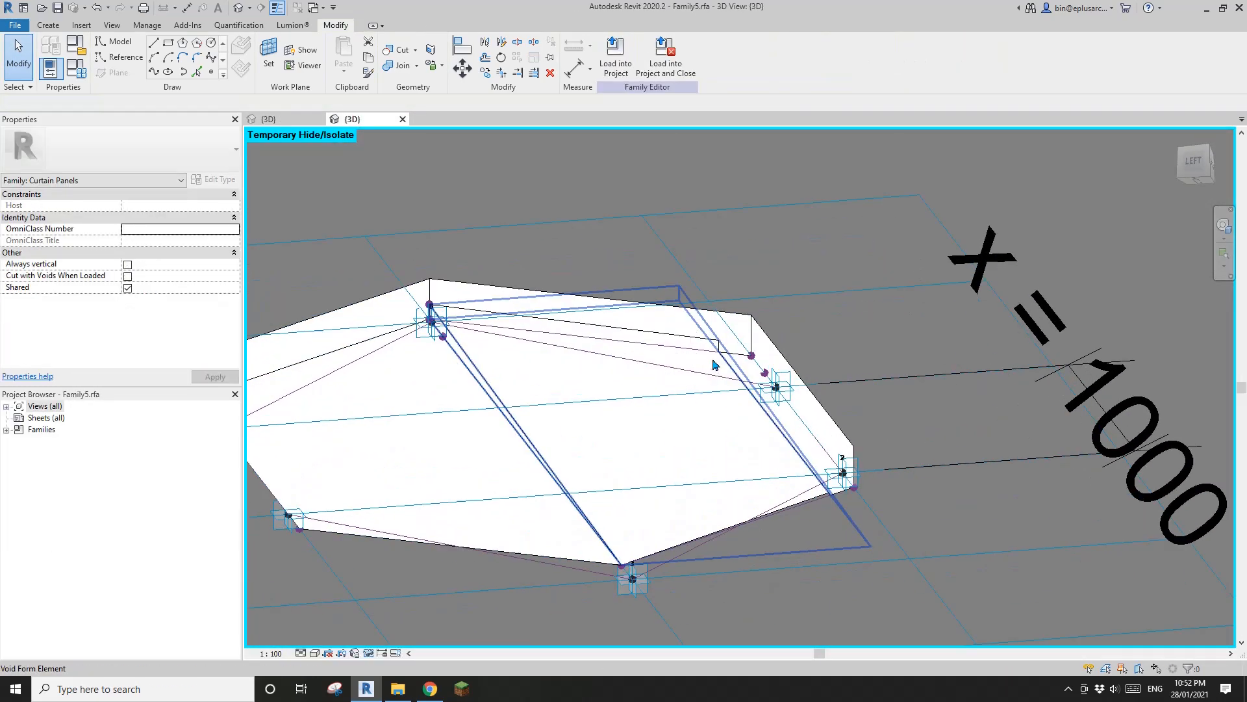
{"action": "left_click", "coordinate": [719, 351]}
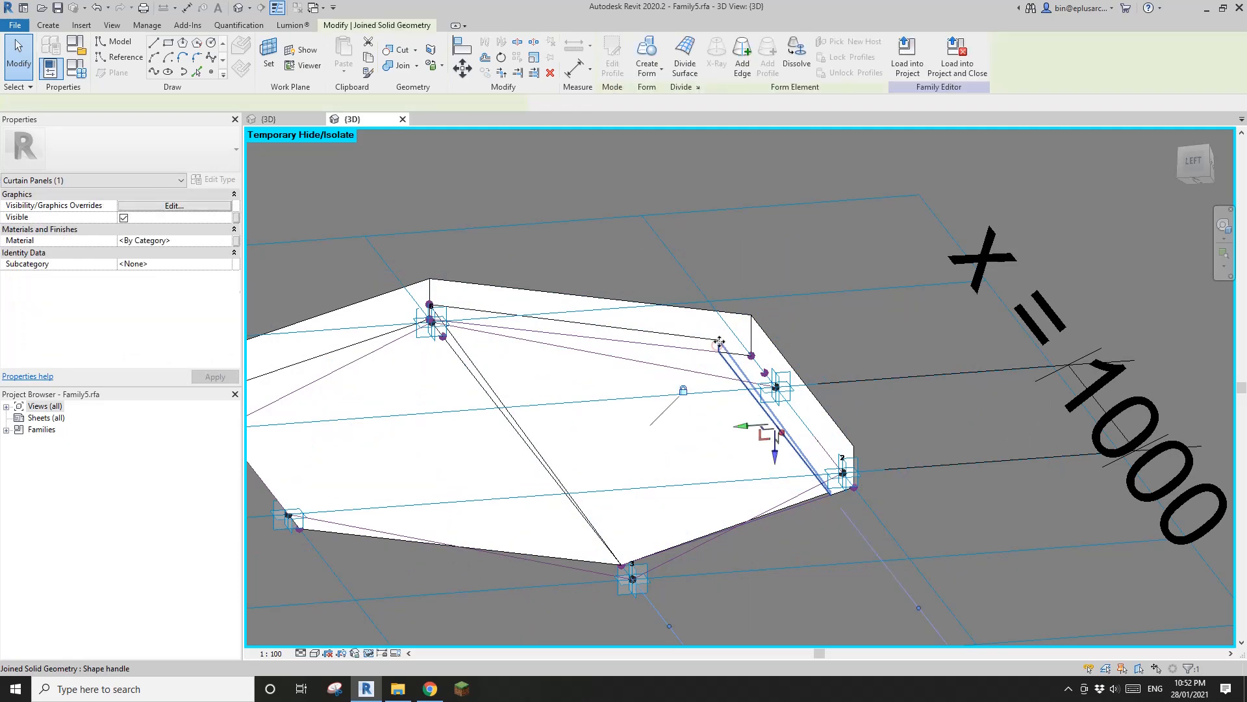
{"action": "middle_click_drag", "start_coordinate": [719, 350], "coordinate": [710, 371], "text": "shift"}
{"action": "scroll", "coordinate": [708, 370], "scroll_direction": "down", "scroll_amount": 2}
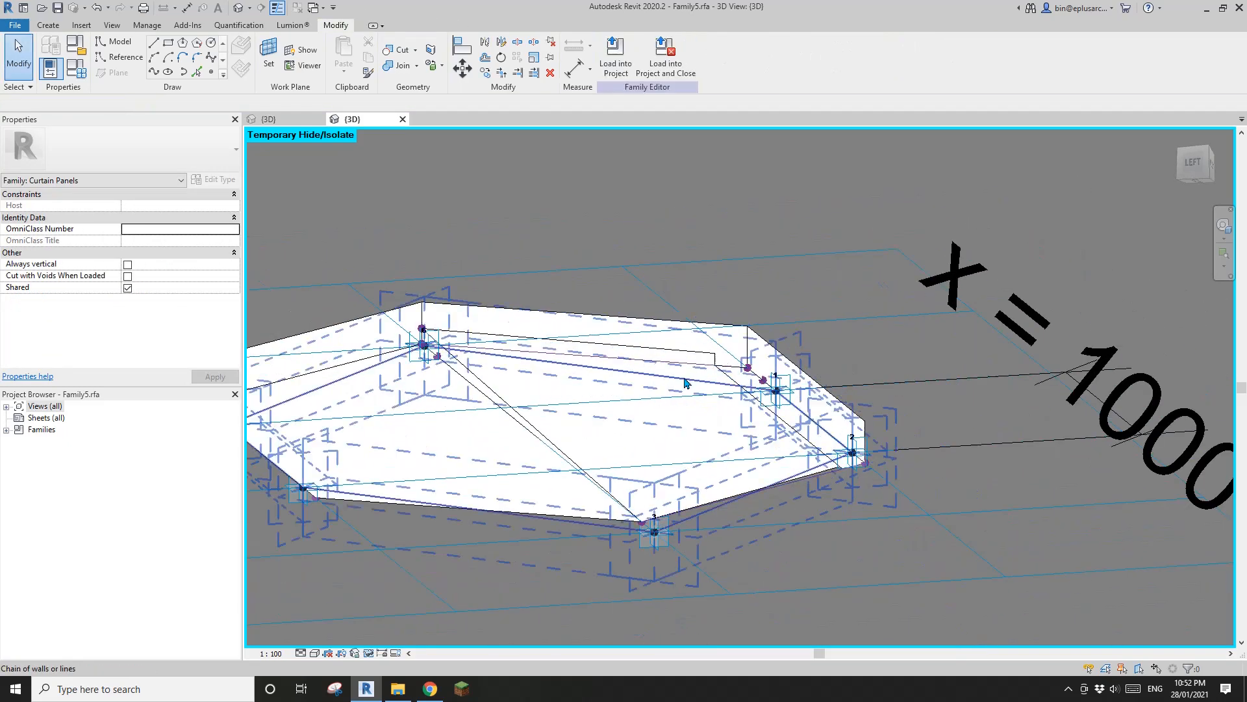
{"action": "middle_click_drag", "start_coordinate": [695, 373], "coordinate": [690, 345]}
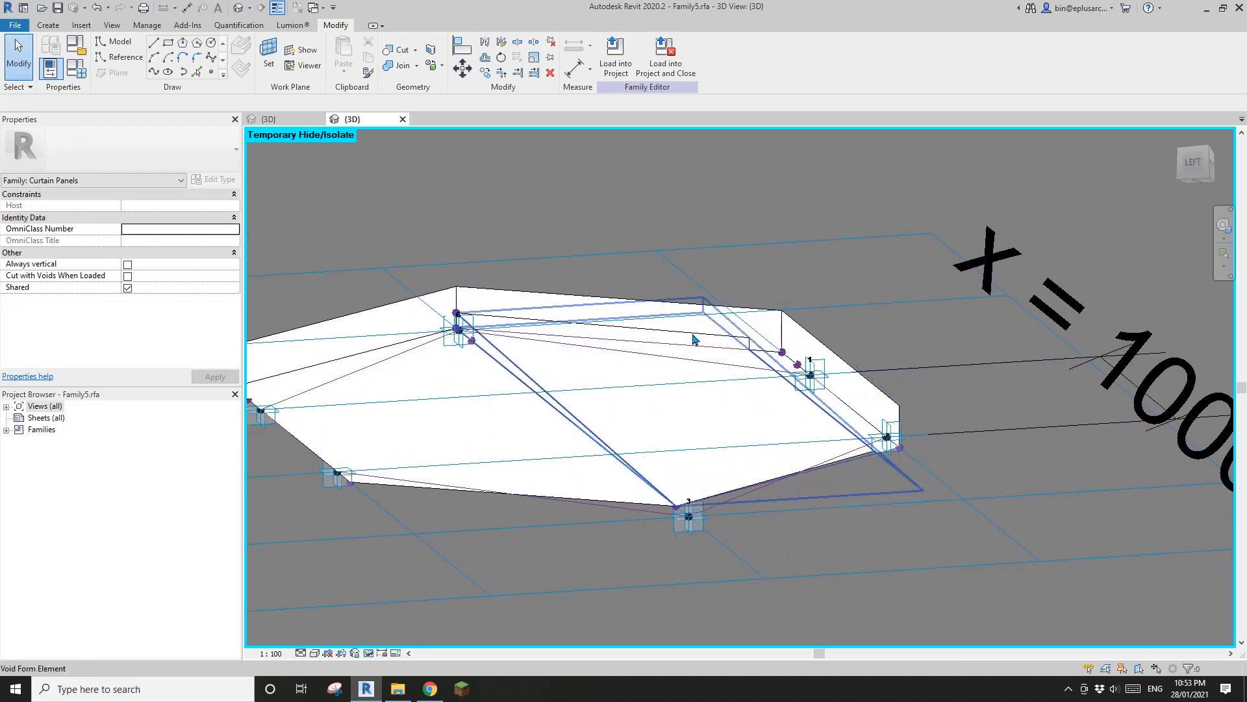
{"action": "left_click", "coordinate": [693, 339]}
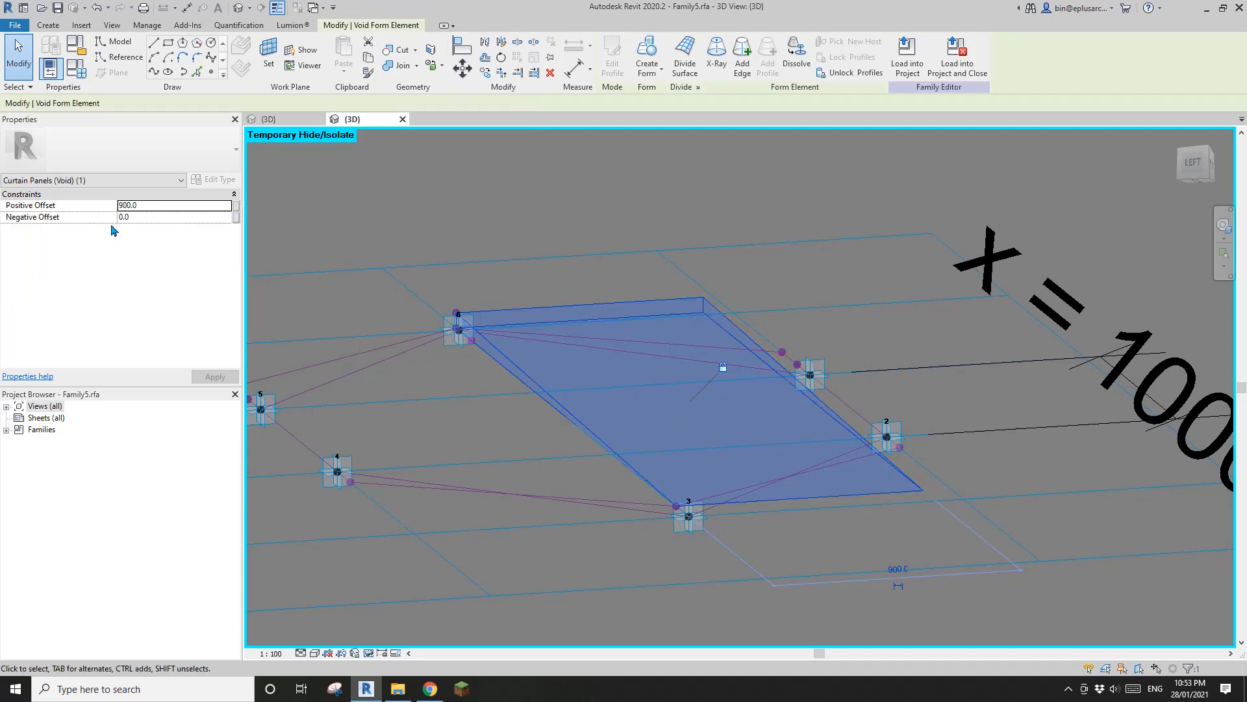
{"action": "left_click", "coordinate": [235, 206]}
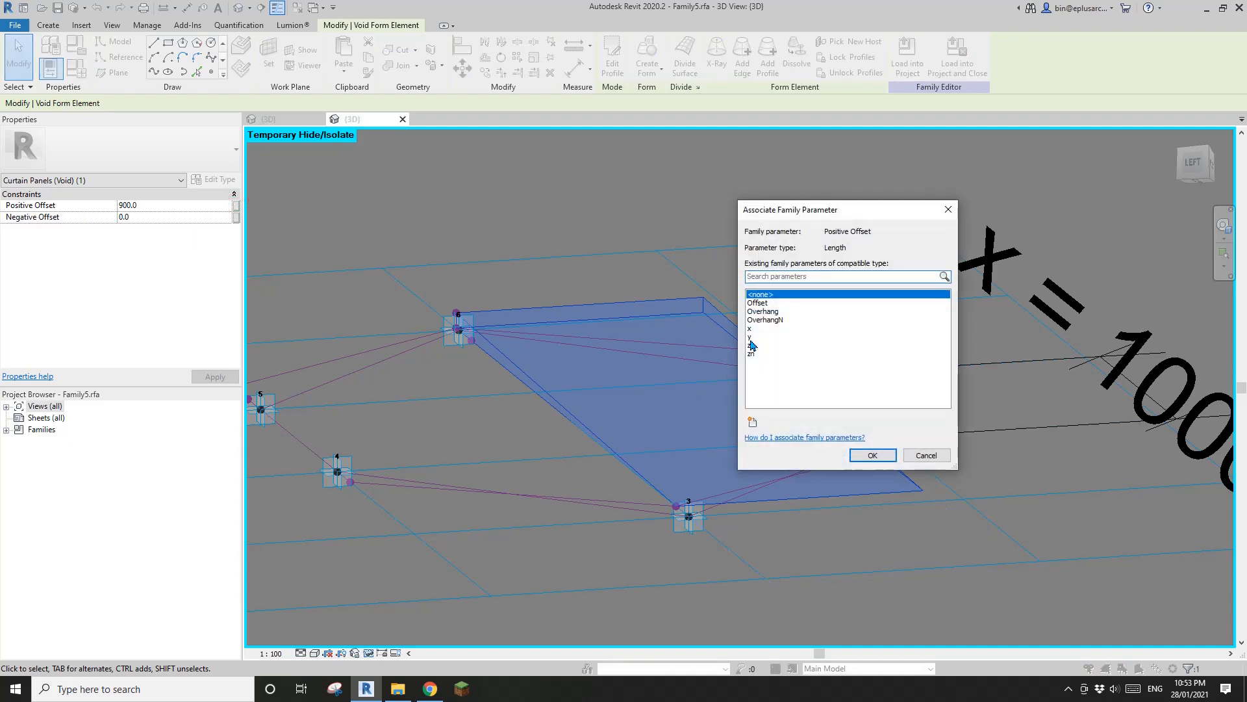
{"action": "left_click", "coordinate": [751, 337]}
{"action": "left_click", "coordinate": [872, 455]}
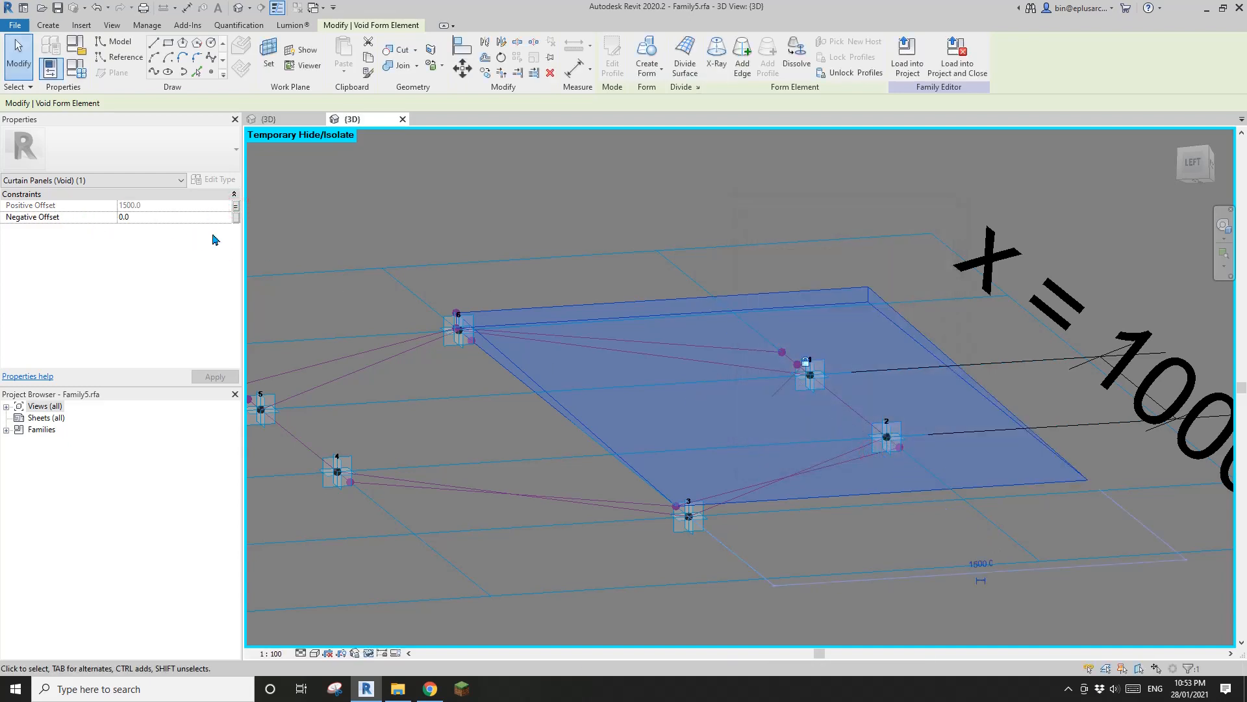
Step: Associate the void form's Negative Offset with family parameter y so the cut extends to both sides
{"action": "left_click", "coordinate": [235, 217]}
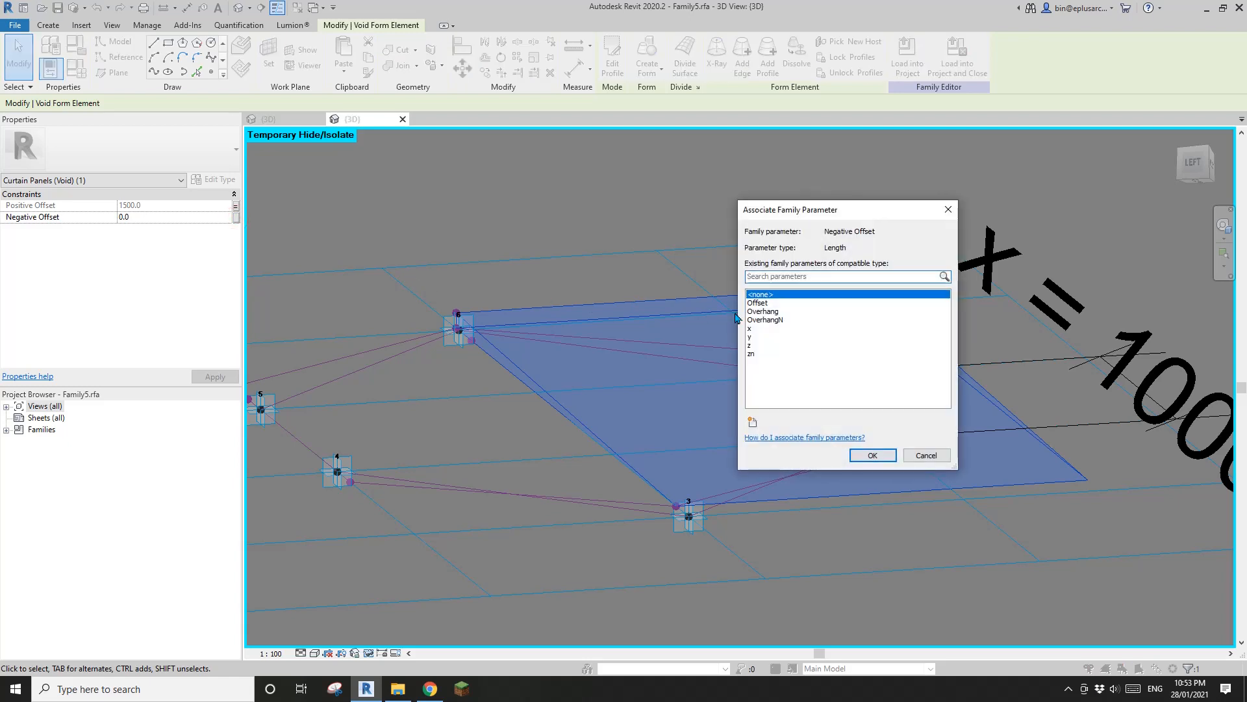
{"action": "left_click", "coordinate": [753, 336]}
{"action": "left_click", "coordinate": [873, 455]}
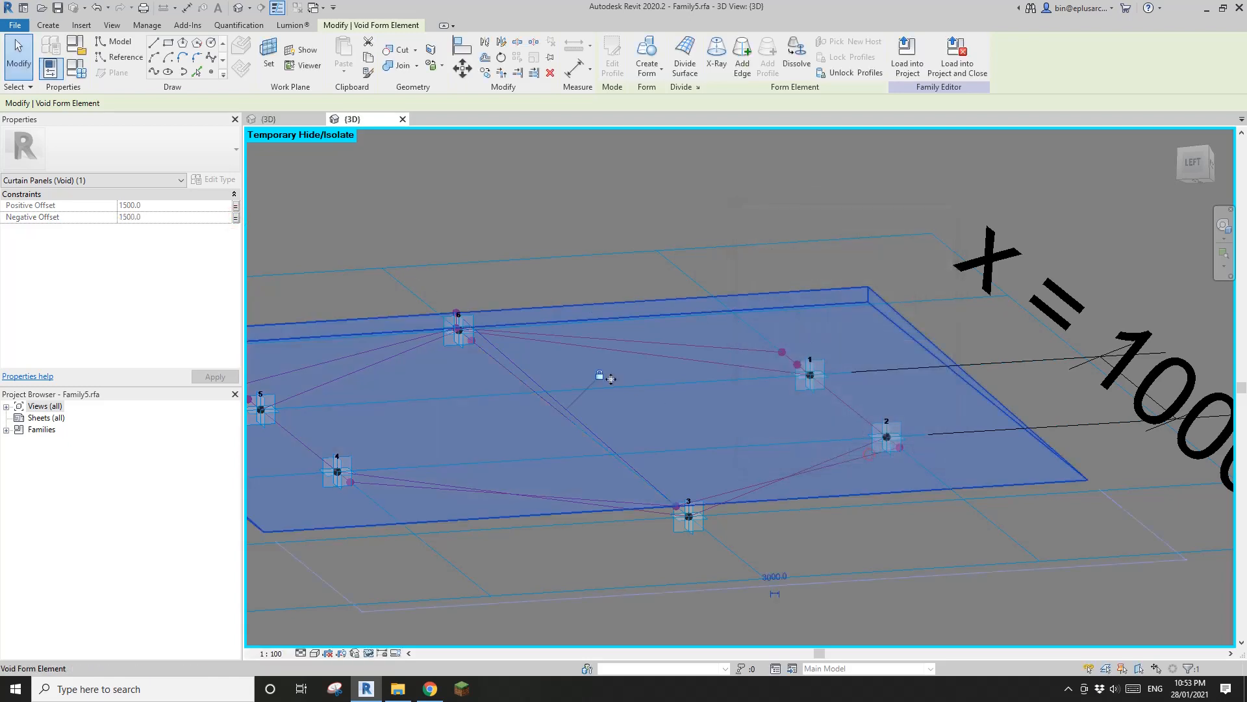
{"action": "middle_click_drag", "start_coordinate": [393, 390], "coordinate": [623, 337], "text": "shift"}
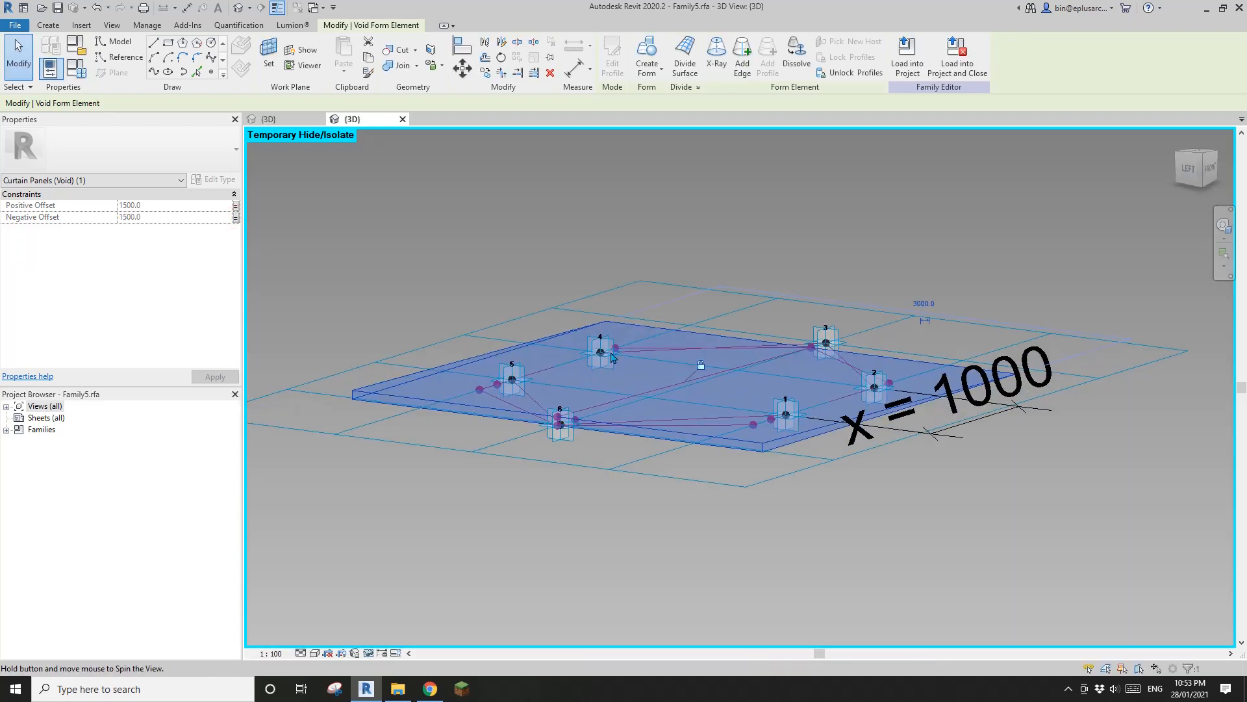
{"action": "key", "text": "Escape"}
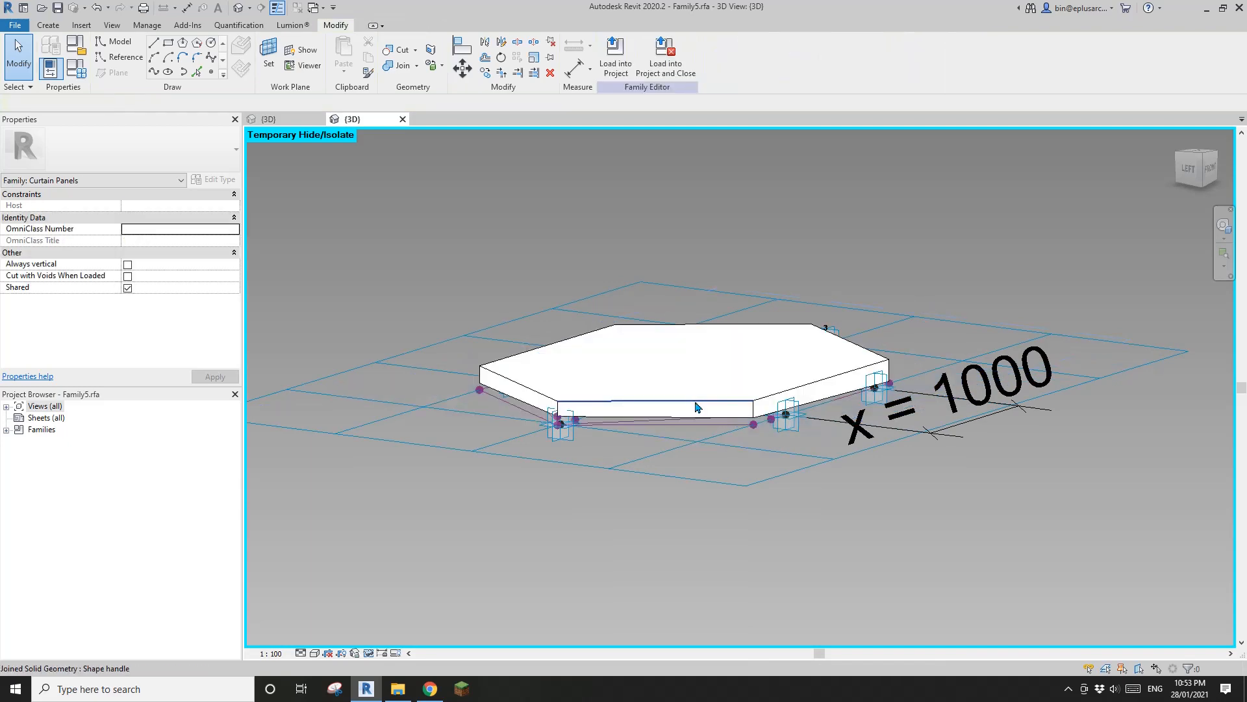
Step: Examine the cut underside and outer edges of the hexagonal panel from below and from the front
{"action": "middle_click_drag", "start_coordinate": [700, 404], "coordinate": [637, 288], "text": "shift"}
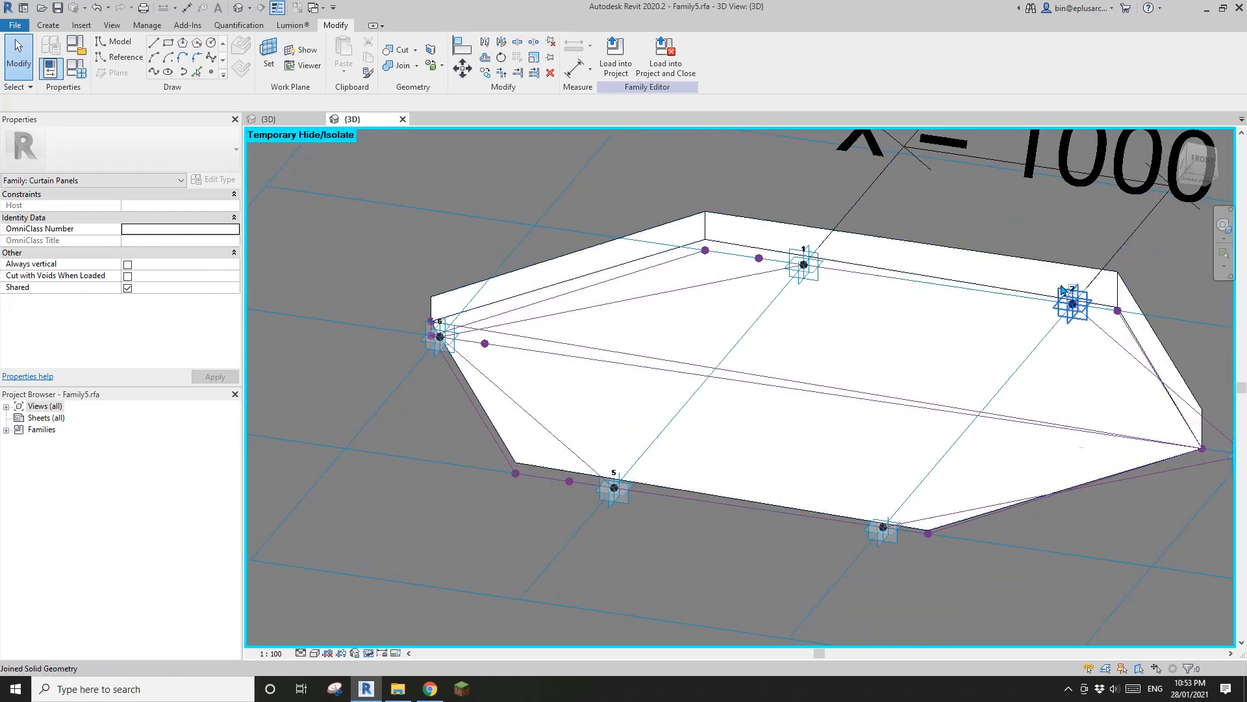
{"action": "middle_click_drag", "start_coordinate": [810, 392], "coordinate": [864, 378], "text": "shift"}
{"action": "scroll", "coordinate": [773, 364], "scroll_direction": "up", "scroll_amount": 2}
{"action": "scroll", "coordinate": [895, 383], "scroll_direction": "up", "scroll_amount": 1}
{"action": "scroll", "coordinate": [789, 403], "scroll_direction": "down", "scroll_amount": 1}
{"action": "middle_click_drag", "start_coordinate": [789, 403], "coordinate": [981, 354]}
{"action": "scroll", "coordinate": [981, 354], "scroll_direction": "down", "scroll_amount": 2}
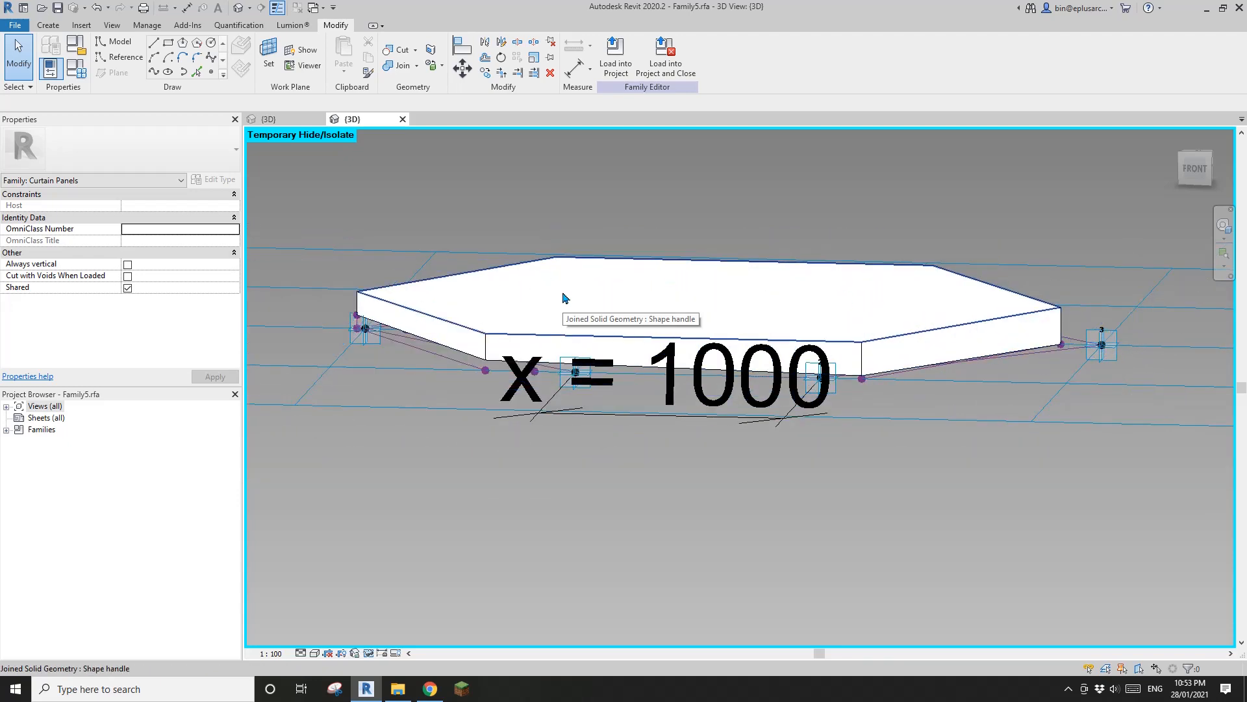
{"action": "middle_click_drag", "start_coordinate": [565, 299], "coordinate": [528, 310], "text": "shift"}
{"action": "scroll", "coordinate": [403, 326], "scroll_direction": "up", "scroll_amount": 3}
{"action": "middle_click_drag", "start_coordinate": [399, 320], "coordinate": [643, 326]}
{"action": "scroll", "coordinate": [414, 325], "scroll_direction": "up", "scroll_amount": 3}
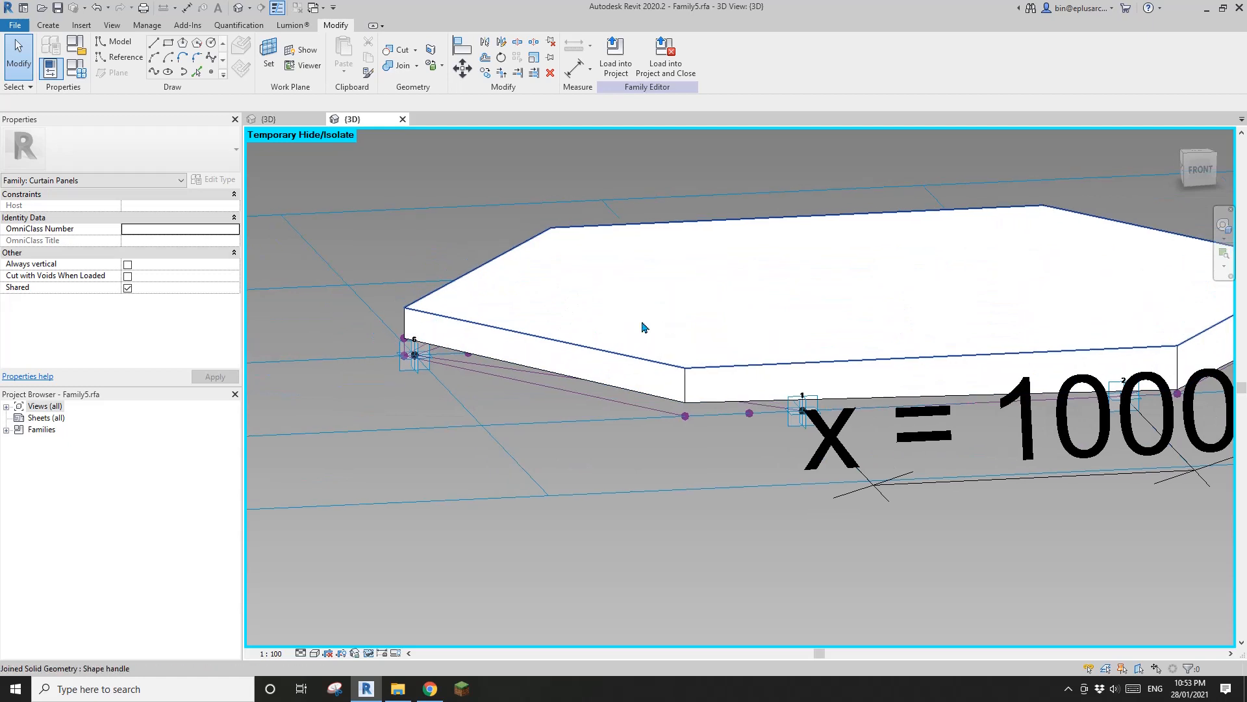
Step: Check the panel's joined solid and its top face by selecting each one in turn
{"action": "left_click", "coordinate": [807, 322]}
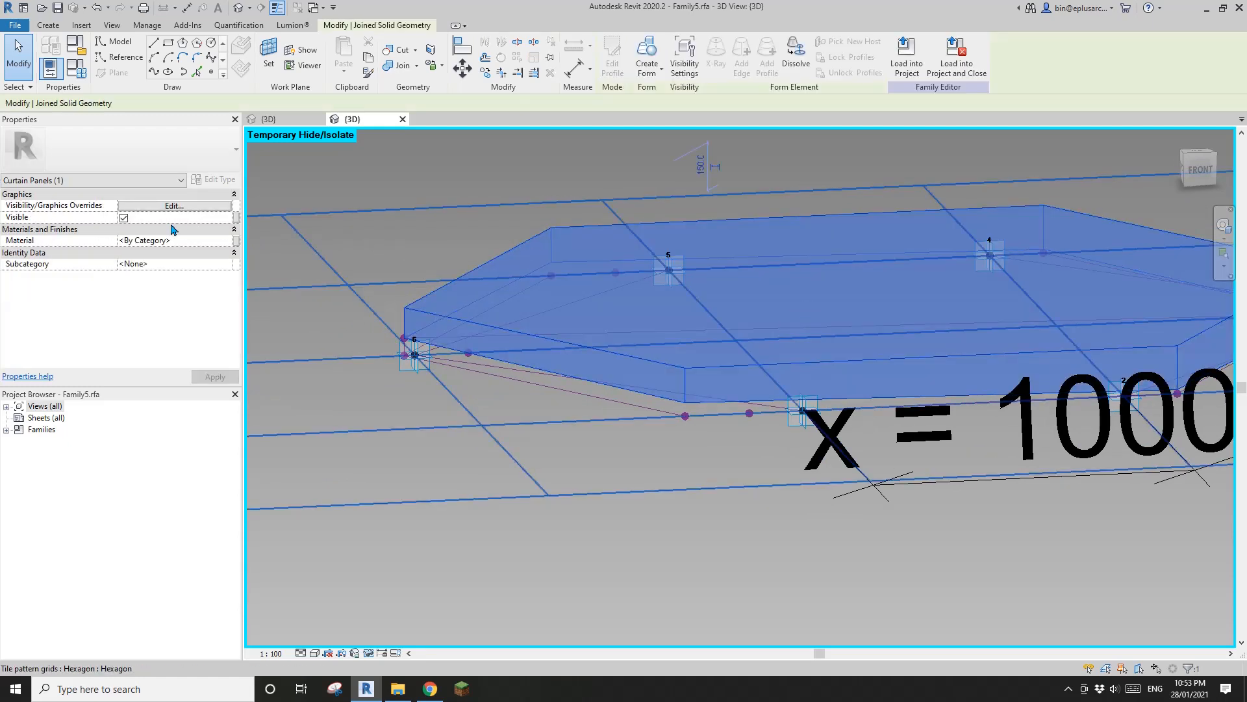
{"action": "scroll", "coordinate": [488, 294], "scroll_direction": "down", "scroll_amount": 1}
{"action": "mouse_move", "coordinate": [492, 296]}
{"action": "middle_mouse_down"}
{"action": "mouse_move", "coordinate": [449, 282]}
{"action": "mouse_move", "coordinate": [470, 292]}
{"action": "middle_mouse_up"}
{"action": "left_click", "coordinate": [1117, 318]}
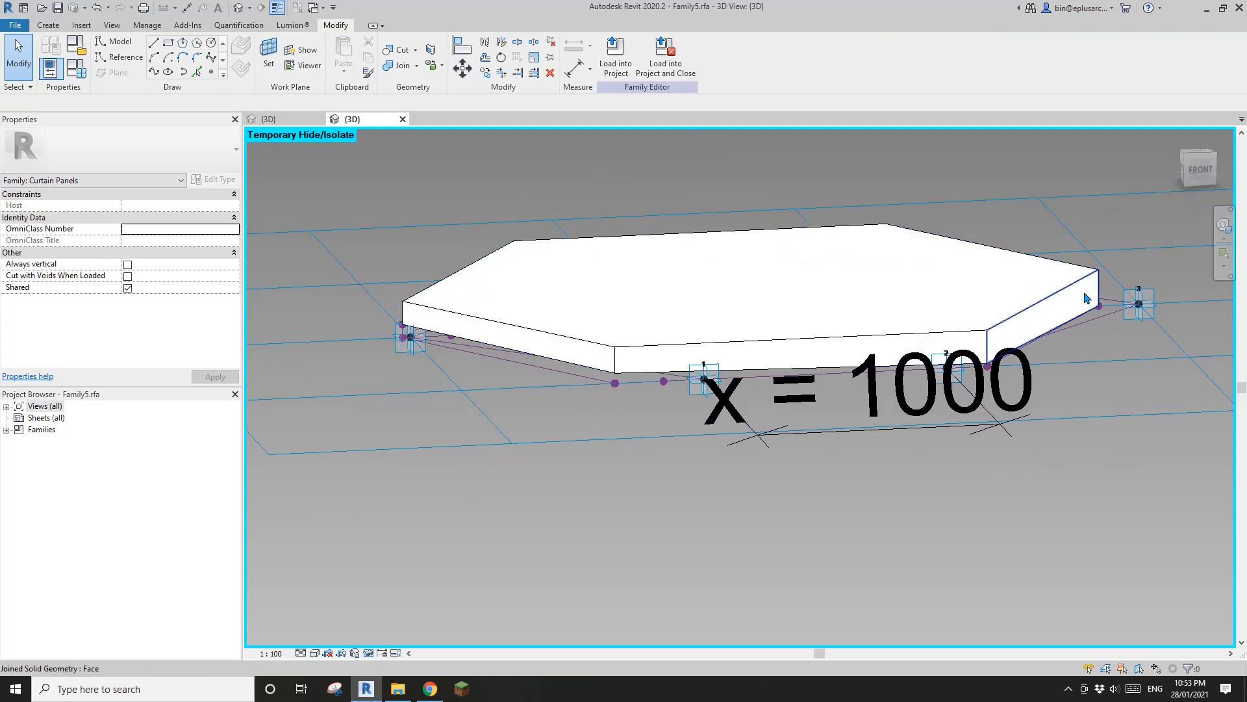
{"action": "left_click", "coordinate": [956, 270]}
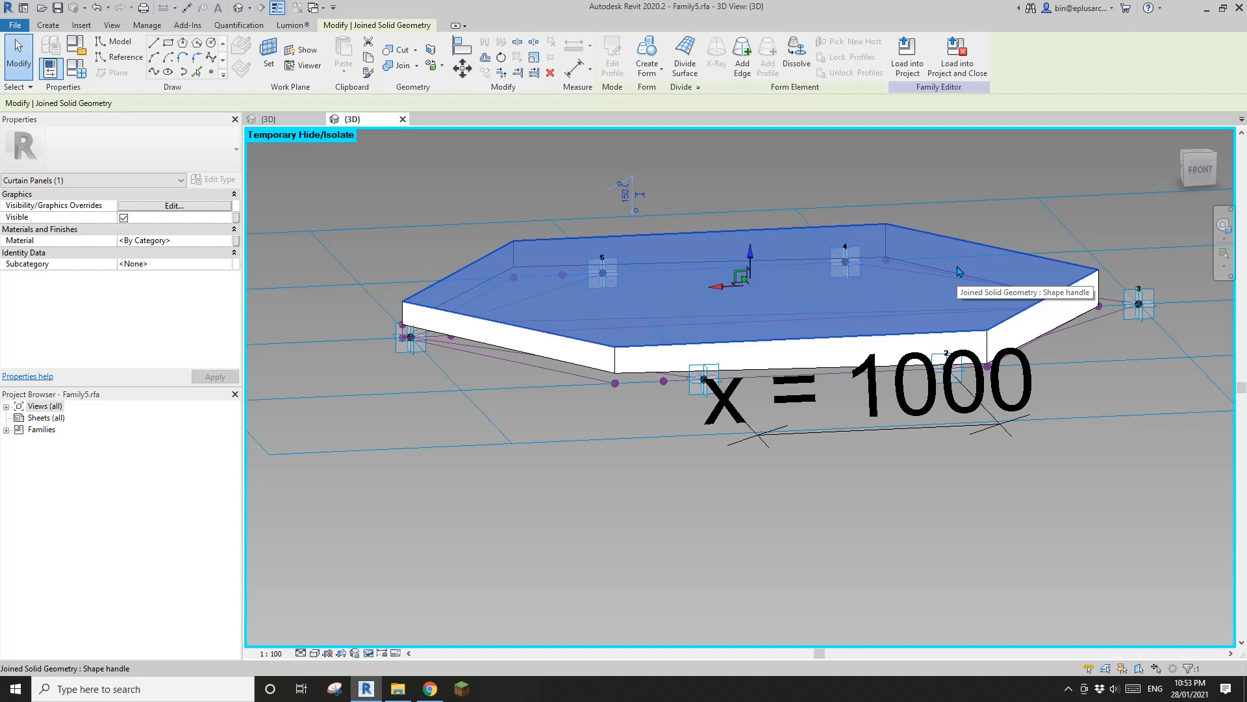
{"action": "key", "text": "Tab"}
{"action": "left_click", "coordinate": [957, 271]}
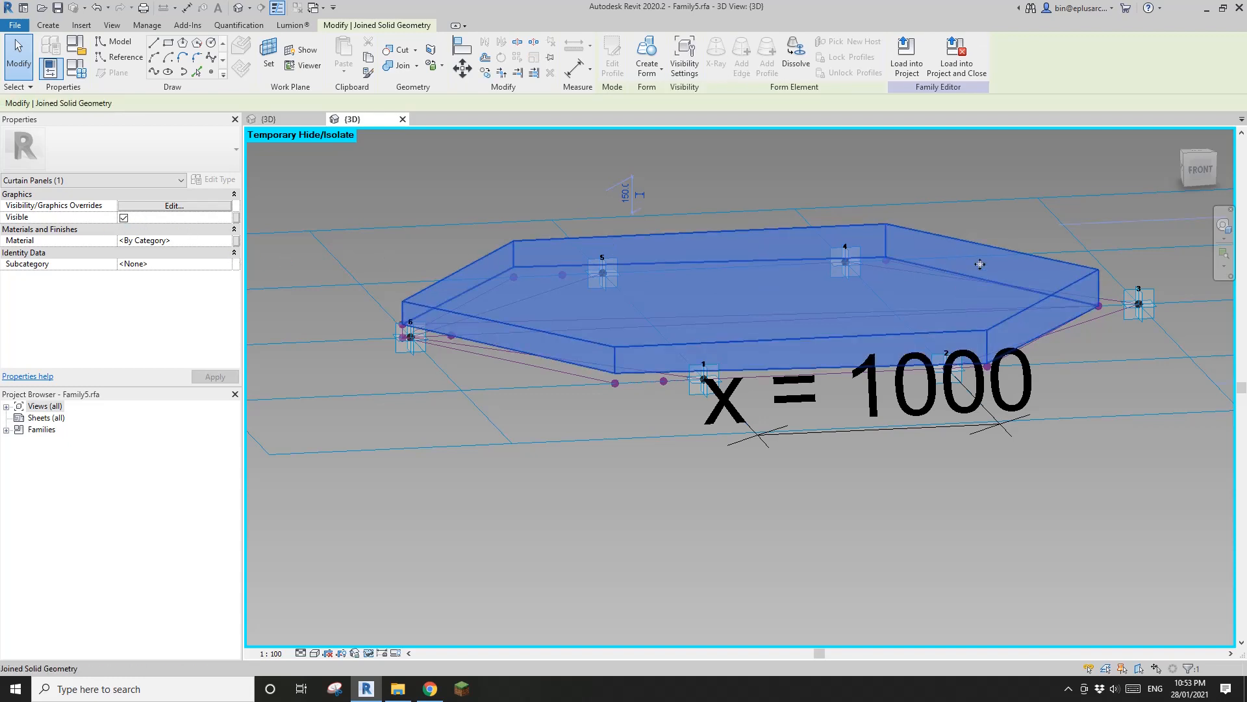
{"action": "left_click", "coordinate": [989, 265]}
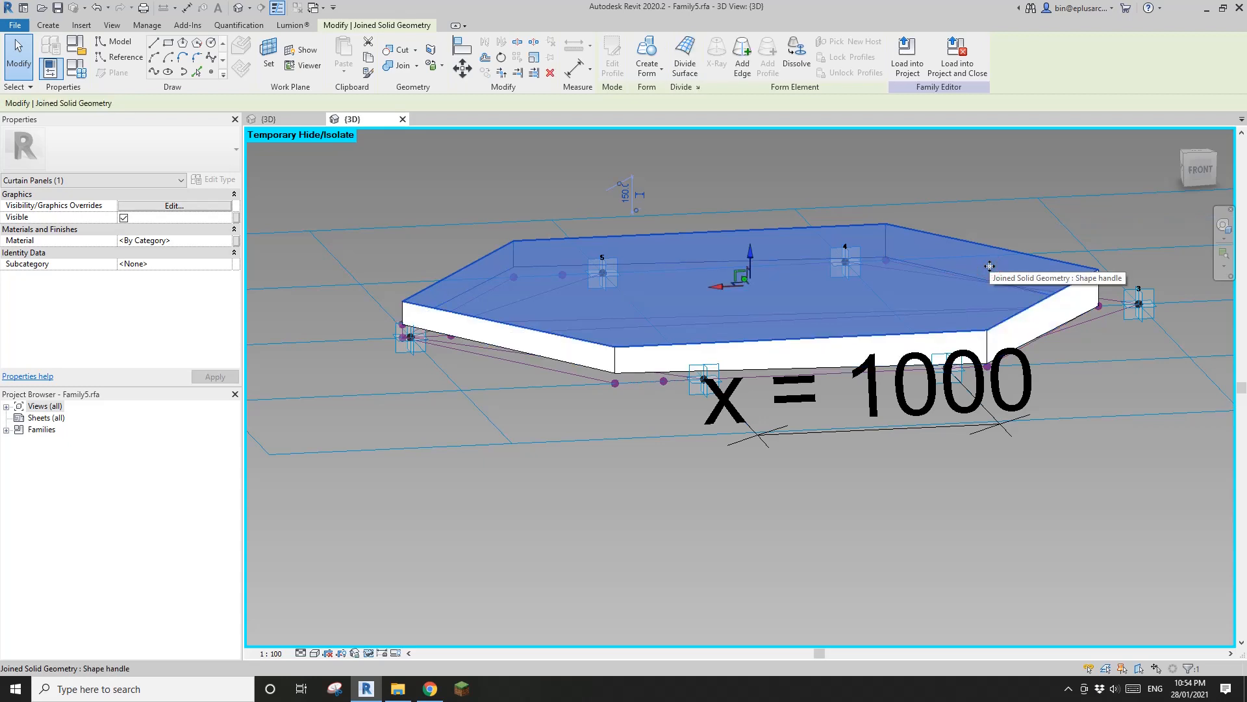
{"action": "left_click", "coordinate": [989, 266]}
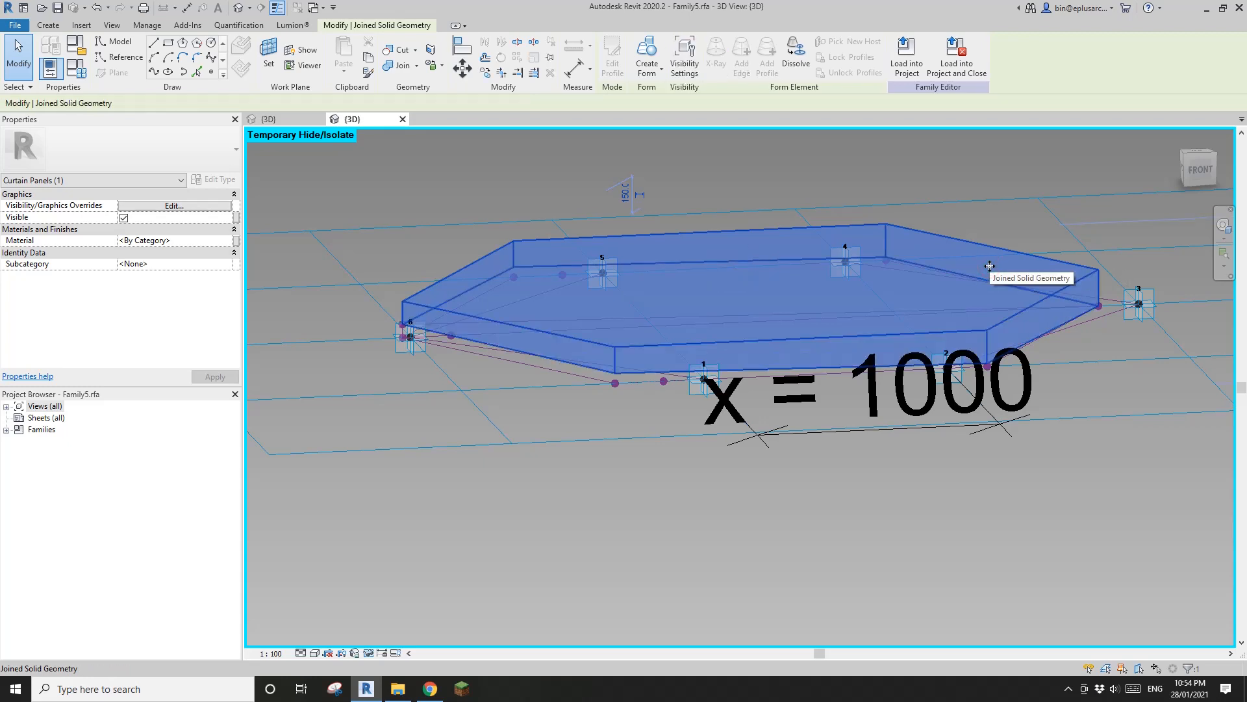
{"action": "key", "text": "Escape"}
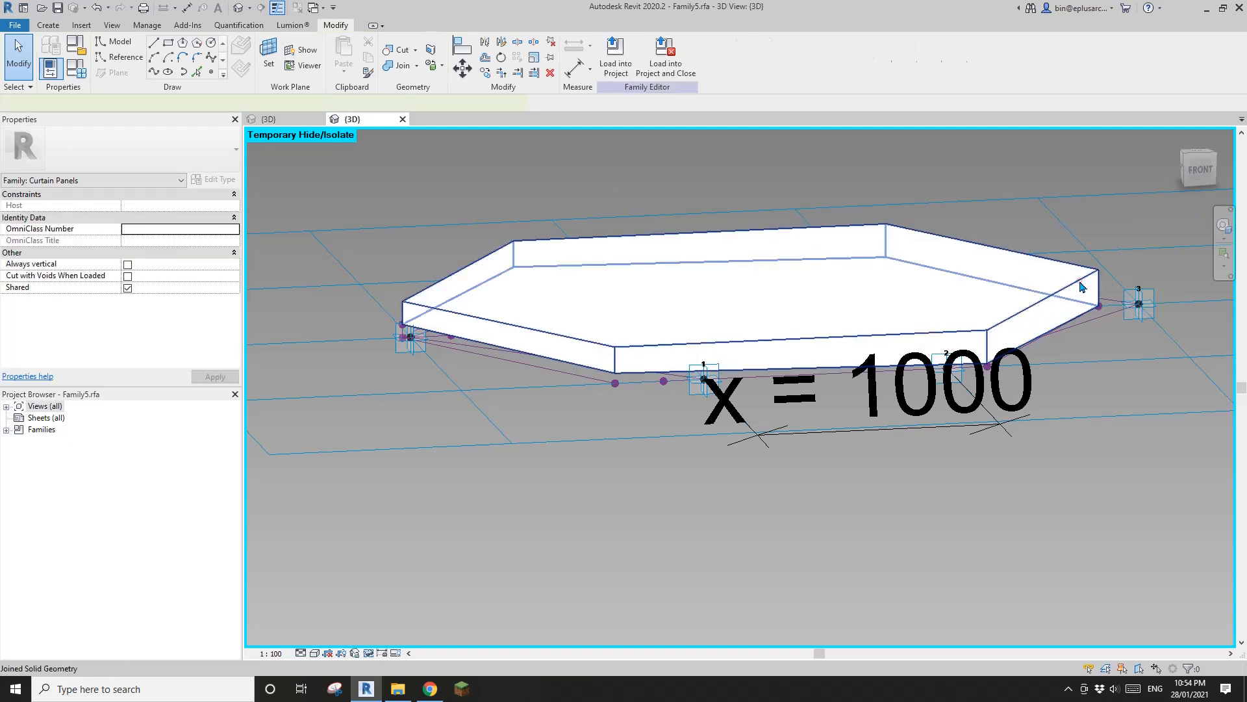
Step: Check the panel's side face between points 2 and 3 against the whole joined solid
{"action": "left_click", "coordinate": [1082, 286]}
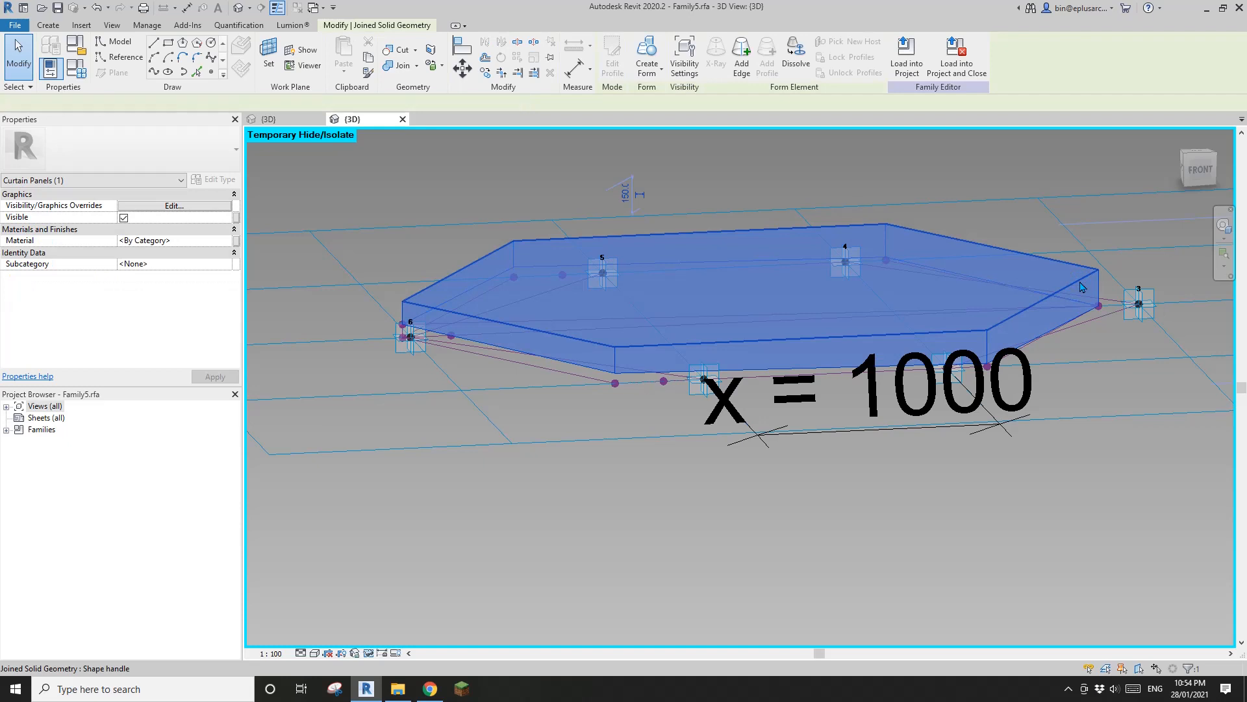
{"action": "key", "text": "Tab"}
{"action": "left_click", "coordinate": [1082, 286]}
{"action": "left_click", "coordinate": [1081, 287]}
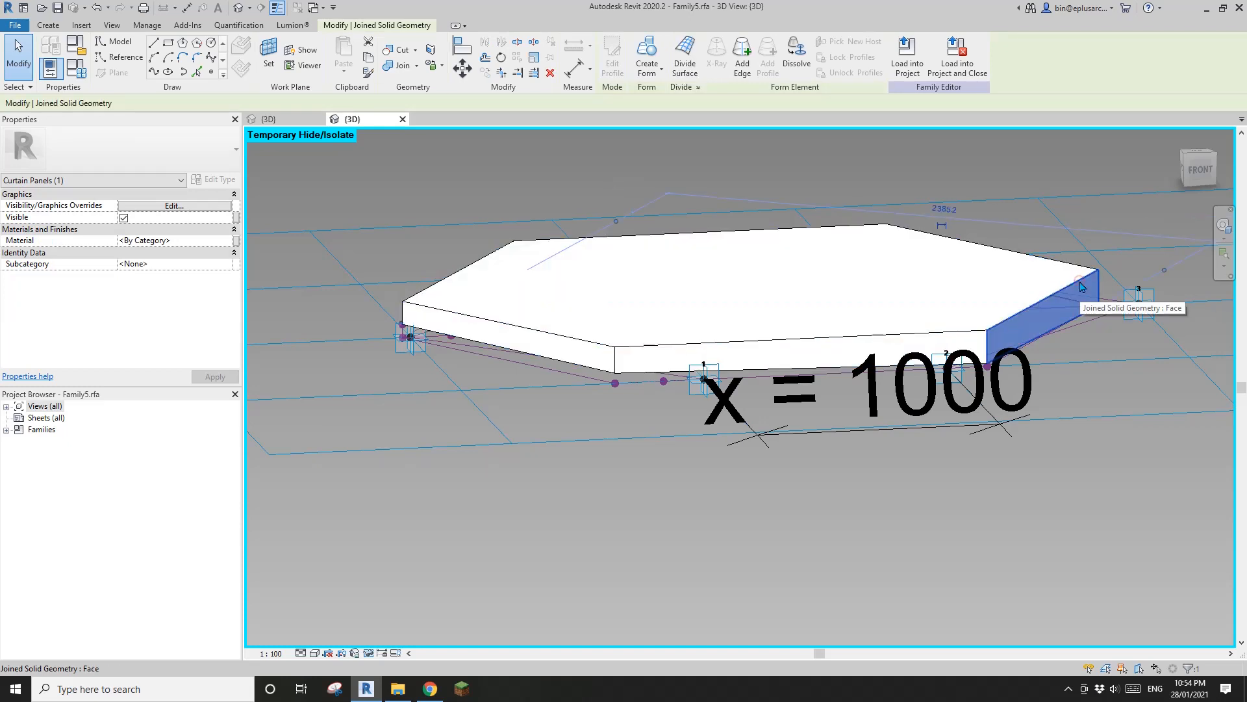
{"action": "left_click", "coordinate": [1081, 286]}
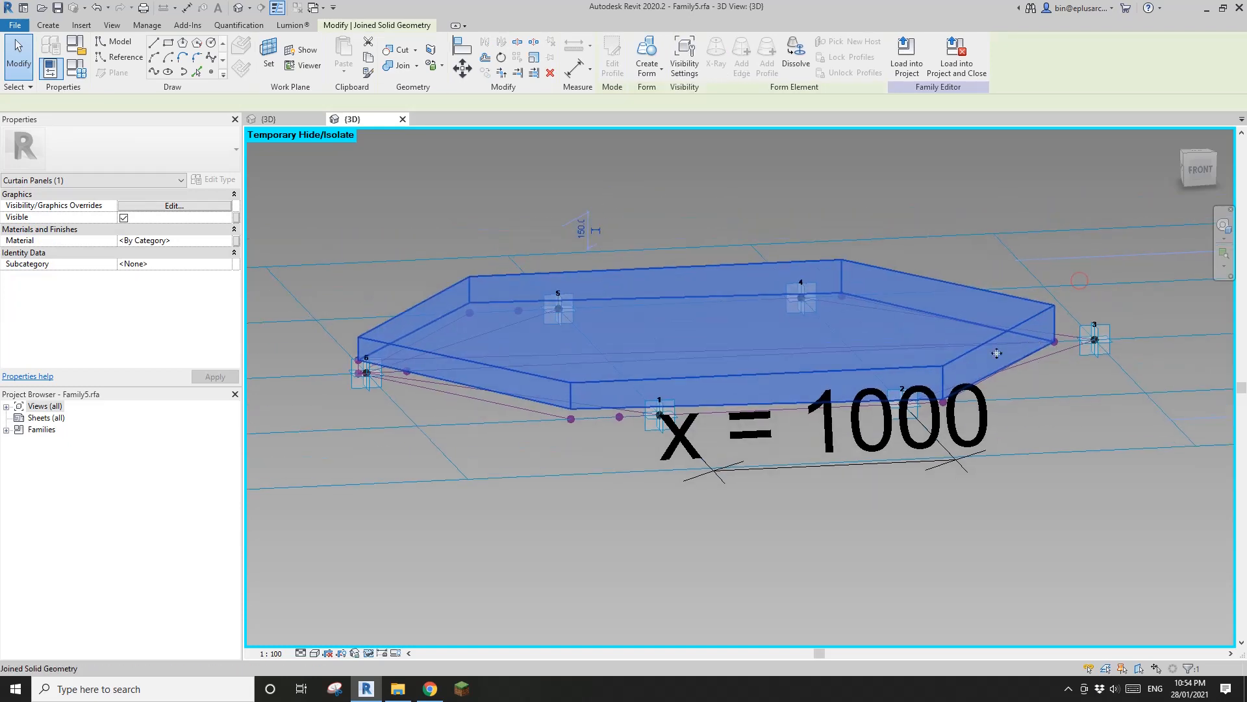
{"action": "middle_click_drag", "start_coordinate": [1082, 286], "coordinate": [975, 296], "text": "shift"}
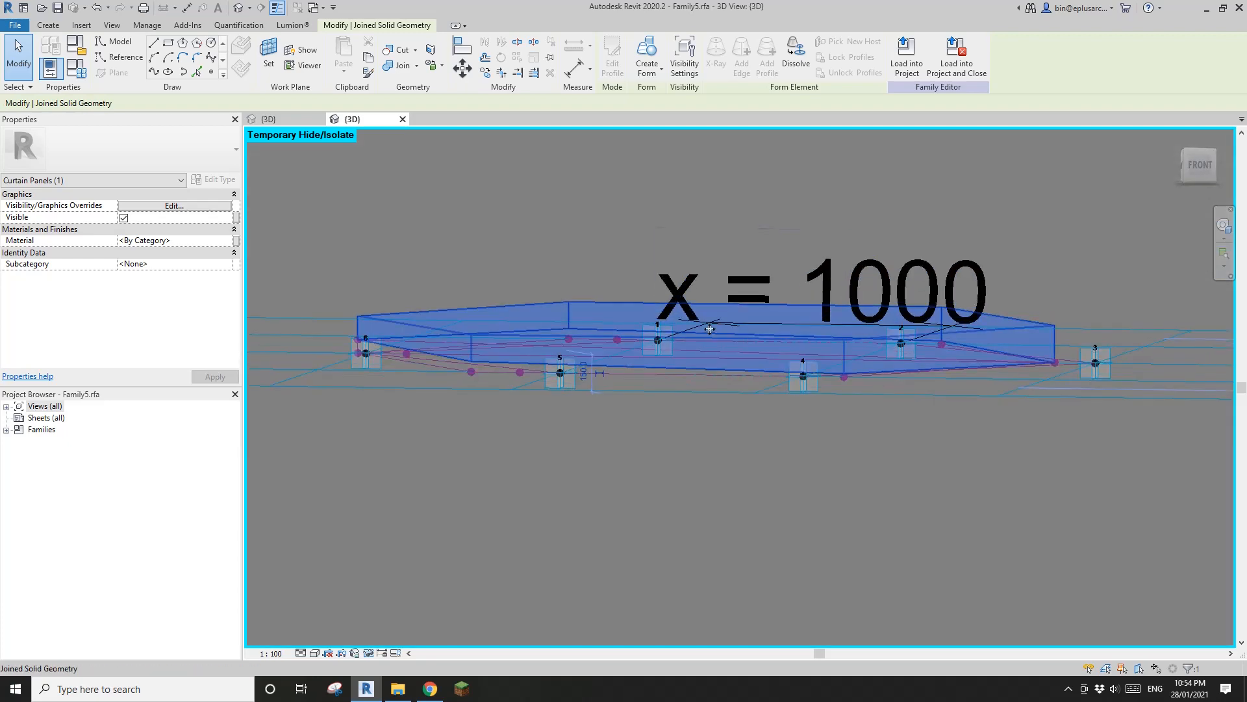
{"action": "key", "text": "Escape"}
Step: Inspect the panel's underside near point 6 and recheck the side face near point 3
{"action": "scroll", "coordinate": [476, 349], "scroll_direction": "up", "scroll_amount": 2}
{"action": "middle_click_drag", "start_coordinate": [476, 350], "coordinate": [555, 304]}
{"action": "scroll", "coordinate": [523, 334], "scroll_direction": "down", "scroll_amount": 1}
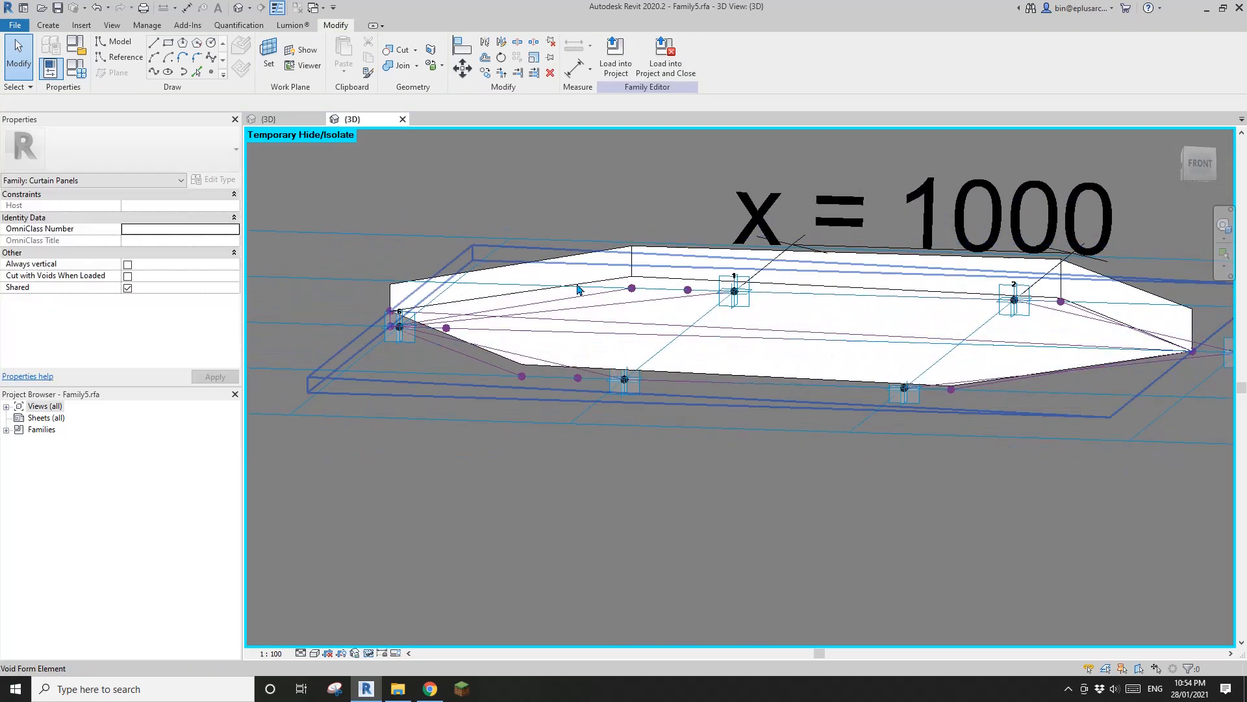
{"action": "left_click", "coordinate": [398, 300]}
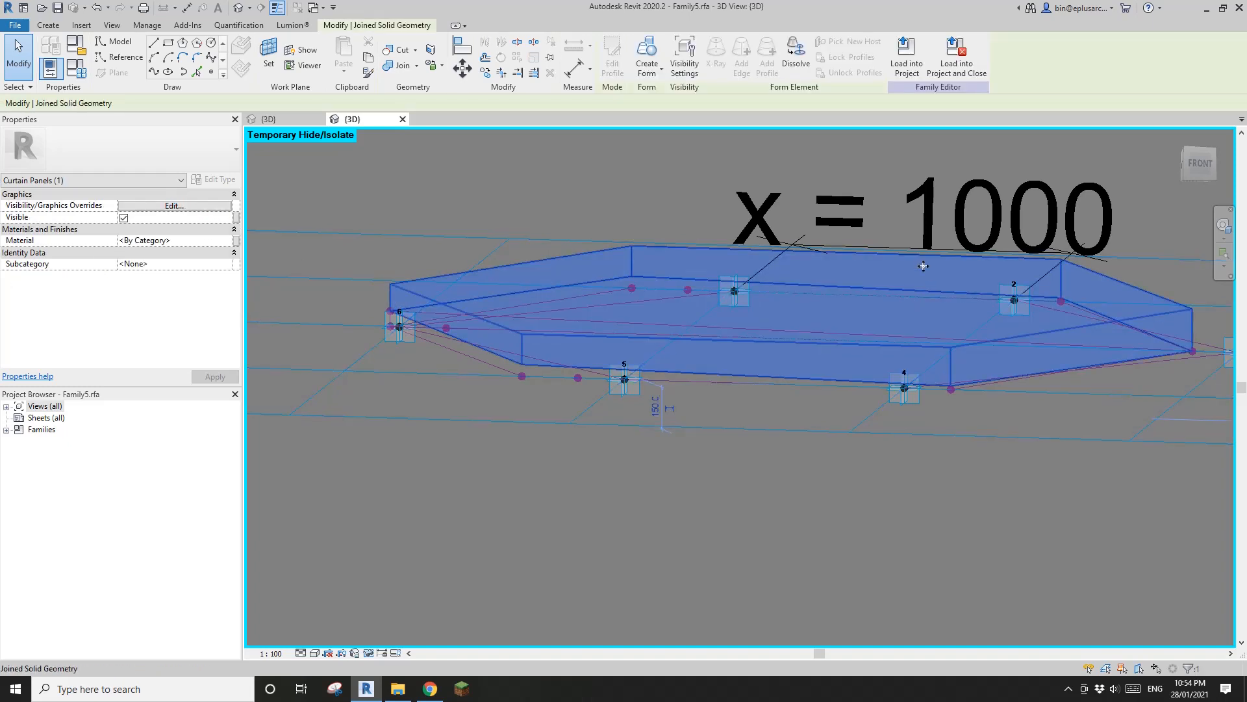
{"action": "middle_click_drag", "start_coordinate": [924, 267], "coordinate": [861, 357], "text": "shift"}
{"action": "key", "text": "Escape"}
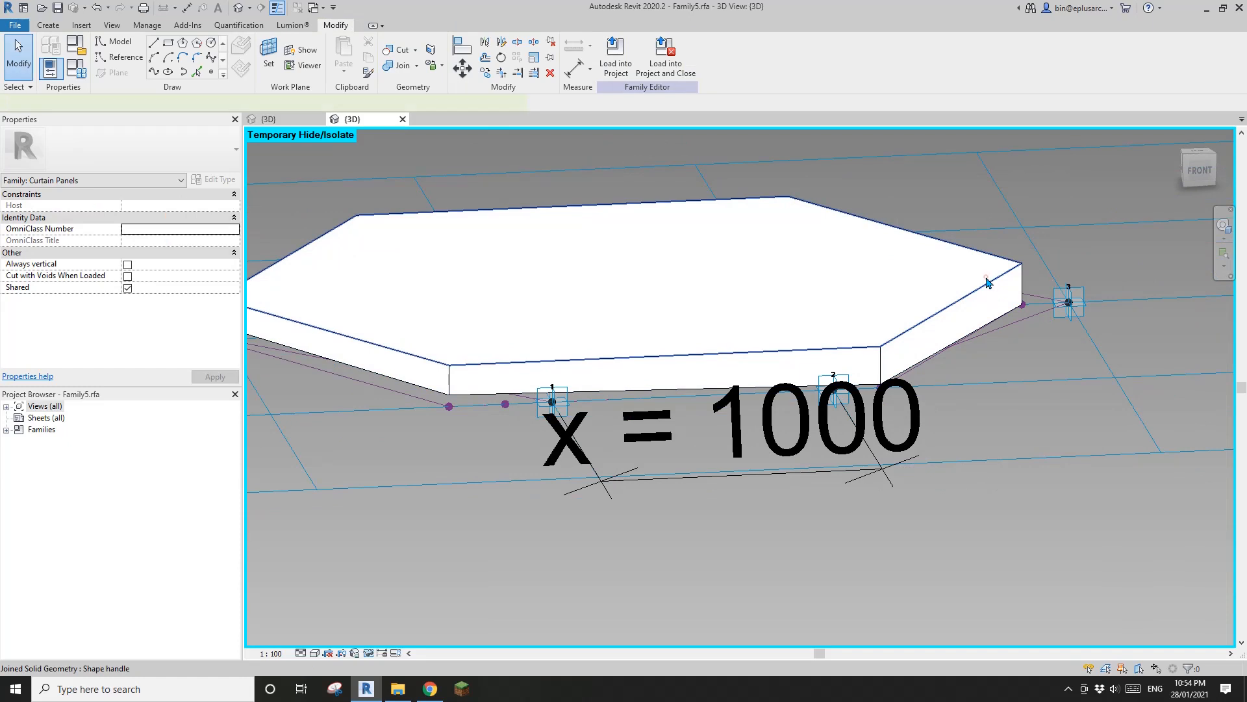
{"action": "left_click", "coordinate": [994, 284]}
{"action": "key", "text": "Escape"}
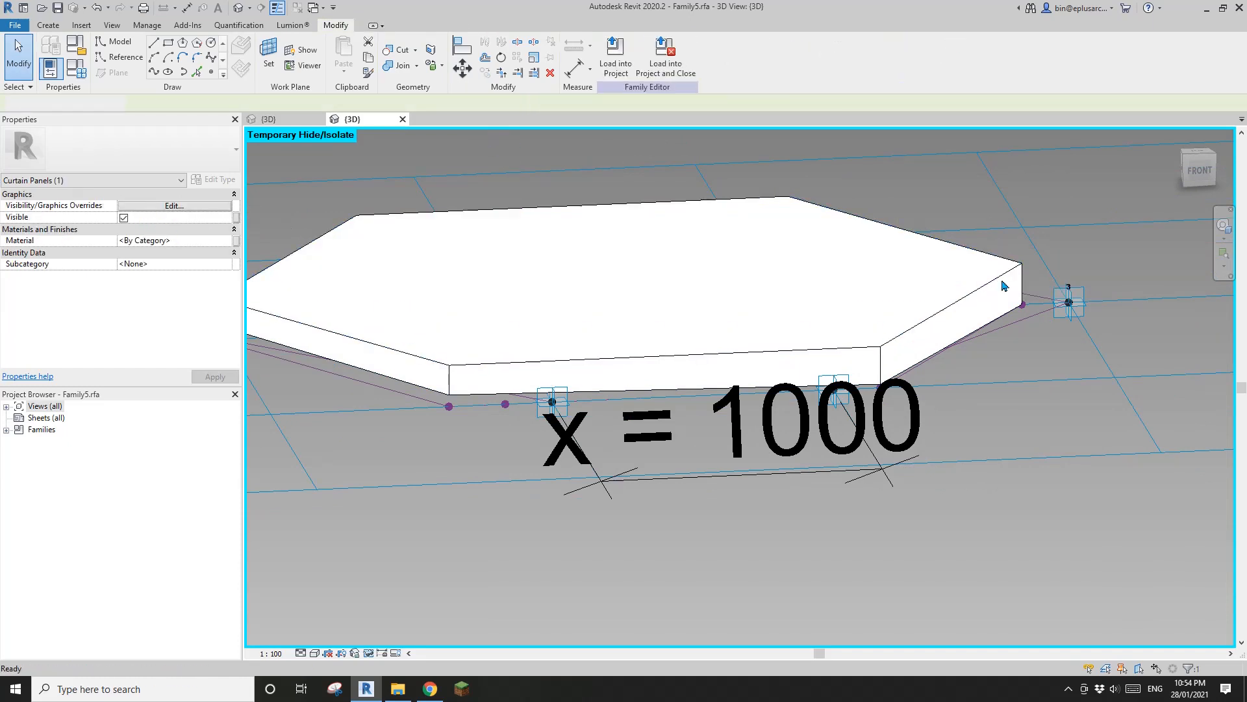
{"action": "left_click", "coordinate": [1002, 283]}
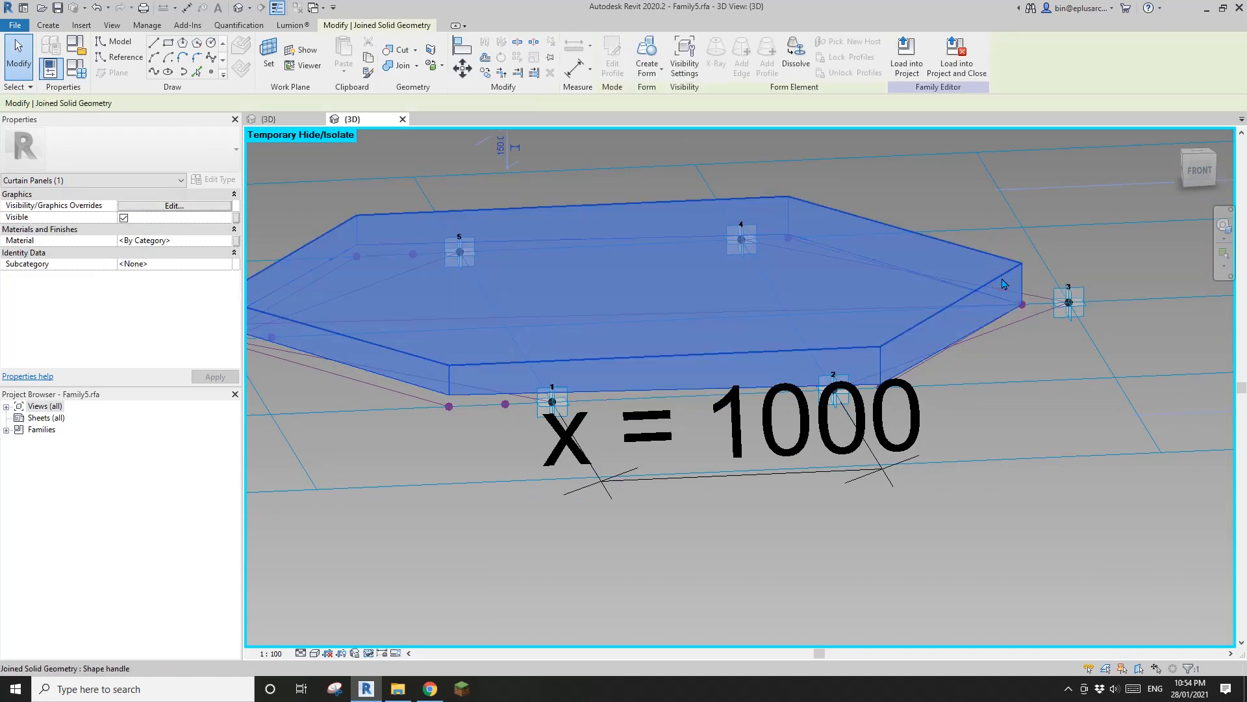
{"action": "left_click", "coordinate": [1003, 283]}
{"action": "left_click", "coordinate": [1003, 284]}
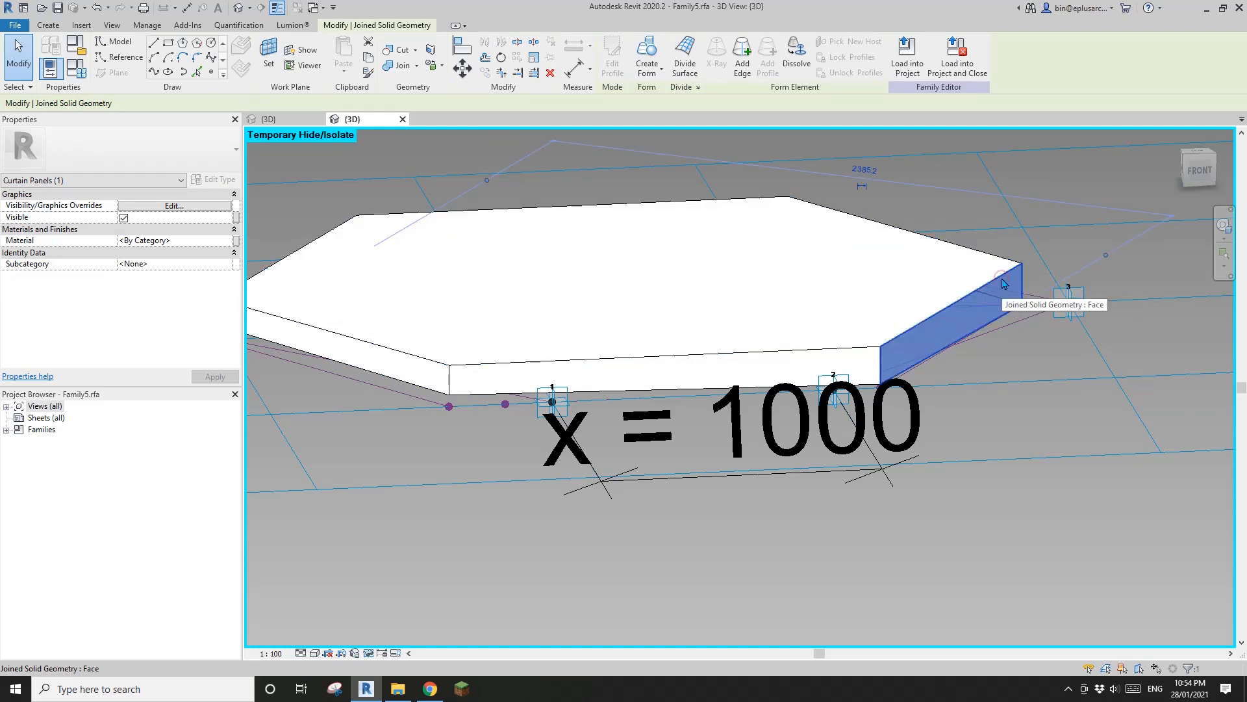
{"action": "key", "text": "Escape"}
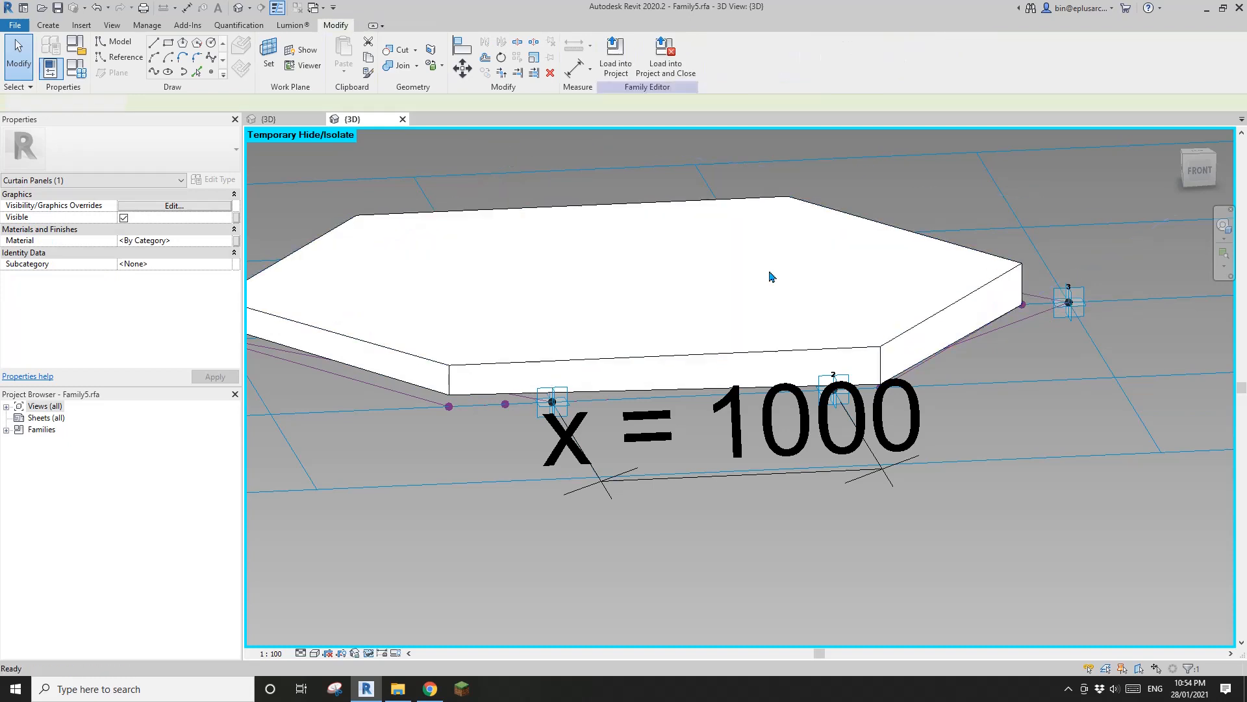
Step: Reset Temporary Hide/Isolate in the 3D view of the hexagonal panel
{"action": "scroll", "coordinate": [751, 297], "scroll_direction": "down", "scroll_amount": 2}
{"action": "key", "text": "h"}
{"action": "key", "text": "r"}
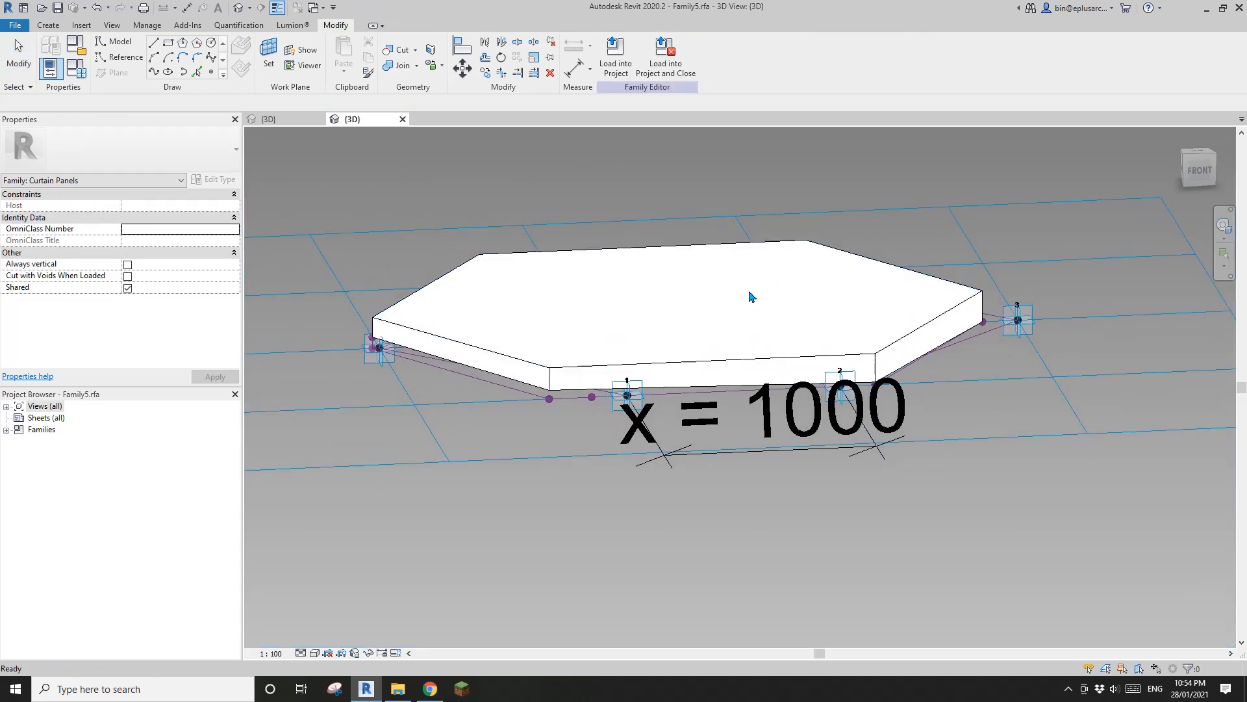
{"action": "scroll", "coordinate": [290, 146], "scroll_direction": "down", "scroll_amount": 1}
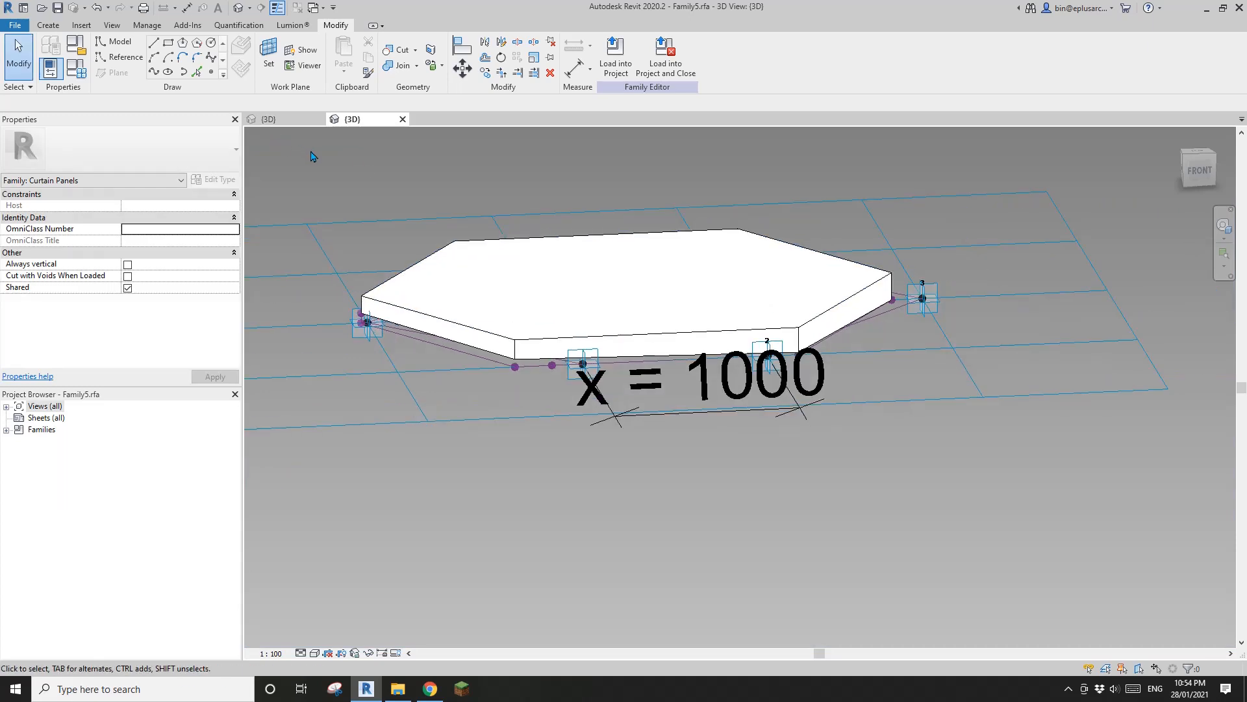
{"action": "scroll", "coordinate": [322, 171], "scroll_direction": "up", "scroll_amount": 1}
{"action": "middle_click_drag", "start_coordinate": [673, 209], "coordinate": [633, 203]}
{"action": "scroll", "coordinate": [633, 203], "scroll_direction": "up", "scroll_amount": 1}
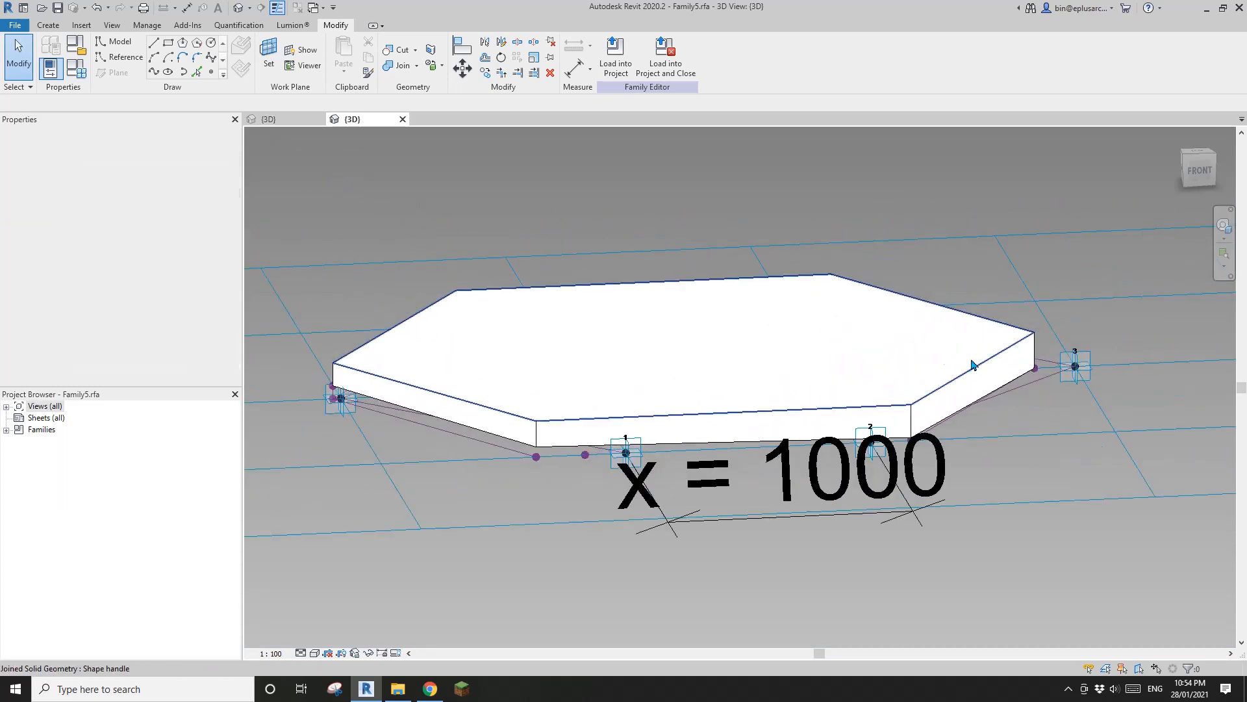
Step: Select the form element within the panel's joined solid and examine how its Positive Offset sets the extent above the base
{"action": "left_click", "coordinate": [997, 363]}
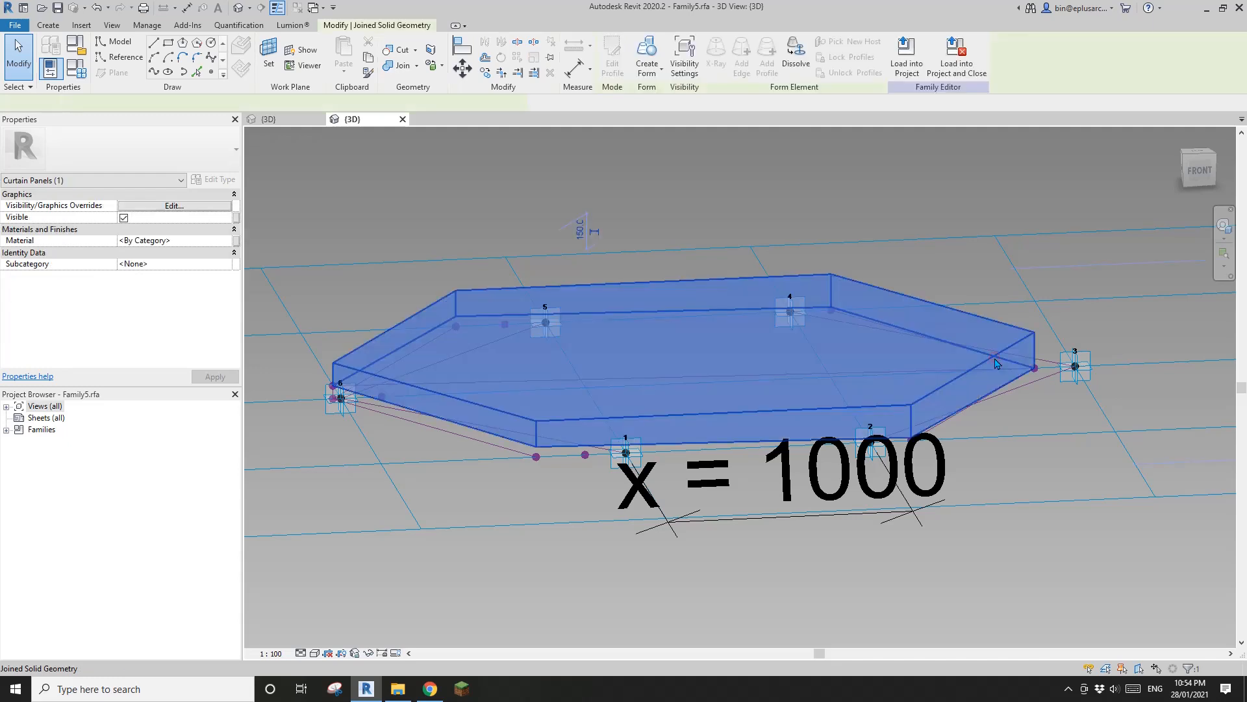
{"action": "key", "text": "Tab"}
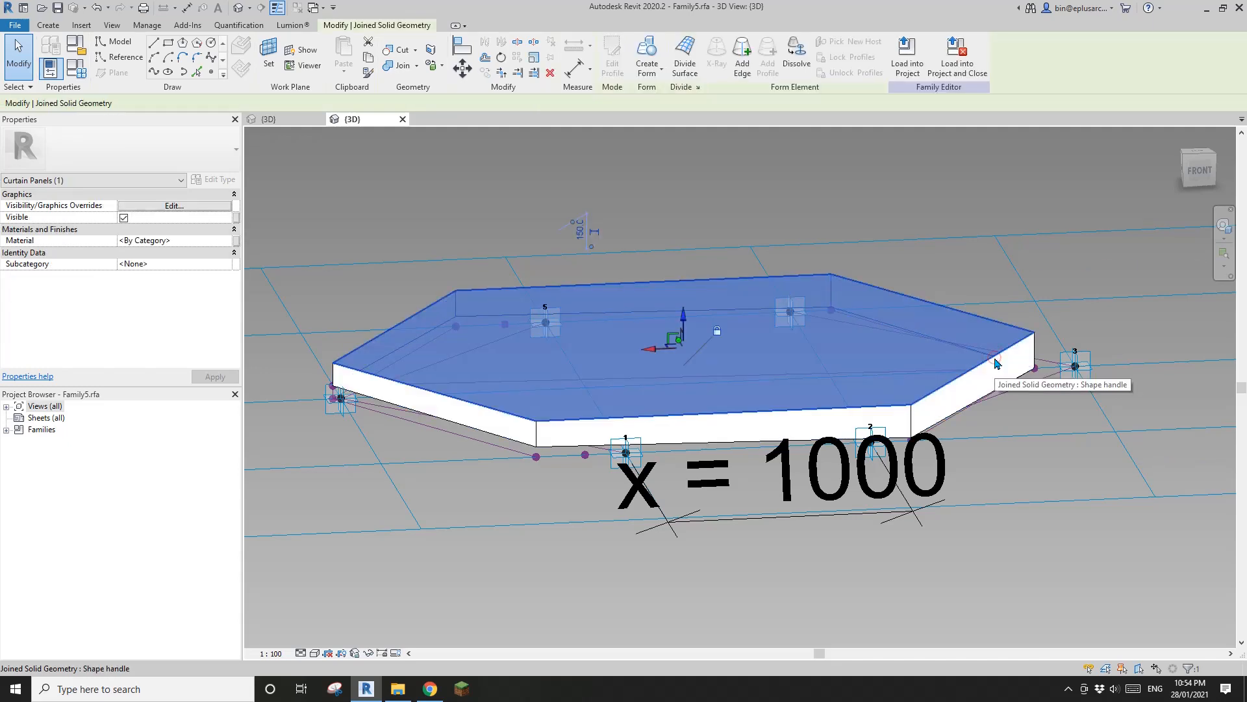
{"action": "left_click", "coordinate": [997, 362]}
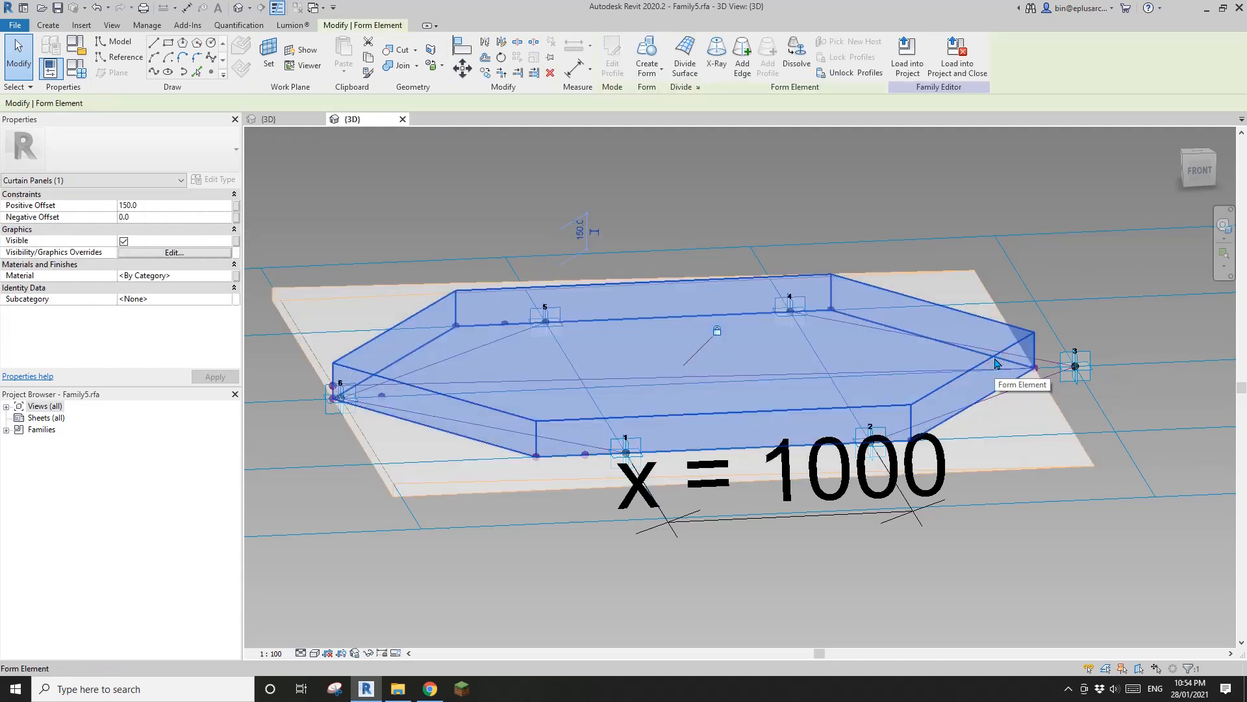
{"action": "middle_click_drag", "start_coordinate": [884, 334], "coordinate": [665, 432], "text": "shift"}
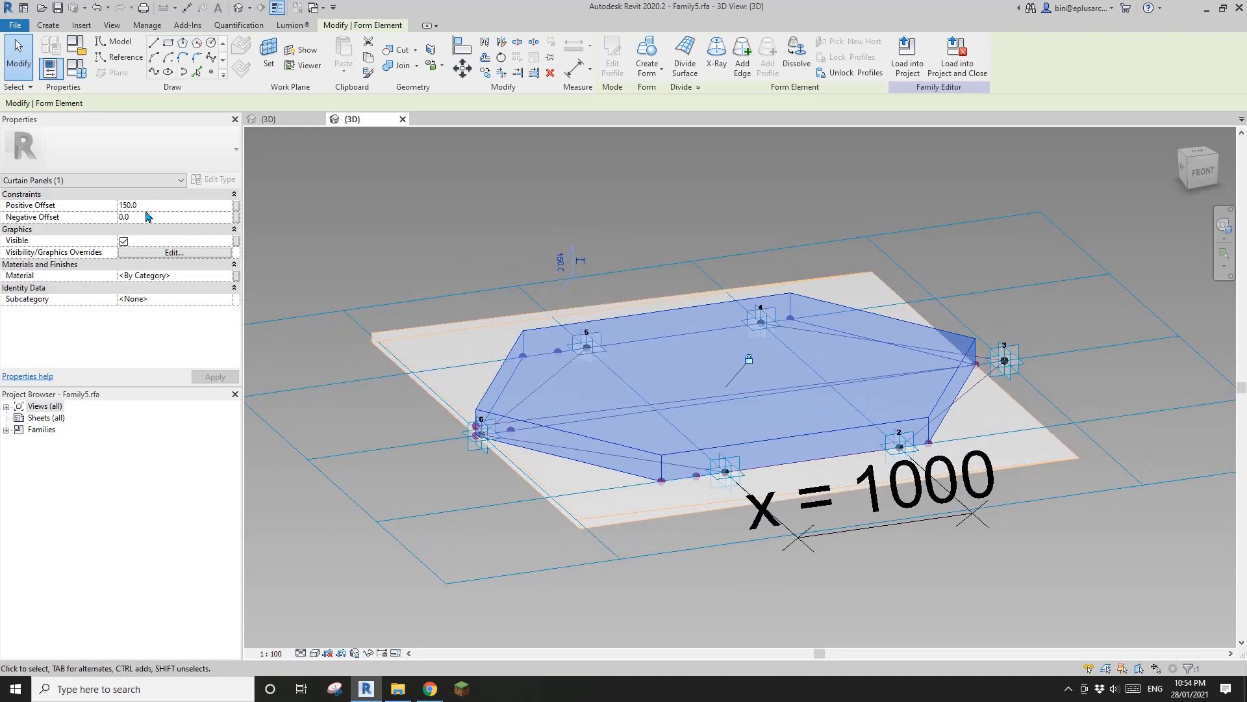
{"action": "middle_click_drag", "start_coordinate": [521, 419], "coordinate": [533, 364], "text": "shift"}
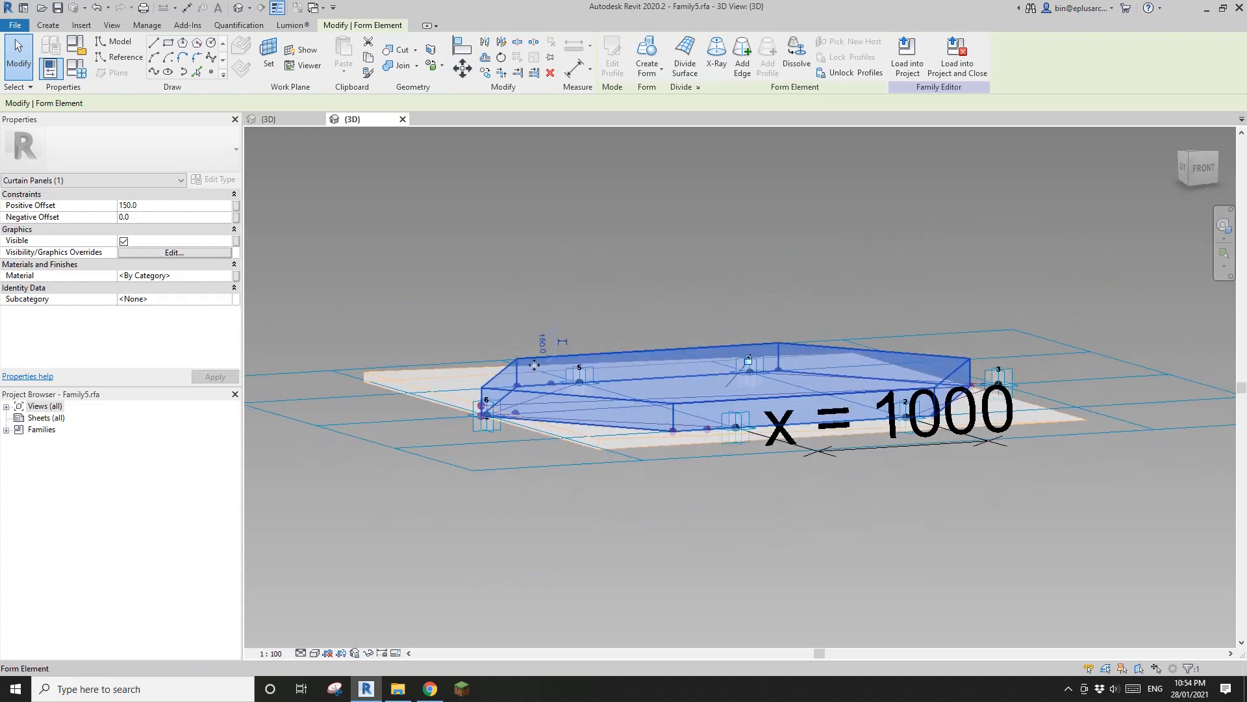
{"action": "middle_click_drag", "start_coordinate": [946, 364], "coordinate": [942, 422], "text": "shift"}
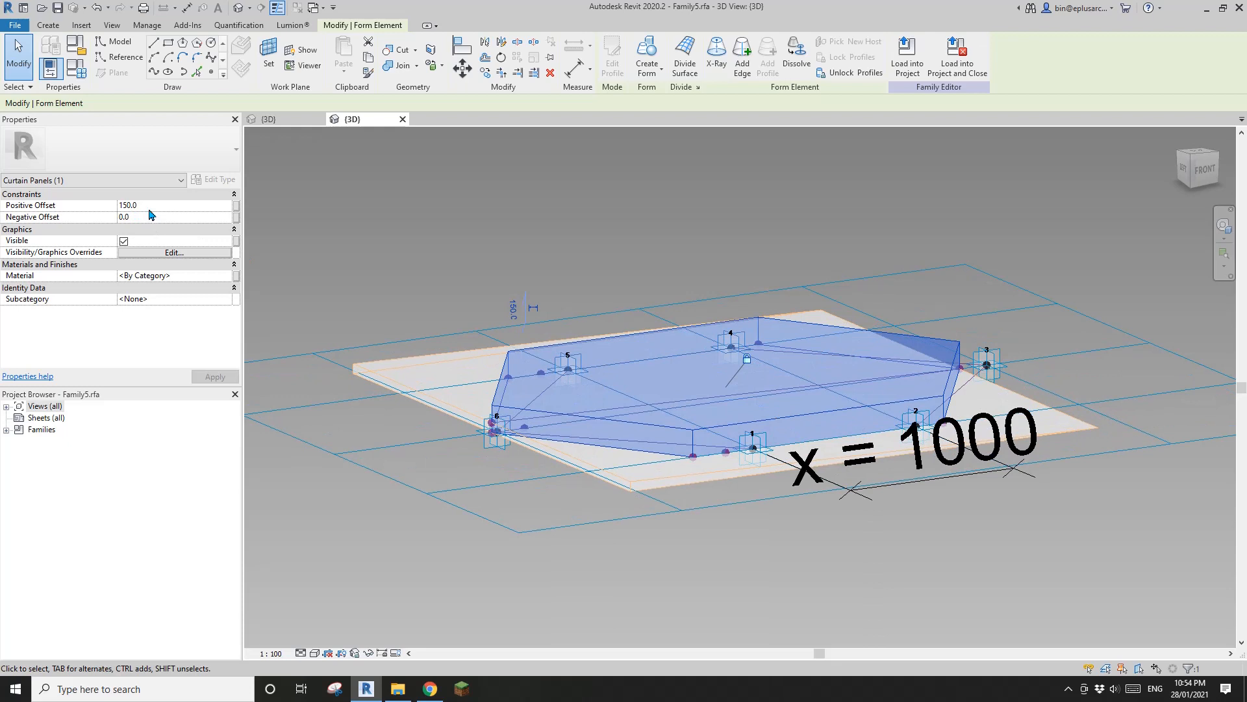
{"action": "middle_click_drag", "start_coordinate": [423, 266], "coordinate": [429, 284], "text": "shift"}
{"action": "scroll", "coordinate": [423, 284], "scroll_direction": "up", "scroll_amount": 1}
{"action": "middle_click_drag", "start_coordinate": [330, 272], "coordinate": [361, 280]}
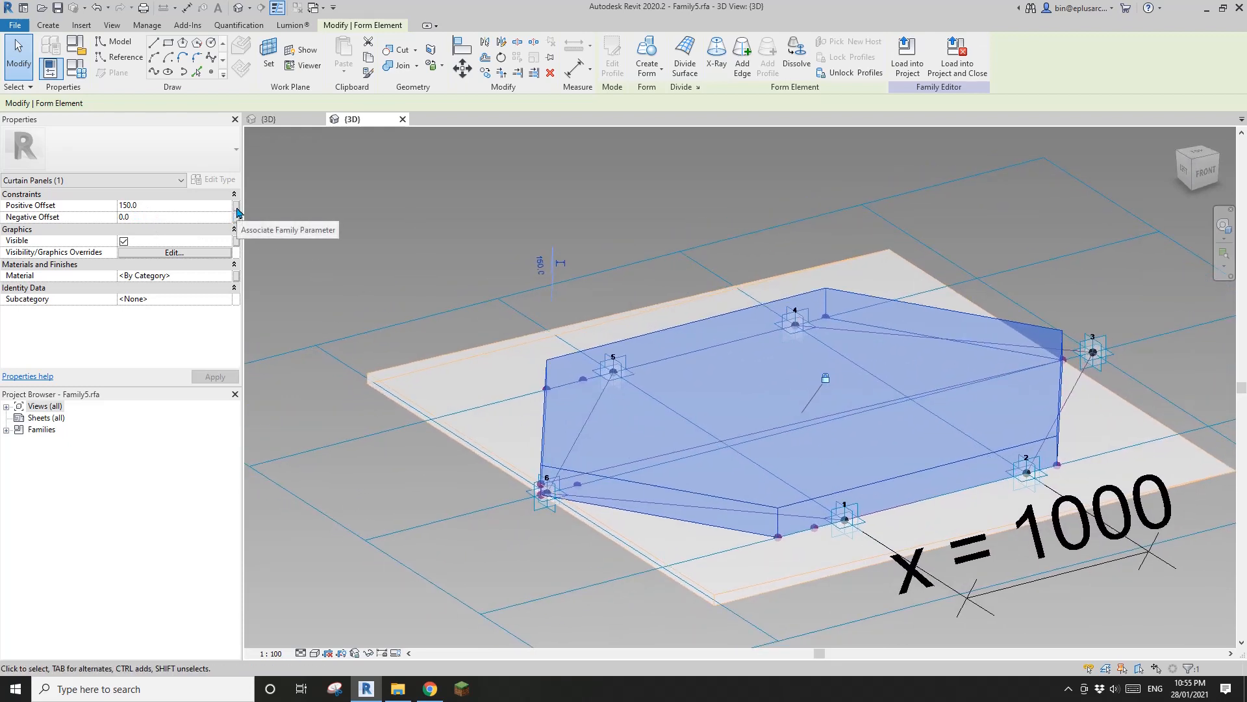
Step: Associate the form's Positive Offset with a new type parameter named Offset P Thickness, grouped under Dimensions
{"action": "left_click", "coordinate": [237, 213]}
{"action": "left_click_drag", "start_coordinate": [842, 209], "coordinate": [508, 178]}
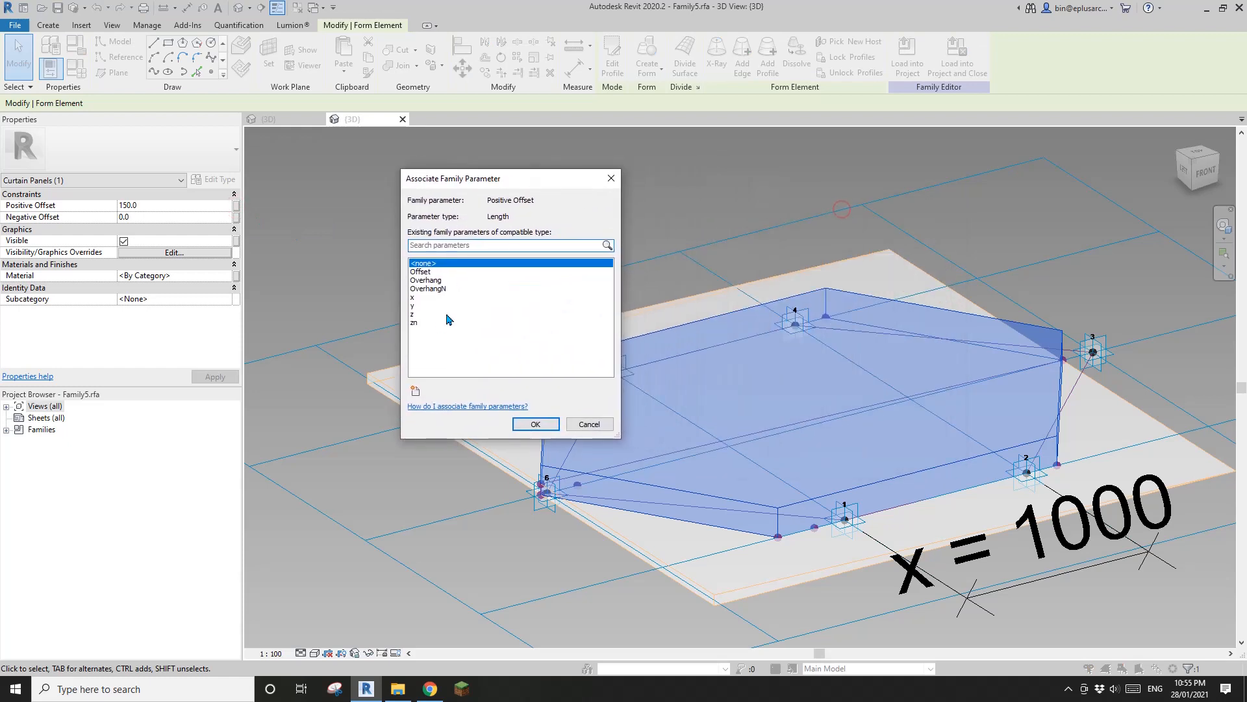
{"action": "left_click", "coordinate": [415, 390]}
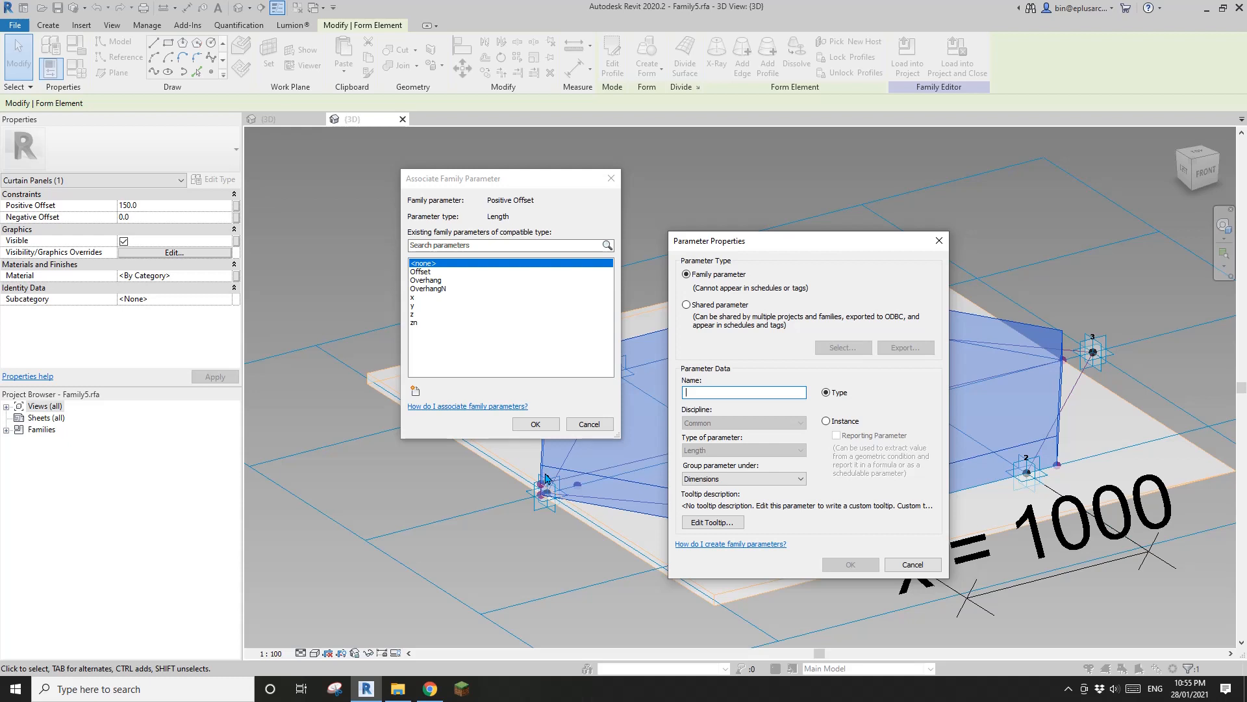
{"action": "type", "text": "OFS P Thickness"}
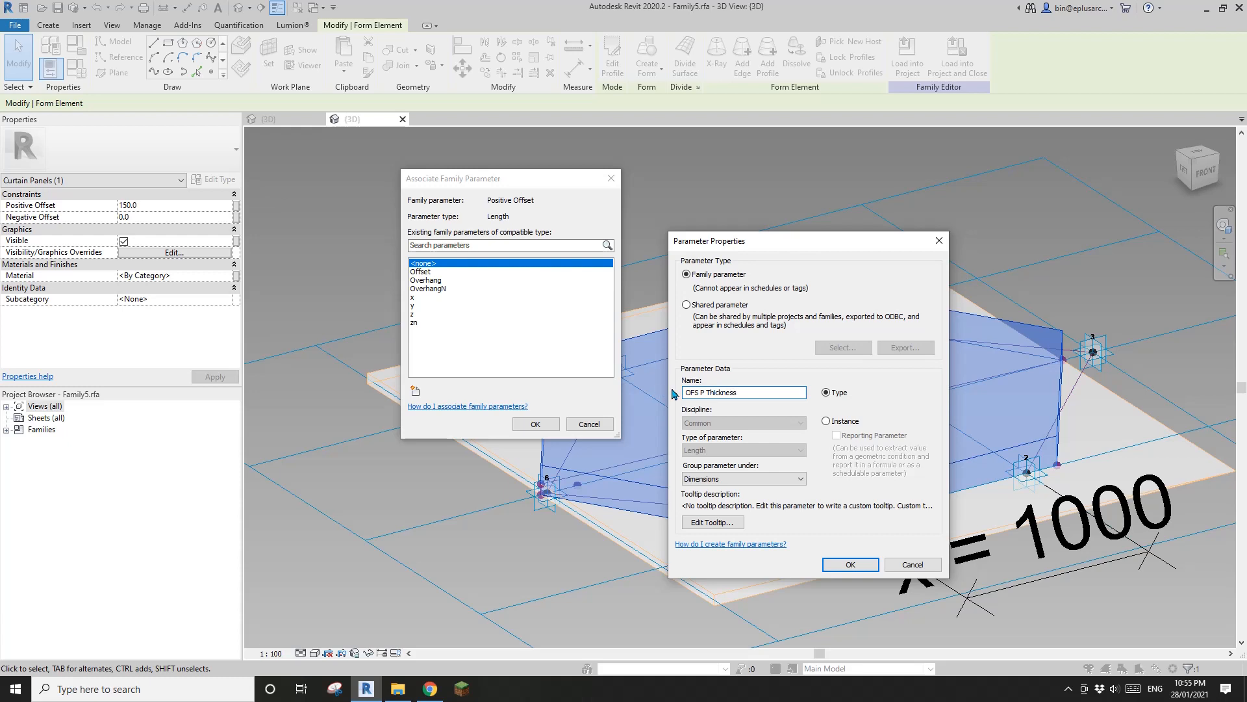
{"action": "key", "text": "BackSpace"}
{"action": "key", "text": "BackSpace"}
{"action": "type", "text": "ffset"}
{"action": "left_click", "coordinate": [850, 565]}
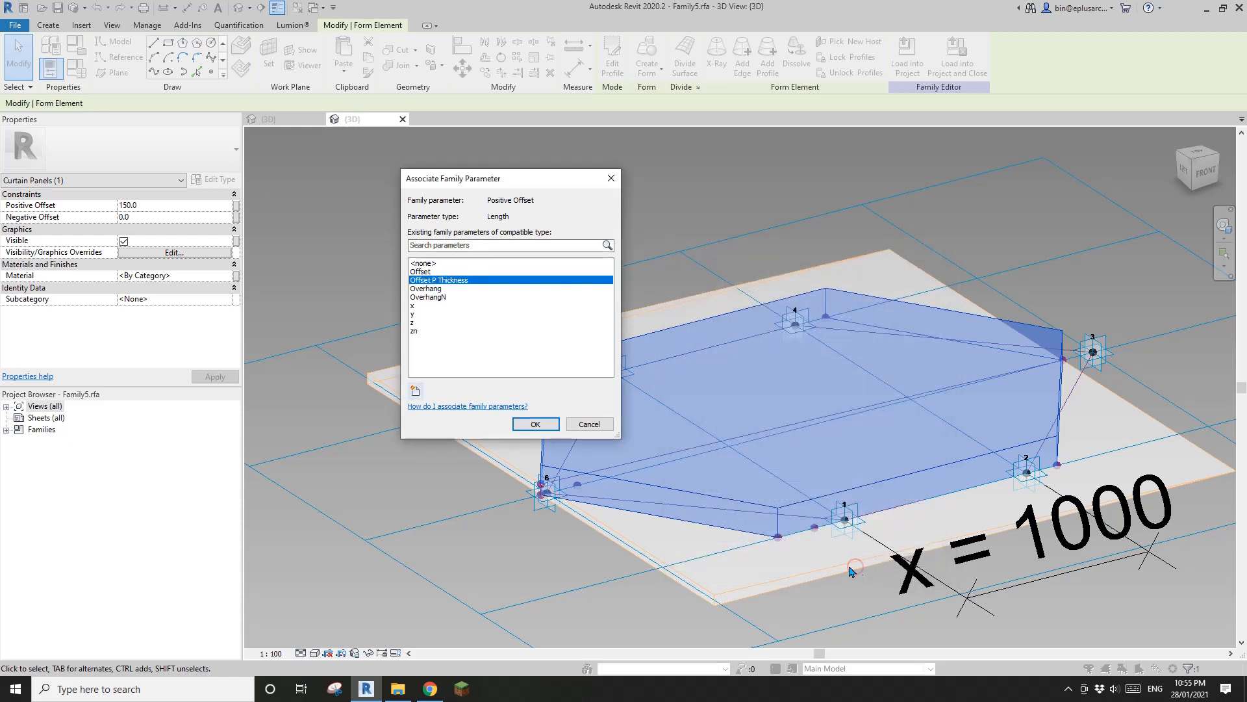
{"action": "left_click", "coordinate": [551, 426]}
Step: Deselect the form and set the Offset parameter to 50 in the family types
{"action": "middle_click_drag", "start_coordinate": [838, 383], "coordinate": [709, 388], "text": "shift"}
{"action": "scroll", "coordinate": [690, 416], "scroll_direction": "up", "scroll_amount": 6}
{"action": "key", "text": "Escape"}
{"action": "middle_click_drag", "start_coordinate": [590, 454], "coordinate": [691, 427]}
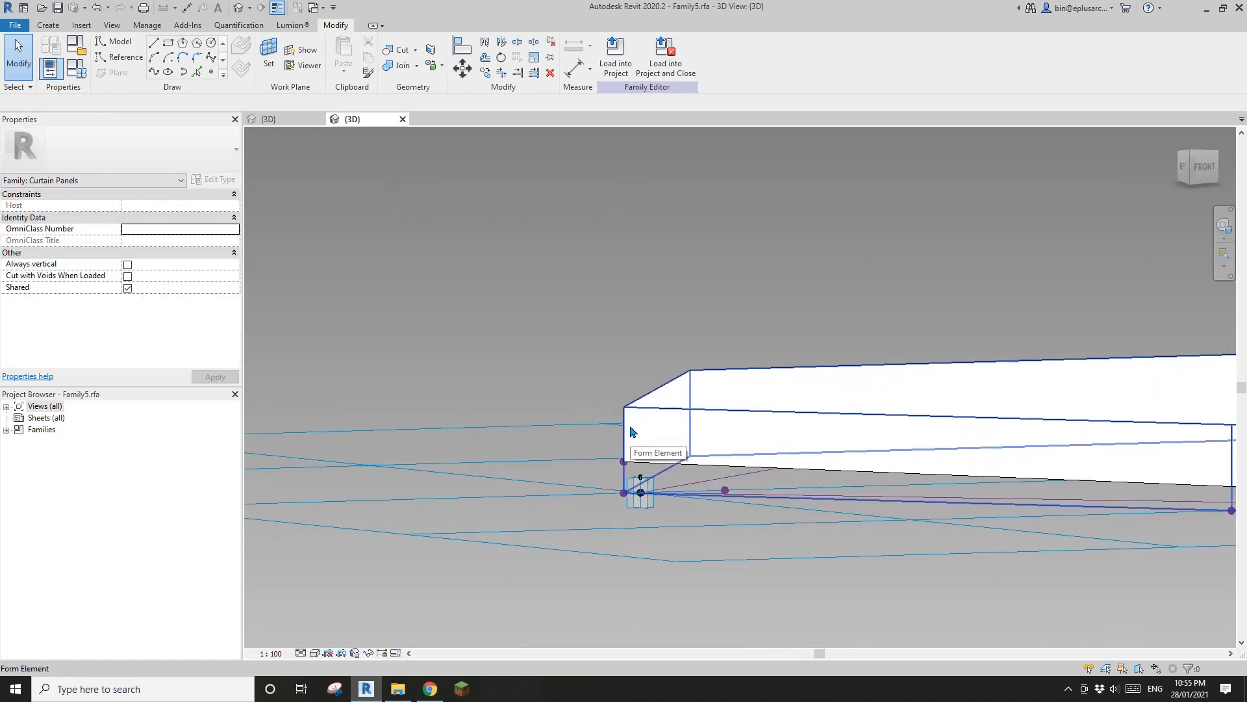
{"action": "left_click", "coordinate": [76, 67]}
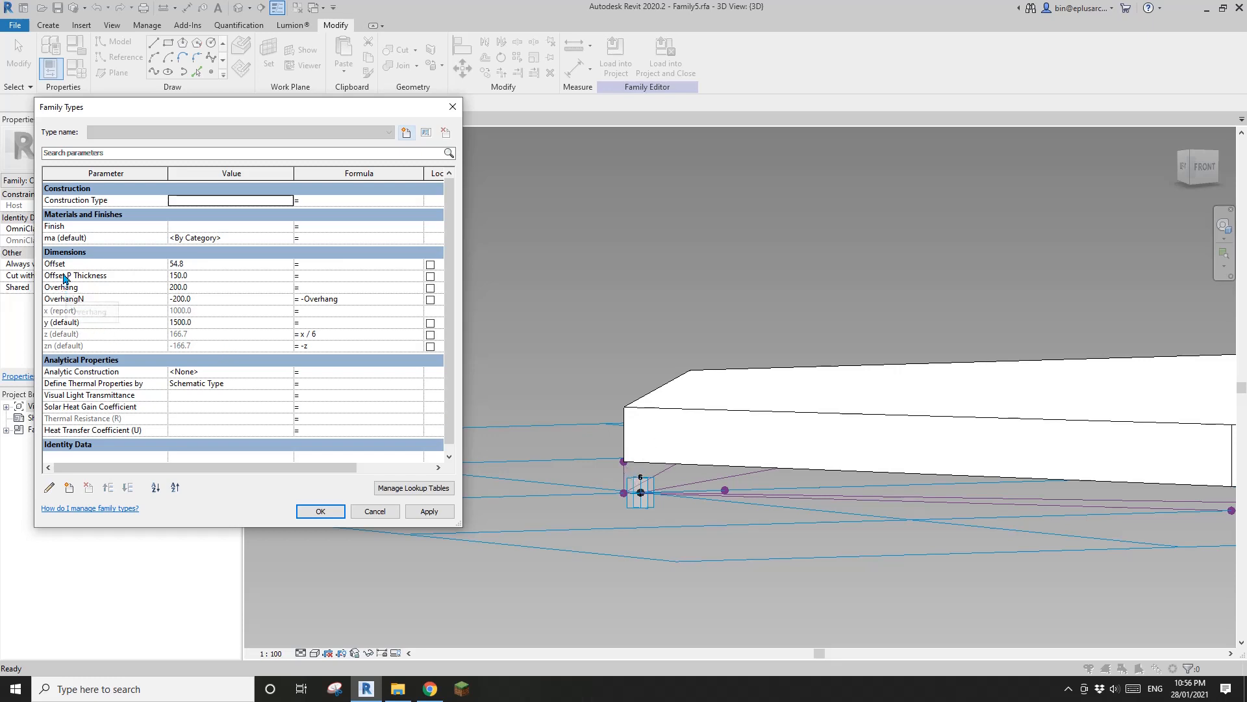
{"action": "left_click", "coordinate": [195, 265]}
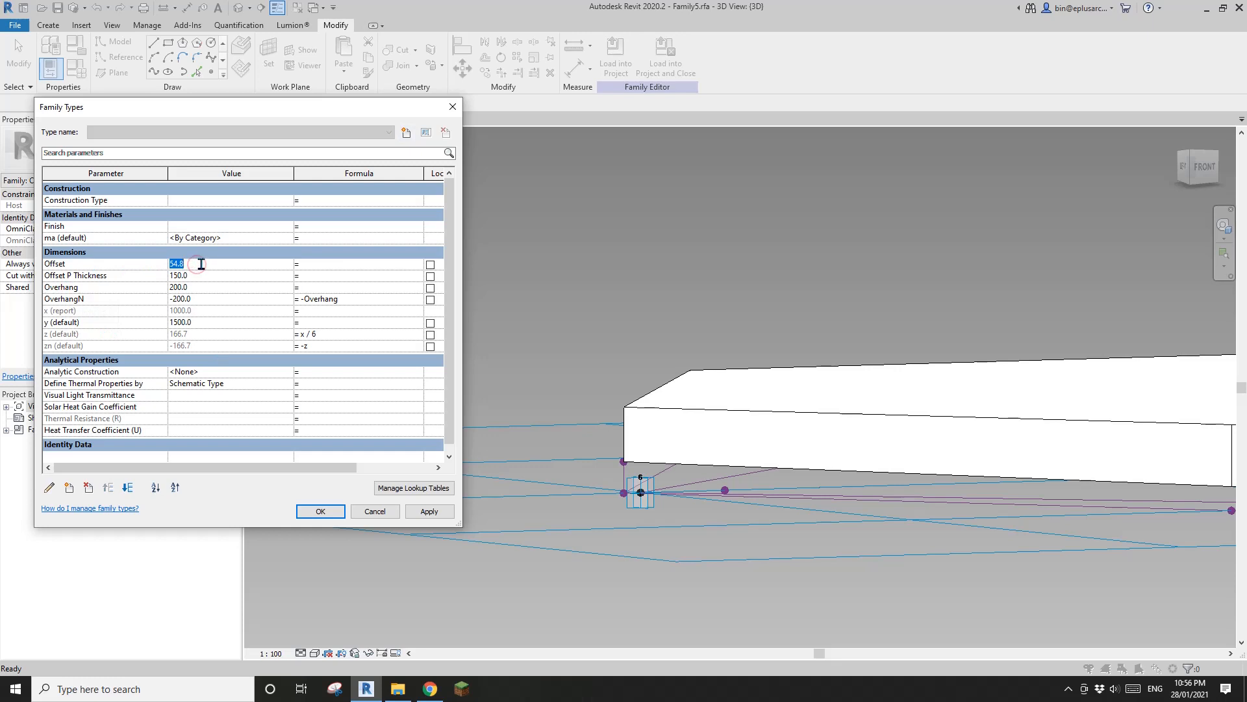
{"action": "type", "text": "50"}
Step: Add a length type parameter named Thickness under Dimensions in the family types
{"action": "left_click", "coordinate": [69, 487]}
{"action": "type", "text": "Thickness"}
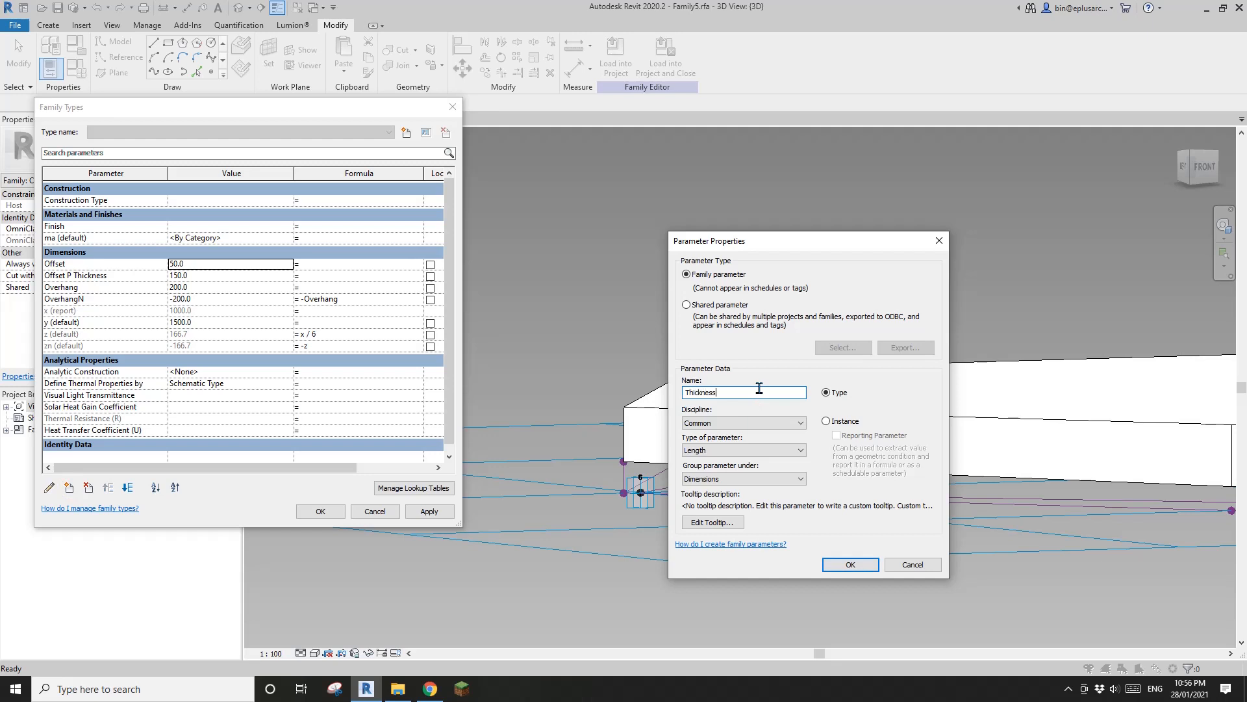
{"action": "left_click", "coordinate": [856, 567]}
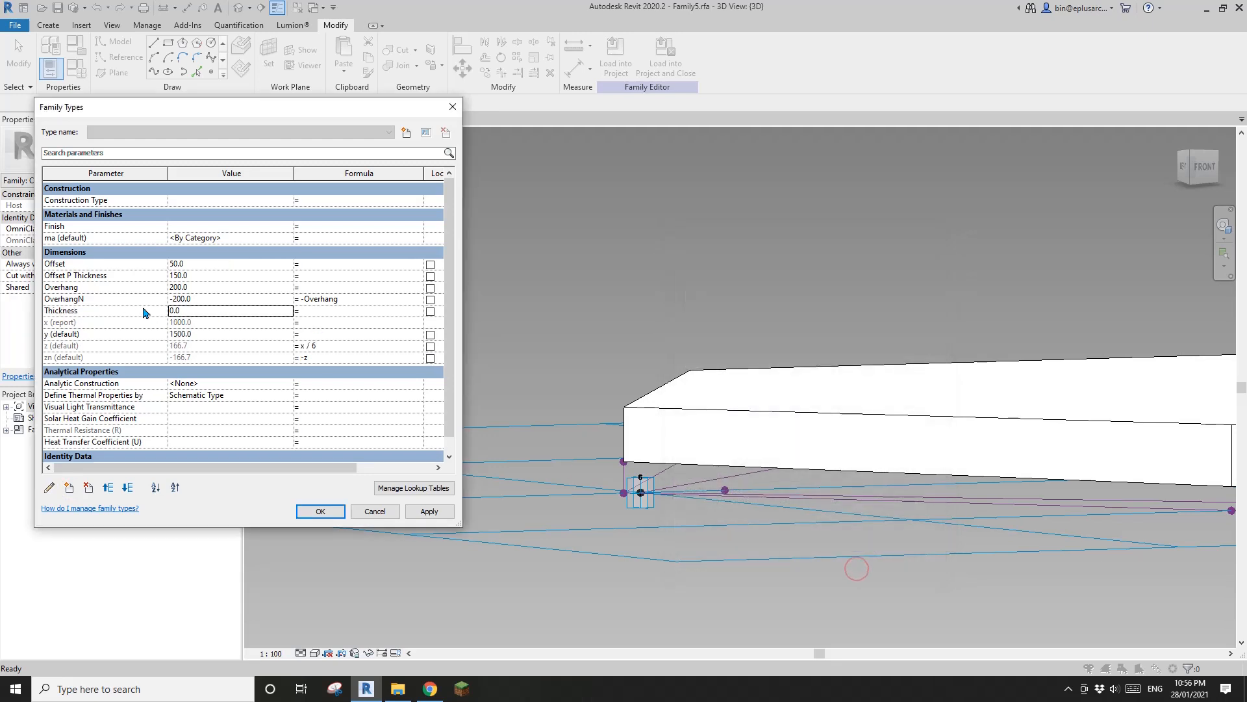
Step: Set Thickness to 50, give Offset P Thickness the formula Offset + Thickness, and apply the family type changes
{"action": "left_click", "coordinate": [189, 312]}
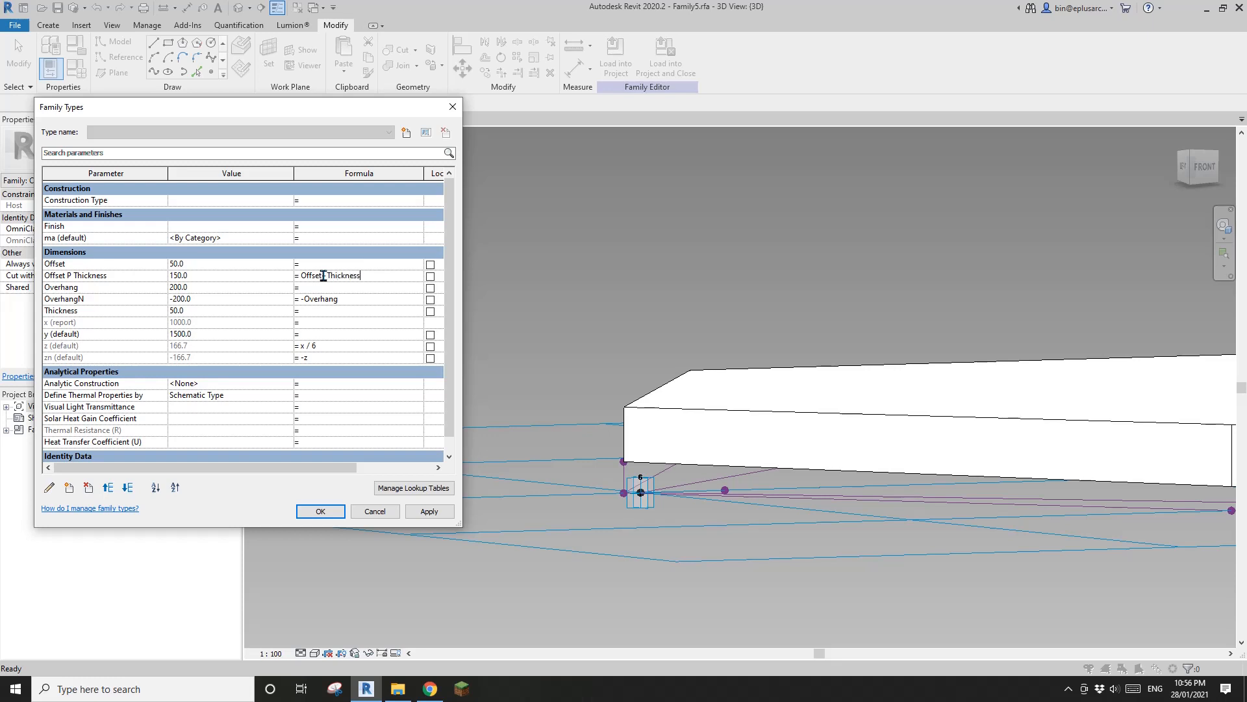
{"action": "left_click", "coordinate": [434, 516]}
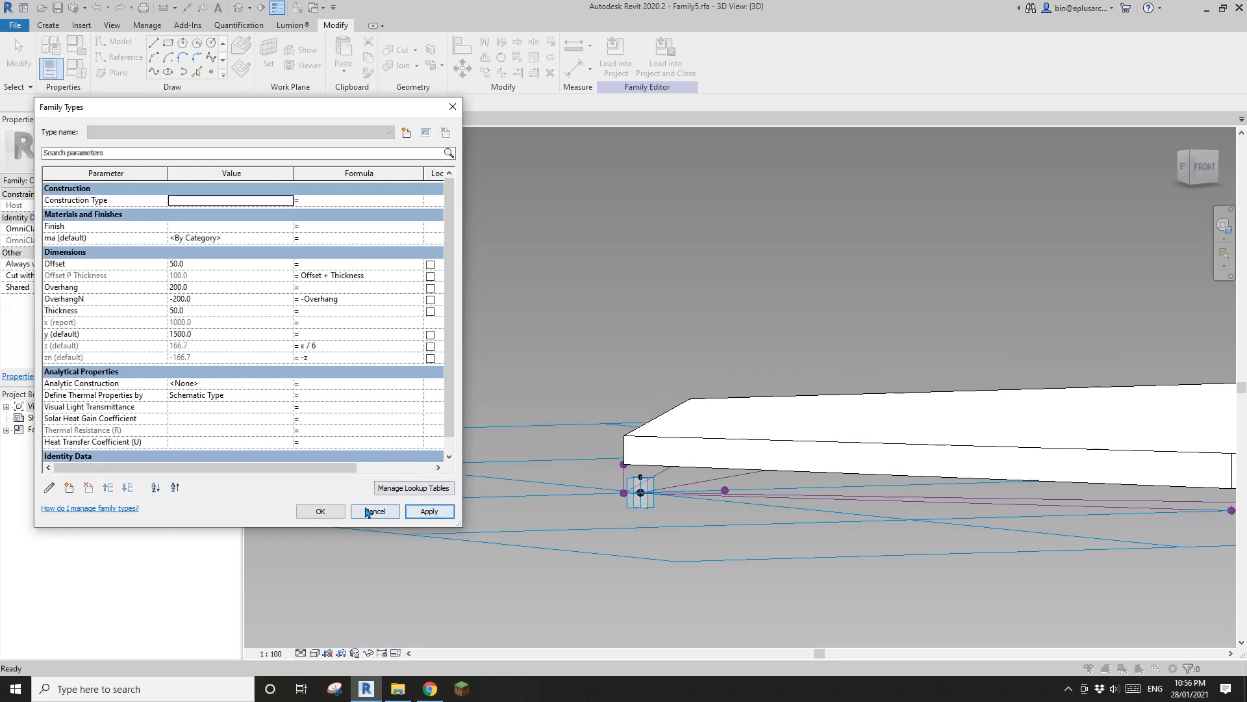
{"action": "left_click", "coordinate": [332, 515]}
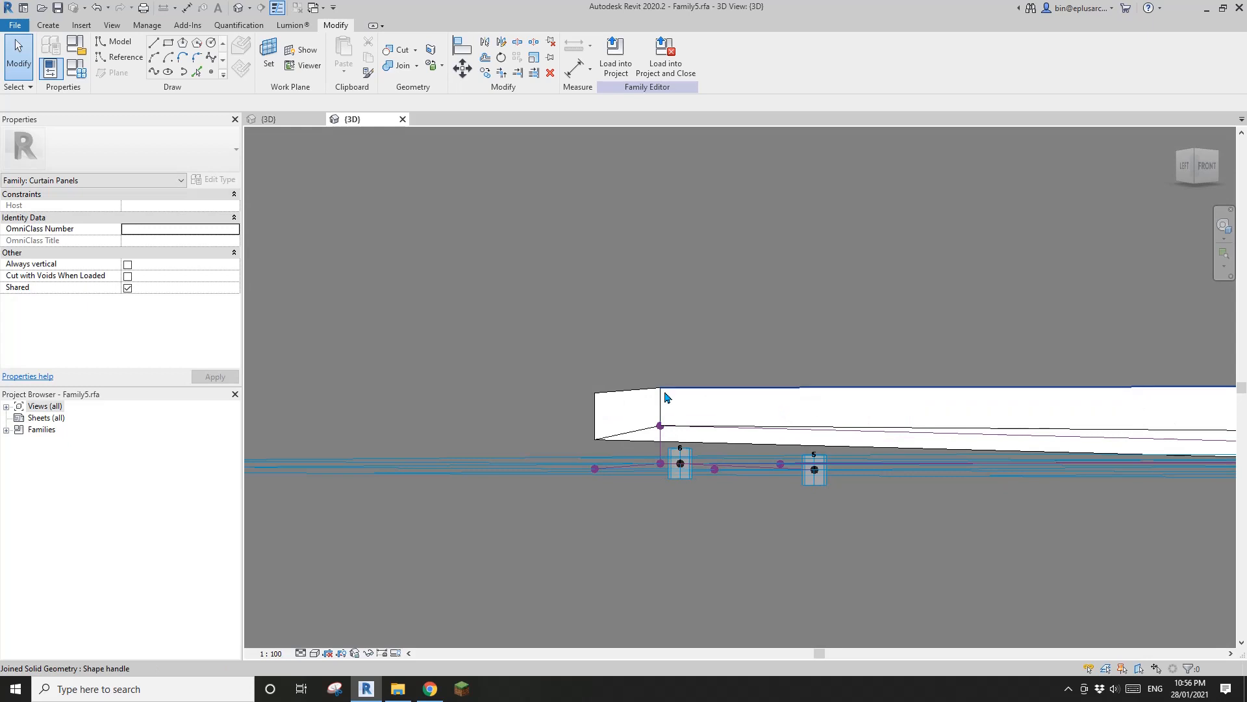
Step: Temporarily hide the panel's joined solid in the 3D view, leaving the reference points and lines
{"action": "middle_click_drag", "start_coordinate": [665, 393], "coordinate": [654, 432], "text": "shift"}
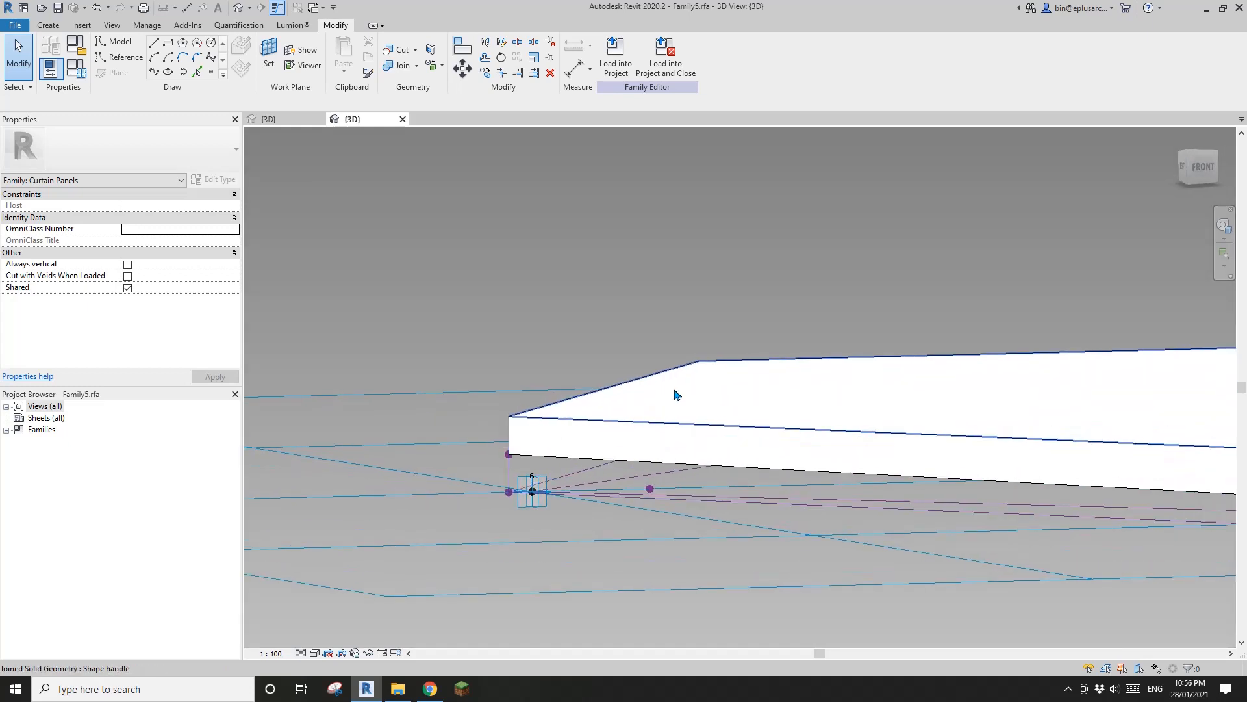
{"action": "middle_click_drag", "start_coordinate": [742, 423], "coordinate": [932, 401], "text": "shift"}
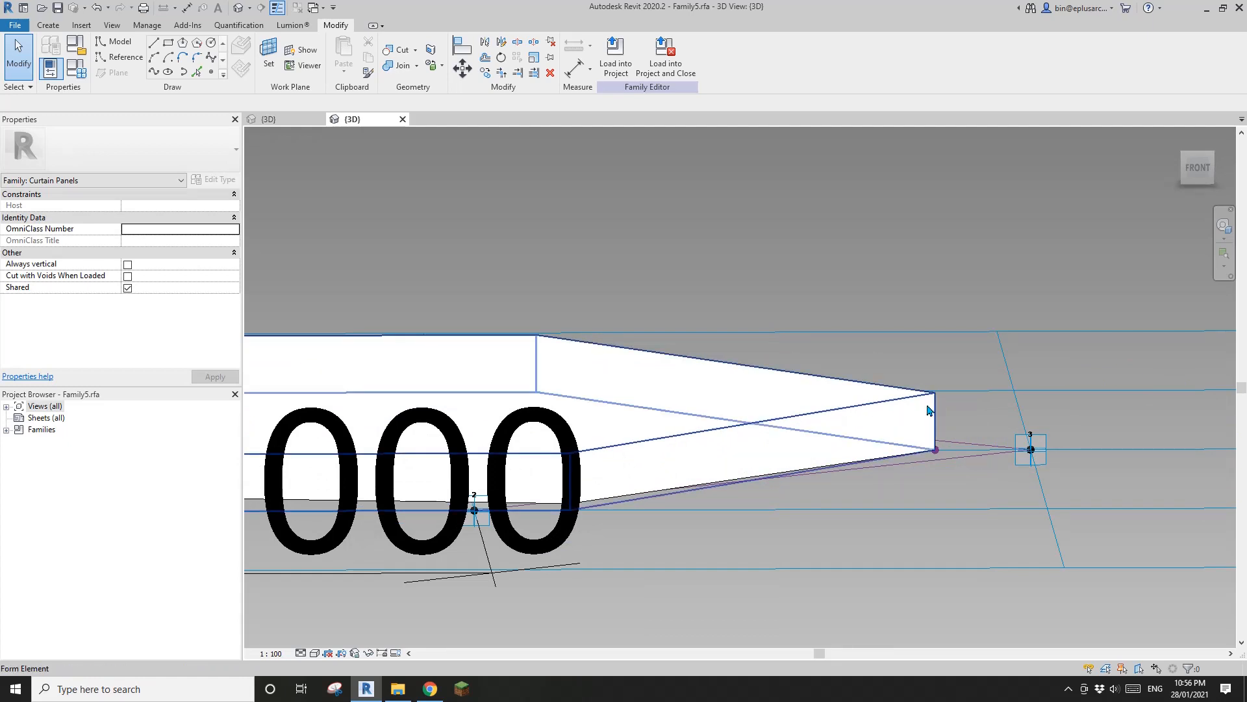
{"action": "middle_click_drag", "start_coordinate": [777, 396], "coordinate": [824, 435], "text": "shift"}
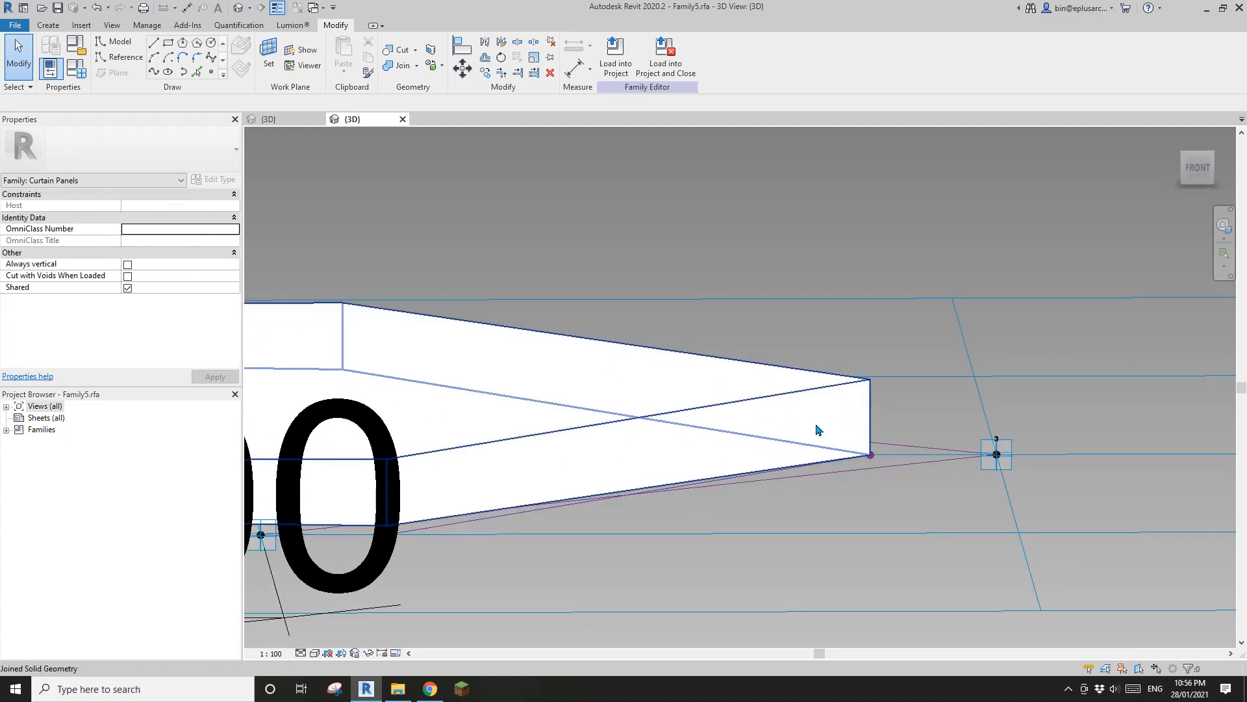
{"action": "left_click", "coordinate": [817, 430]}
{"action": "middle_click_drag", "start_coordinate": [816, 427], "coordinate": [865, 411], "text": "shift"}
{"action": "key", "text": "h"}
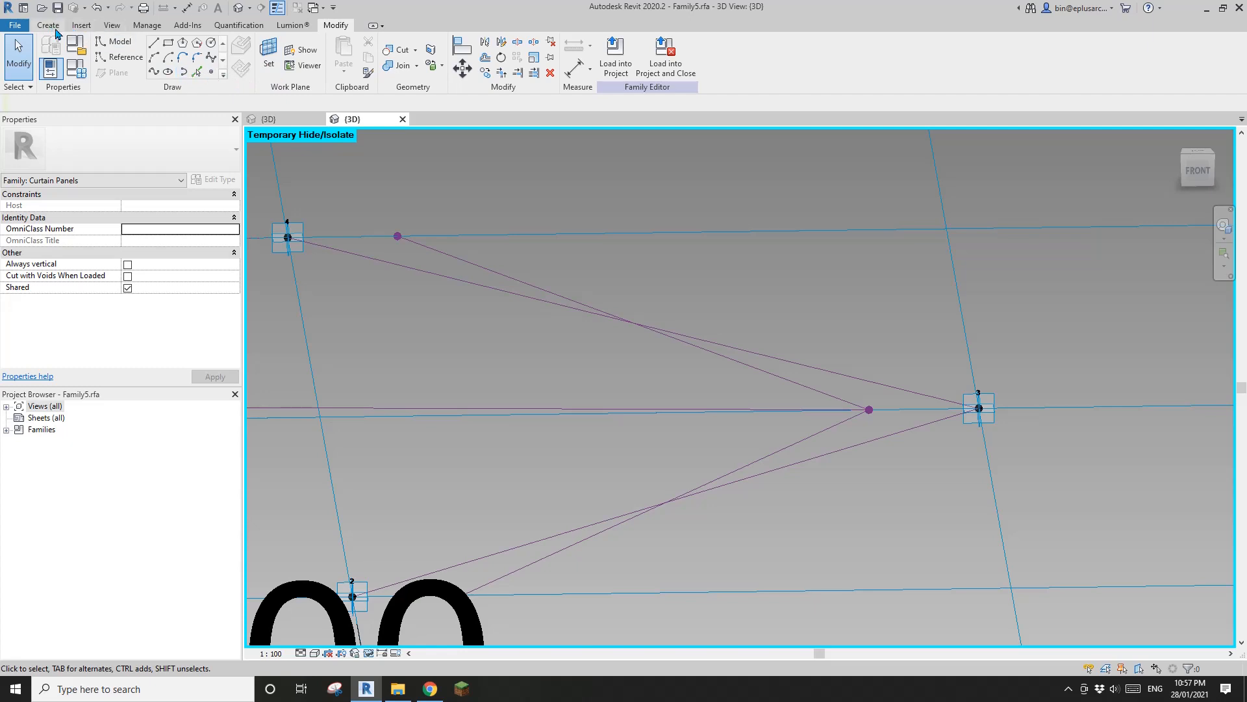
Step: Set the work plane to the overhang reference point beside point 3 and place a new reference point on it
{"action": "left_click", "coordinate": [212, 72]}
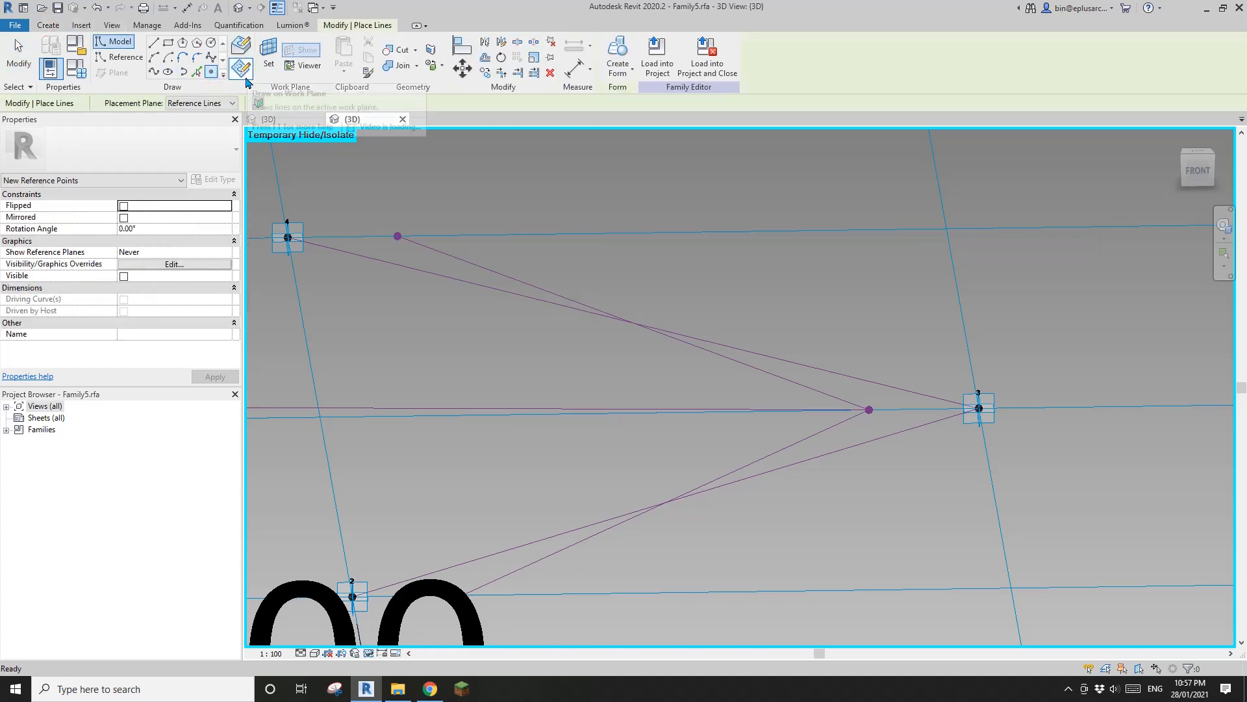
{"action": "left_click", "coordinate": [268, 53]}
{"action": "scroll", "coordinate": [987, 407], "scroll_direction": "up", "scroll_amount": 2}
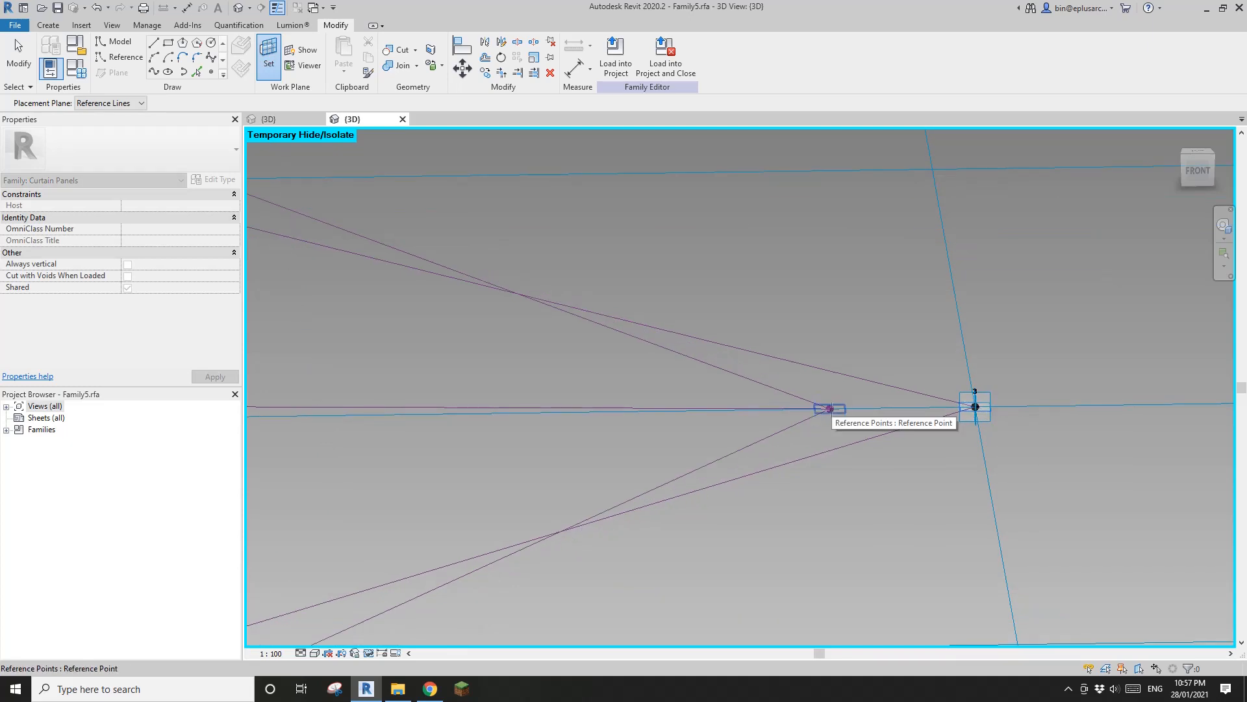
{"action": "left_click", "coordinate": [830, 409]}
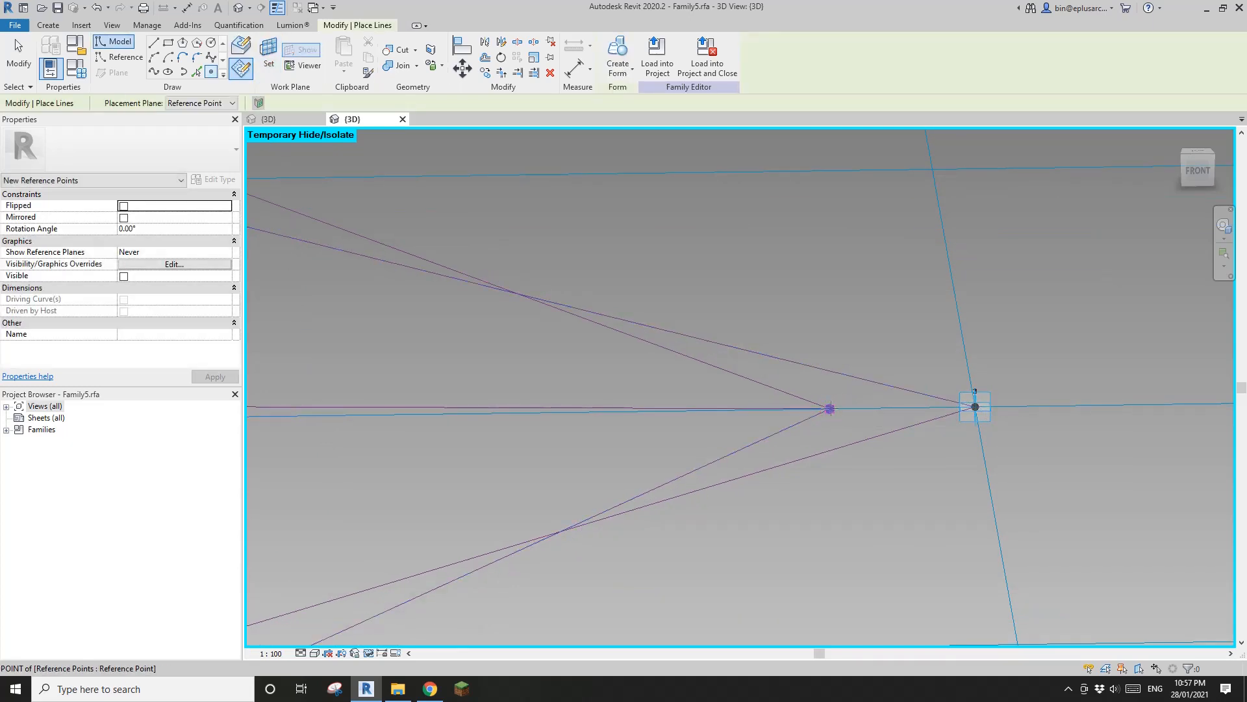
{"action": "left_click", "coordinate": [830, 409]}
{"action": "left_click", "coordinate": [679, 388]}
{"action": "scroll", "coordinate": [854, 383], "scroll_direction": "down", "scroll_amount": 2}
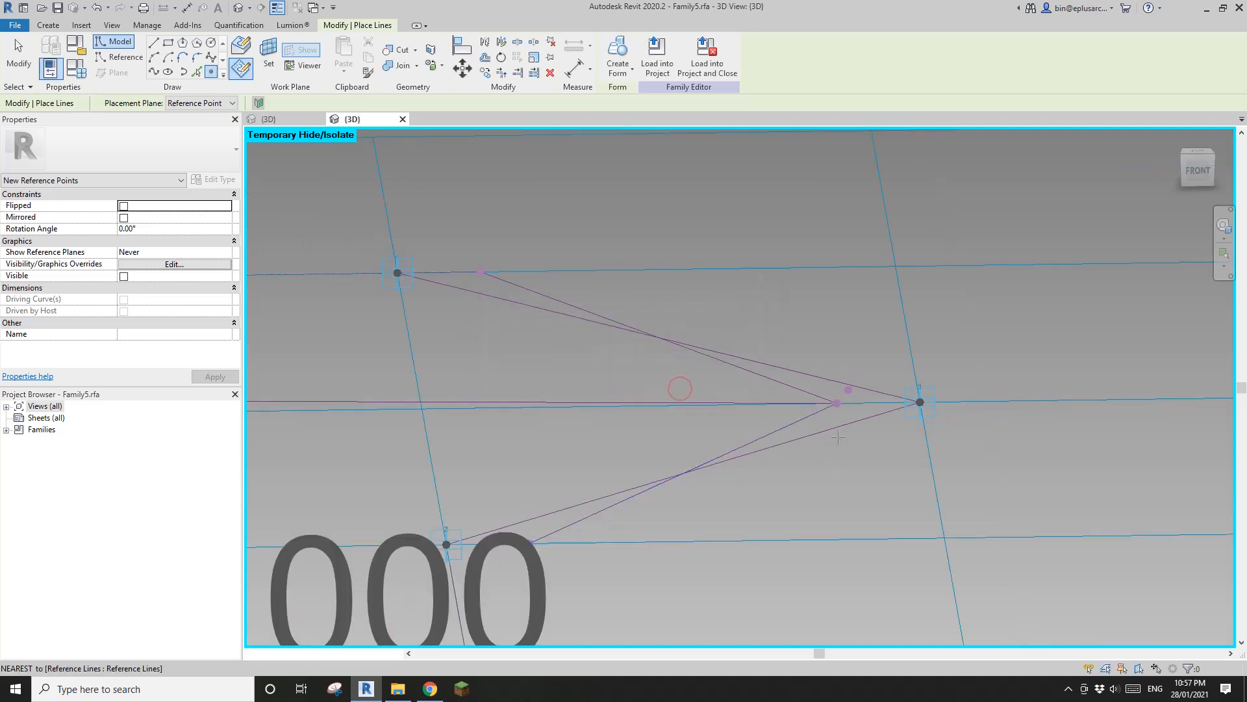
{"action": "middle_click_drag", "start_coordinate": [846, 441], "coordinate": [838, 421], "text": "shift"}
{"action": "key", "text": "Escape"}
Step: Raise the new reference point beside point 3 by an offset of about 41.8 above its host point
{"action": "scroll", "coordinate": [817, 486], "scroll_direction": "up", "scroll_amount": 2}
{"action": "mouse_move", "coordinate": [817, 491]}
{"action": "middle_mouse_down", "text": "shift"}
{"action": "mouse_move", "coordinate": [817, 501]}
{"action": "mouse_move", "coordinate": [805, 484]}
{"action": "mouse_move", "coordinate": [820, 491]}
{"action": "middle_mouse_up", "text": "shift"}
{"action": "left_click", "coordinate": [803, 482]}
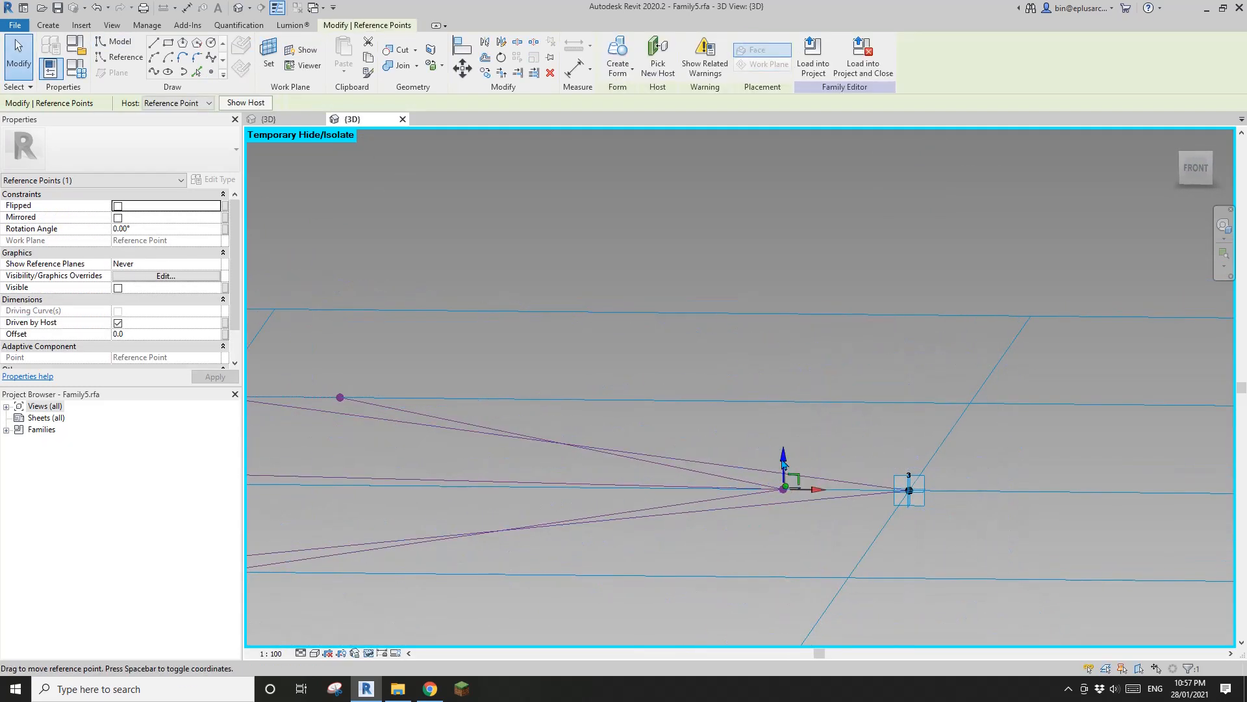
{"action": "left_click_drag", "start_coordinate": [785, 458], "coordinate": [784, 427]}
Step: Associate the raised reference point's Offset with the Thickness family parameter
{"action": "scroll", "coordinate": [798, 426], "scroll_direction": "down", "scroll_amount": 2}
{"action": "middle_click_drag", "start_coordinate": [886, 455], "coordinate": [897, 453]}
{"action": "middle_click_drag", "start_coordinate": [897, 452], "coordinate": [922, 488], "text": "shift"}
{"action": "scroll", "coordinate": [877, 430], "scroll_direction": "down", "scroll_amount": 1}
{"action": "scroll", "coordinate": [912, 439], "scroll_direction": "up", "scroll_amount": 2}
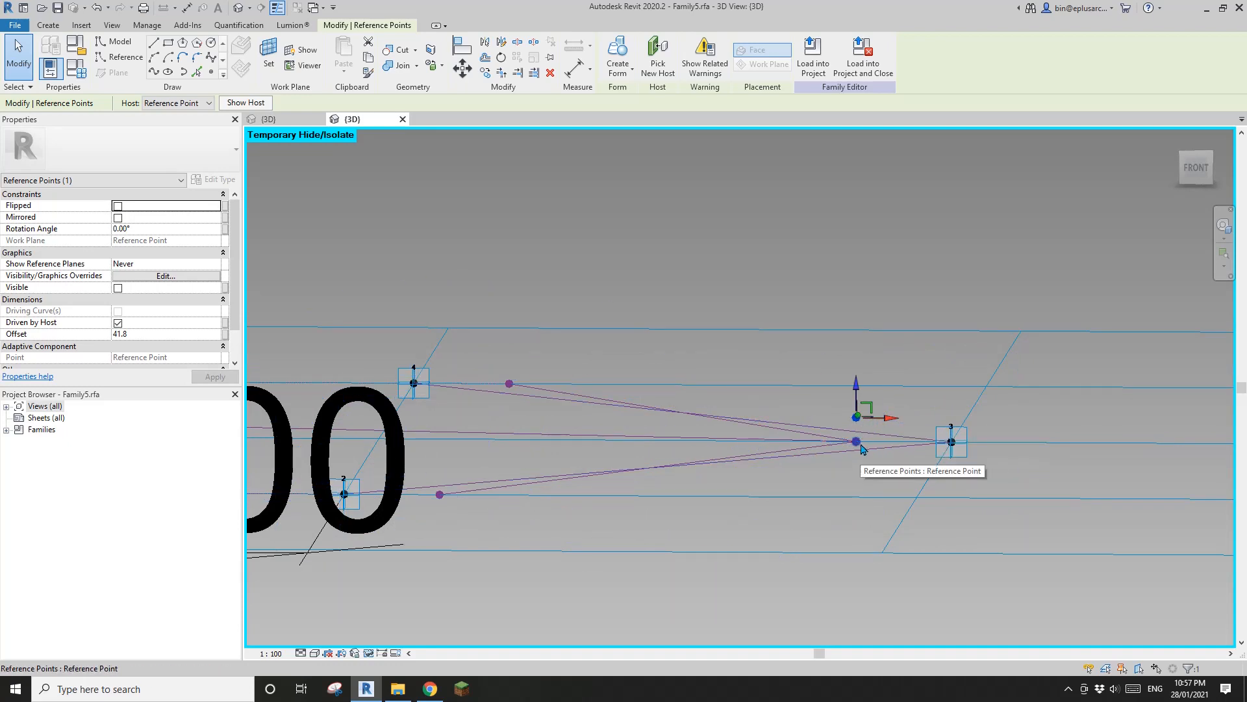
{"action": "left_click", "coordinate": [224, 333]}
{"action": "left_click", "coordinate": [426, 306]}
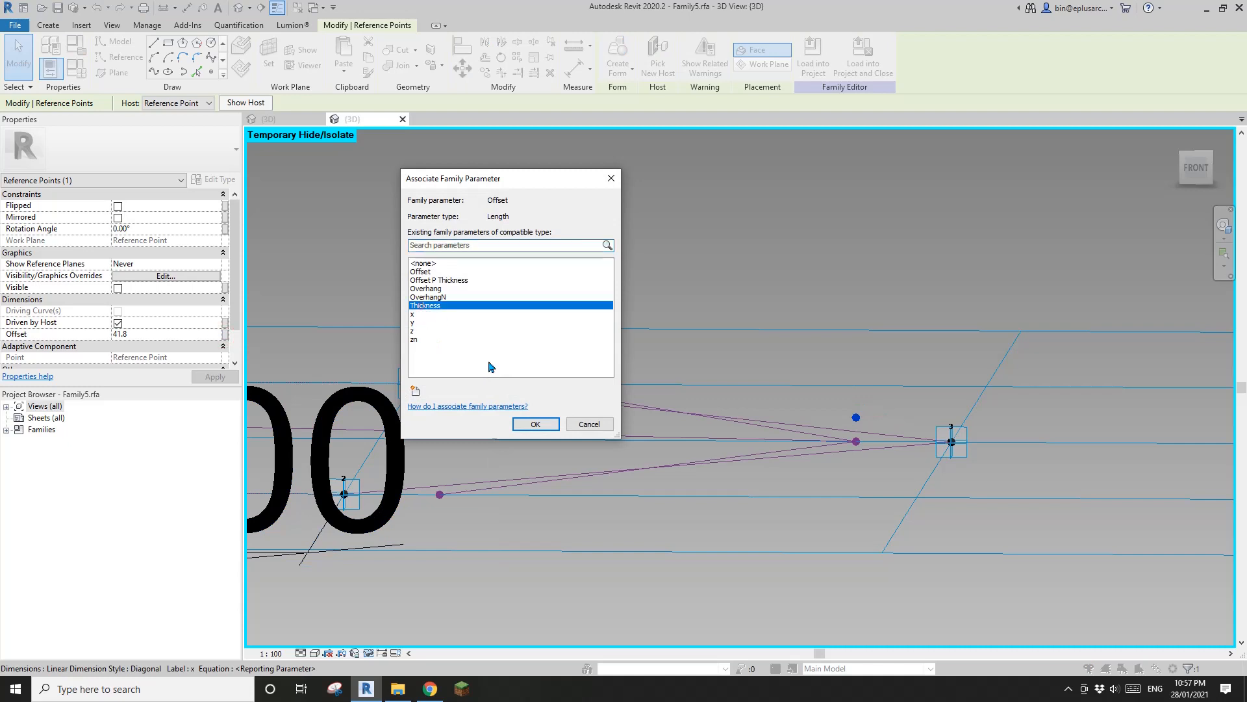
{"action": "left_click", "coordinate": [539, 425]}
Step: Set the work plane to the raised reference point beside point 3 and place a new reference point on it
{"action": "scroll", "coordinate": [785, 389], "scroll_direction": "down", "scroll_amount": 1}
{"action": "mouse_move", "coordinate": [786, 389]}
{"action": "middle_mouse_down"}
{"action": "mouse_move", "coordinate": [721, 390]}
{"action": "mouse_move", "coordinate": [773, 402]}
{"action": "middle_mouse_up"}
{"action": "scroll", "coordinate": [773, 403], "scroll_direction": "up", "scroll_amount": 1}
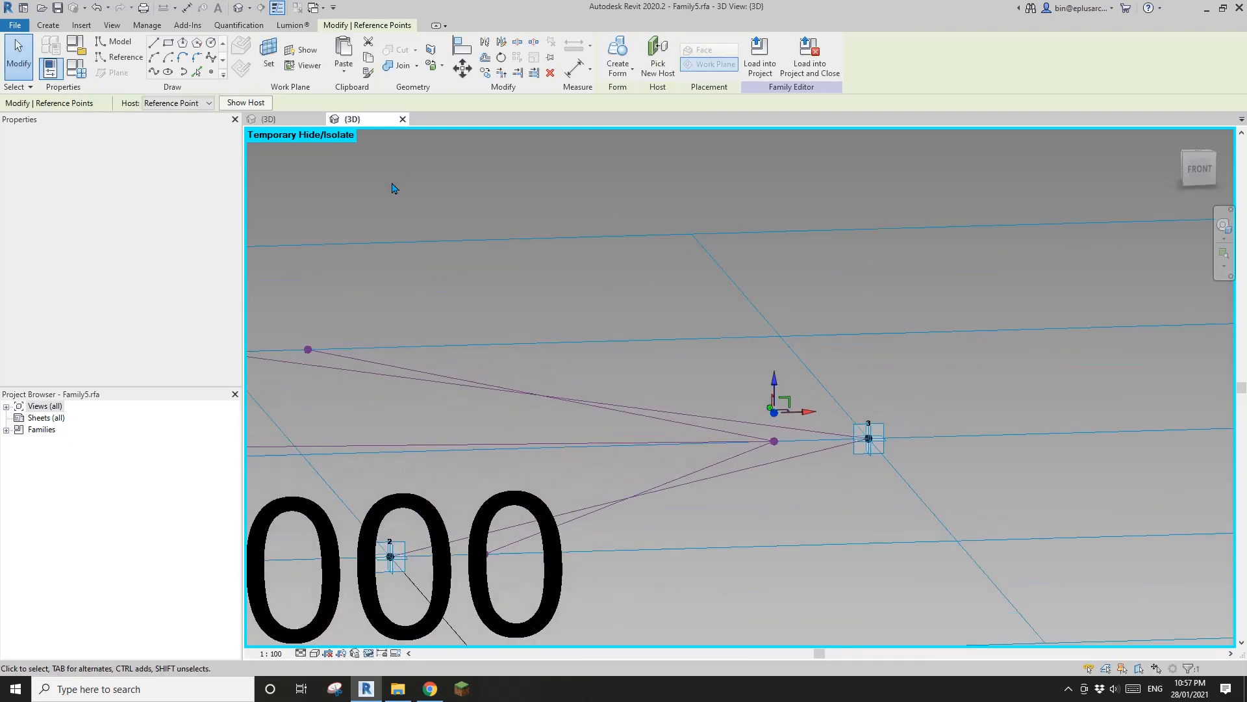
{"action": "left_click", "coordinate": [211, 72]}
{"action": "left_click", "coordinate": [239, 72]}
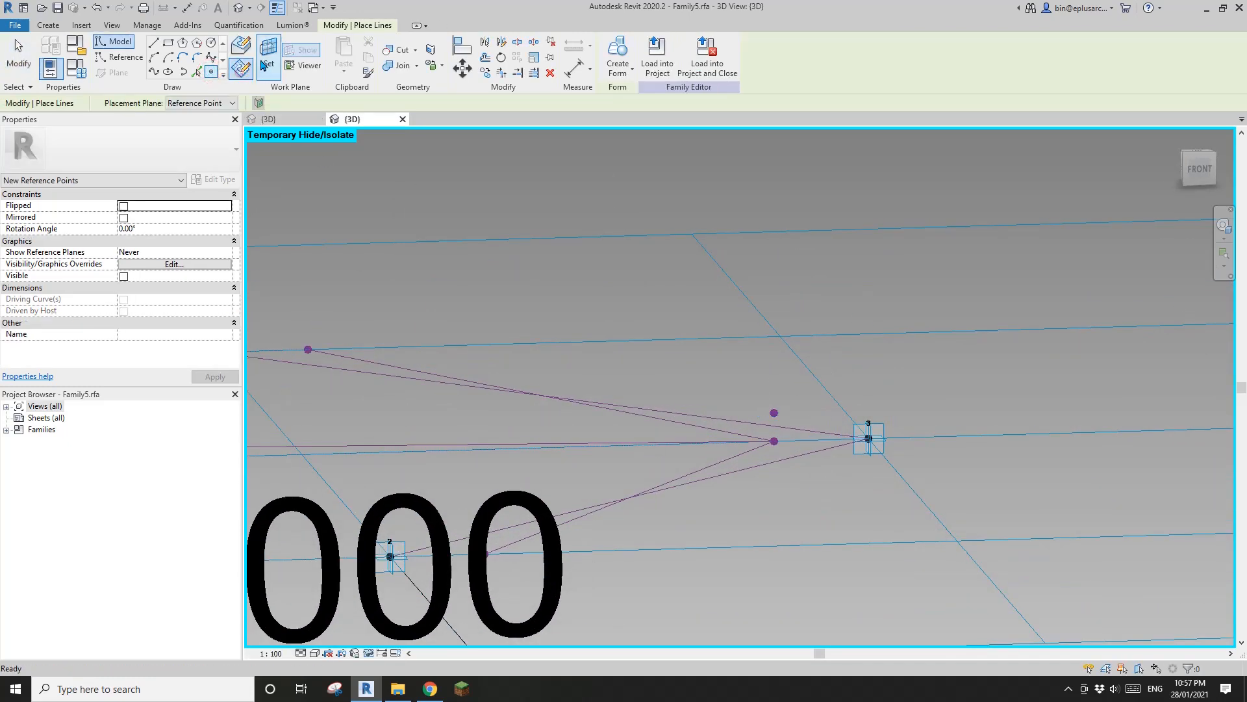
{"action": "left_click", "coordinate": [261, 58]}
{"action": "middle_click_drag", "start_coordinate": [531, 291], "coordinate": [572, 338], "text": "shift"}
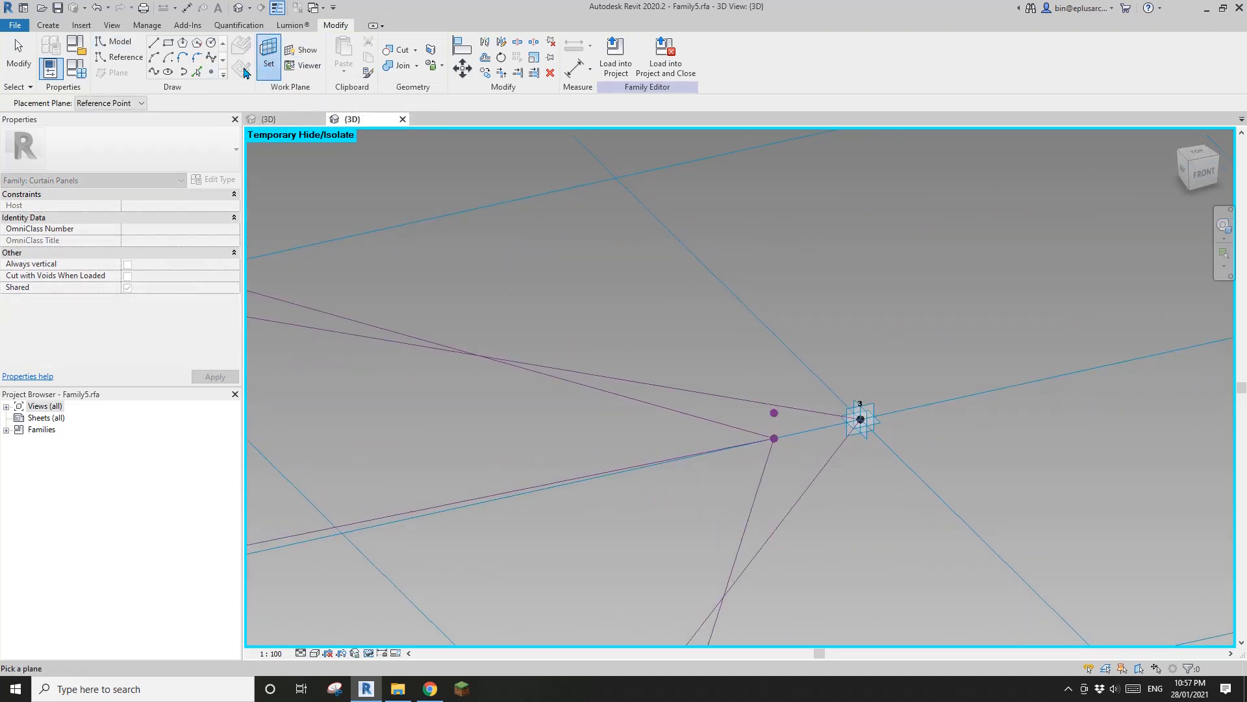
{"action": "left_click", "coordinate": [775, 413]}
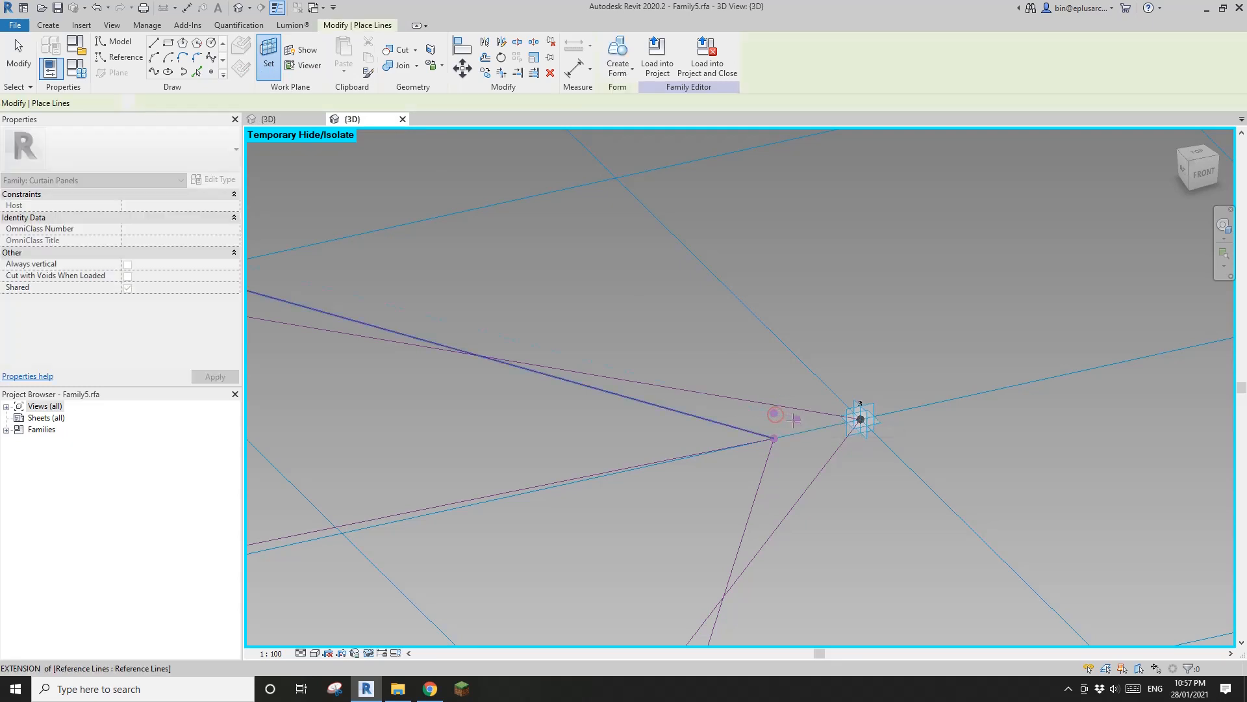
{"action": "left_click", "coordinate": [774, 413]}
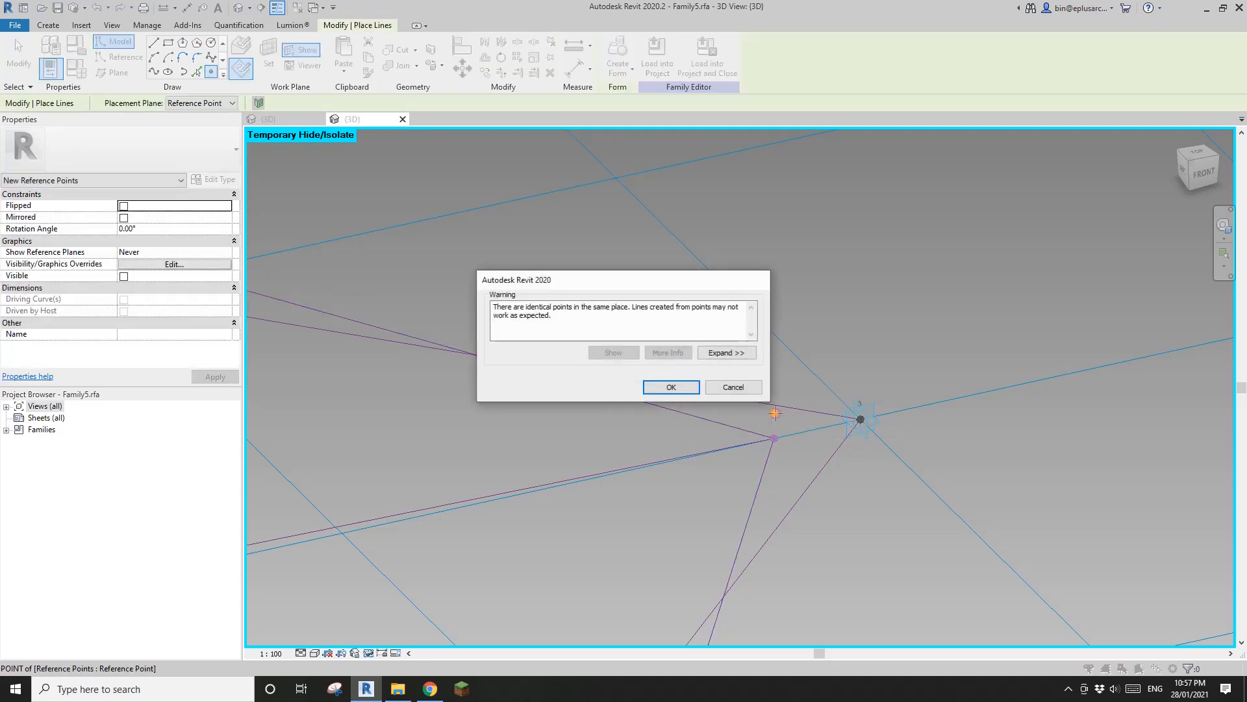
{"action": "left_click", "coordinate": [671, 384]}
{"action": "middle_click_drag", "start_coordinate": [786, 349], "coordinate": [753, 325], "text": "shift"}
{"action": "scroll", "coordinate": [783, 382], "scroll_direction": "up", "scroll_amount": 2}
{"action": "key", "text": "Escape"}
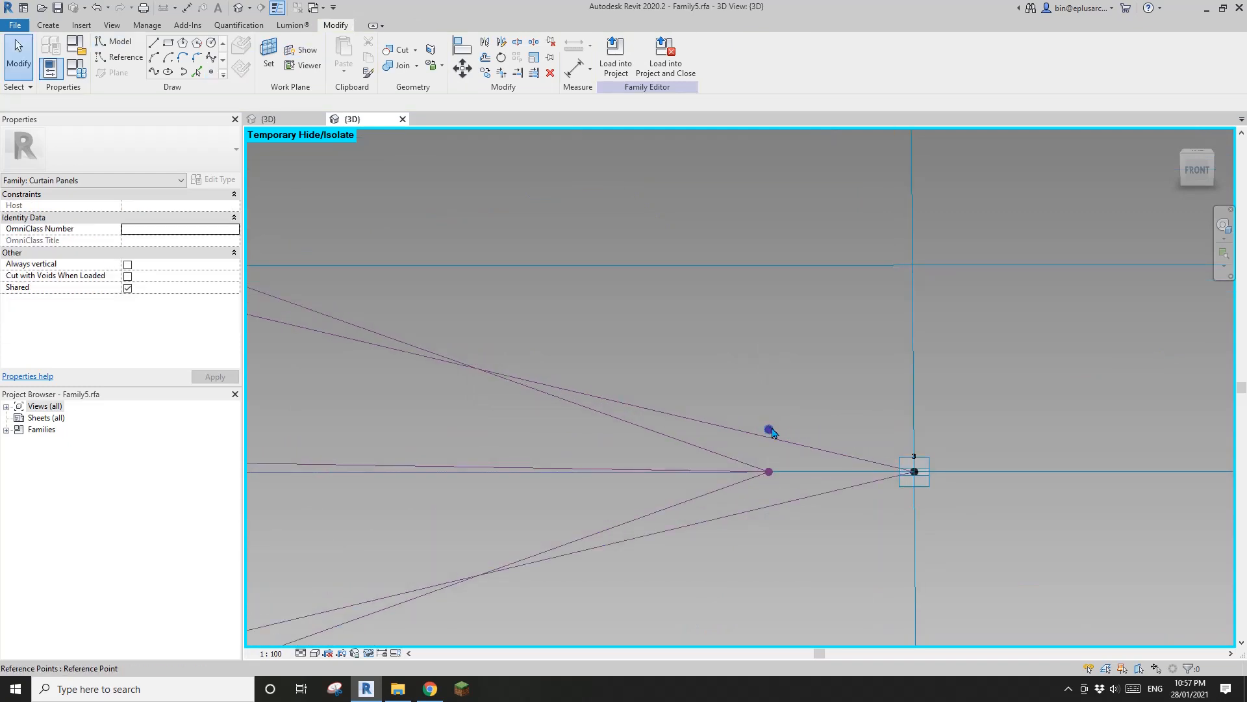
Step: Raise the new reference point beside point 3 by about 33.8 and associate its Offset with the Offset family parameter
{"action": "left_click", "coordinate": [770, 431]}
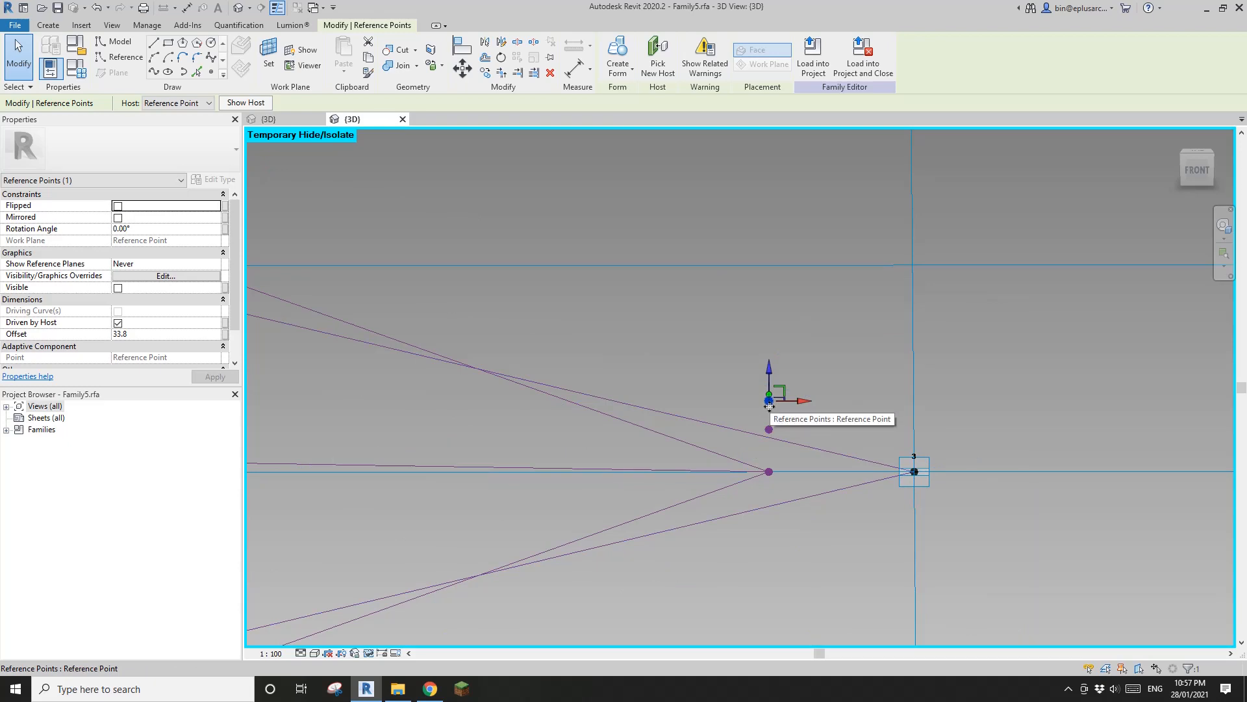
{"action": "left_click", "coordinate": [225, 334]}
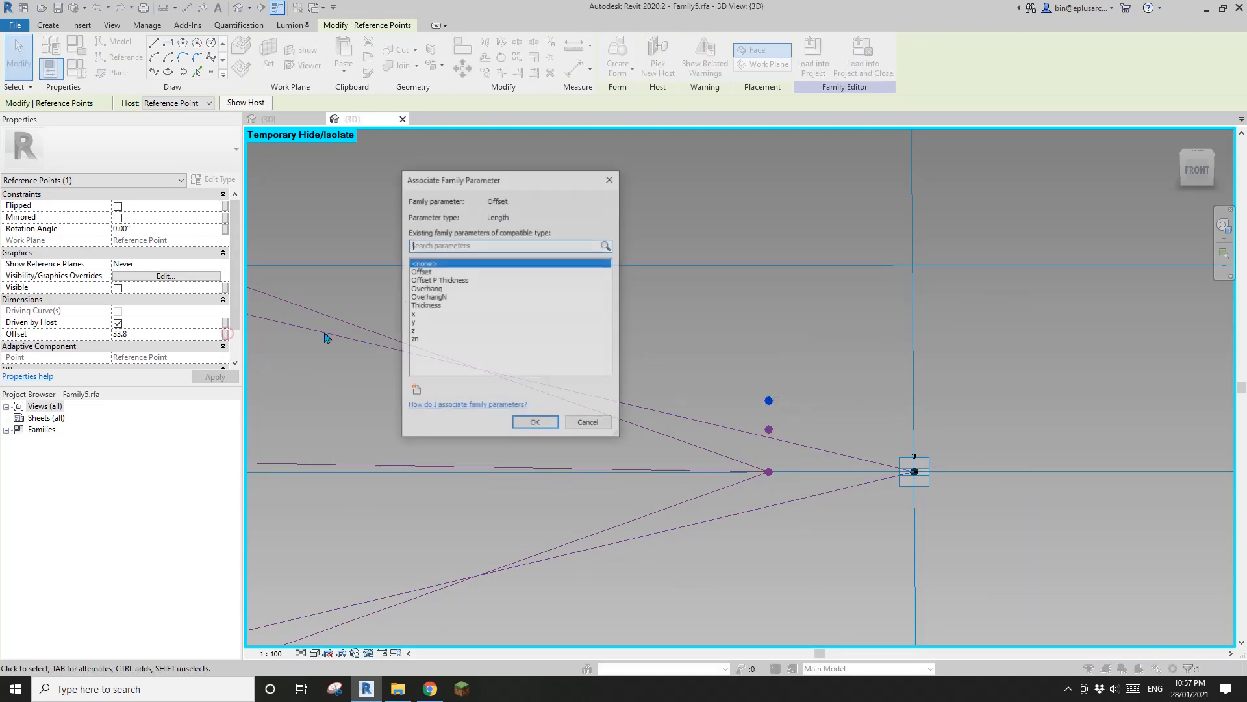
{"action": "left_click", "coordinate": [421, 272]}
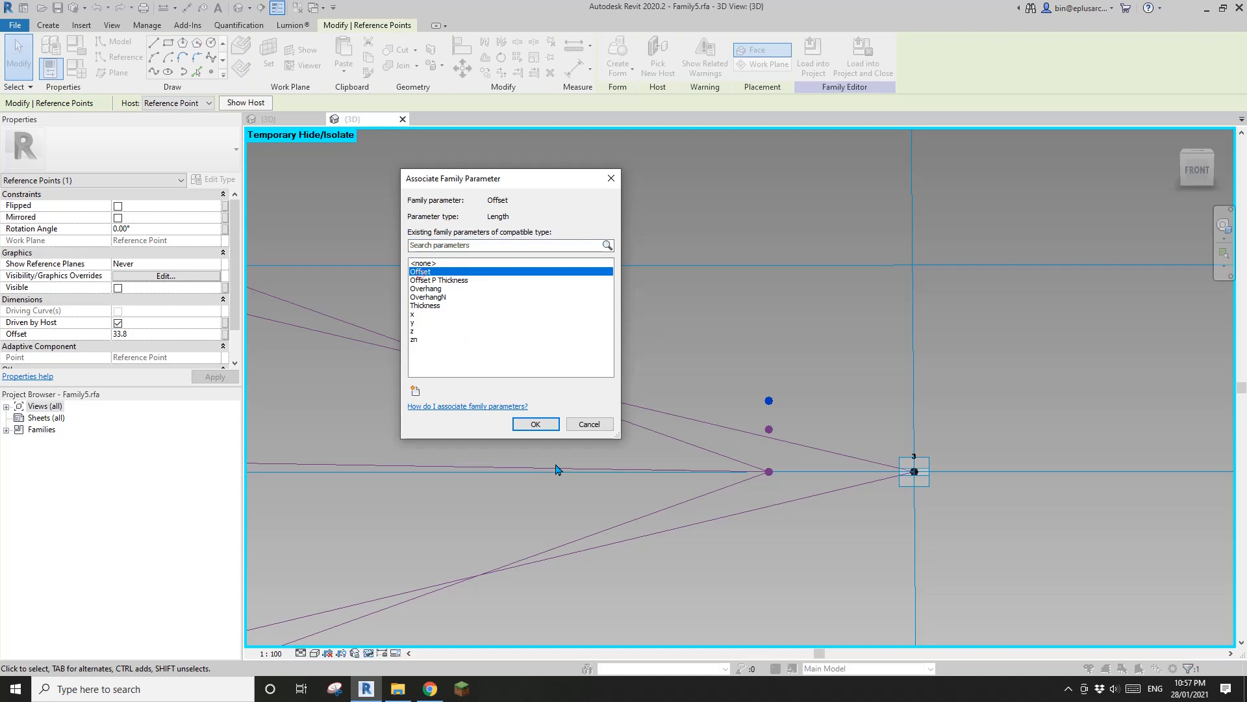
{"action": "left_click", "coordinate": [535, 424]}
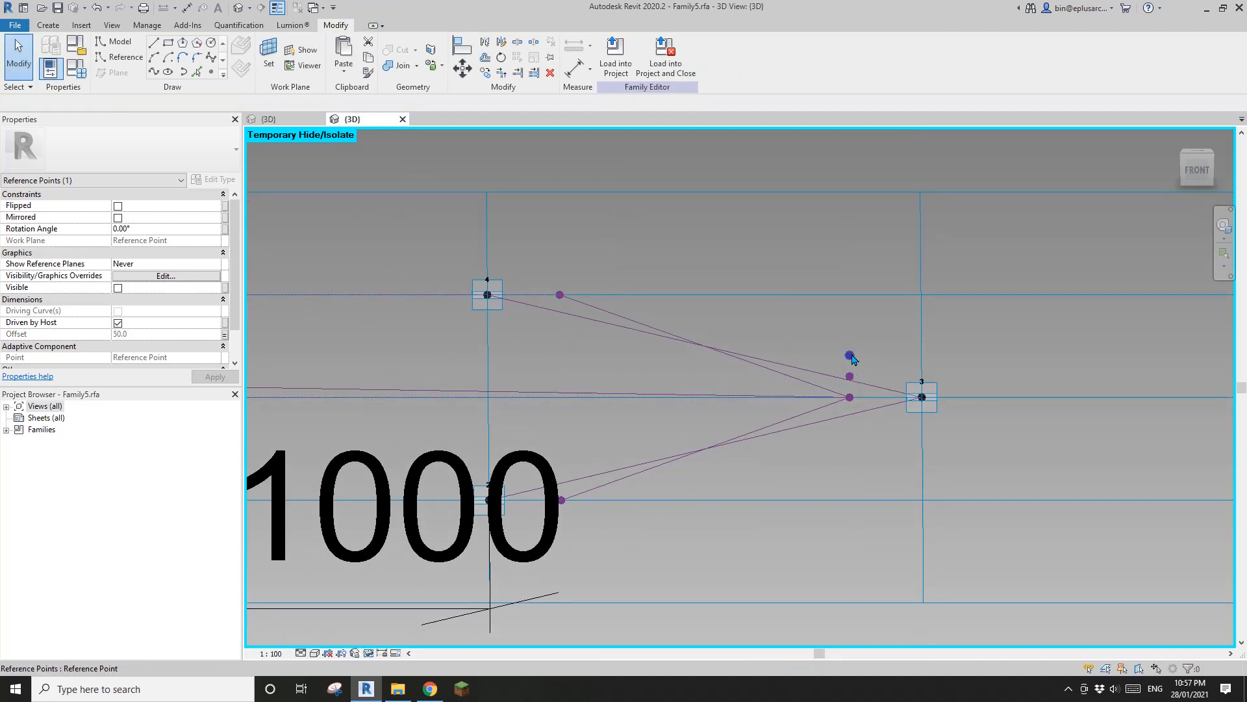
{"action": "scroll", "coordinate": [853, 358], "scroll_direction": "up", "scroll_amount": 3}
{"action": "key", "text": "Escape"}
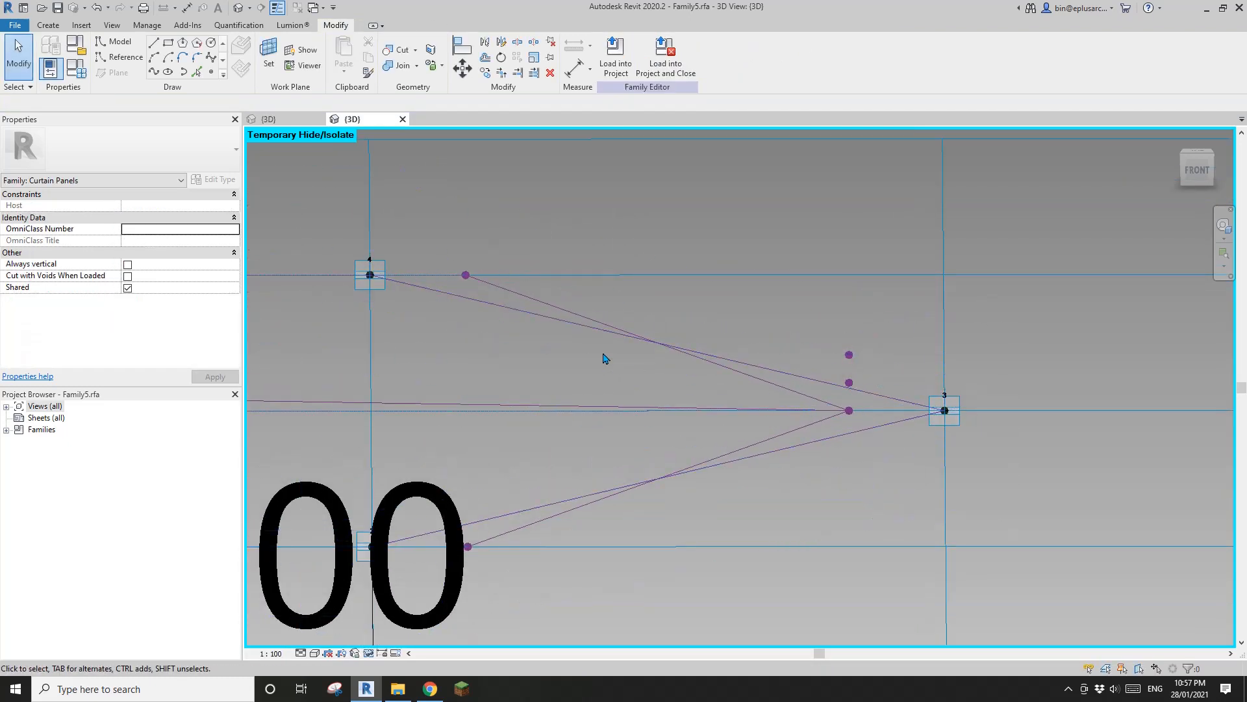
Step: Examine the stacked reference points and profile lines beside point 6 from several angles, then the whole outline
{"action": "scroll", "coordinate": [594, 354], "scroll_direction": "down", "scroll_amount": 3}
{"action": "middle_click_drag", "start_coordinate": [685, 379], "coordinate": [1147, 385]}
{"action": "scroll", "coordinate": [479, 385], "scroll_direction": "up", "scroll_amount": 2}
{"action": "scroll", "coordinate": [434, 382], "scroll_direction": "up", "scroll_amount": 3}
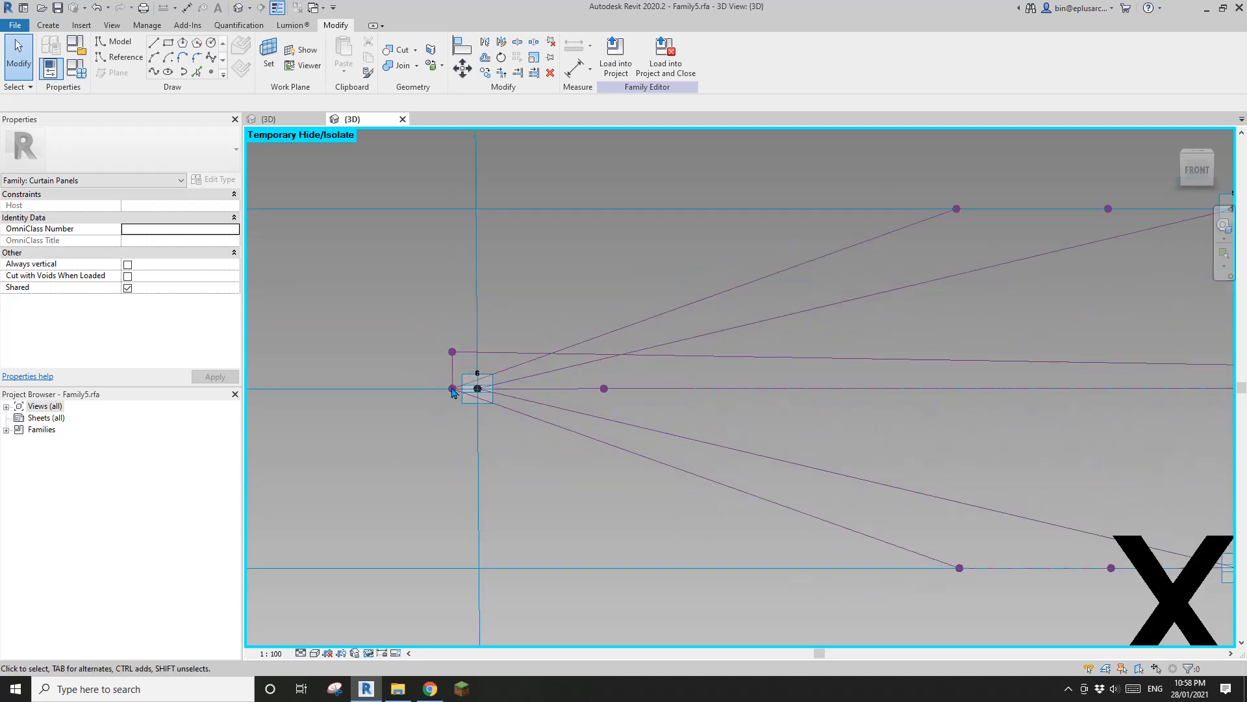
{"action": "scroll", "coordinate": [467, 359], "scroll_direction": "up", "scroll_amount": 2}
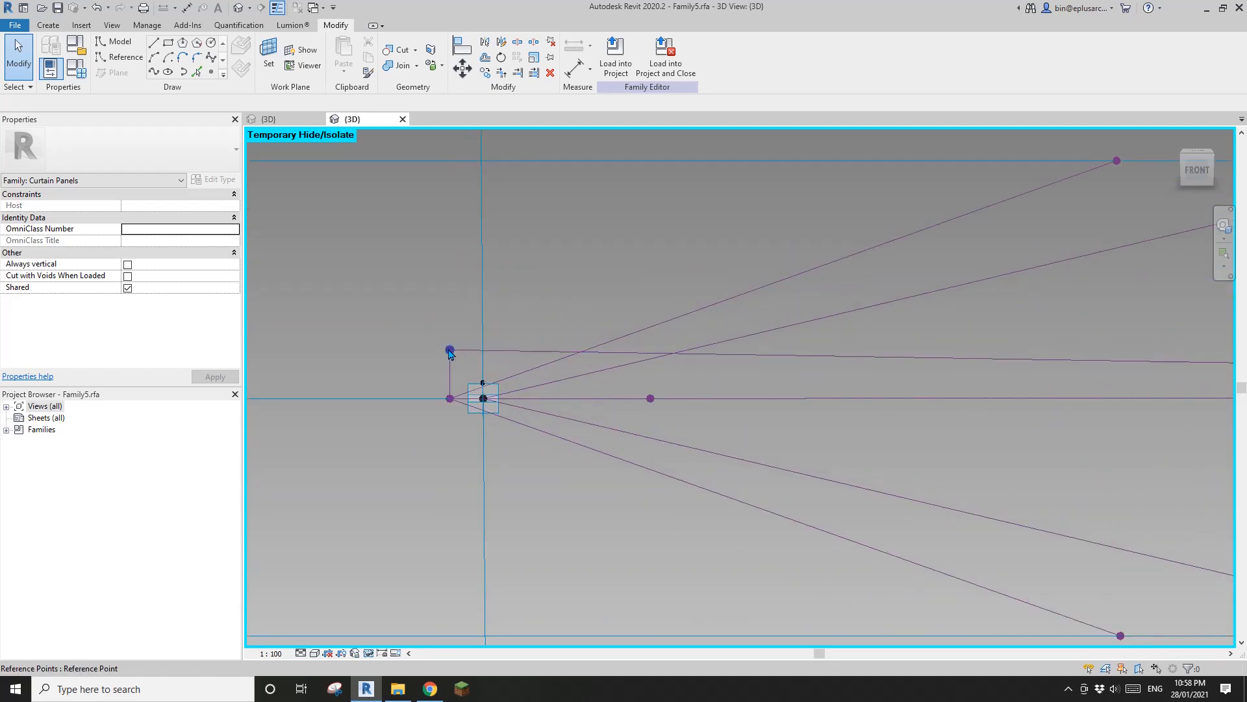
{"action": "scroll", "coordinate": [526, 363], "scroll_direction": "down", "scroll_amount": 4}
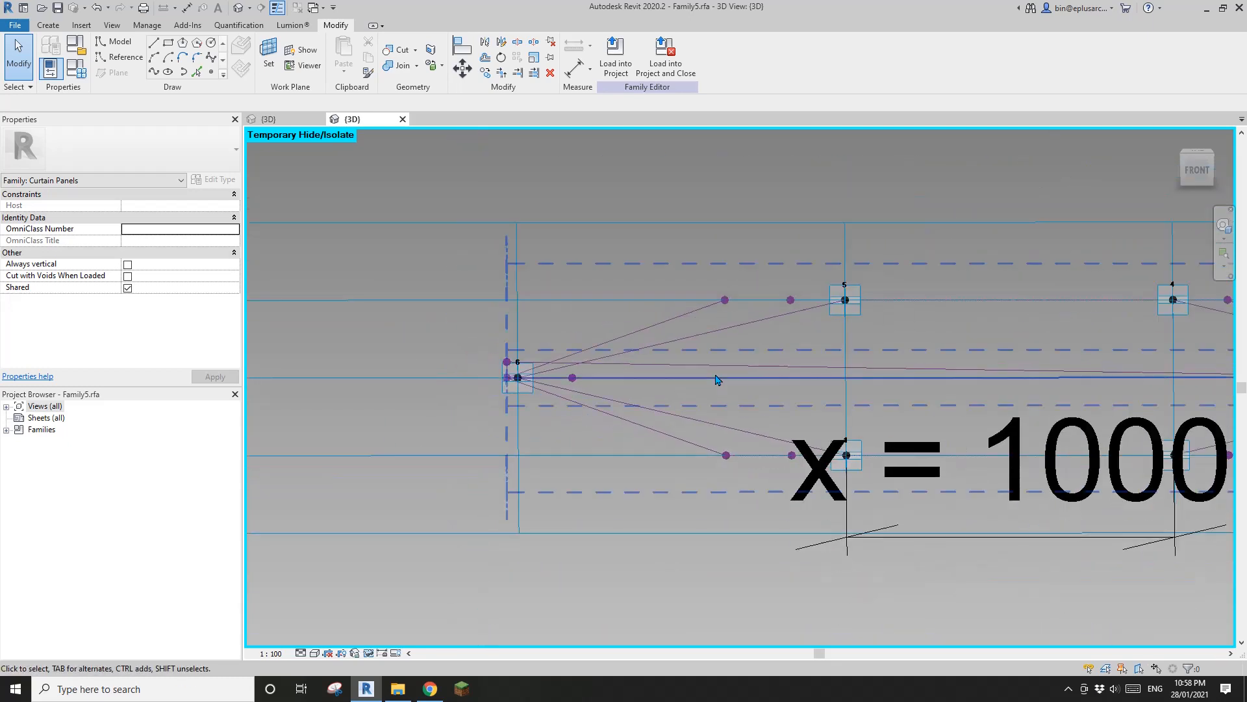
{"action": "middle_click_drag", "start_coordinate": [718, 382], "coordinate": [688, 358], "text": "shift"}
{"action": "scroll", "coordinate": [316, 396], "scroll_direction": "up", "scroll_amount": 6}
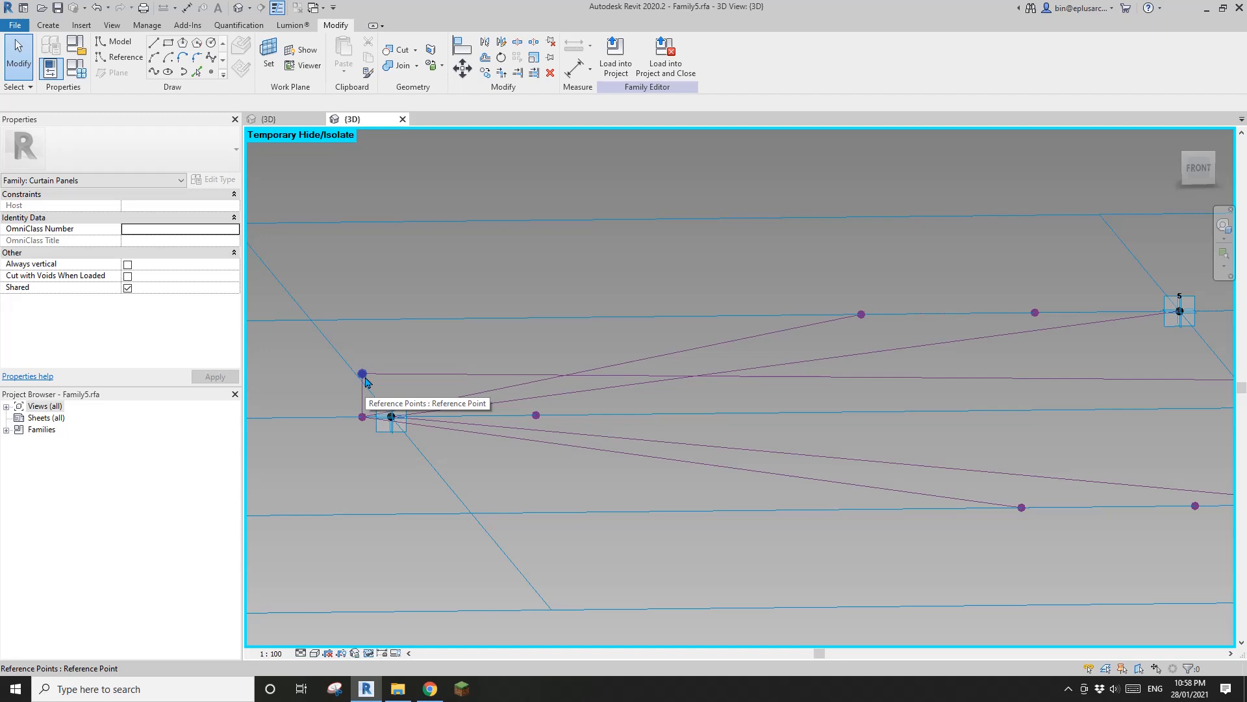
{"action": "scroll", "coordinate": [367, 382], "scroll_direction": "down", "scroll_amount": 3}
{"action": "middle_click_drag", "start_coordinate": [400, 387], "coordinate": [482, 416], "text": "shift"}
{"action": "scroll", "coordinate": [387, 435], "scroll_direction": "up", "scroll_amount": 4}
{"action": "scroll", "coordinate": [390, 436], "scroll_direction": "down", "scroll_amount": 1}
{"action": "scroll", "coordinate": [482, 415], "scroll_direction": "up", "scroll_amount": 3}
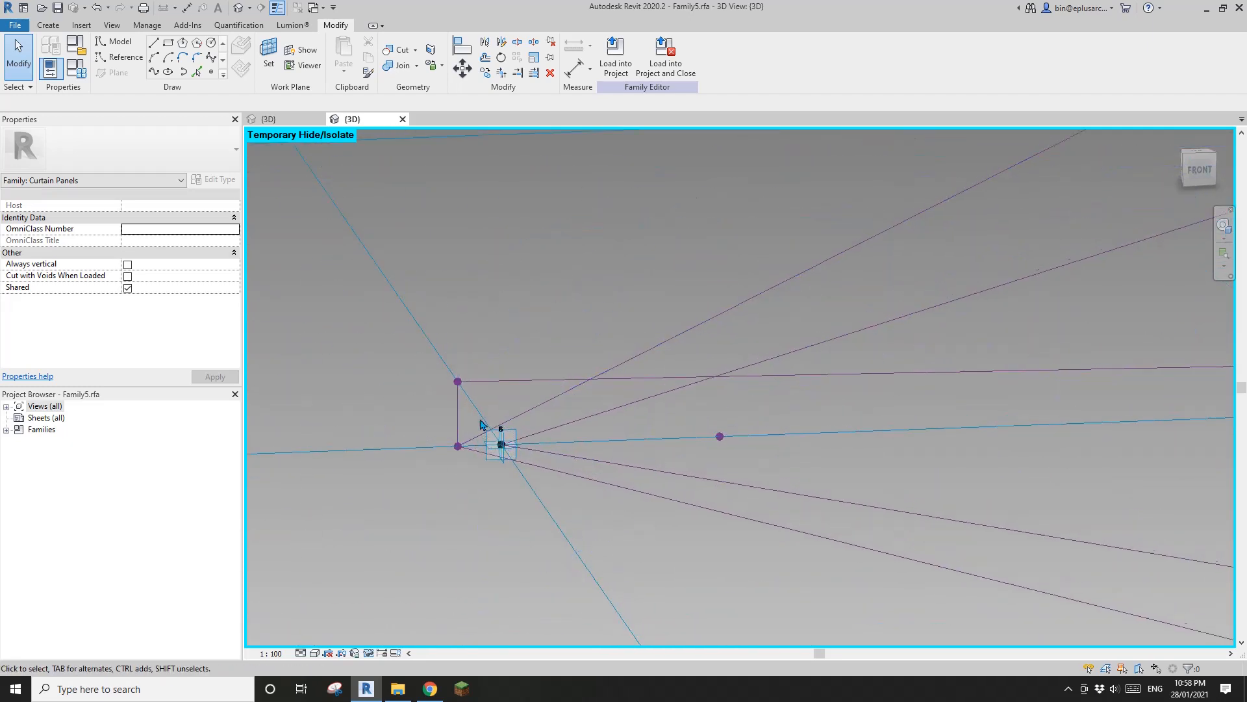
{"action": "scroll", "coordinate": [459, 385], "scroll_direction": "down", "scroll_amount": 3}
{"action": "scroll", "coordinate": [520, 408], "scroll_direction": "down", "scroll_amount": 4}
{"action": "middle_click_drag", "start_coordinate": [610, 412], "coordinate": [582, 396], "text": "shift"}
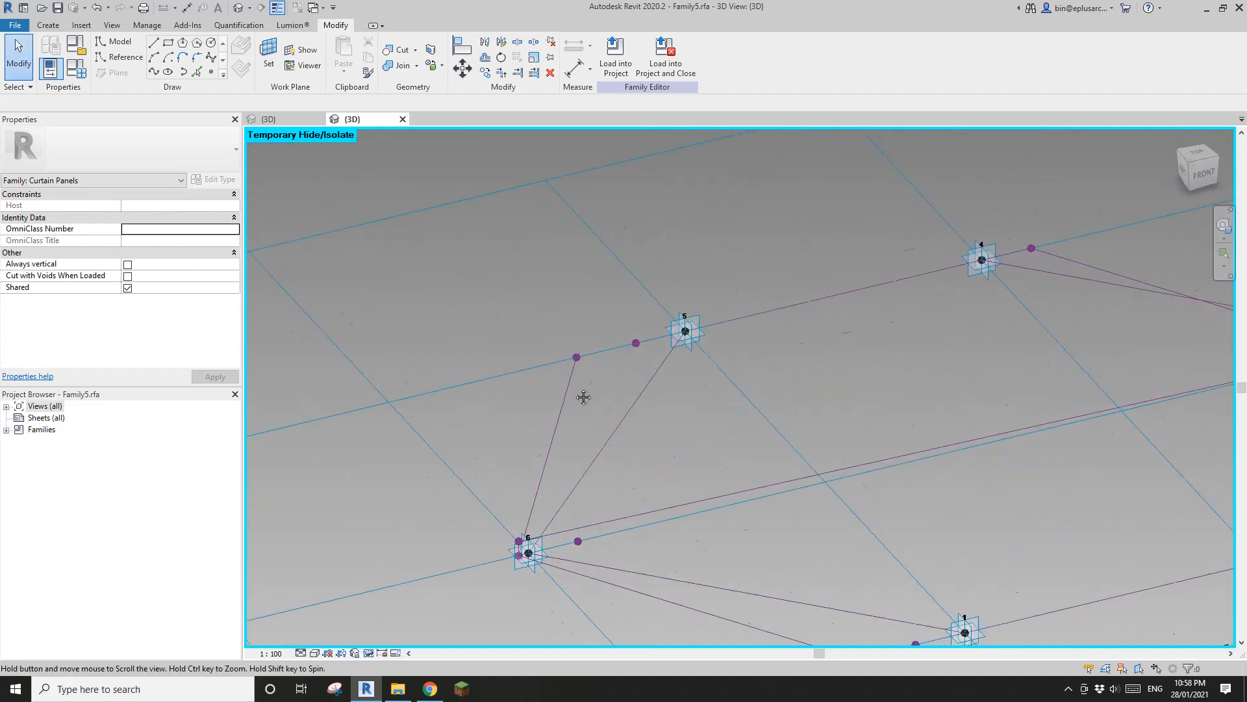
{"action": "scroll", "coordinate": [721, 423], "scroll_direction": "down", "scroll_amount": 2}
{"action": "middle_click_drag", "start_coordinate": [734, 427], "coordinate": [607, 387]}
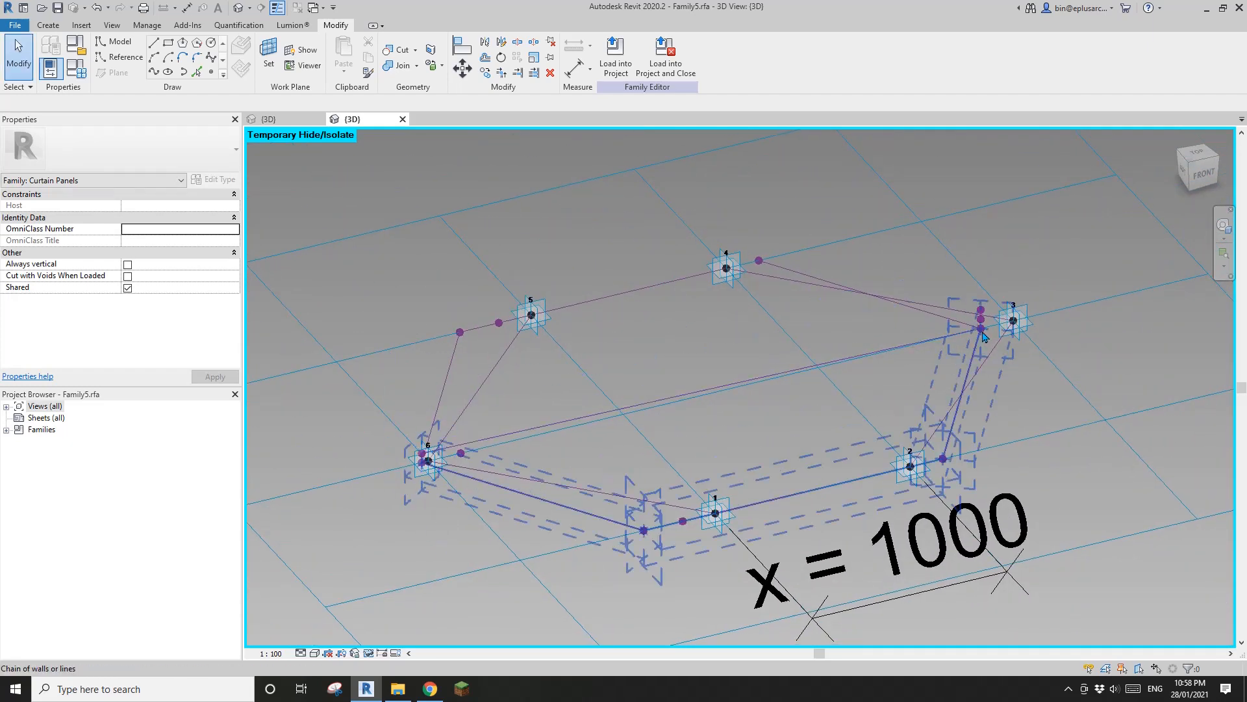
Step: Cycle the highlight through the overlapping points and lines beside points 3 and 6 to inspect the triangular profile
{"action": "key", "text": "Tab"}
{"action": "key", "text": "Tab"}
{"action": "key", "text": "Tab"}
{"action": "key", "text": "Tab"}
{"action": "key", "text": "Tab"}
{"action": "key", "text": "Tab"}
{"action": "key", "text": "Tab"}
{"action": "key", "text": "Tab"}
{"action": "key", "text": "Tab"}
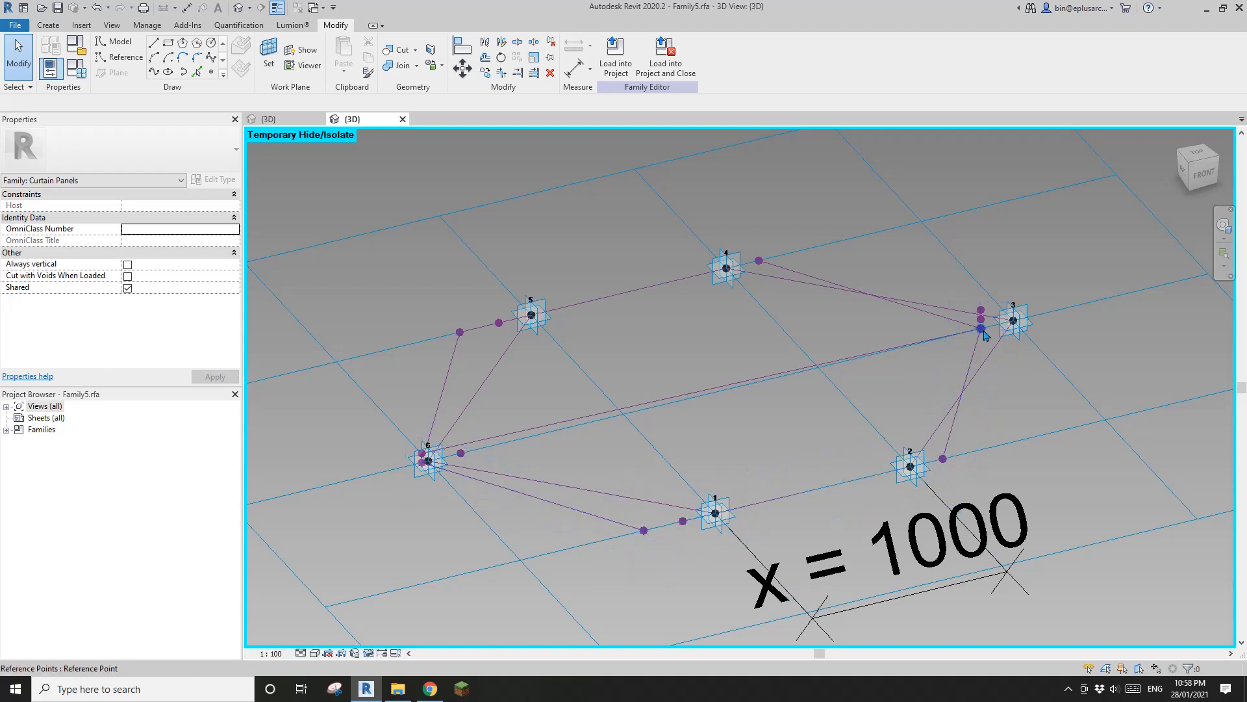
{"action": "key", "text": "Tab"}
{"action": "key", "text": "Tab"}
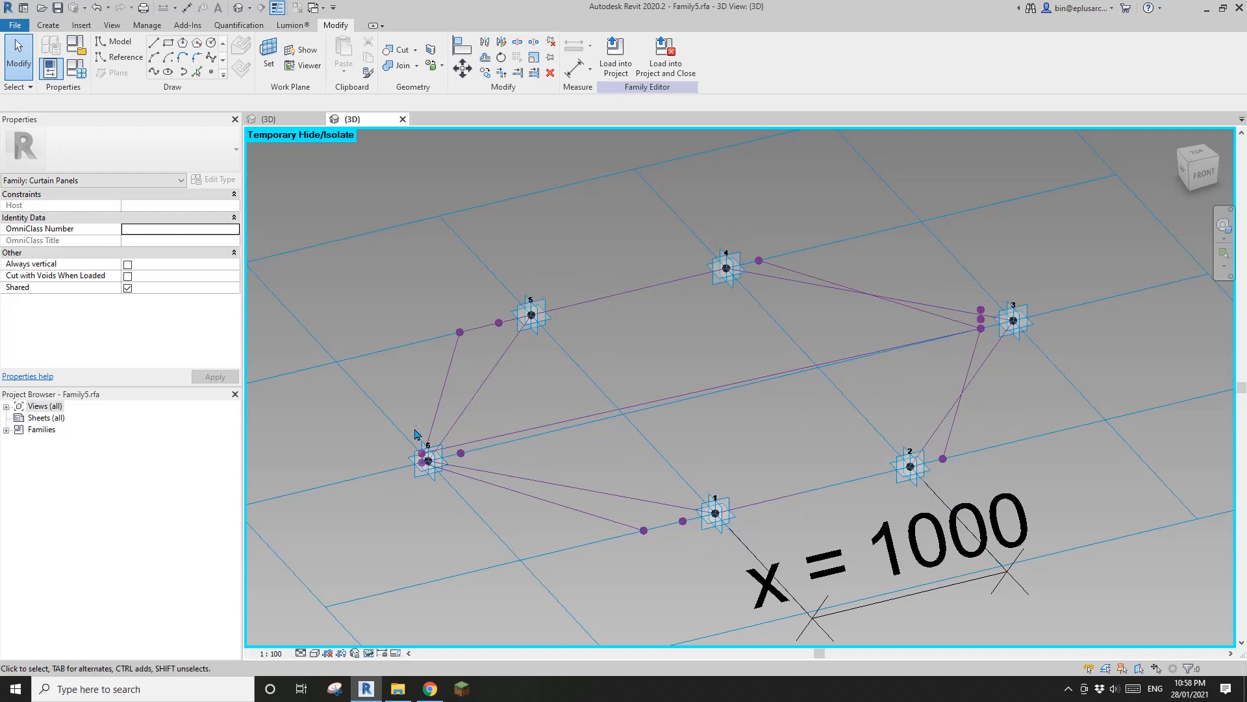
{"action": "key", "text": "Tab"}
Step: Set the work plane to the raised reference point beside point 6 and place a new reference point on it
{"action": "scroll", "coordinate": [425, 455], "scroll_direction": "up", "scroll_amount": 5}
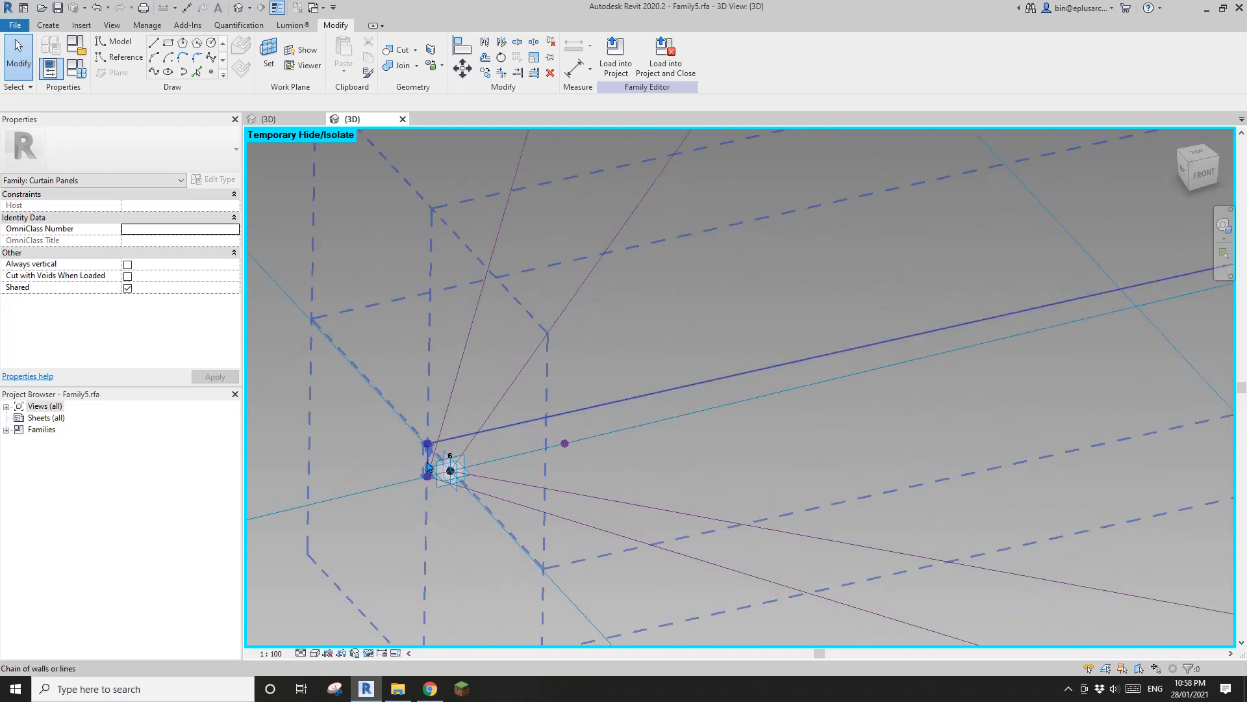
{"action": "scroll", "coordinate": [425, 448], "scroll_direction": "up", "scroll_amount": 3}
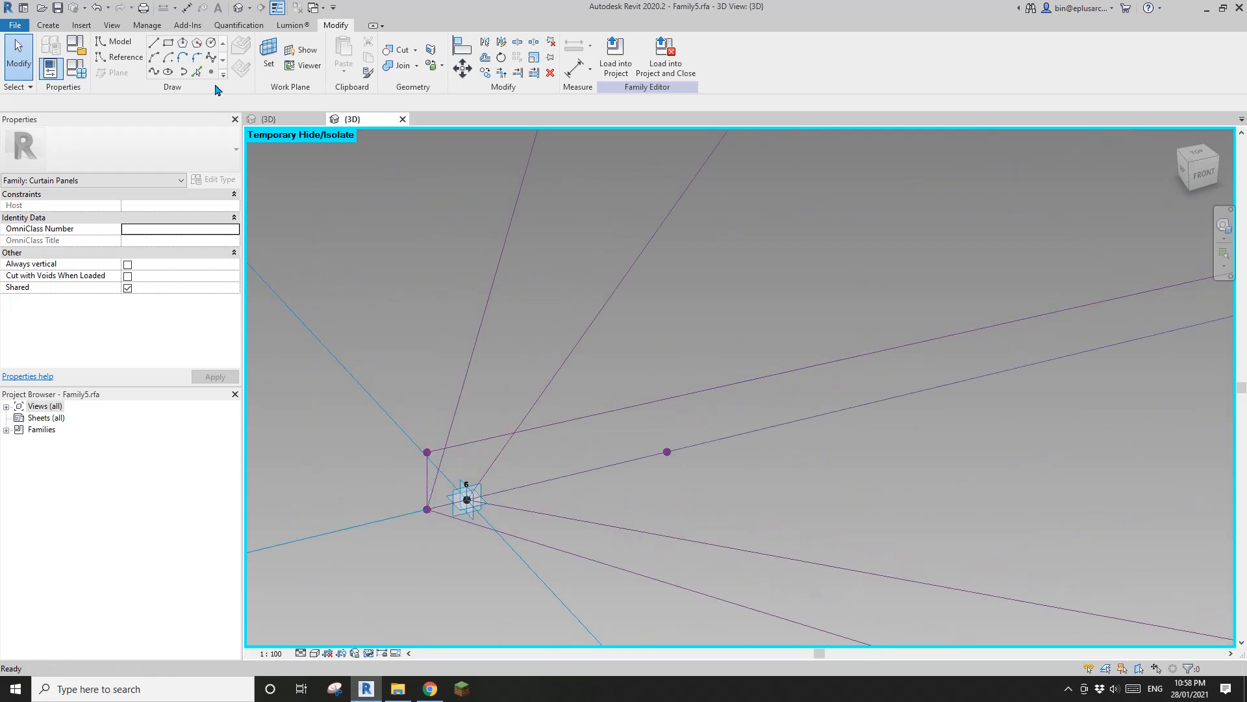
{"action": "left_click", "coordinate": [217, 74]}
{"action": "key", "text": "Escape"}
{"action": "key", "text": "Escape"}
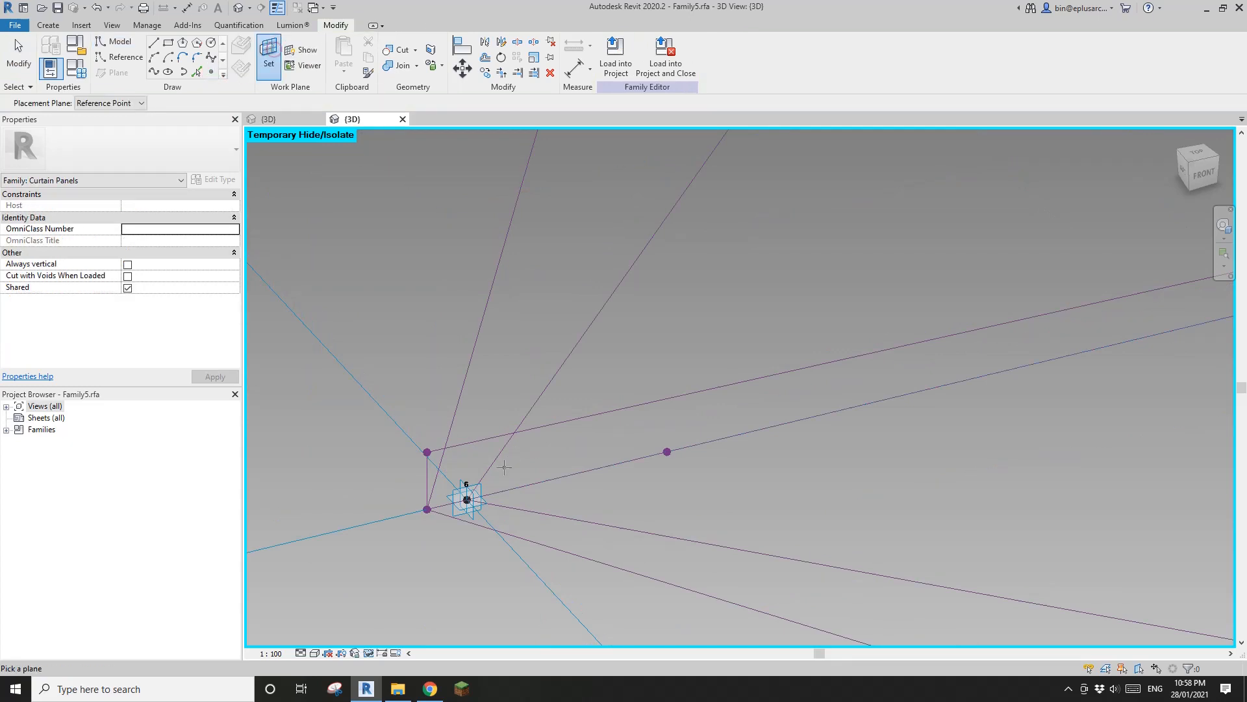
{"action": "left_click", "coordinate": [428, 453]}
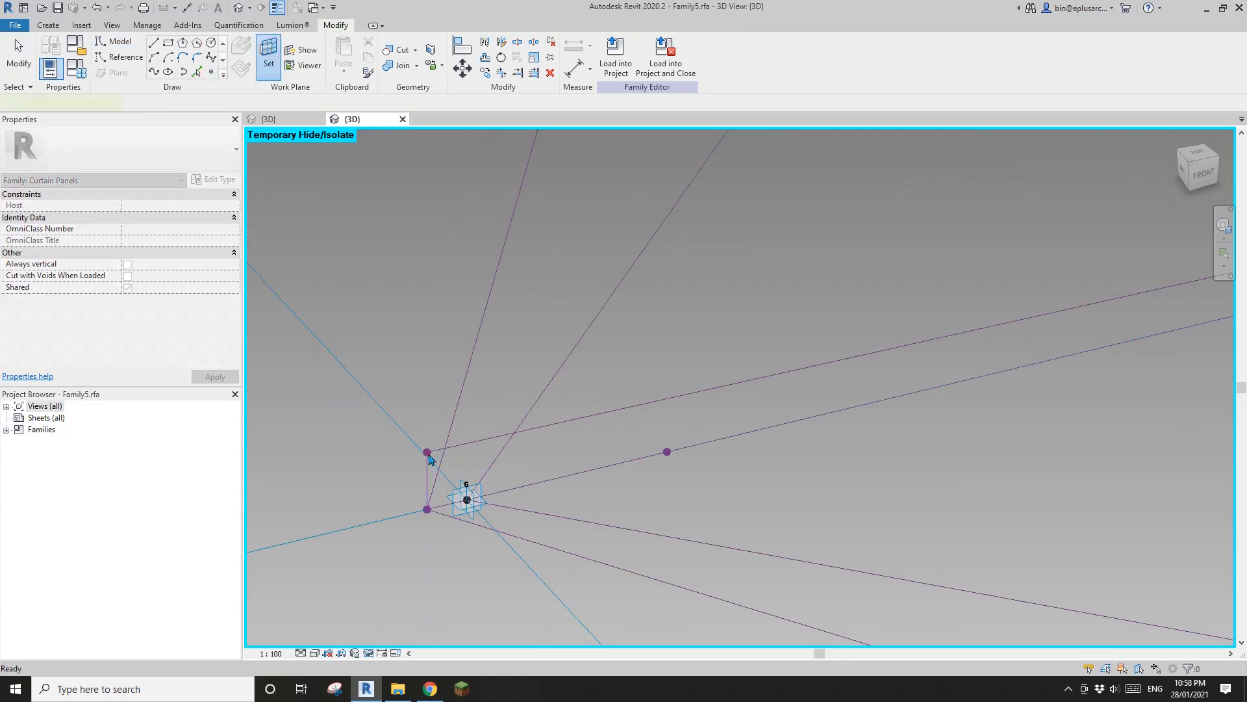
{"action": "left_click", "coordinate": [429, 452]}
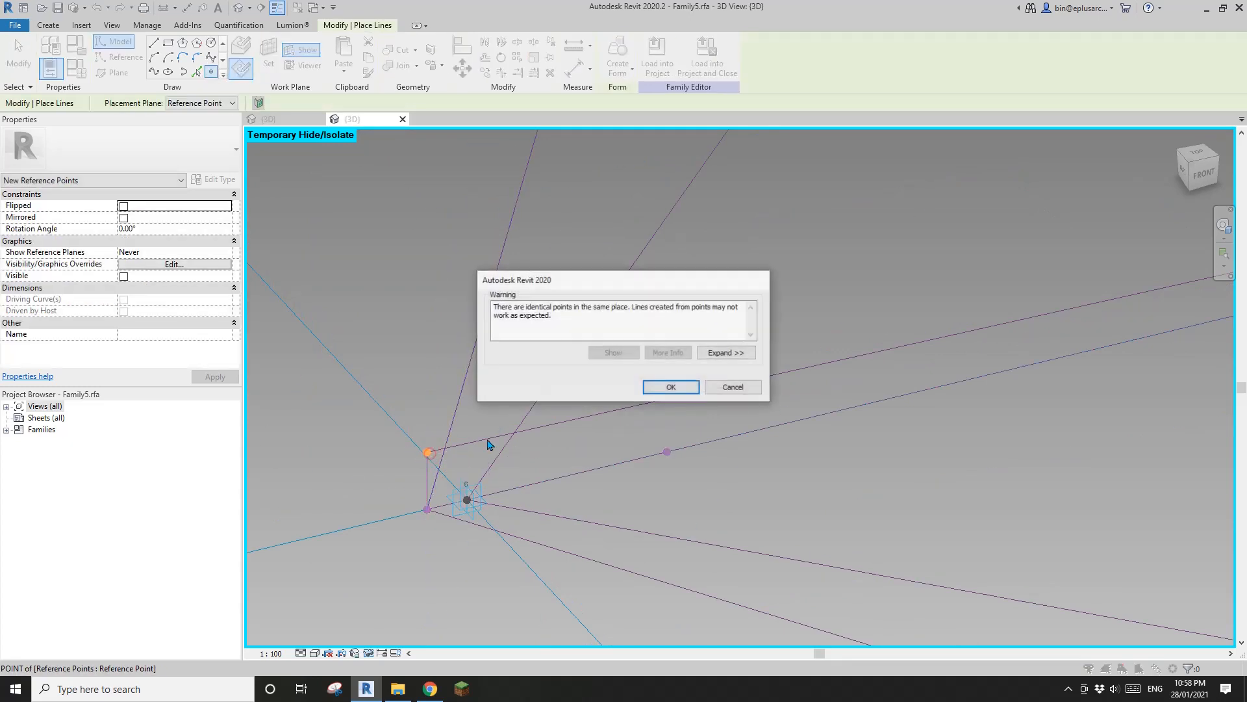
{"action": "left_click", "coordinate": [671, 386]}
{"action": "key", "text": "Escape"}
Step: Raise the new reference point beside point 6 by about 24.3 and associate its Offset with the Thickness family parameter
{"action": "left_click", "coordinate": [427, 453]}
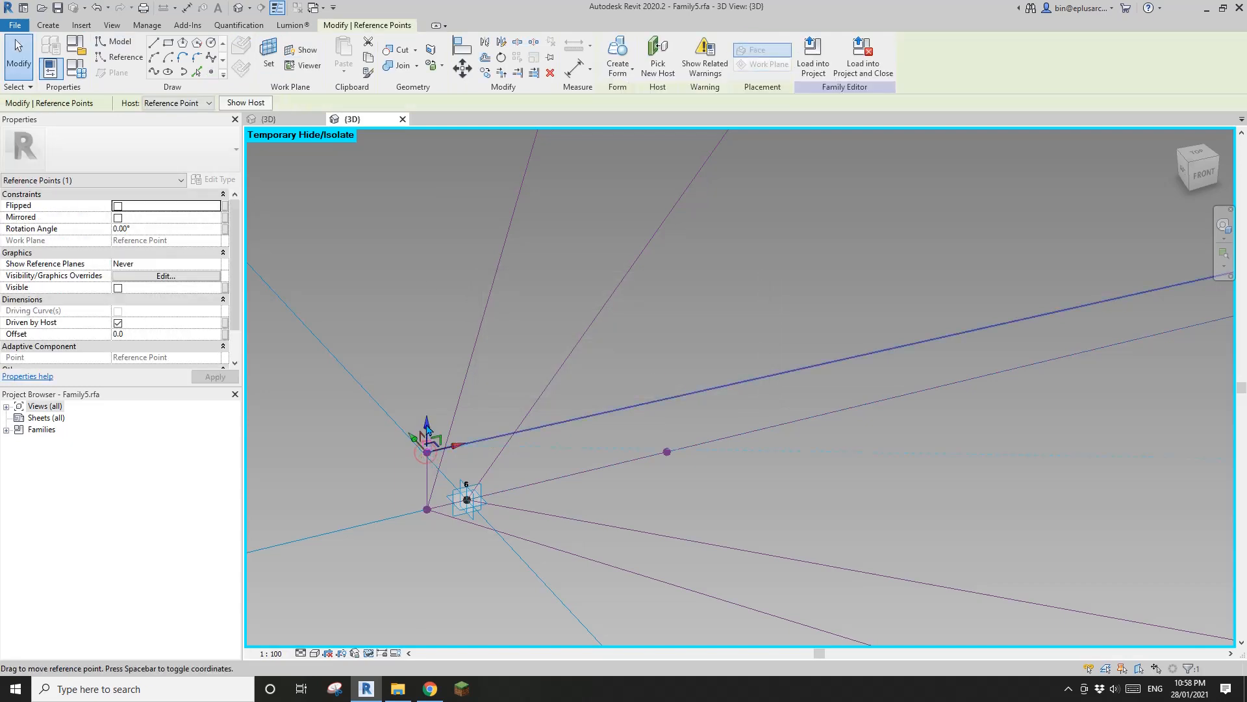
{"action": "left_click_drag", "start_coordinate": [426, 428], "coordinate": [427, 400]}
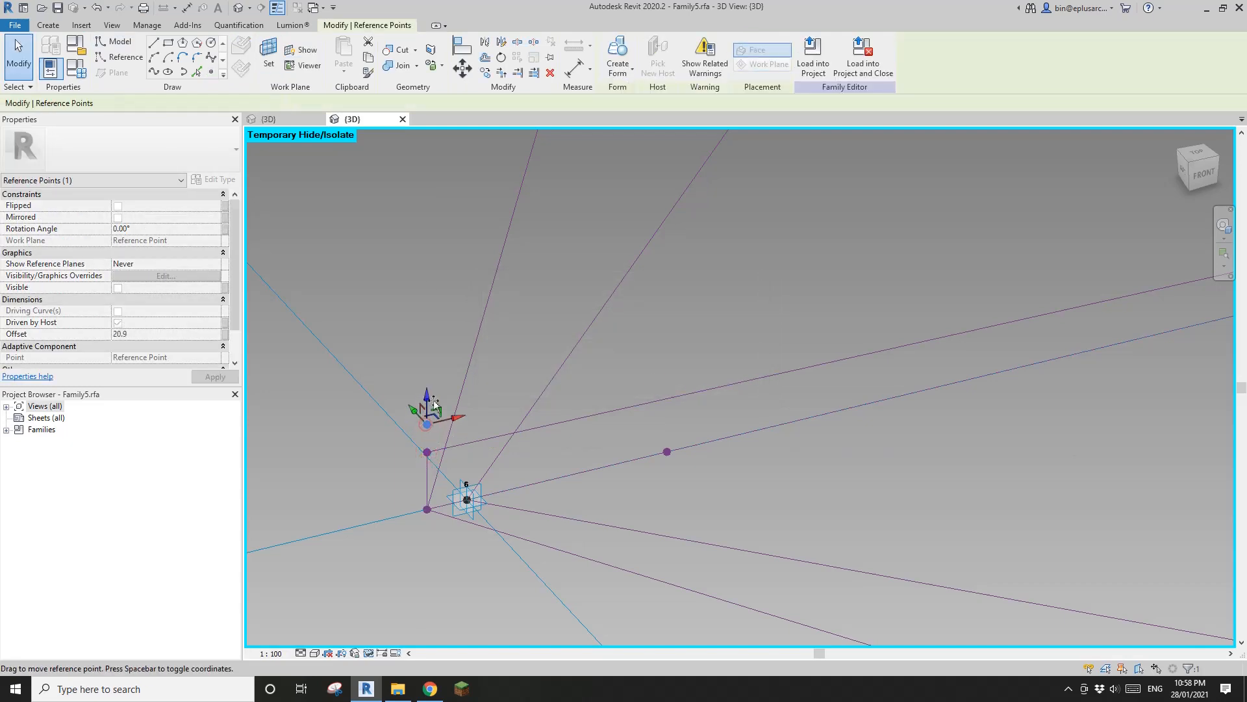
{"action": "left_click", "coordinate": [224, 334]}
{"action": "left_click", "coordinate": [425, 306]}
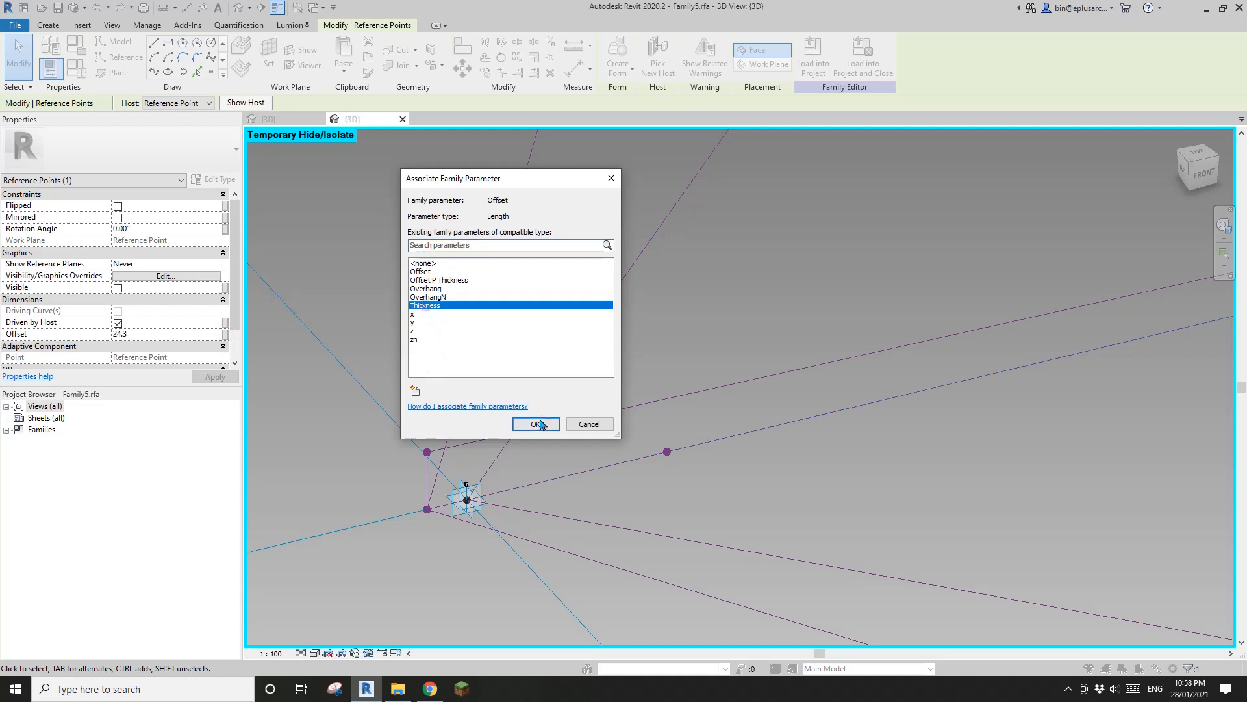
{"action": "left_click", "coordinate": [535, 424]}
{"action": "key", "text": "Escape"}
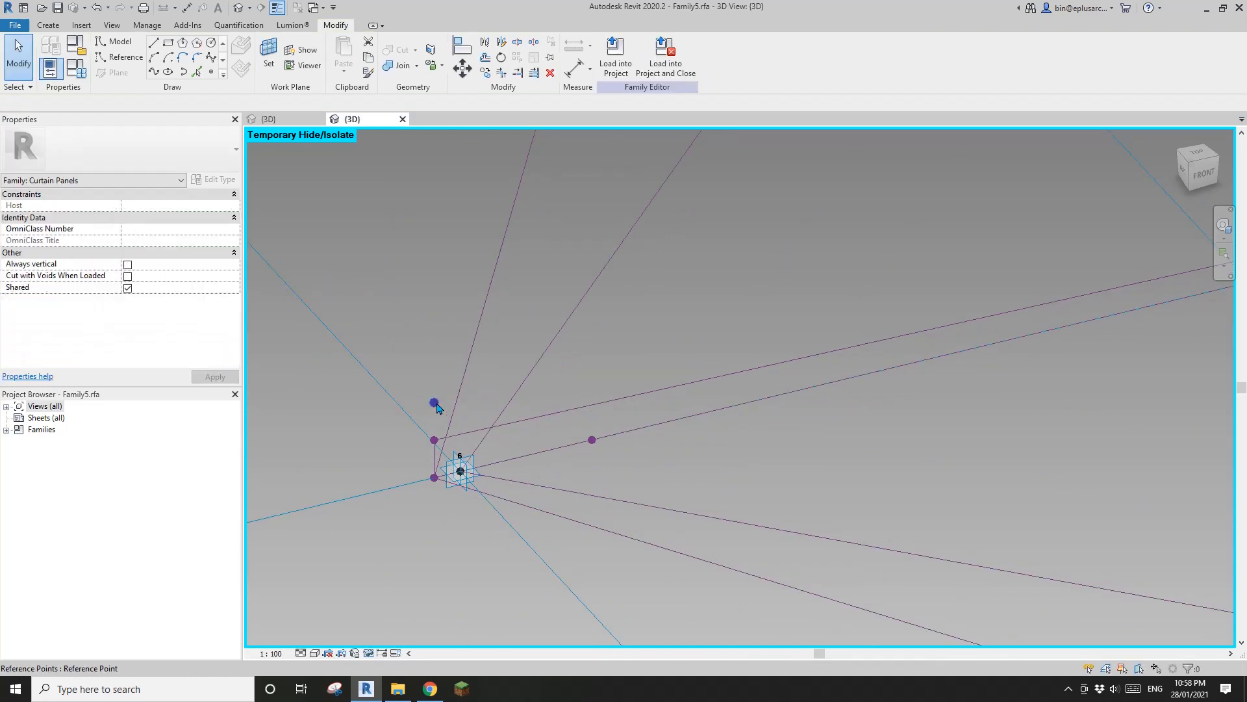
Step: Connect the topmost reference points beside points 6 and 3 with a spline through points and make it a reference line
{"action": "left_click", "coordinate": [436, 404]}
{"action": "scroll", "coordinate": [445, 402], "scroll_direction": "down", "scroll_amount": 3}
{"action": "middle_click_drag", "start_coordinate": [637, 362], "coordinate": [523, 393]}
{"action": "scroll", "coordinate": [882, 340], "scroll_direction": "down", "scroll_amount": 1}
{"action": "middle_click_drag", "start_coordinate": [882, 340], "coordinate": [635, 404]}
{"action": "left_click", "coordinate": [1063, 270], "text": "ctrl"}
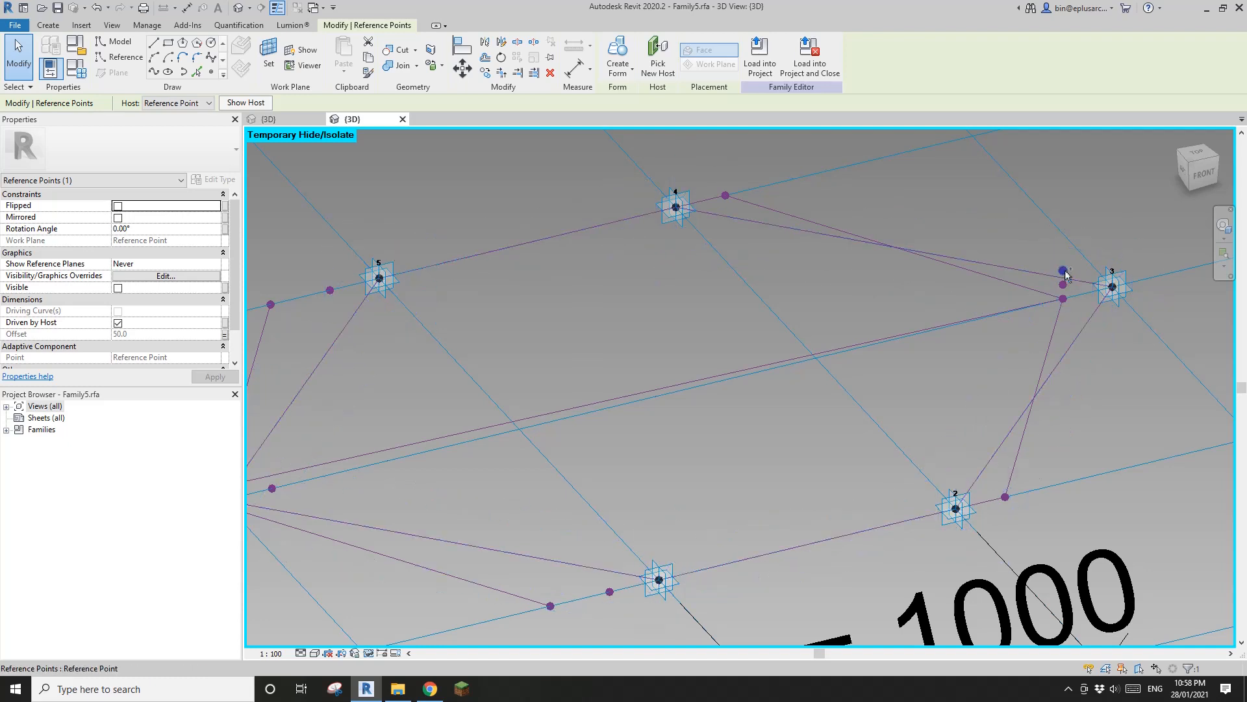
{"action": "left_click", "coordinate": [154, 72]}
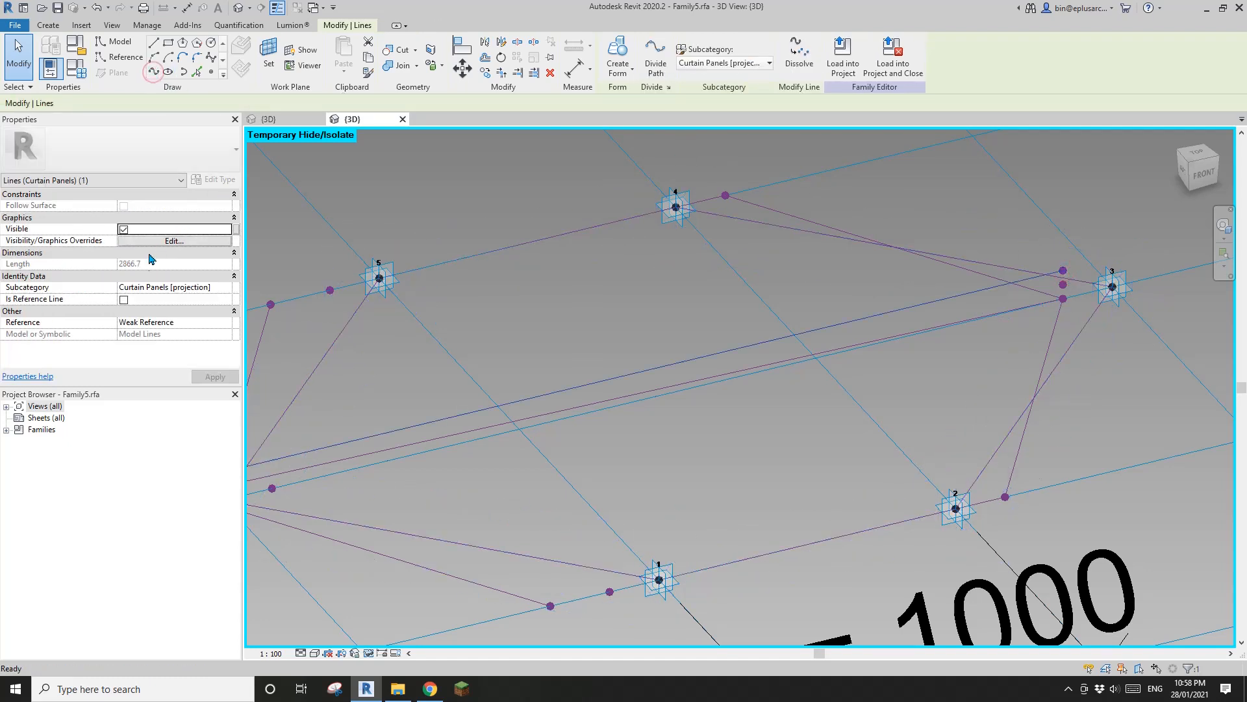
{"action": "left_click", "coordinate": [124, 300]}
{"action": "key", "text": "Escape"}
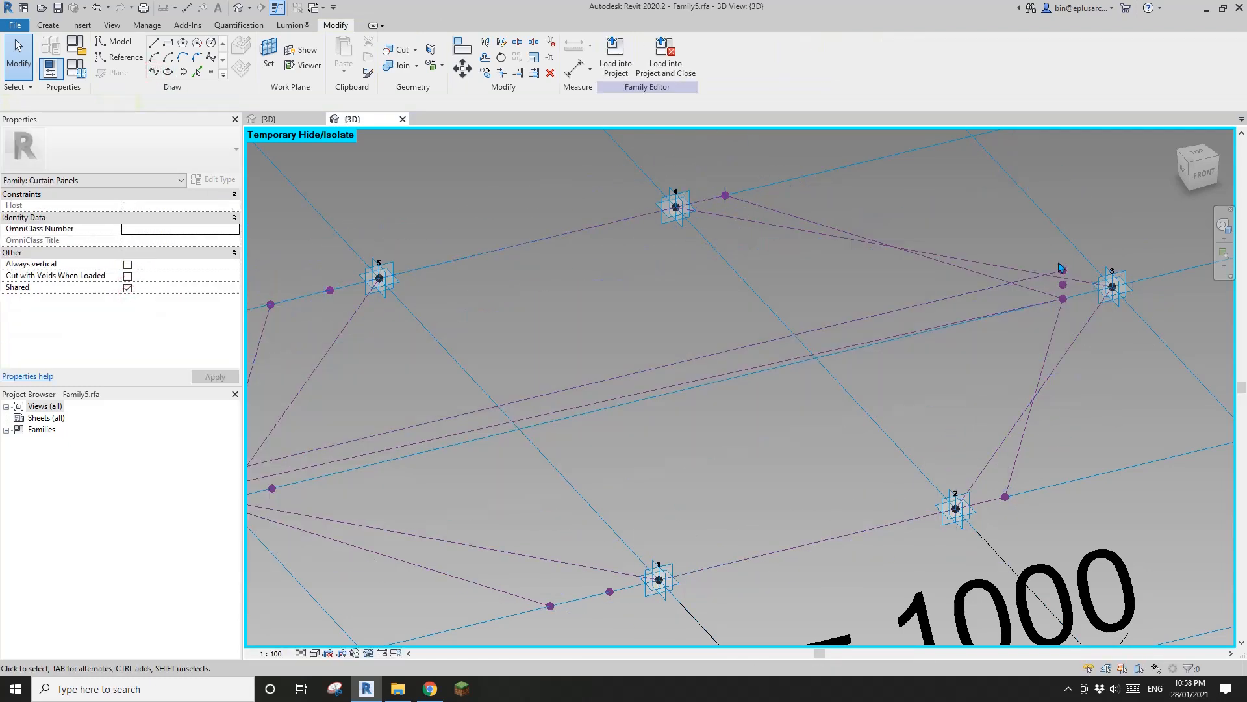
Step: Connect the upper two reference points beside point 3 with a spline through points and make it a reference line
{"action": "left_click", "coordinate": [154, 71]}
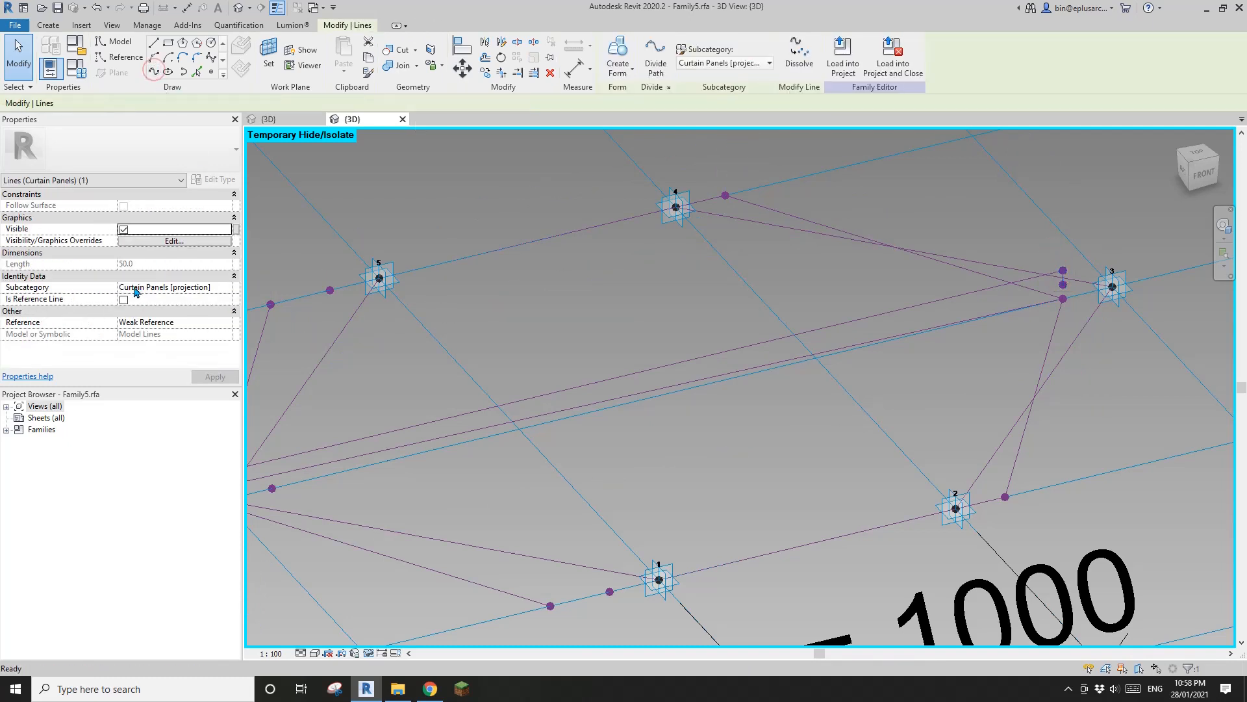
{"action": "left_click", "coordinate": [125, 299]}
{"action": "key", "text": "Escape"}
Step: Connect the middle reference point beside point 3 to the topmost reference point beside point 6 with a spline through points and make it a reference line
{"action": "left_click", "coordinate": [1063, 284]}
{"action": "middle_click_drag", "start_coordinate": [294, 430], "coordinate": [557, 389]}
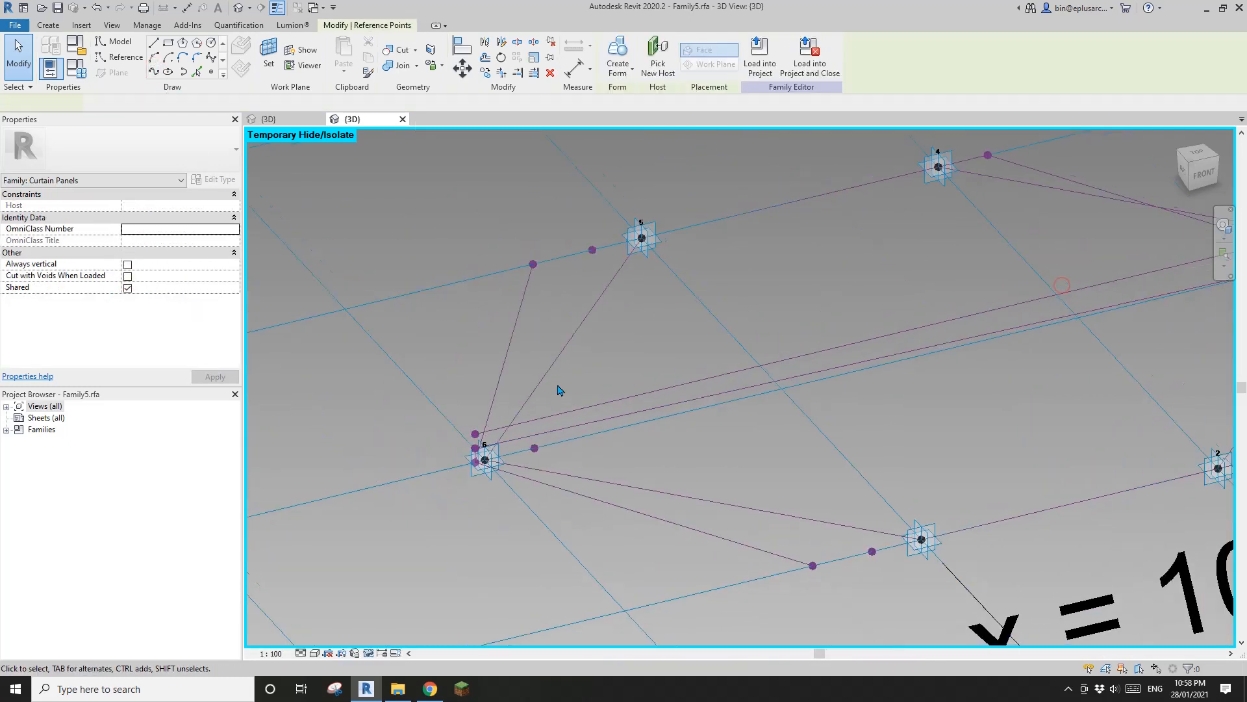
{"action": "left_click", "coordinate": [478, 432], "text": "ctrl"}
{"action": "left_click", "coordinate": [156, 70]}
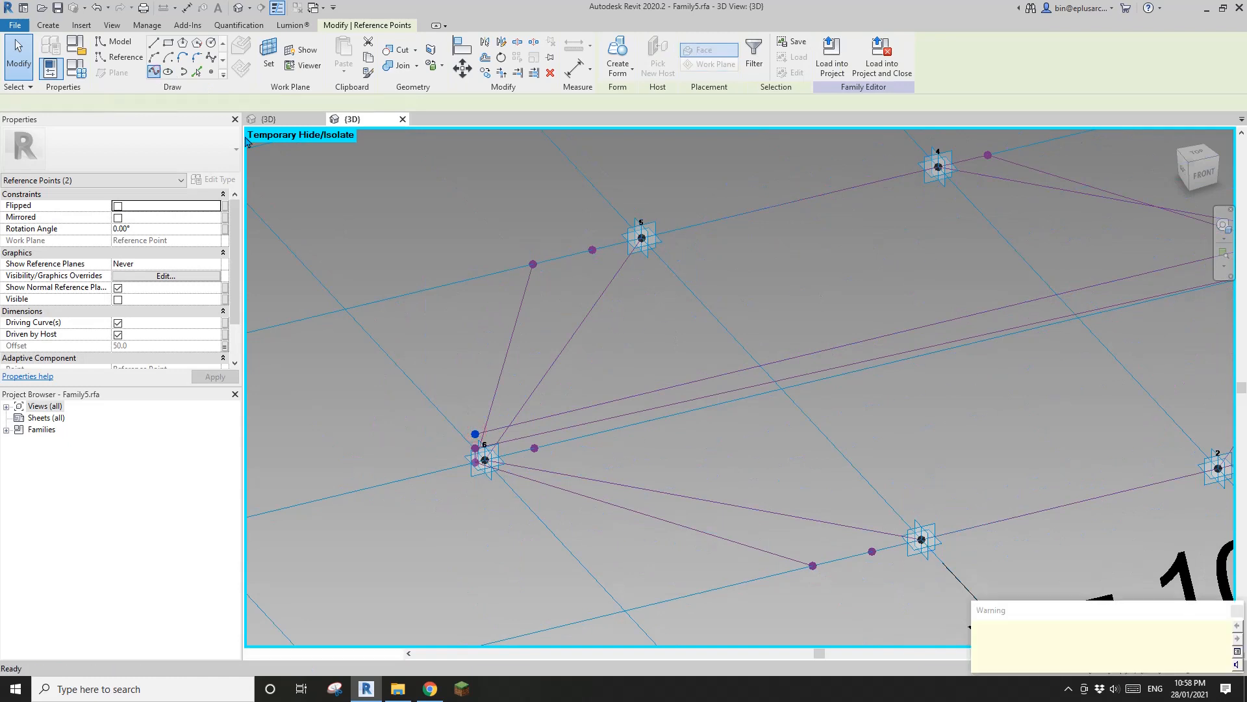
{"action": "middle_click_drag", "start_coordinate": [1136, 310], "coordinate": [667, 352]}
{"action": "key", "text": "Escape"}
{"action": "key", "text": "Tab"}
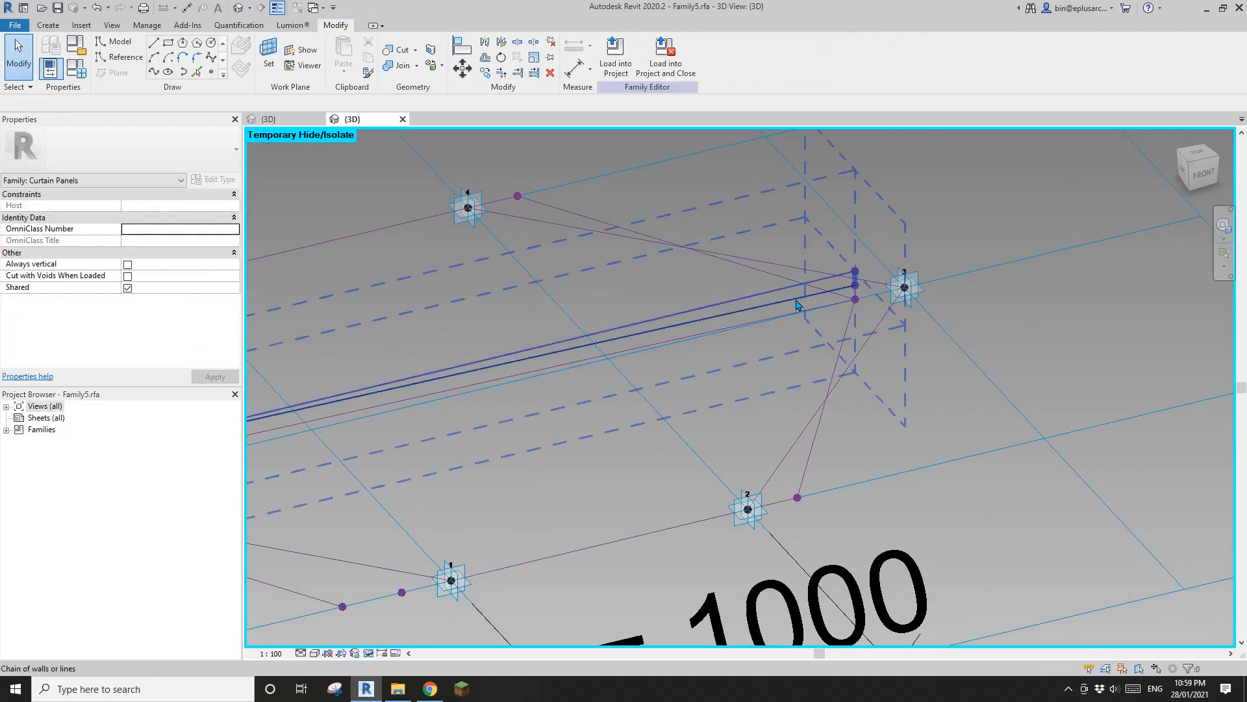
{"action": "left_click", "coordinate": [796, 299]}
{"action": "left_click", "coordinate": [128, 277]}
{"action": "left_click", "coordinate": [1017, 330]}
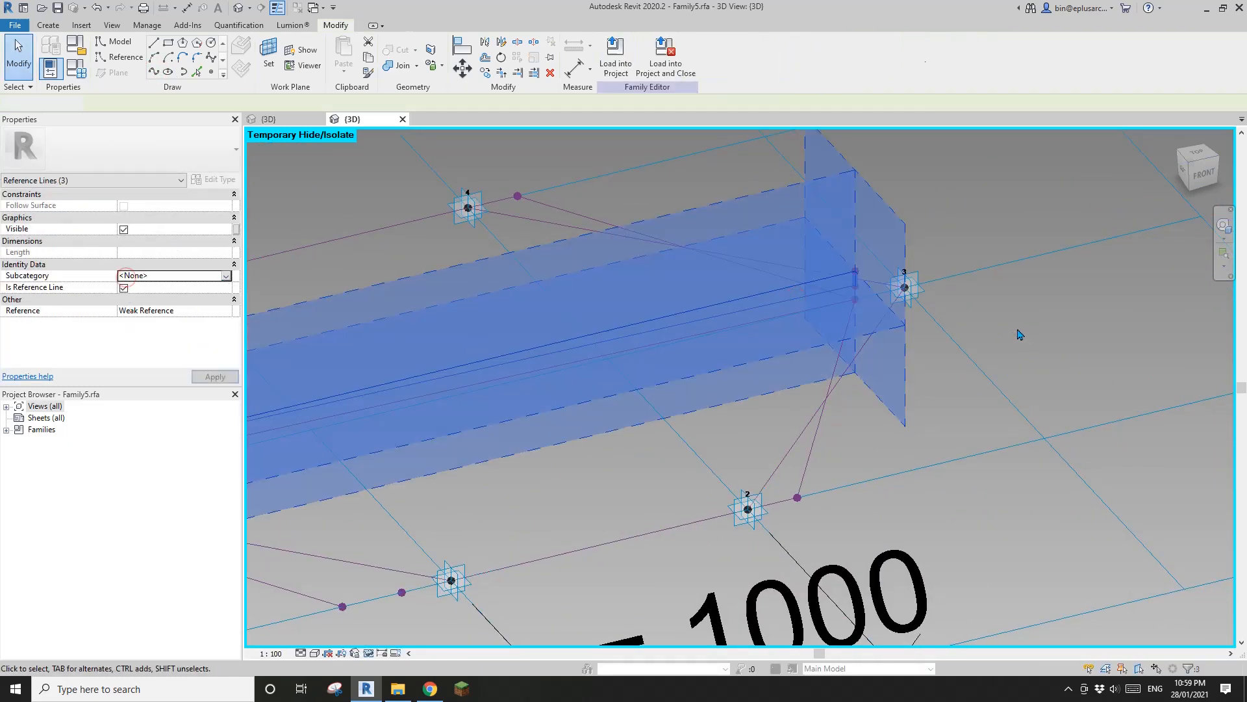
Step: Create a void form from the chain of three reference lines that makes up the upper triangular profile between points 3 and 6
{"action": "key", "text": "Tab"}
{"action": "left_click", "coordinate": [817, 305]}
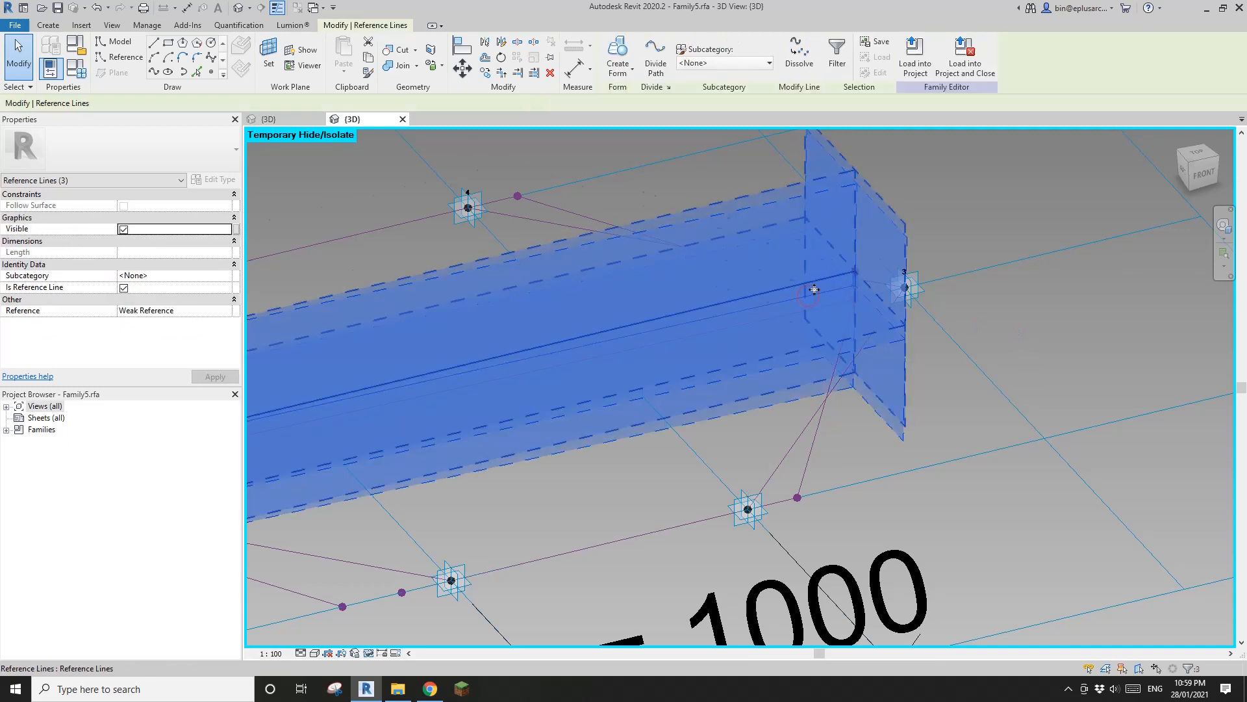
{"action": "left_click", "coordinate": [837, 55]}
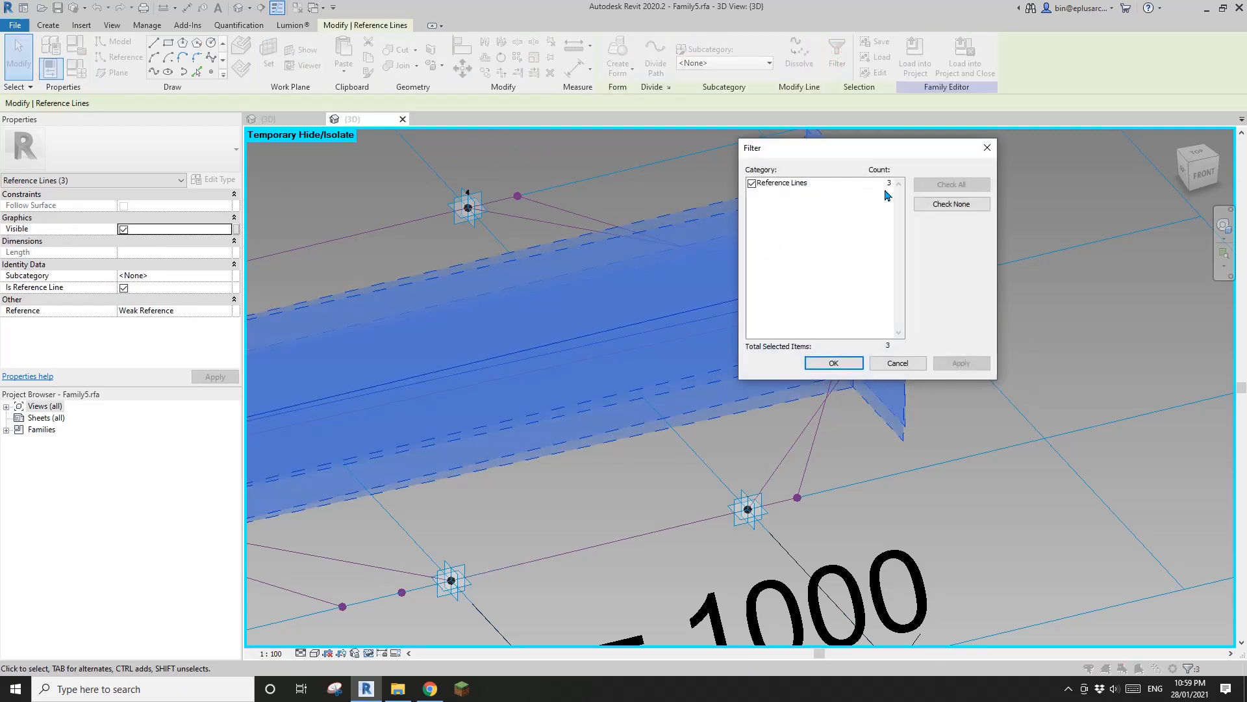
{"action": "left_click", "coordinate": [987, 148]}
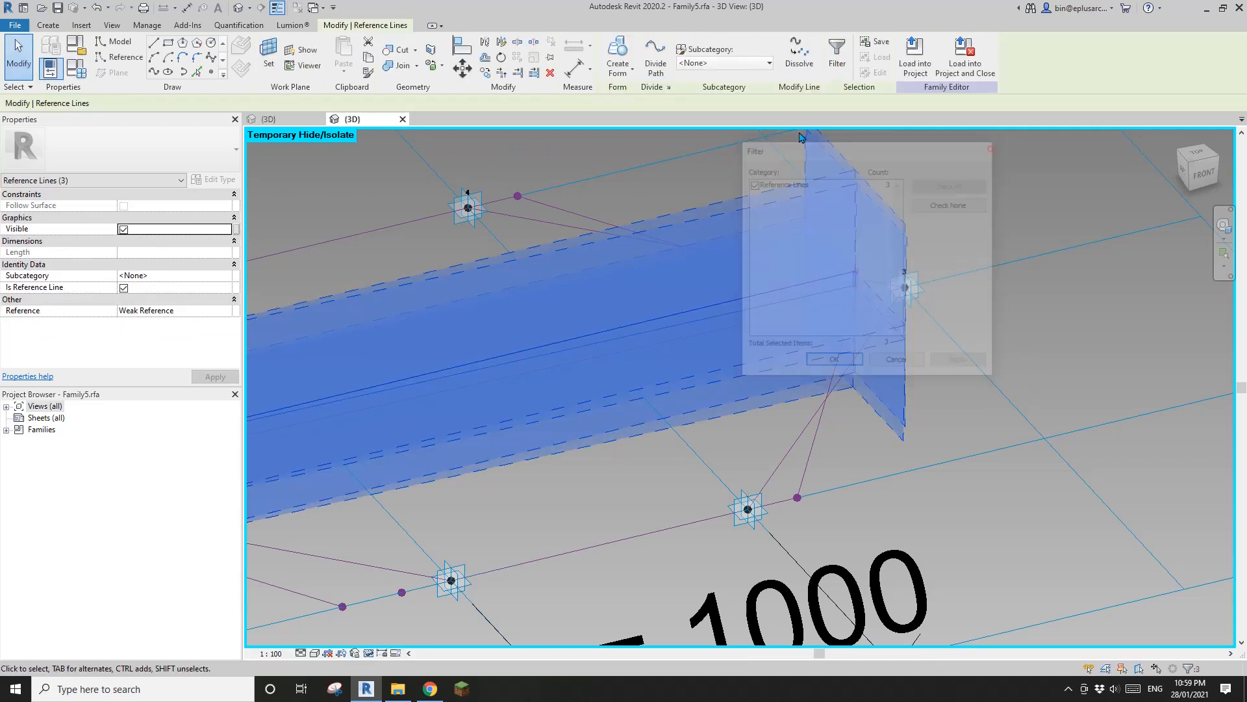
{"action": "left_click", "coordinate": [618, 72]}
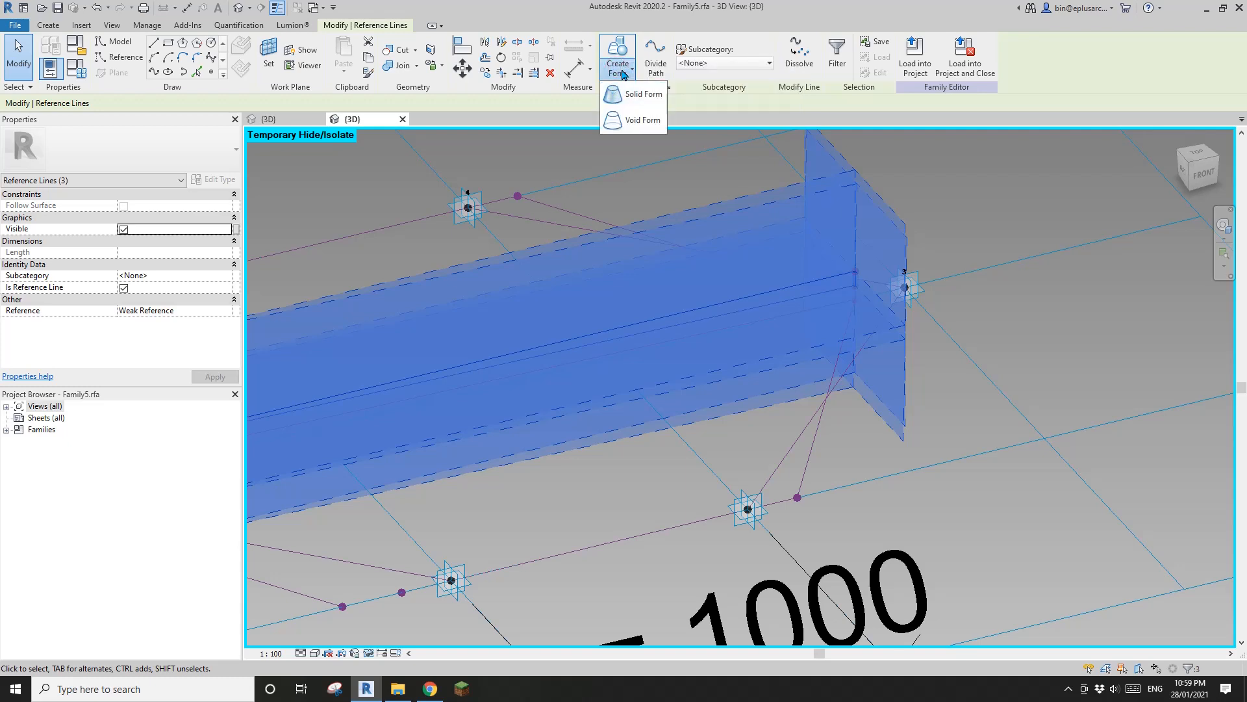
{"action": "left_click", "coordinate": [646, 128]}
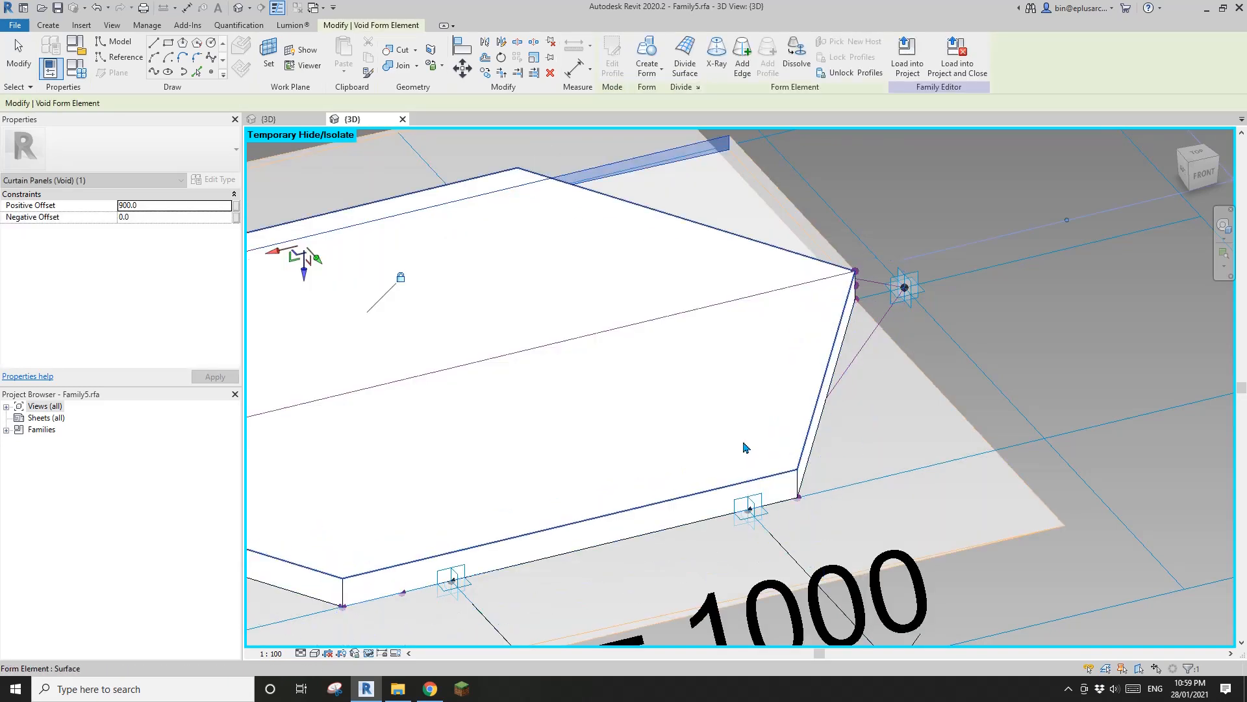
Step: Associate both the Positive Offset and the Negative Offset of the void form with the y family parameter
{"action": "scroll", "coordinate": [744, 447], "scroll_direction": "down", "scroll_amount": 3}
{"action": "middle_click_drag", "start_coordinate": [724, 465], "coordinate": [484, 278], "text": "shift"}
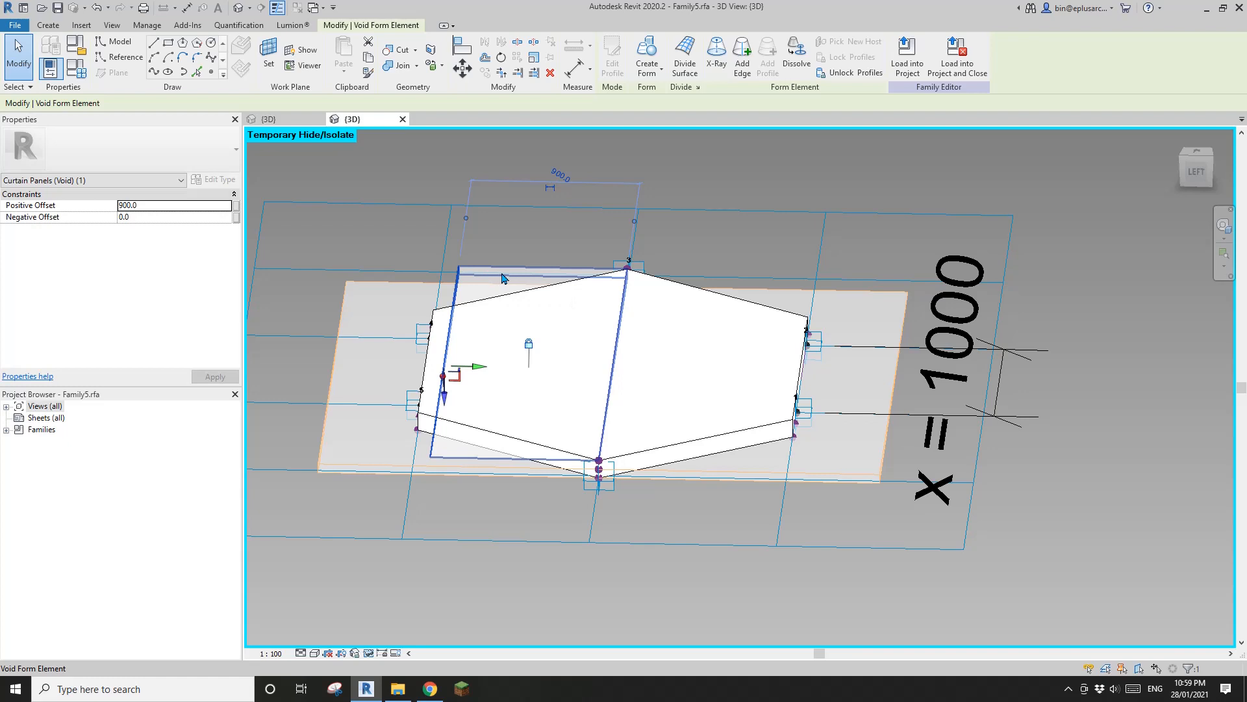
{"action": "left_click", "coordinate": [502, 279]}
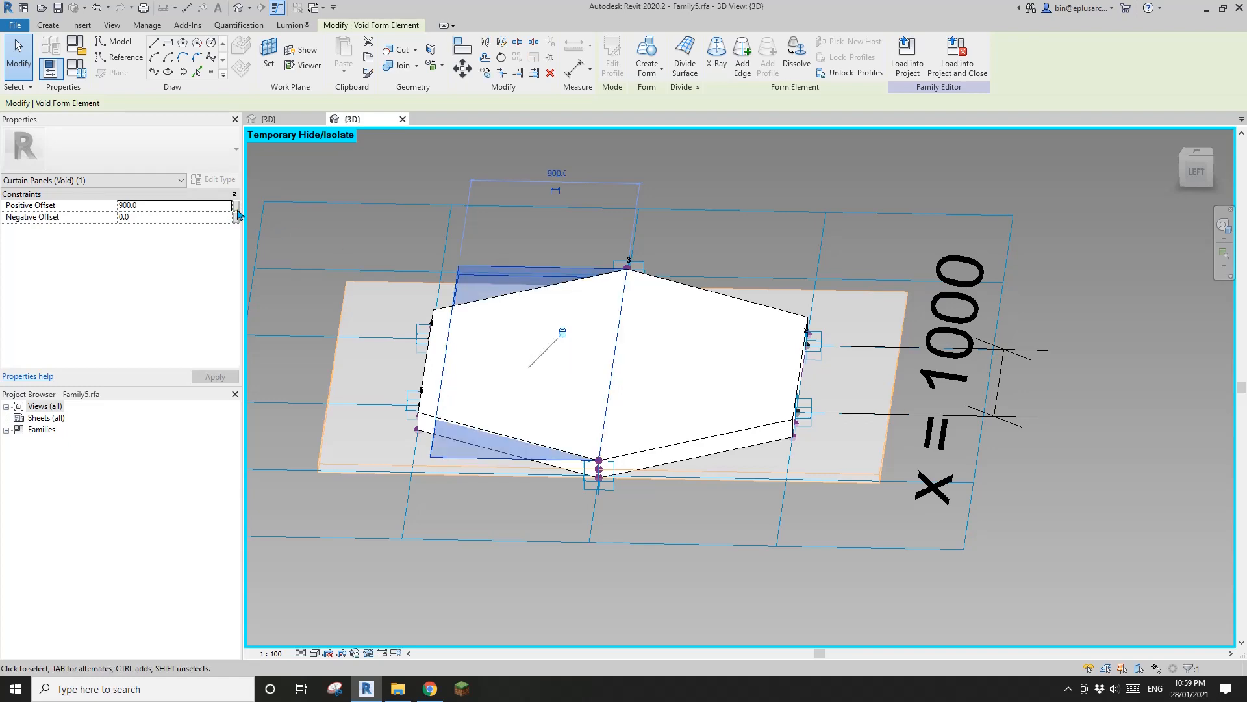
{"action": "left_click", "coordinate": [236, 205]}
{"action": "left_click", "coordinate": [418, 322]}
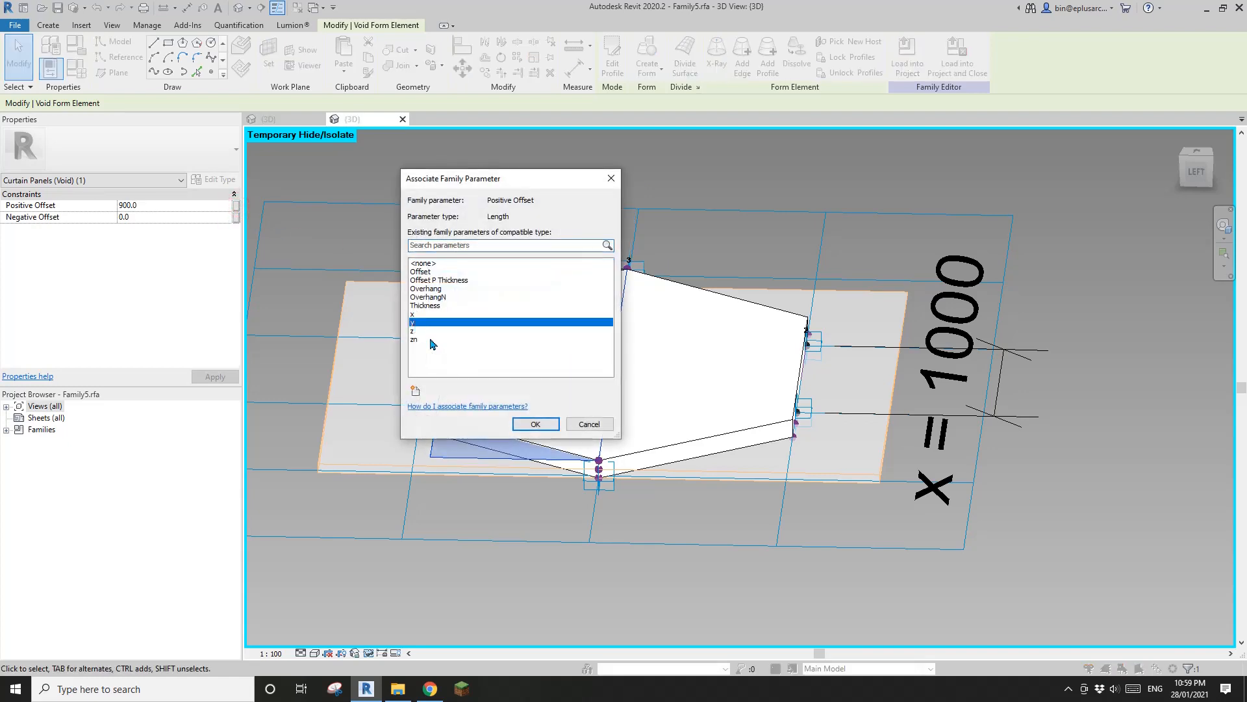
{"action": "left_click", "coordinate": [534, 424]}
{"action": "left_click", "coordinate": [237, 217]}
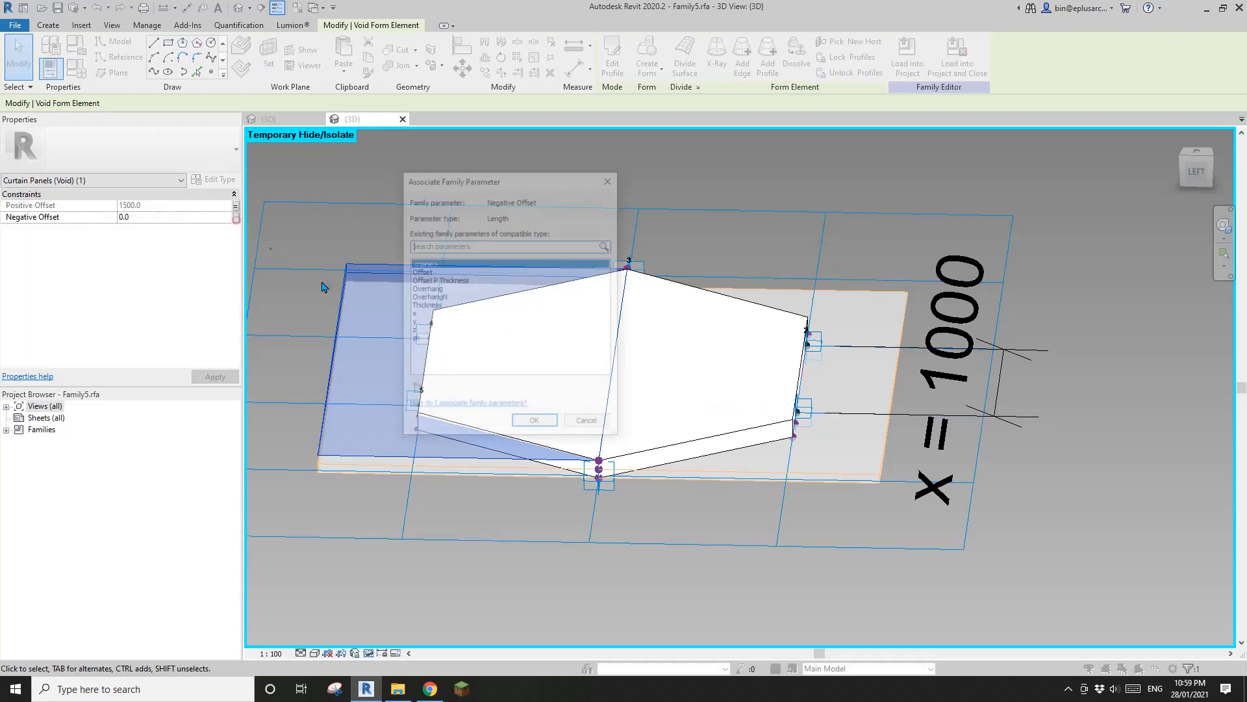
{"action": "left_click", "coordinate": [416, 323]}
{"action": "left_click", "coordinate": [536, 424]}
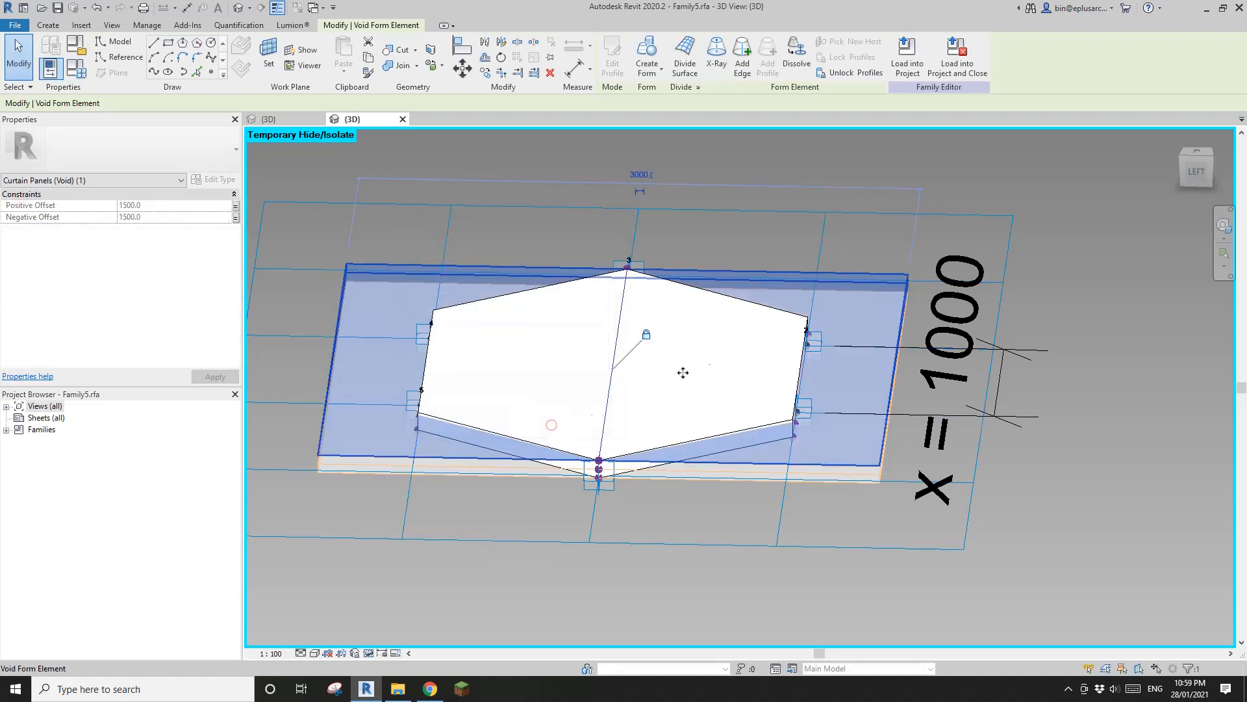
{"action": "middle_click_drag", "start_coordinate": [551, 423], "coordinate": [613, 232], "text": "shift"}
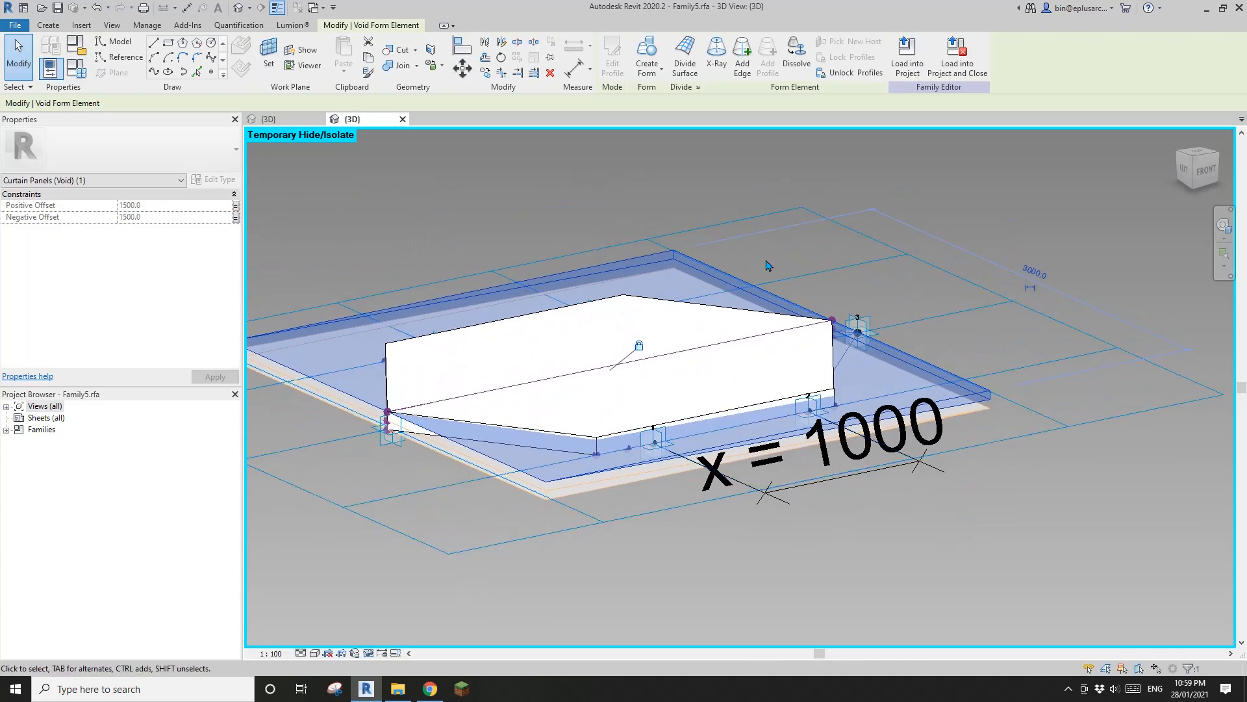
{"action": "left_click", "coordinate": [885, 284]}
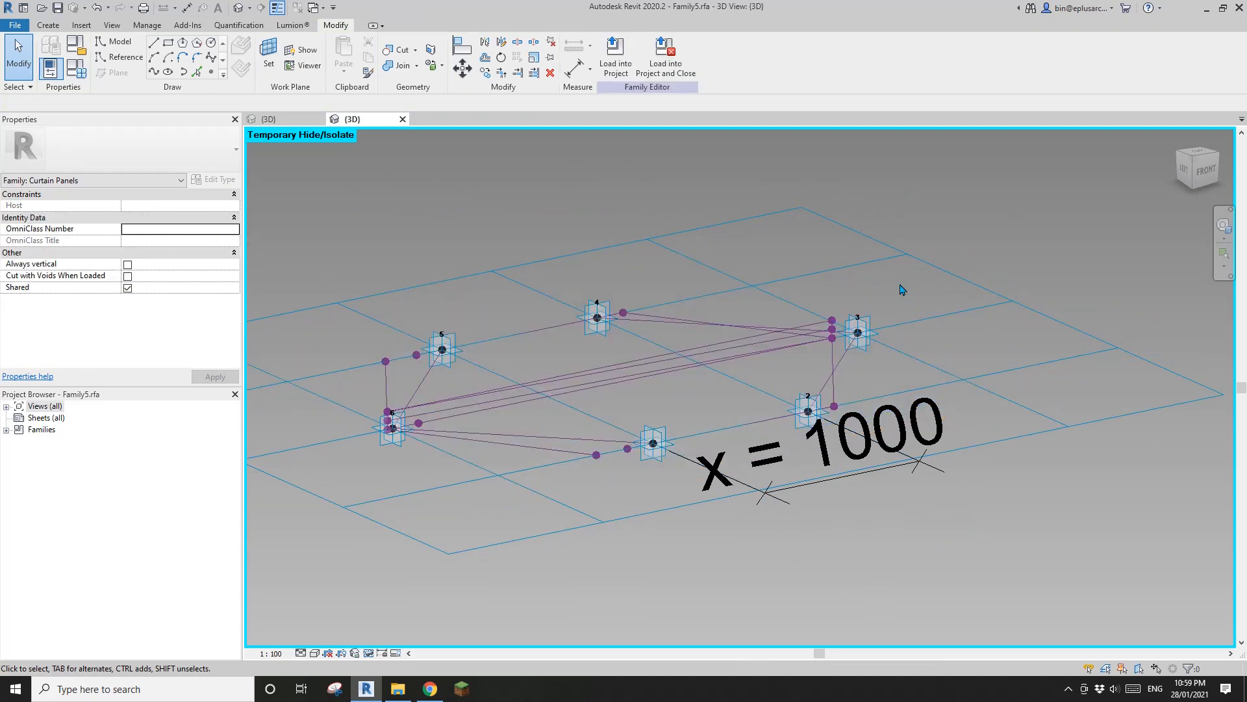
Step: Reset the temporary hide/isolate so the solid hexagonal panel is shown again together with the void
{"action": "middle_click_drag", "start_coordinate": [902, 289], "coordinate": [841, 289]}
{"action": "key", "text": "r"}
{"action": "middle_click_drag", "start_coordinate": [813, 352], "coordinate": [699, 362], "text": "shift"}
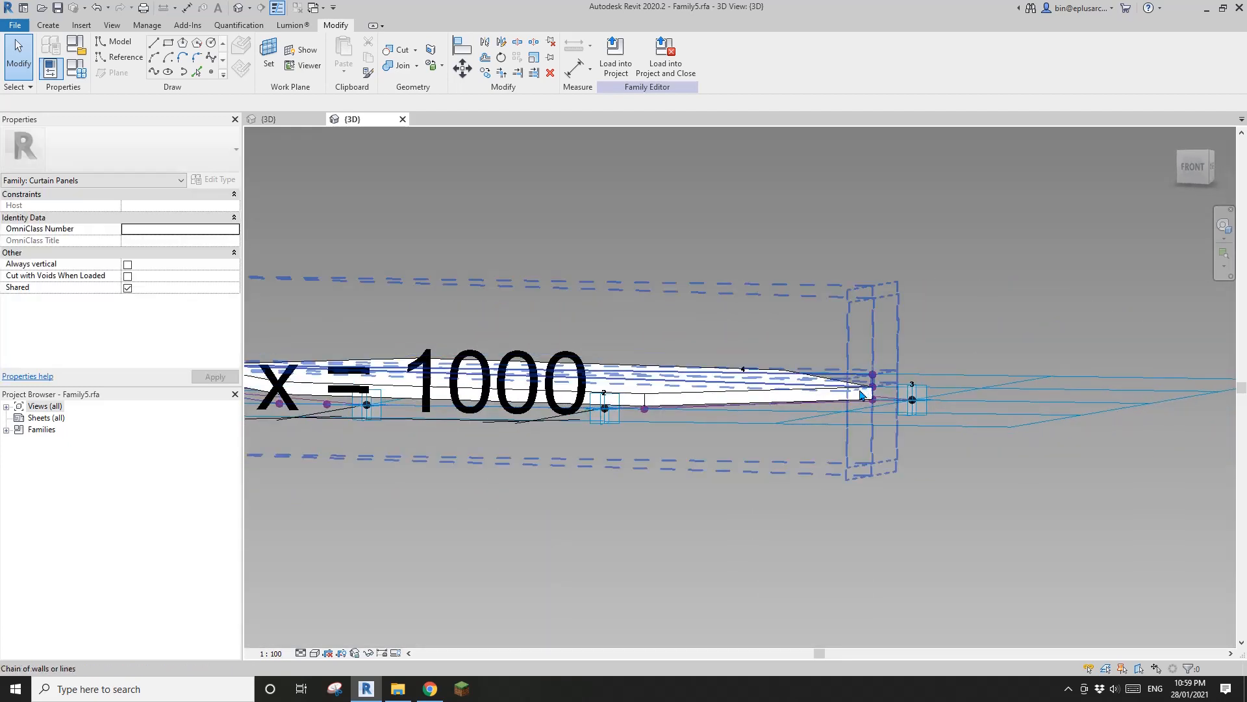
Step: Examine how the void form sits against the solid panel at both ends and along its top surface
{"action": "middle_click_drag", "start_coordinate": [599, 385], "coordinate": [969, 360]}
{"action": "scroll", "coordinate": [560, 365], "scroll_direction": "up", "scroll_amount": 2}
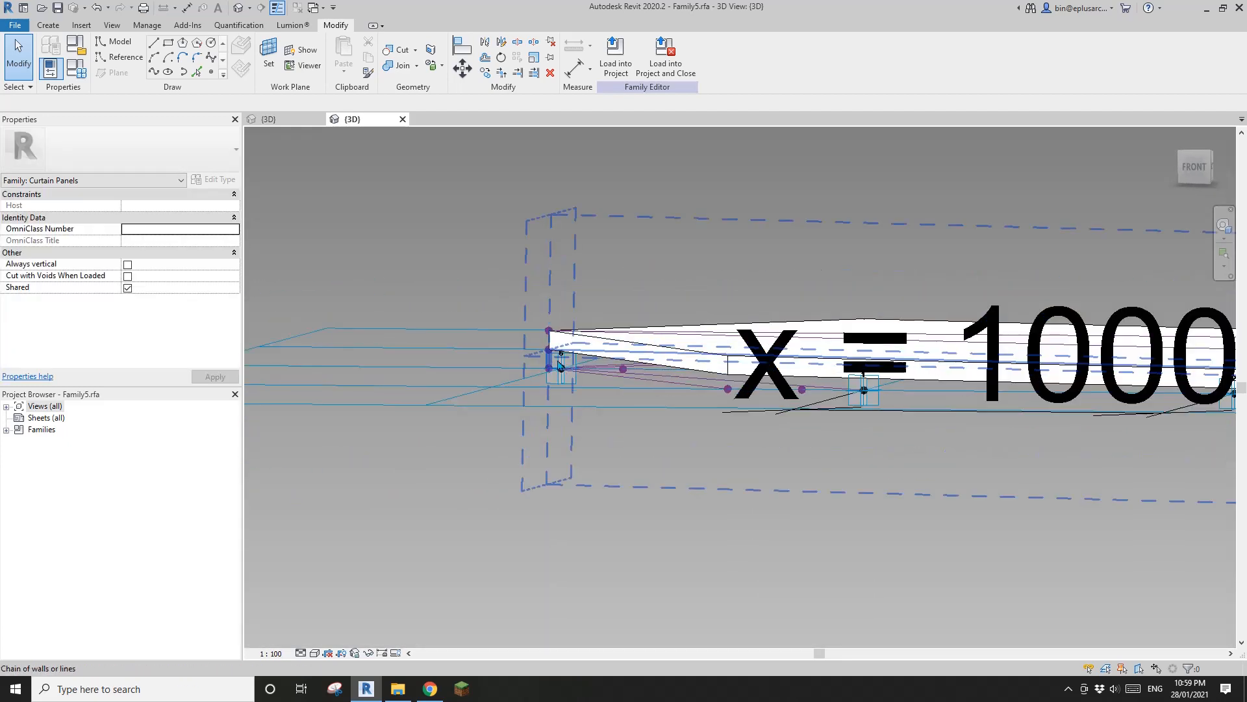
{"action": "scroll", "coordinate": [555, 360], "scroll_direction": "down", "scroll_amount": 2}
{"action": "middle_click_drag", "start_coordinate": [699, 352], "coordinate": [845, 357], "text": "shift"}
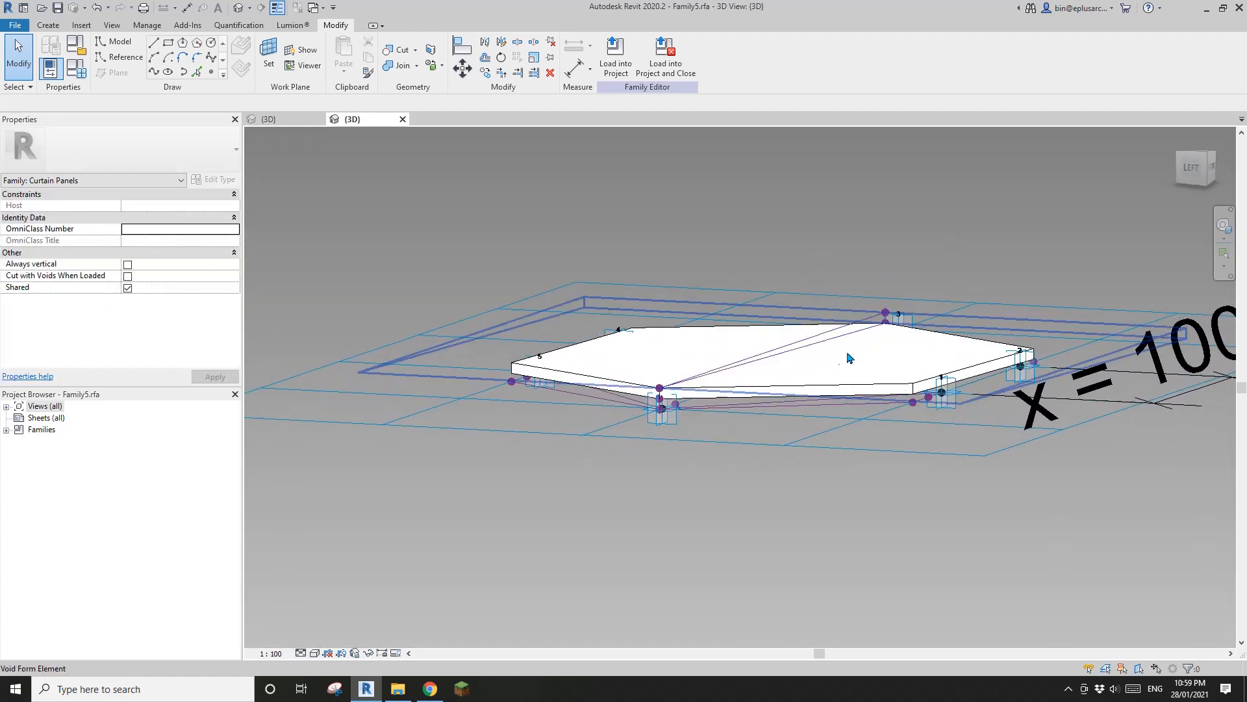
{"action": "middle_click_drag", "start_coordinate": [653, 398], "coordinate": [780, 453], "text": "shift"}
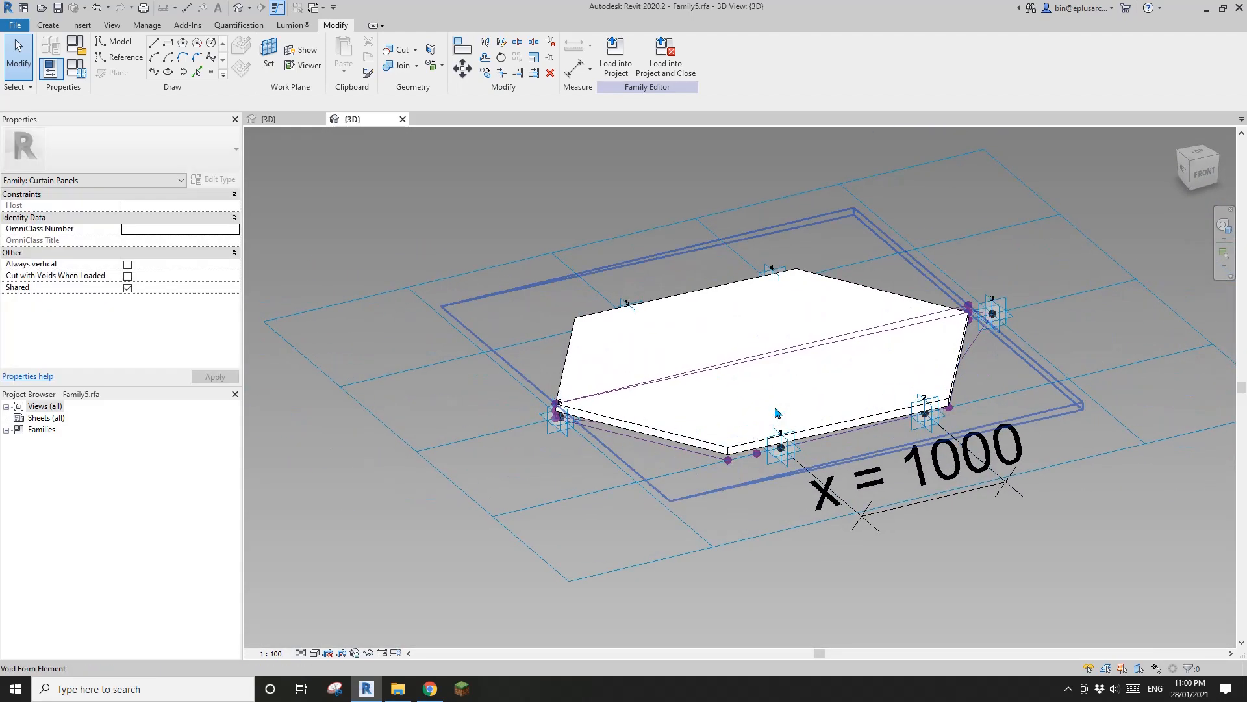
{"action": "middle_click_drag", "start_coordinate": [773, 405], "coordinate": [875, 371]}
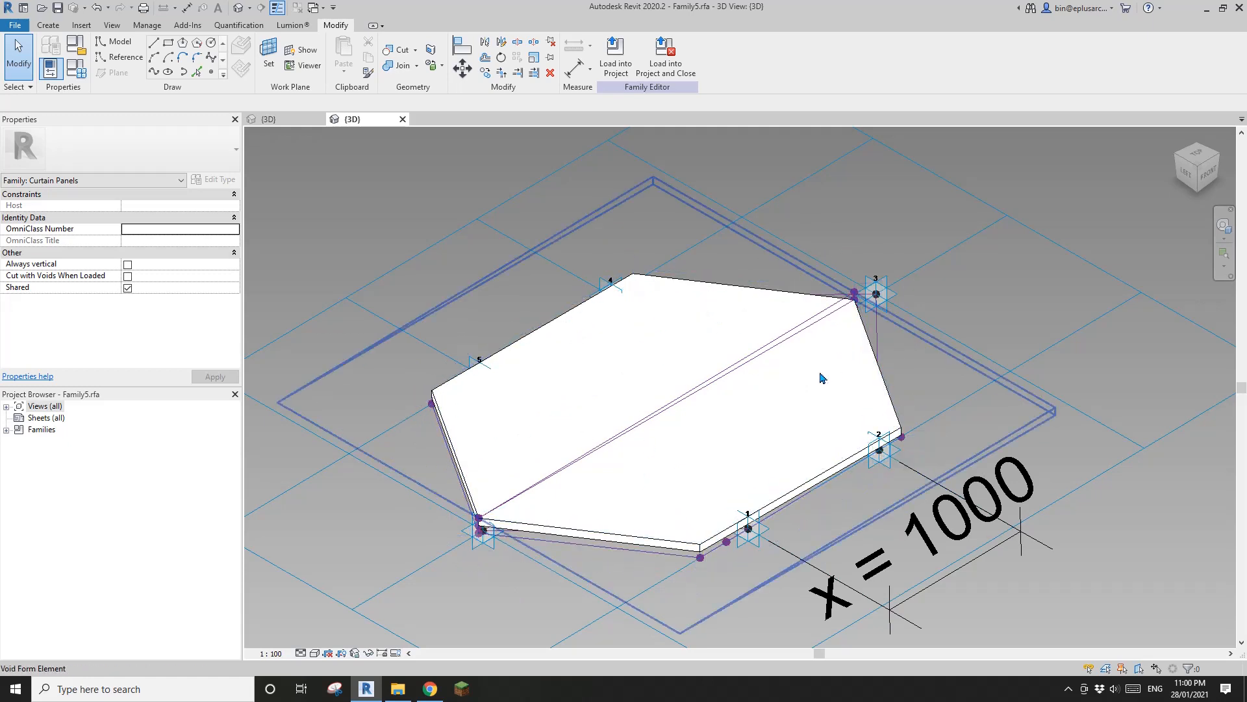
{"action": "scroll", "coordinate": [773, 395], "scroll_direction": "down", "scroll_amount": 1}
{"action": "middle_click_drag", "start_coordinate": [718, 451], "coordinate": [925, 405], "text": "shift"}
{"action": "scroll", "coordinate": [585, 447], "scroll_direction": "up", "scroll_amount": 2}
{"action": "scroll", "coordinate": [770, 337], "scroll_direction": "down", "scroll_amount": 2}
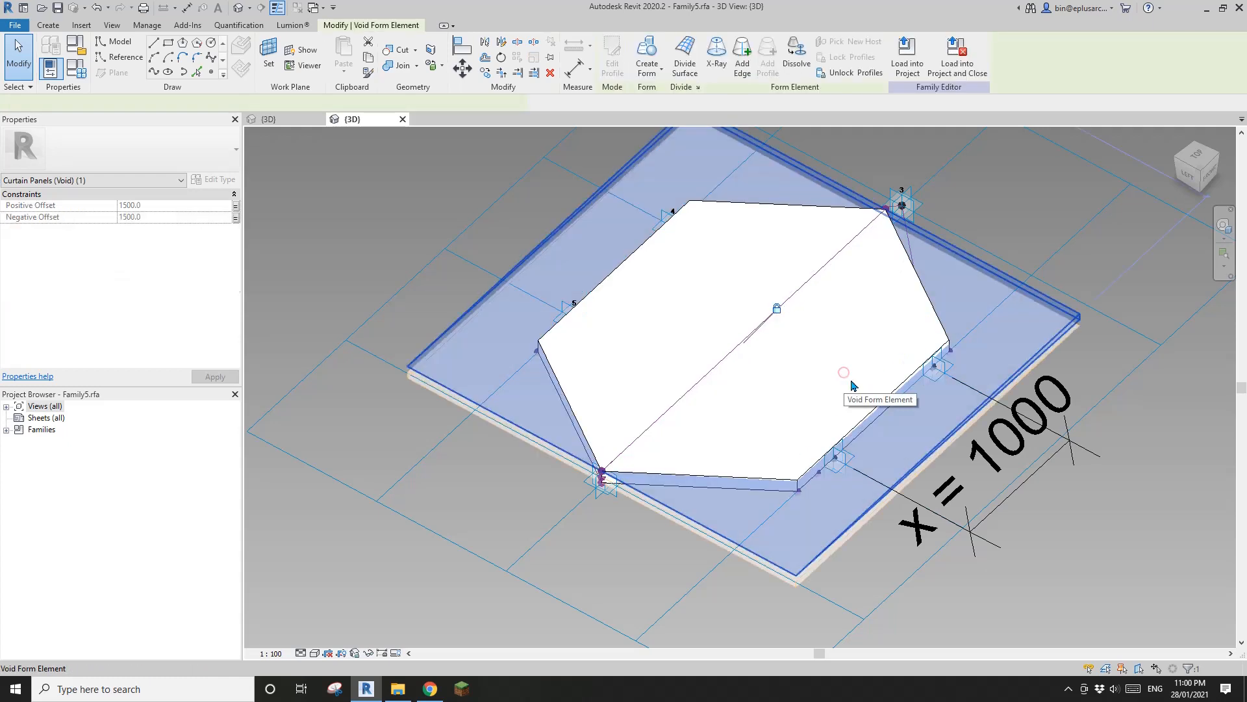
Step: Associate the Material of the joined solid panel with the existing family parameter ma
{"action": "middle_click_drag", "start_coordinate": [846, 378], "coordinate": [810, 382], "text": "shift"}
{"action": "left_click", "coordinate": [810, 383]}
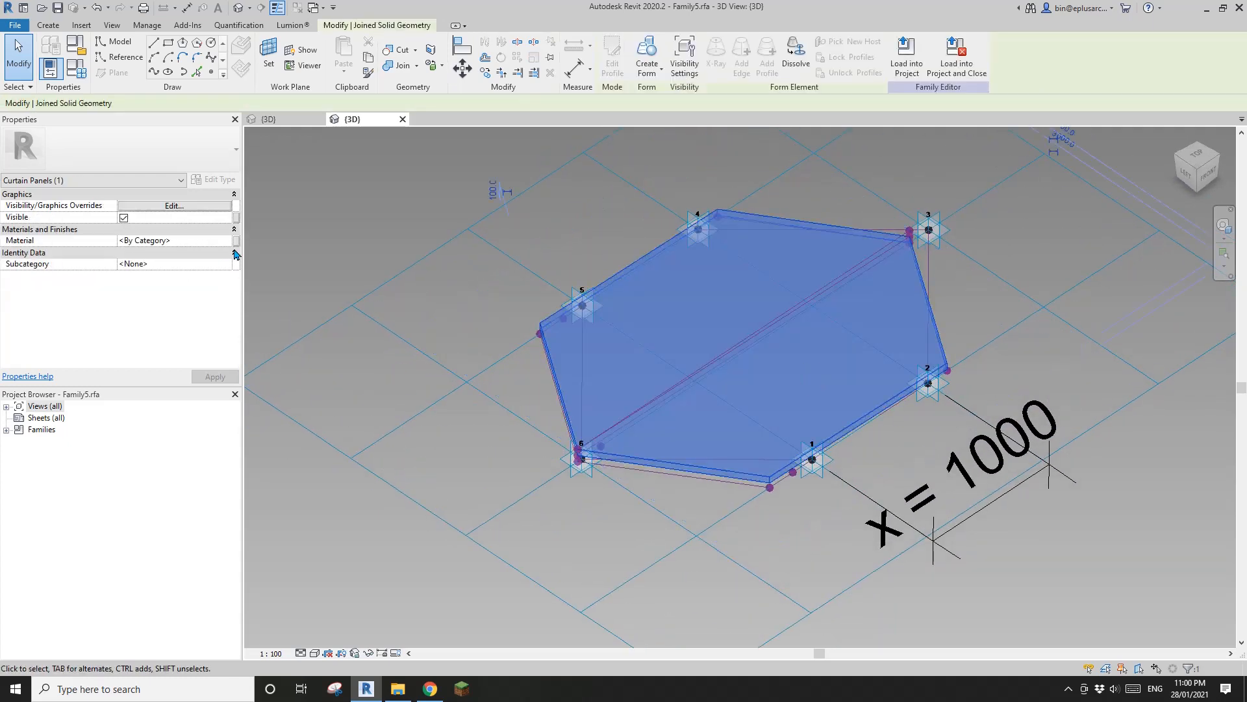
{"action": "left_click", "coordinate": [236, 240]}
{"action": "left_click", "coordinate": [415, 391]}
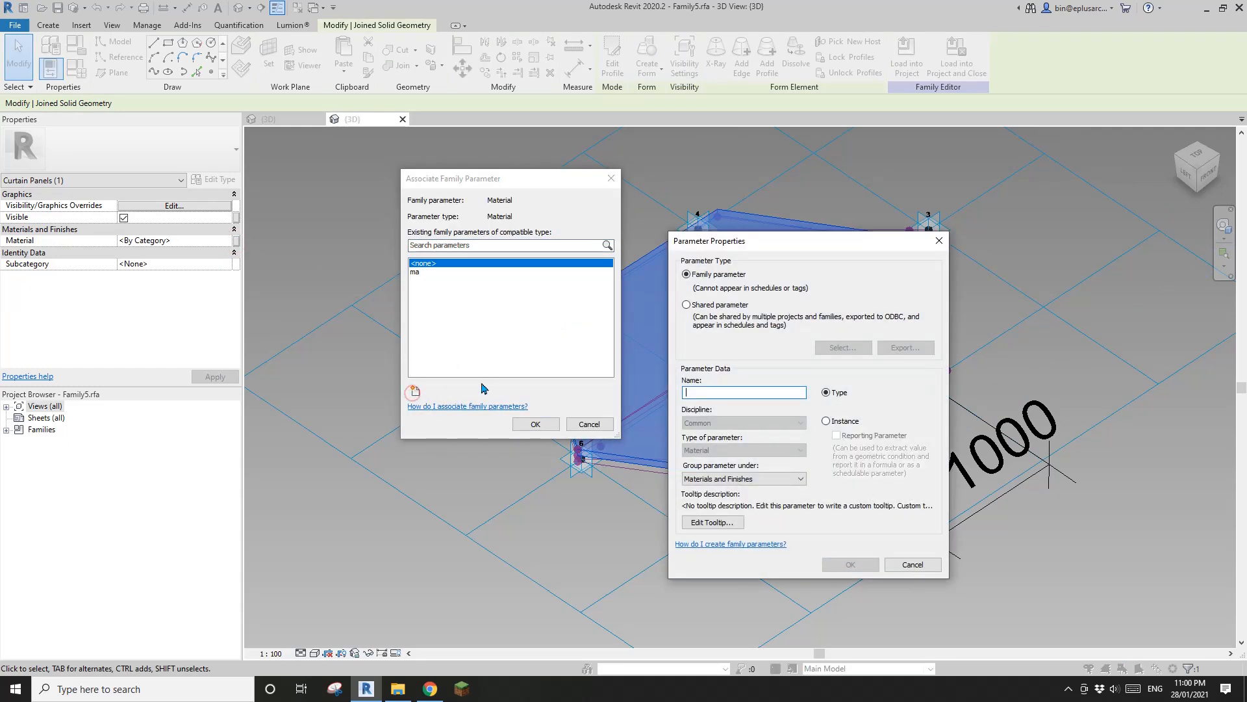
{"action": "key", "text": "Escape"}
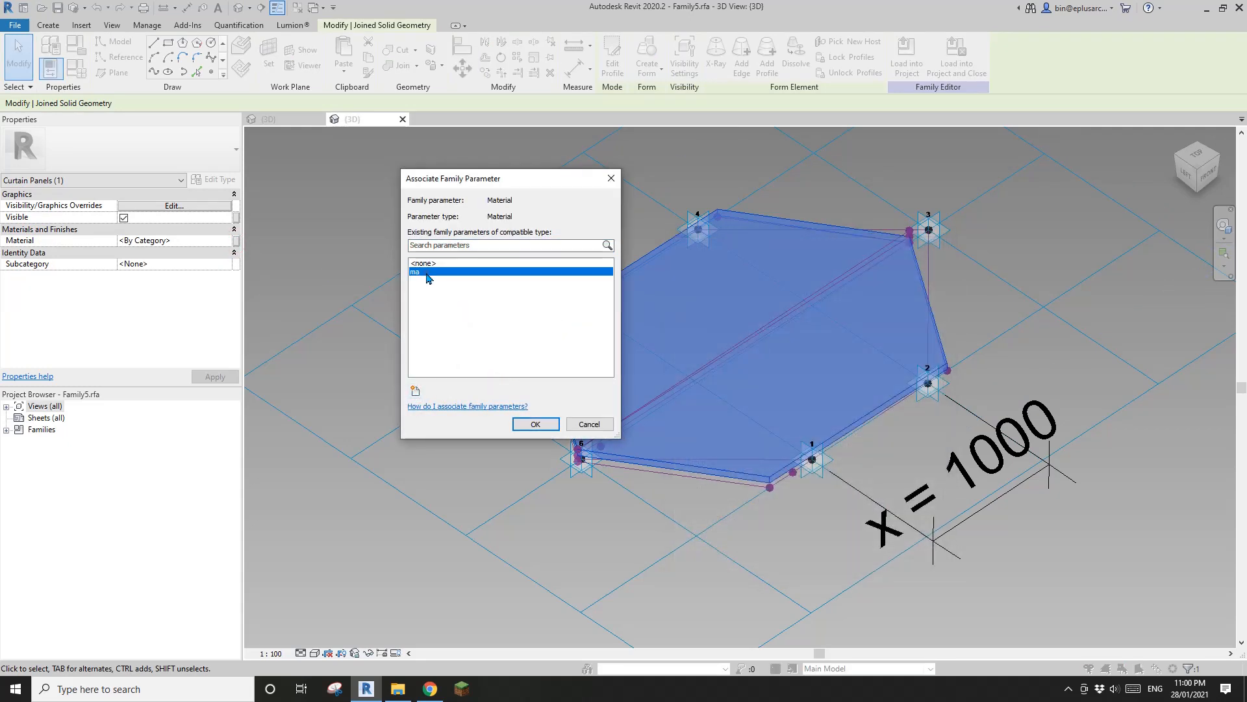
{"action": "left_click", "coordinate": [535, 423]}
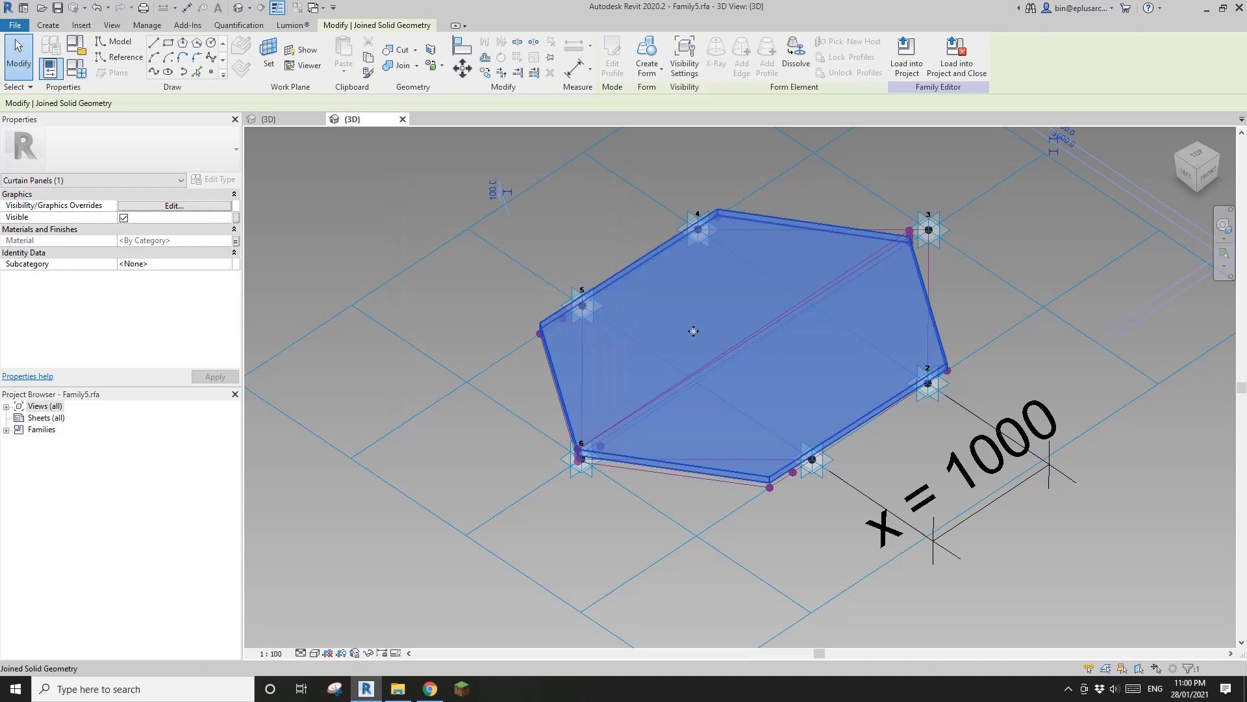
{"action": "key", "text": "Escape"}
{"action": "middle_click_drag", "start_coordinate": [676, 342], "coordinate": [713, 396], "text": "shift"}
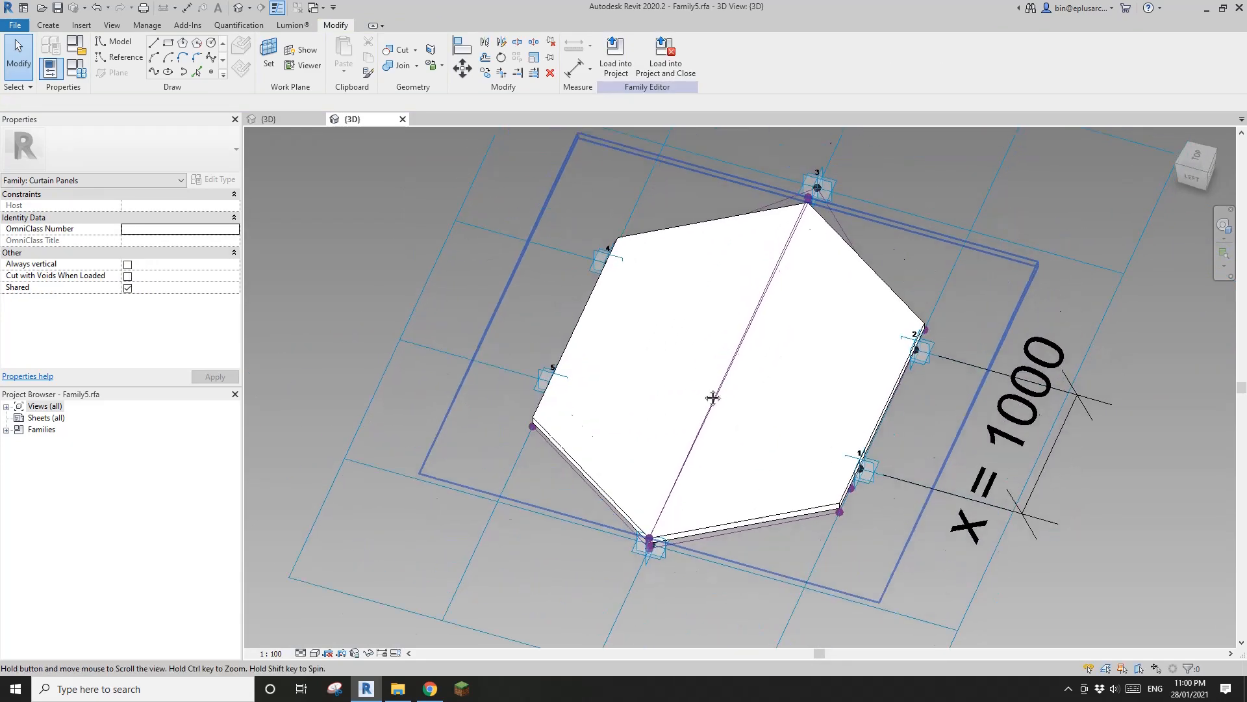
Step: Load the panel family into the Perfect Hexagon Pattern file, overwriting the existing version, and check the updated panels
{"action": "left_click", "coordinate": [616, 58]}
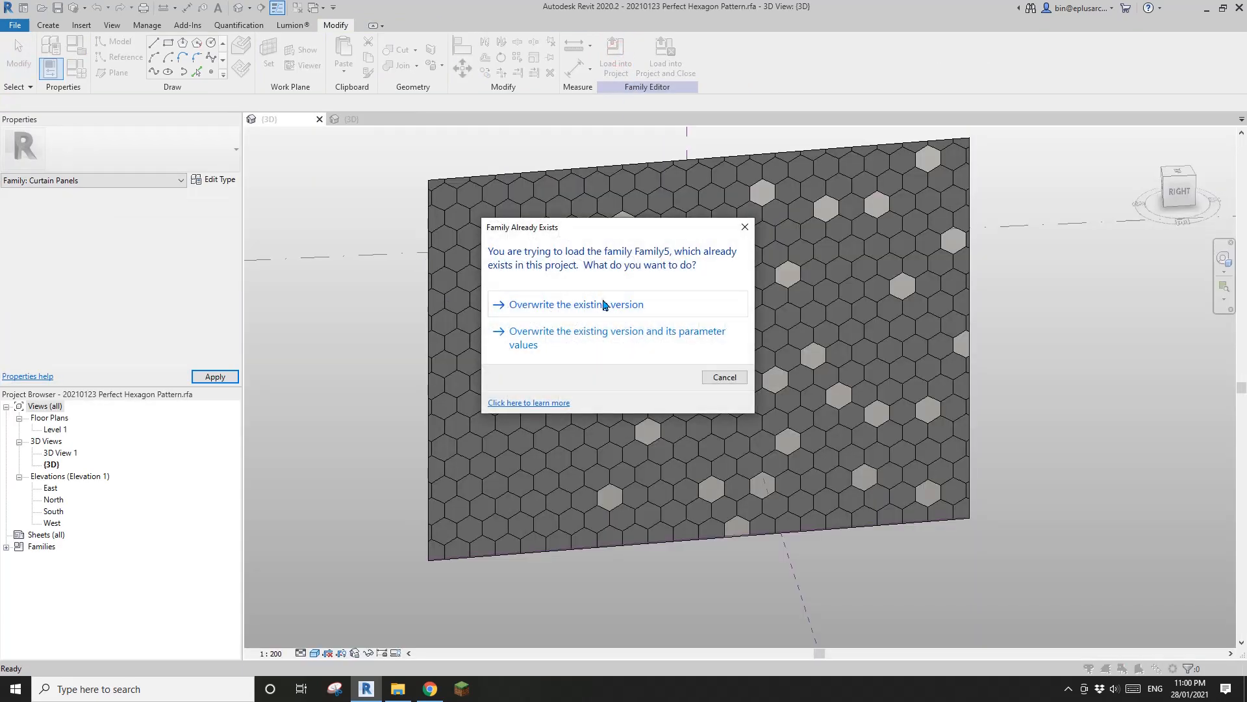
{"action": "left_click", "coordinate": [603, 299]}
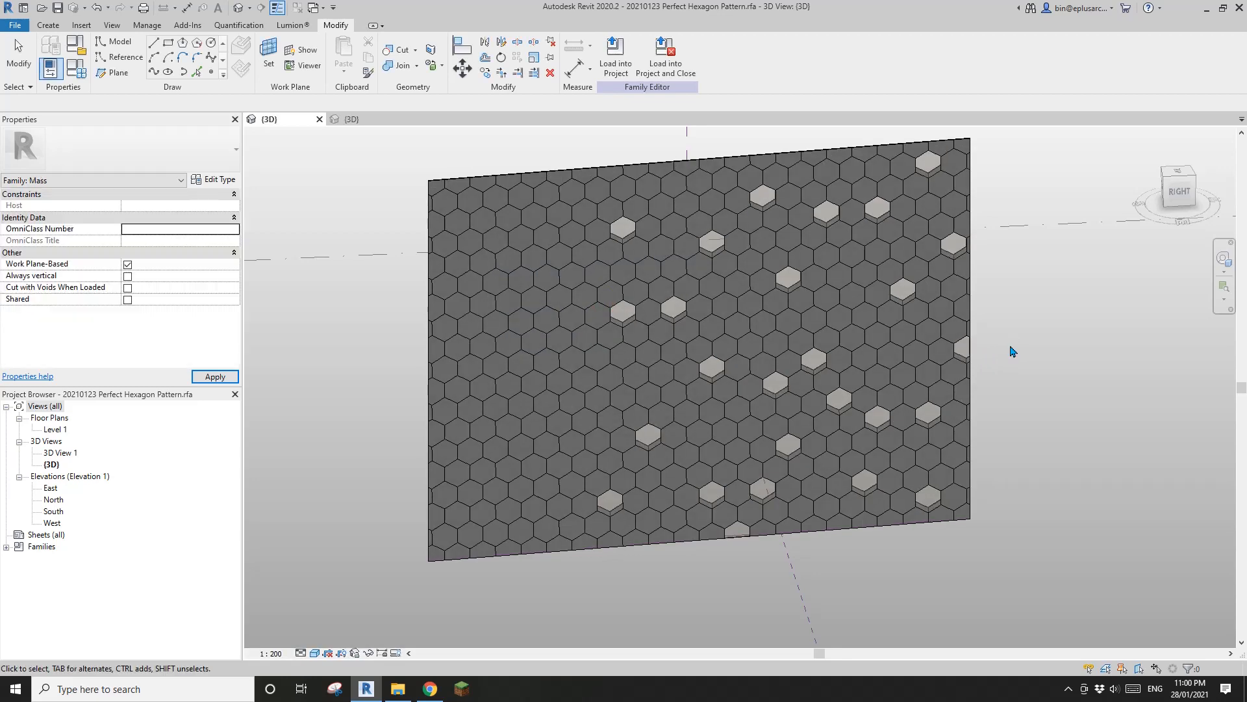
{"action": "scroll", "coordinate": [801, 451], "scroll_direction": "up", "scroll_amount": 5}
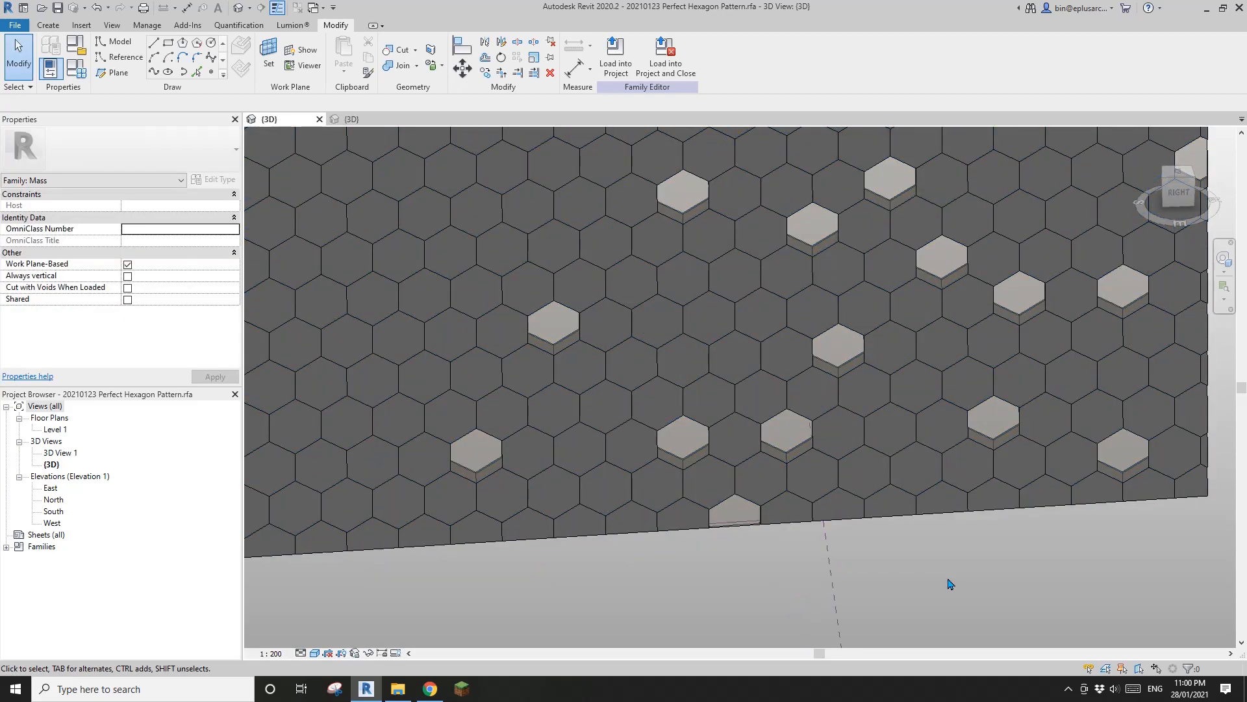
{"action": "left_click", "coordinate": [695, 293]}
{"action": "scroll", "coordinate": [695, 292], "scroll_direction": "down", "scroll_amount": 1}
{"action": "middle_click_drag", "start_coordinate": [695, 294], "coordinate": [746, 412]}
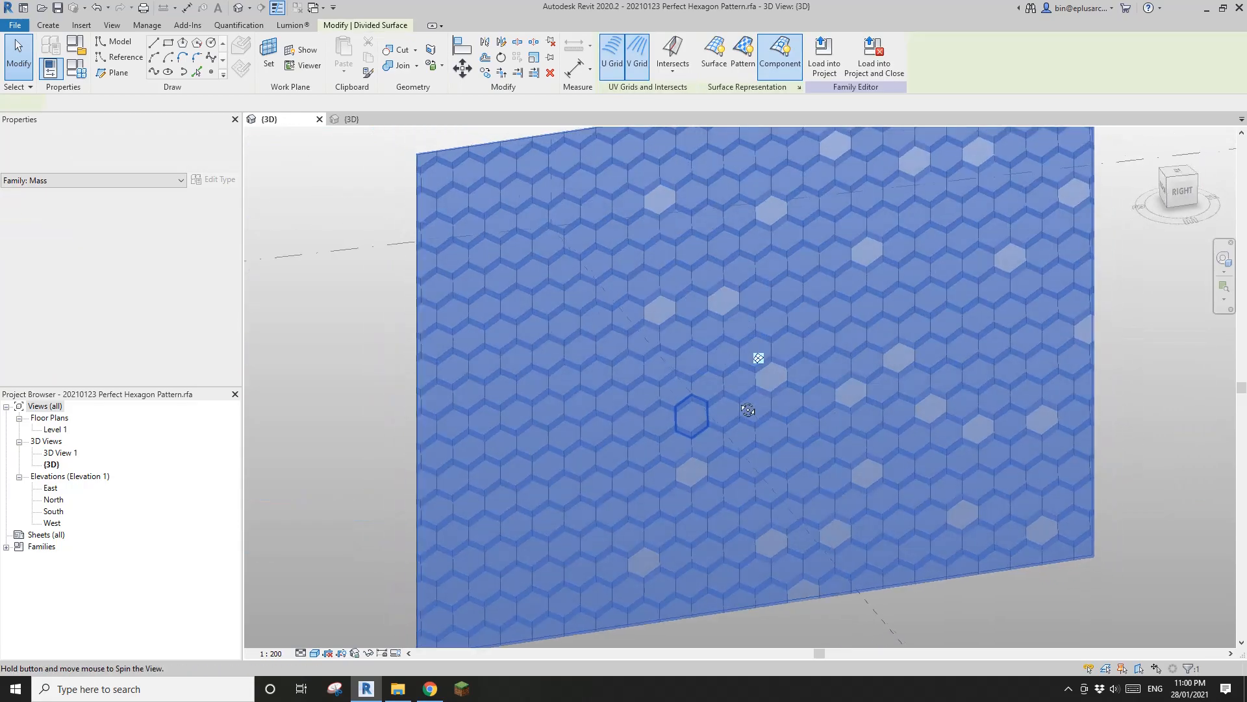
{"action": "key", "text": "Escape"}
Step: Set the All Grid Rotation of the divided surface to 270 degrees and check the panels up close
{"action": "scroll", "coordinate": [875, 540], "scroll_direction": "up", "scroll_amount": 3}
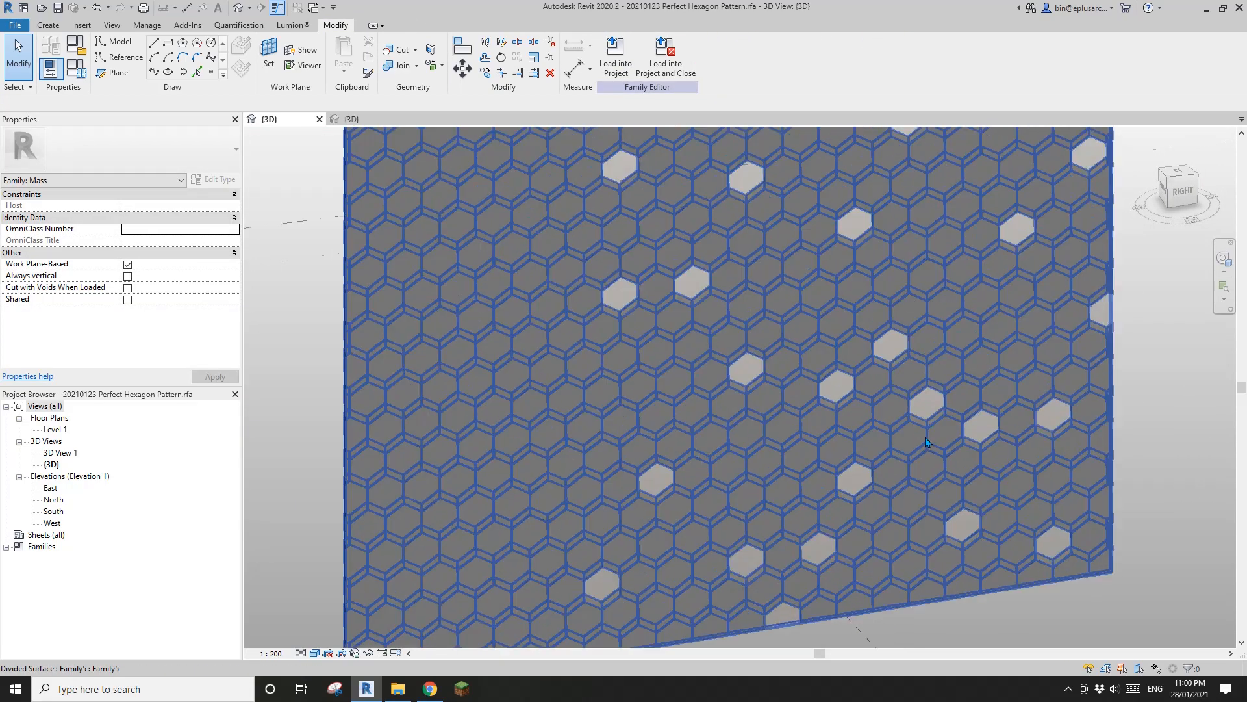
{"action": "middle_click_drag", "start_coordinate": [875, 540], "coordinate": [719, 498], "text": "shift"}
{"action": "left_click", "coordinate": [597, 321]}
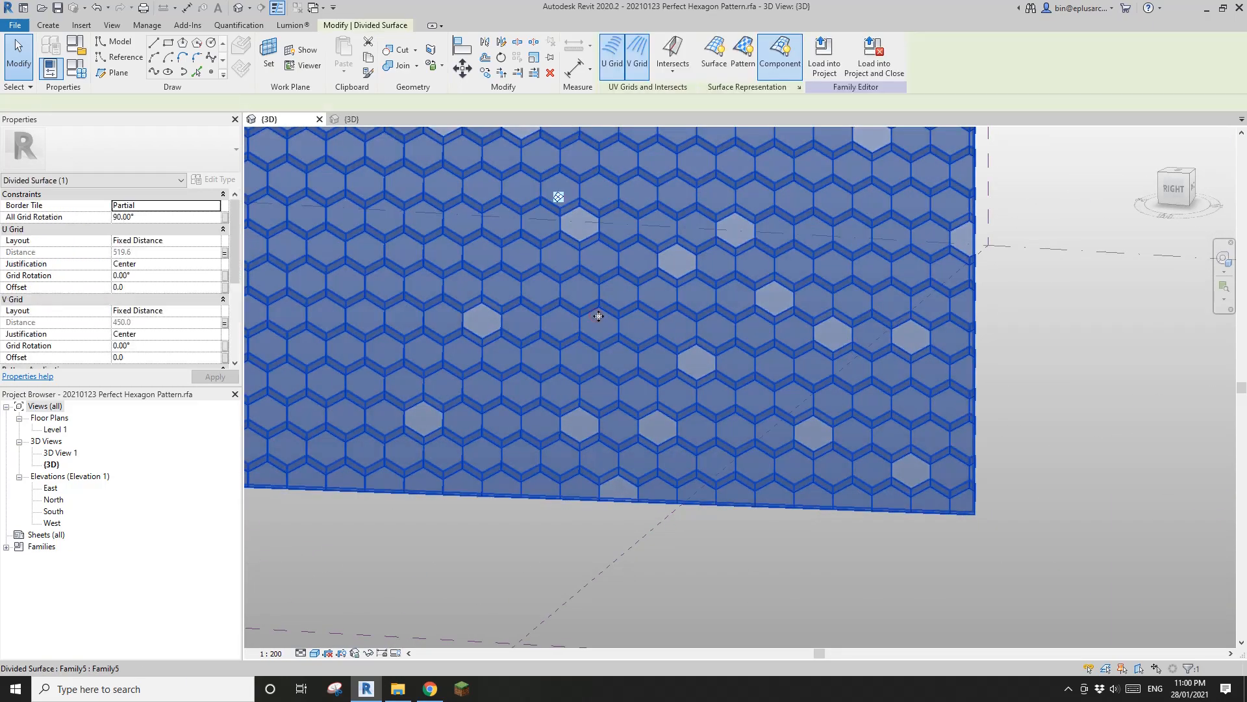
{"action": "left_click", "coordinate": [154, 216]}
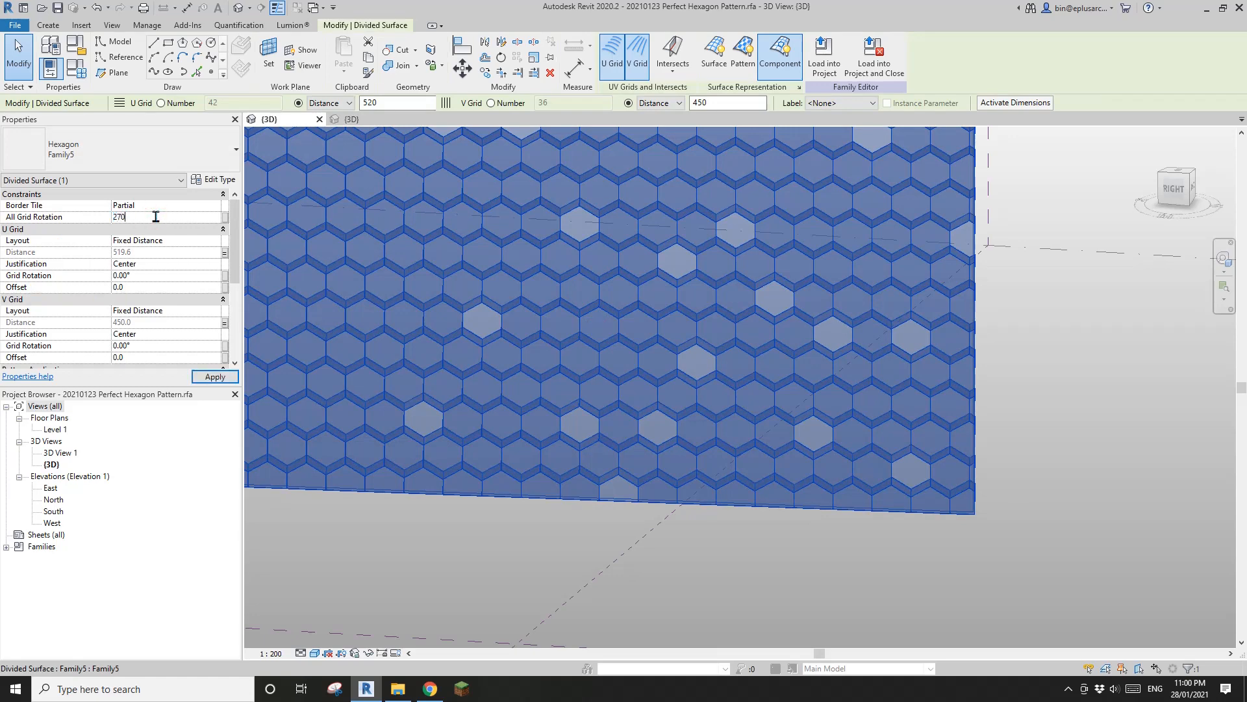
{"action": "left_click", "coordinate": [671, 552]}
{"action": "scroll", "coordinate": [691, 551], "scroll_direction": "up", "scroll_amount": 5}
{"action": "middle_click_drag", "start_coordinate": [654, 185], "coordinate": [635, 293]}
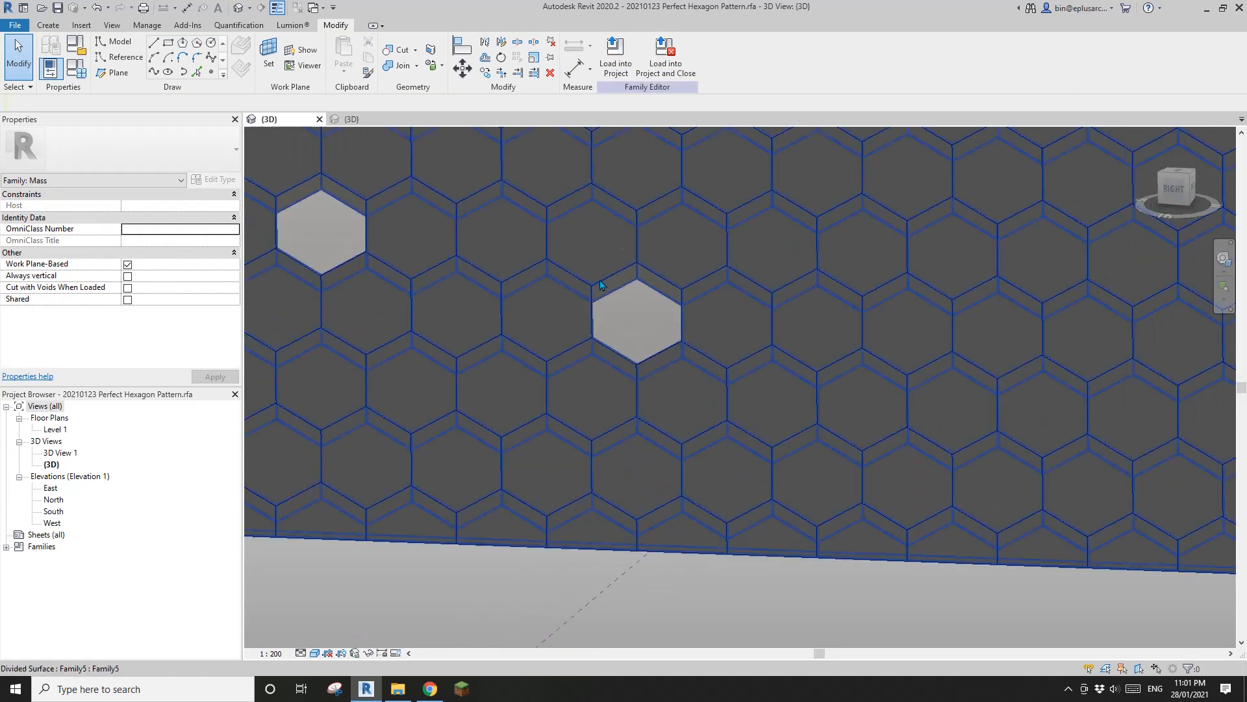
Step: Examine the rotated hexagon panels from behind, including how neighbouring panels overlap along their slanted lower edges
{"action": "scroll", "coordinate": [636, 287], "scroll_direction": "up", "scroll_amount": 4}
{"action": "scroll", "coordinate": [663, 423], "scroll_direction": "down", "scroll_amount": 8}
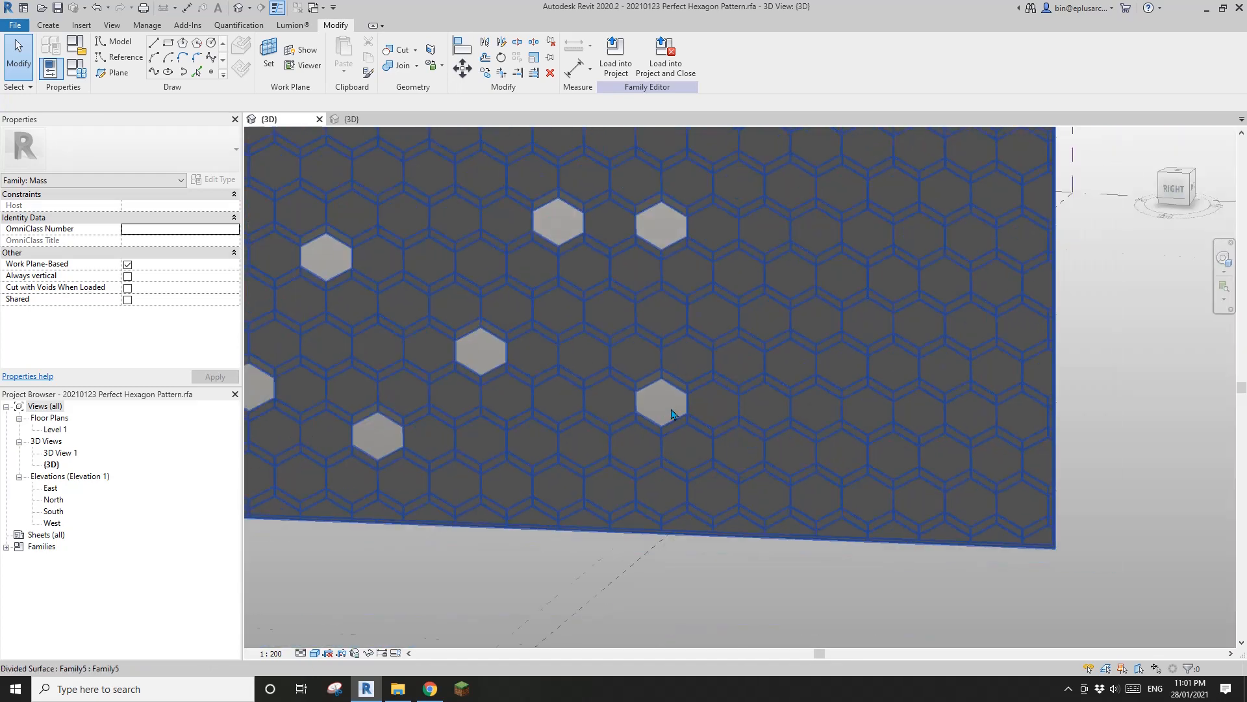
{"action": "middle_click_drag", "start_coordinate": [664, 423], "coordinate": [690, 514], "text": "shift"}
{"action": "scroll", "coordinate": [689, 513], "scroll_direction": "up", "scroll_amount": 10}
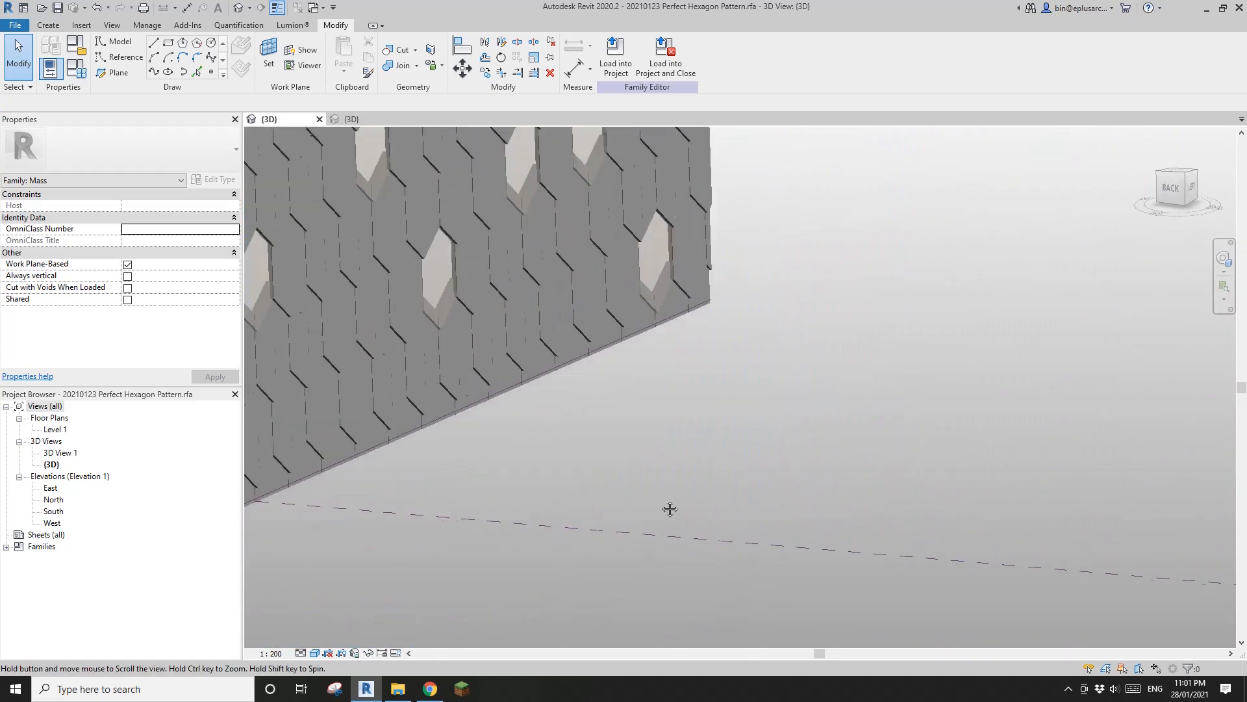
{"action": "mouse_move", "coordinate": [725, 459]}
{"action": "middle_mouse_down"}
{"action": "mouse_move", "coordinate": [789, 511]}
{"action": "mouse_move", "coordinate": [797, 535]}
{"action": "middle_mouse_up"}
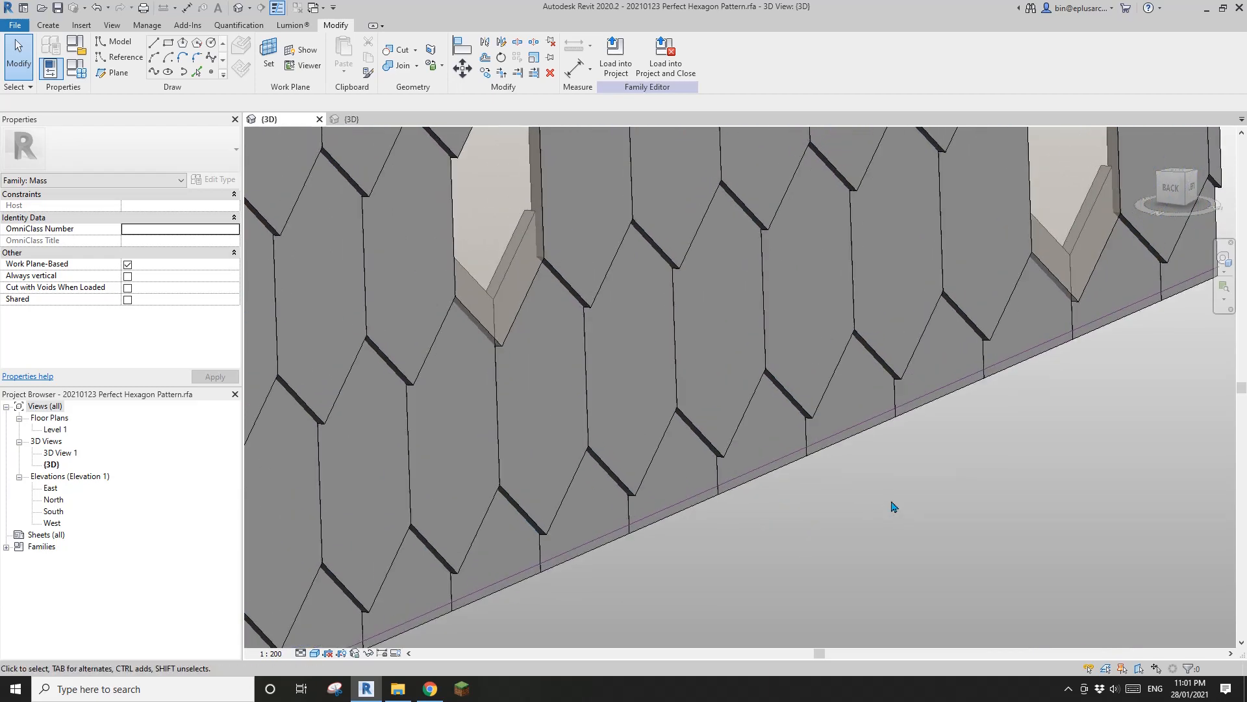
{"action": "scroll", "coordinate": [897, 502], "scroll_direction": "down", "scroll_amount": 2}
{"action": "middle_click_drag", "start_coordinate": [936, 487], "coordinate": [897, 510]}
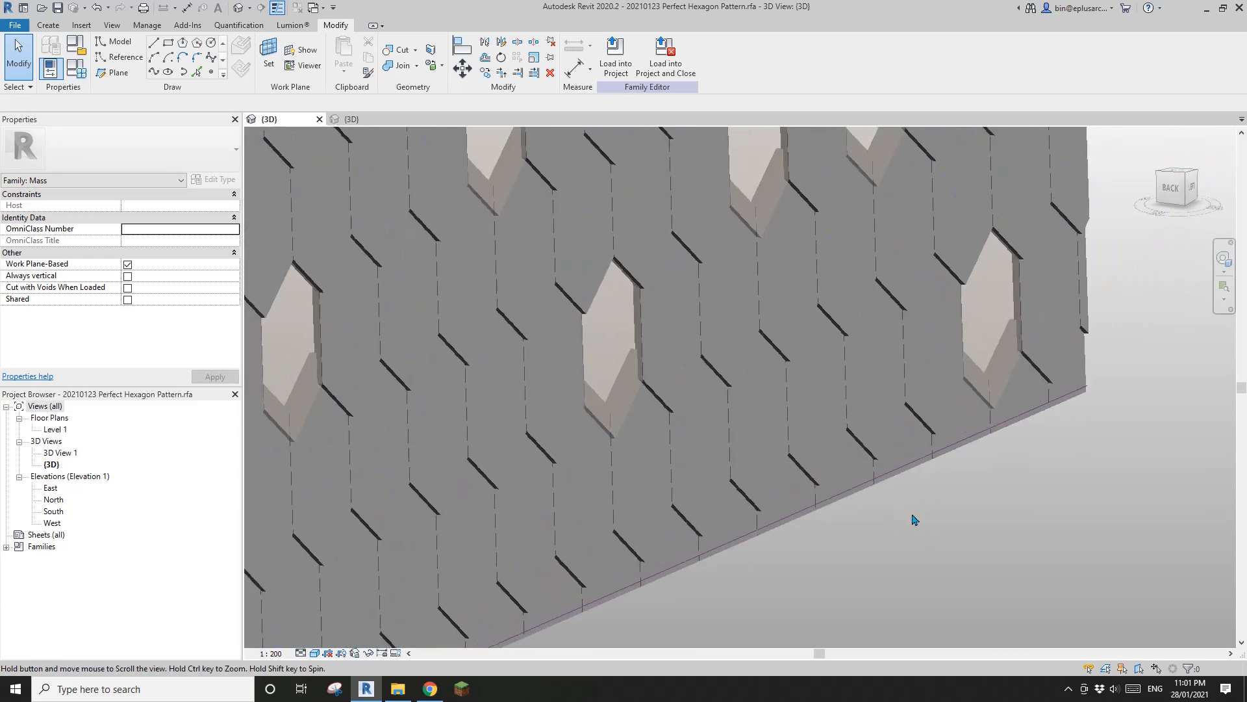
{"action": "scroll", "coordinate": [829, 518], "scroll_direction": "up", "scroll_amount": 5}
{"action": "scroll", "coordinate": [625, 346], "scroll_direction": "down", "scroll_amount": 2}
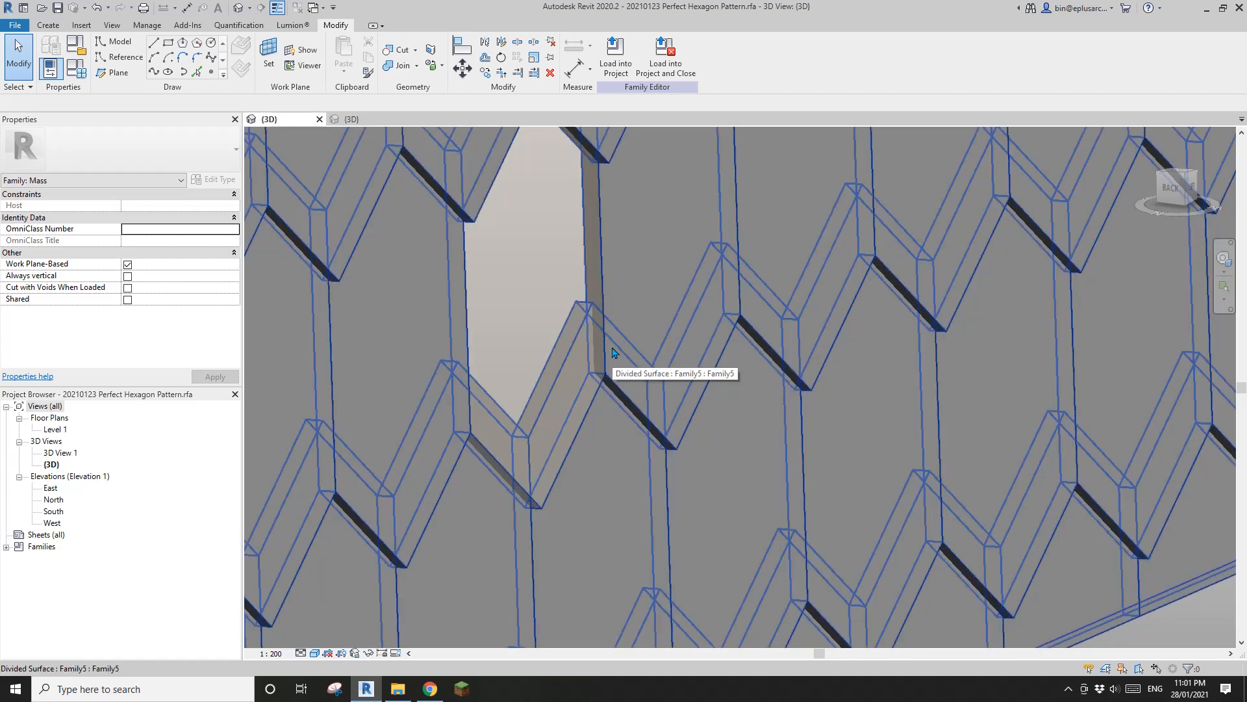
{"action": "scroll", "coordinate": [599, 367], "scroll_direction": "up", "scroll_amount": 2}
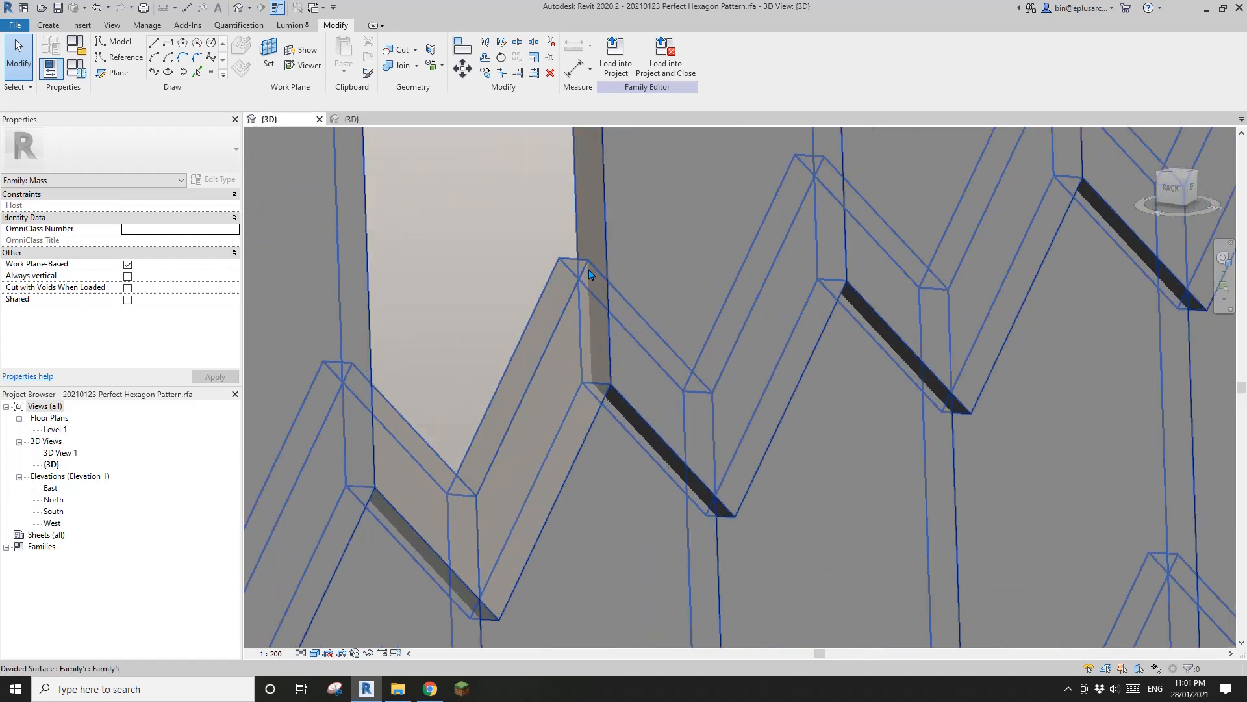
{"action": "scroll", "coordinate": [584, 299], "scroll_direction": "down", "scroll_amount": 2}
Step: Set the Offset type parameter of the Family5 panels on the divided surface to 80
{"action": "left_click", "coordinate": [641, 281]}
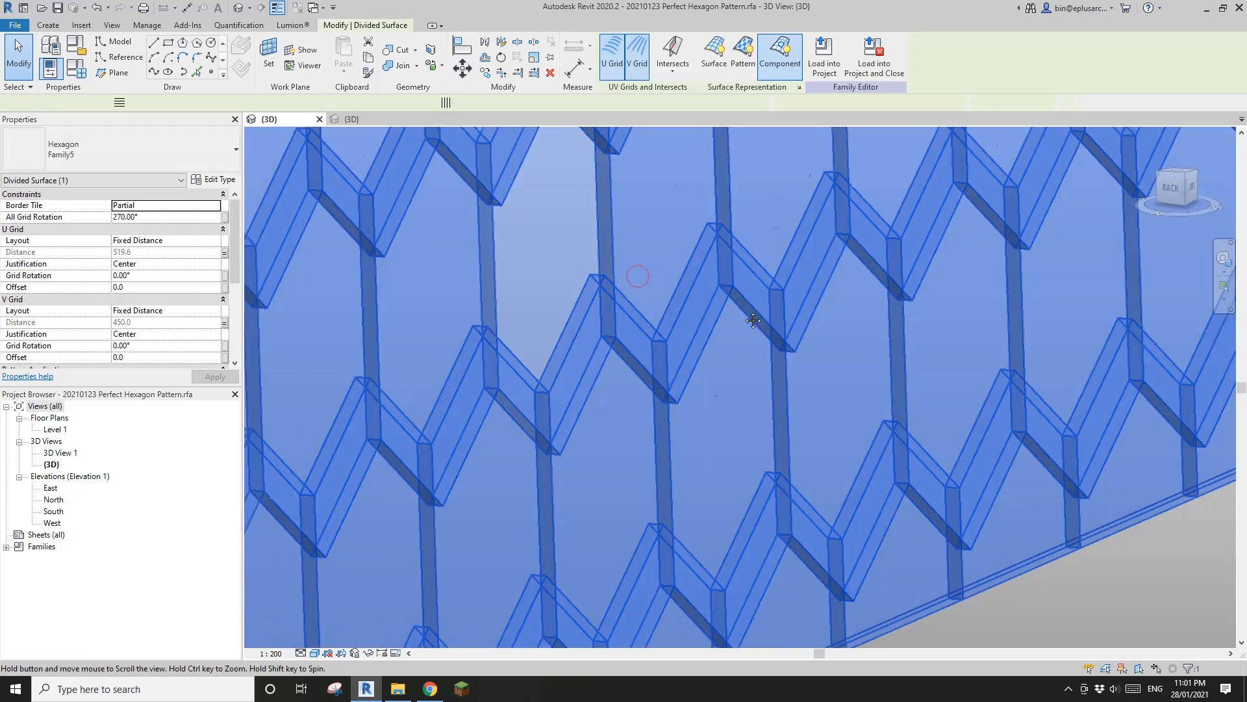
{"action": "scroll", "coordinate": [828, 286], "scroll_direction": "up", "scroll_amount": 2}
{"action": "left_click", "coordinate": [211, 179]}
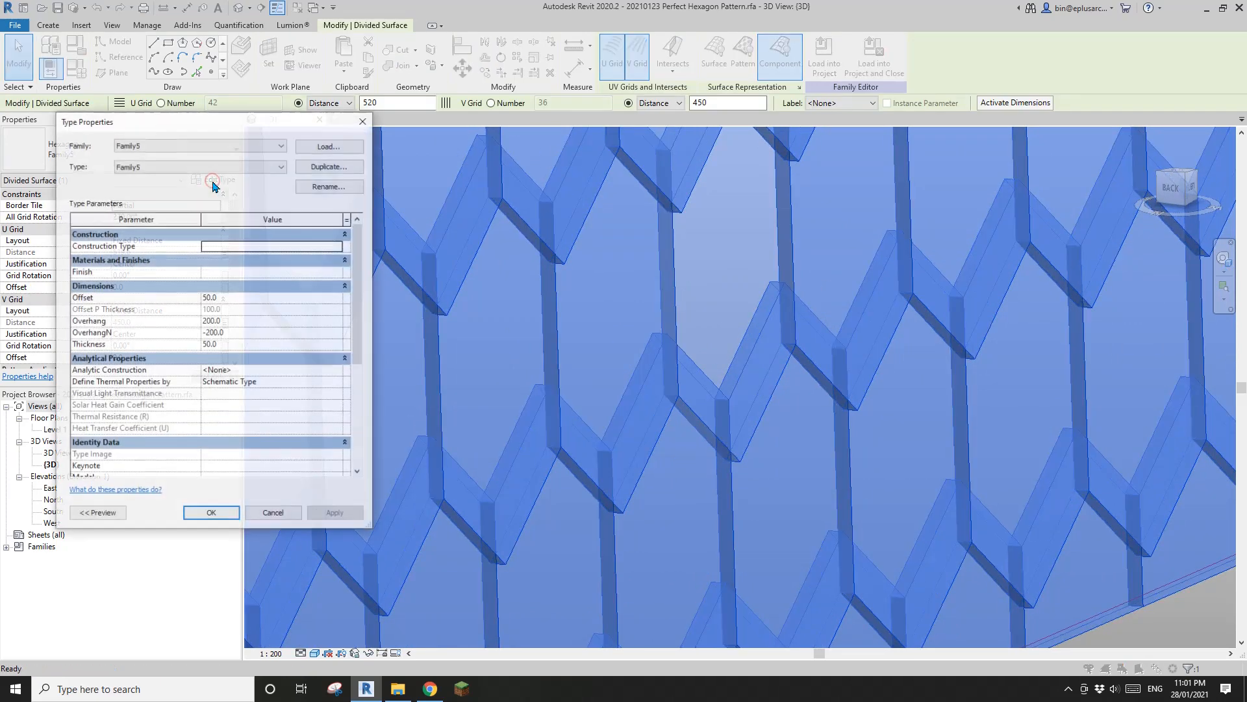
{"action": "left_click_drag", "start_coordinate": [251, 131], "coordinate": [210, 136]}
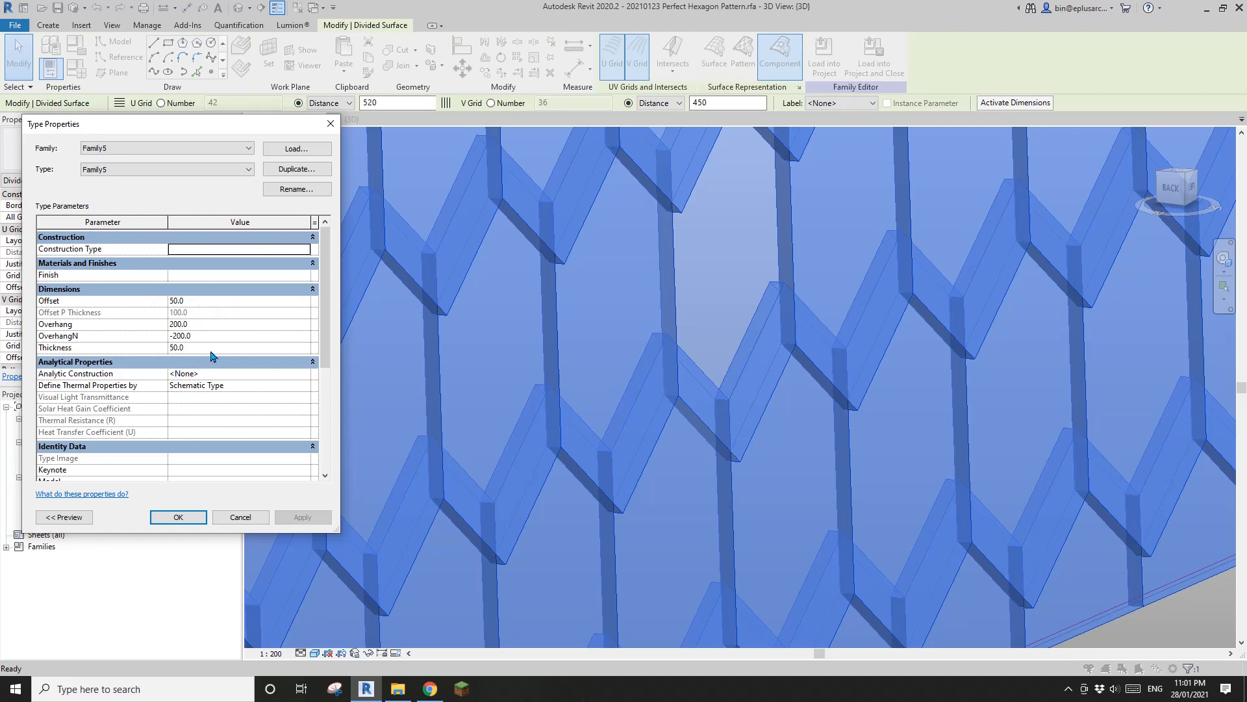
{"action": "scroll", "coordinate": [214, 312], "scroll_direction": "down", "scroll_amount": 1}
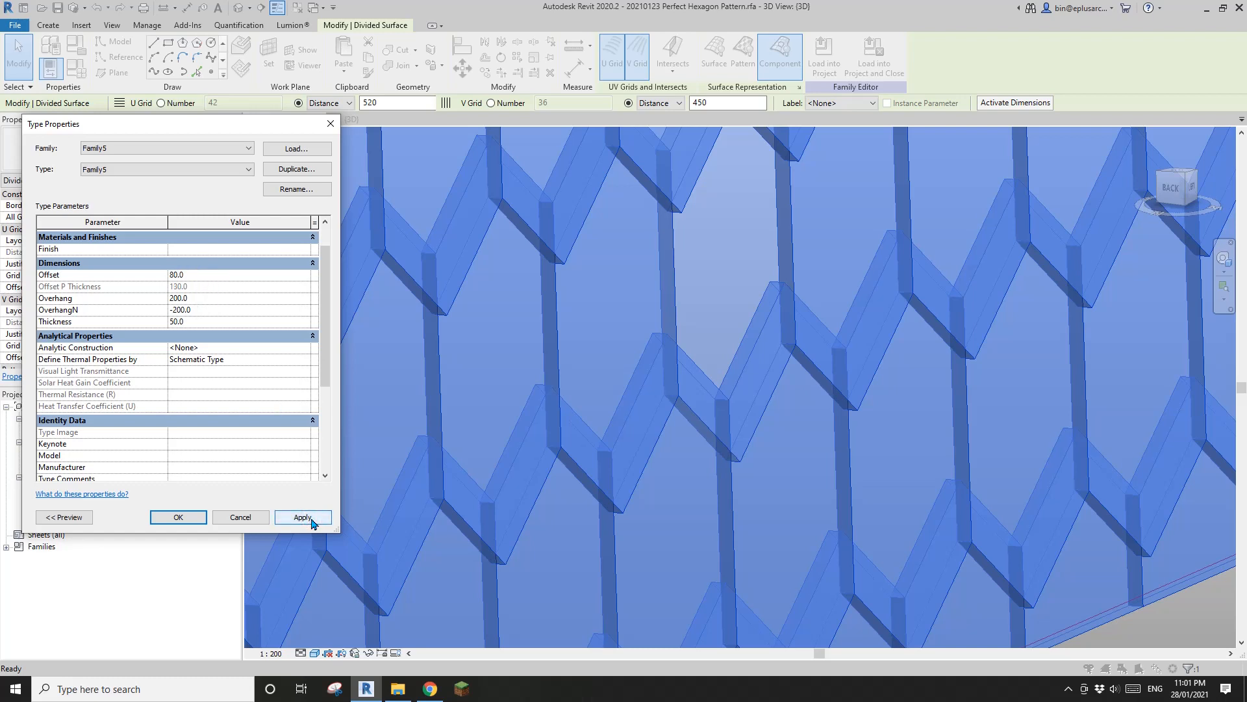
{"action": "left_click", "coordinate": [311, 520]}
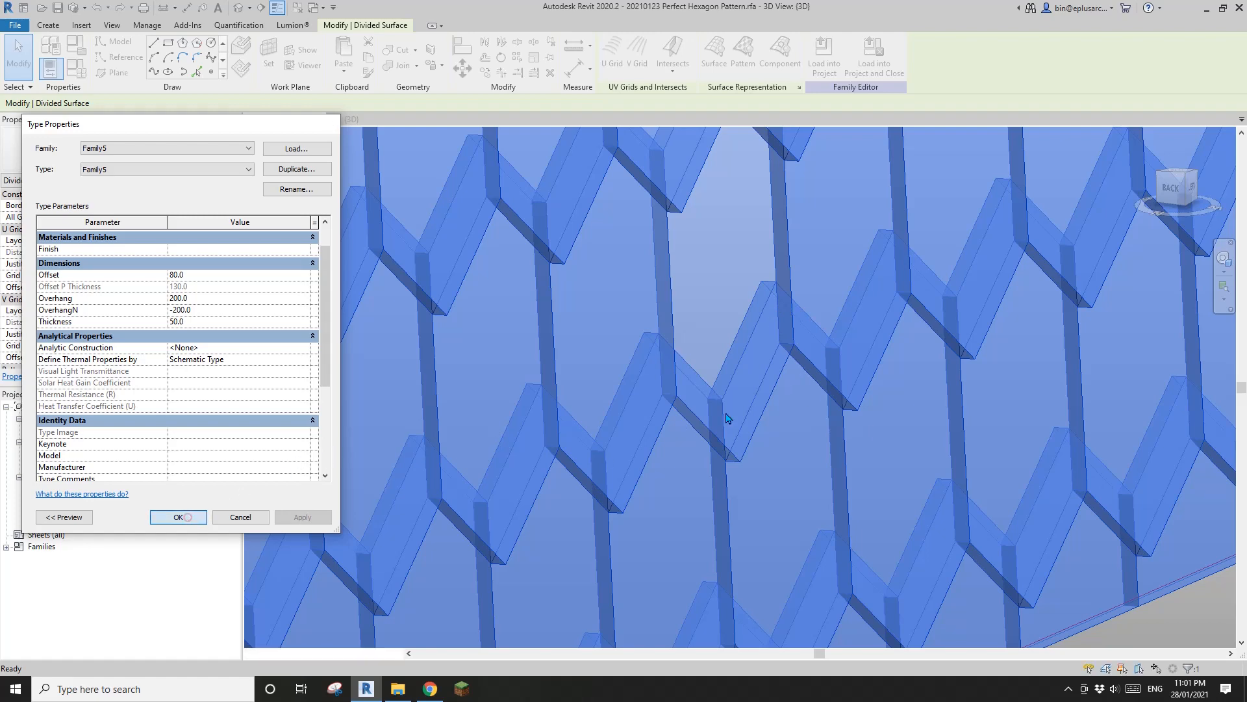
{"action": "key", "text": "Escape"}
Step: Check the panel overlaps and the surface's side edge with the new offset, both across the pattern and up close
{"action": "scroll", "coordinate": [716, 327], "scroll_direction": "up", "scroll_amount": 3}
{"action": "scroll", "coordinate": [923, 448], "scroll_direction": "down", "scroll_amount": 6}
{"action": "middle_click_drag", "start_coordinate": [874, 385], "coordinate": [701, 173]}
{"action": "scroll", "coordinate": [955, 437], "scroll_direction": "down", "scroll_amount": 5}
{"action": "middle_click_drag", "start_coordinate": [868, 452], "coordinate": [765, 625]}
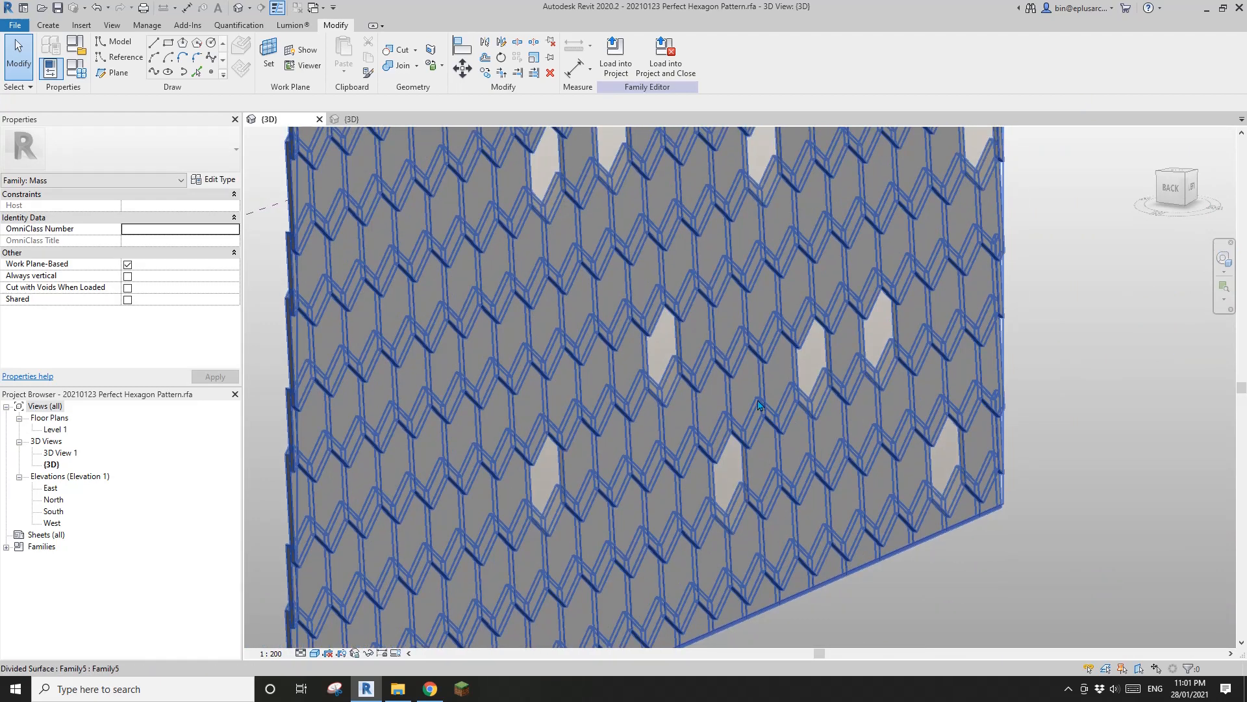
{"action": "scroll", "coordinate": [721, 404], "scroll_direction": "up", "scroll_amount": 5}
{"action": "key", "text": "Escape"}
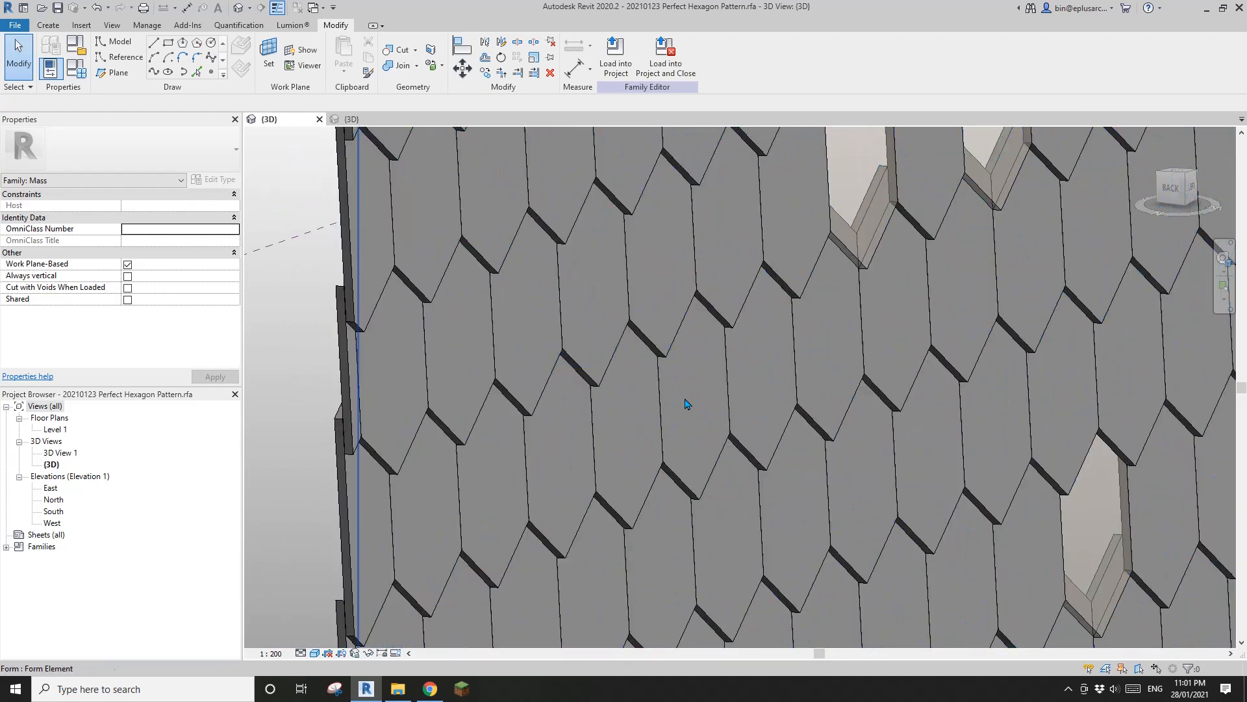
Step: Temporarily hide two adjacent hexagon curtain panels in the middle of the surface
{"action": "scroll", "coordinate": [686, 404], "scroll_direction": "down", "scroll_amount": 3}
{"action": "left_click", "coordinate": [687, 402]}
{"action": "scroll", "coordinate": [688, 399], "scroll_direction": "up", "scroll_amount": 4}
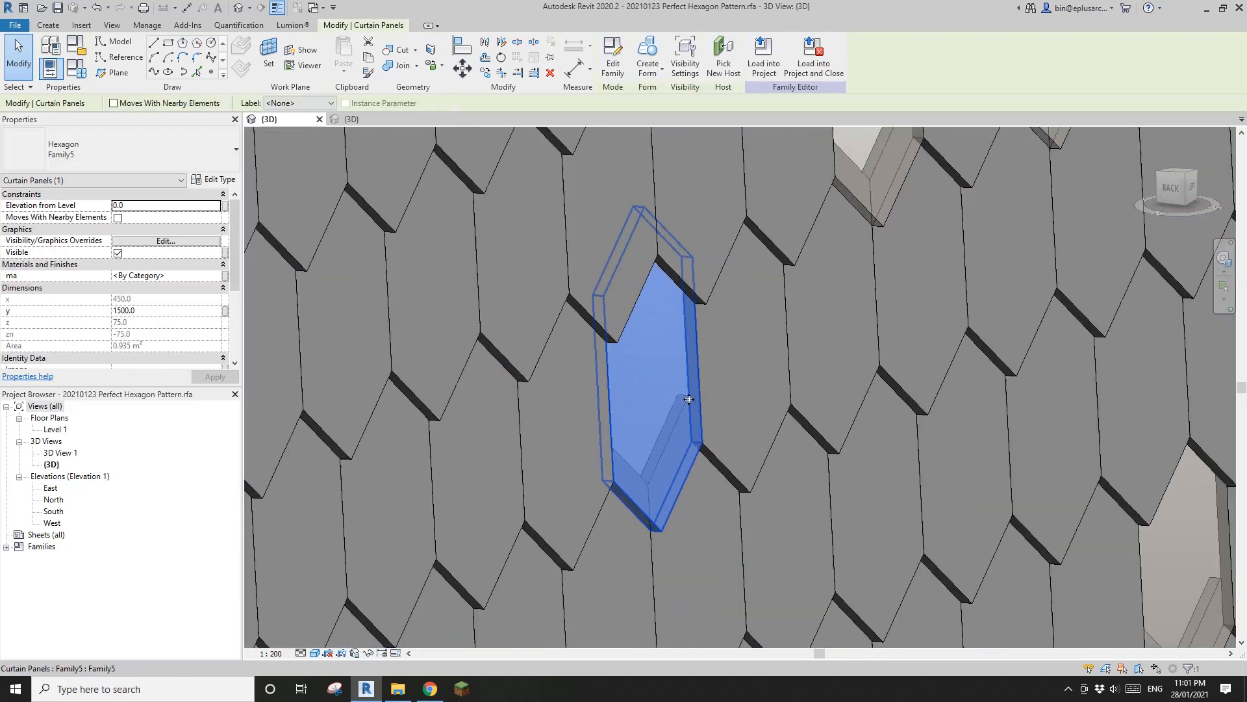
{"action": "key", "text": "h"}
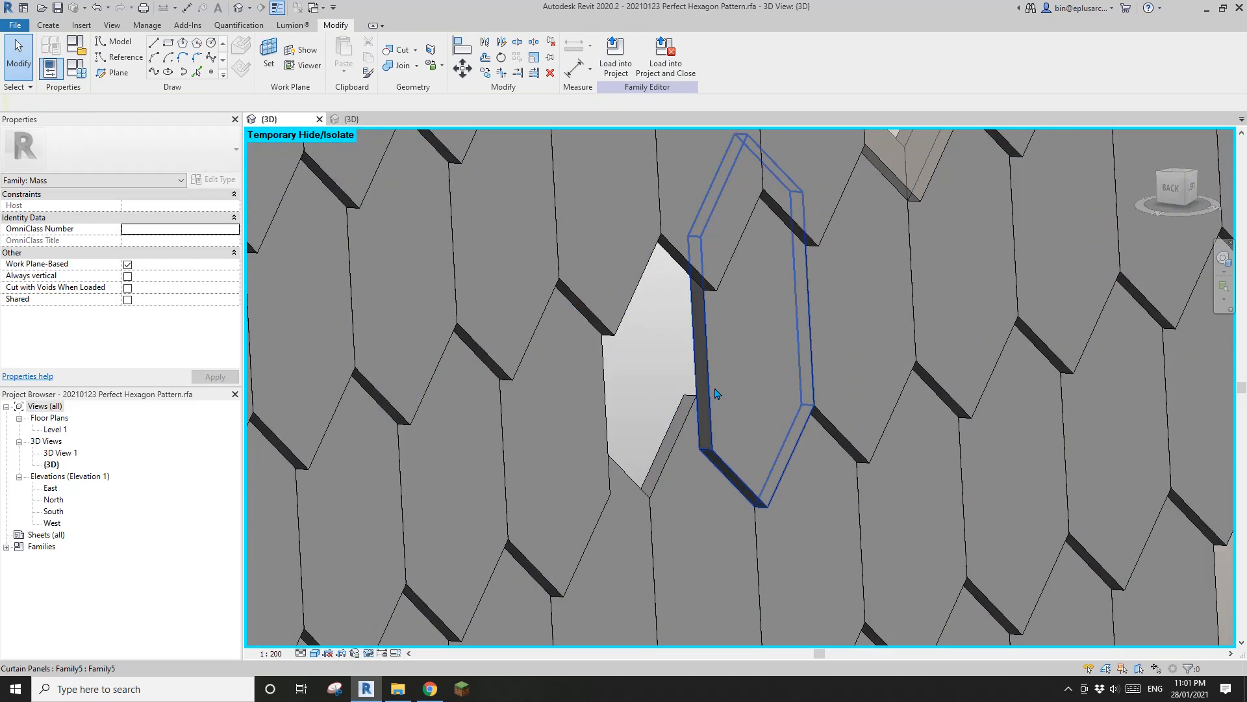
{"action": "left_click", "coordinate": [719, 395]}
{"action": "key", "text": "h"}
{"action": "key", "text": "h"}
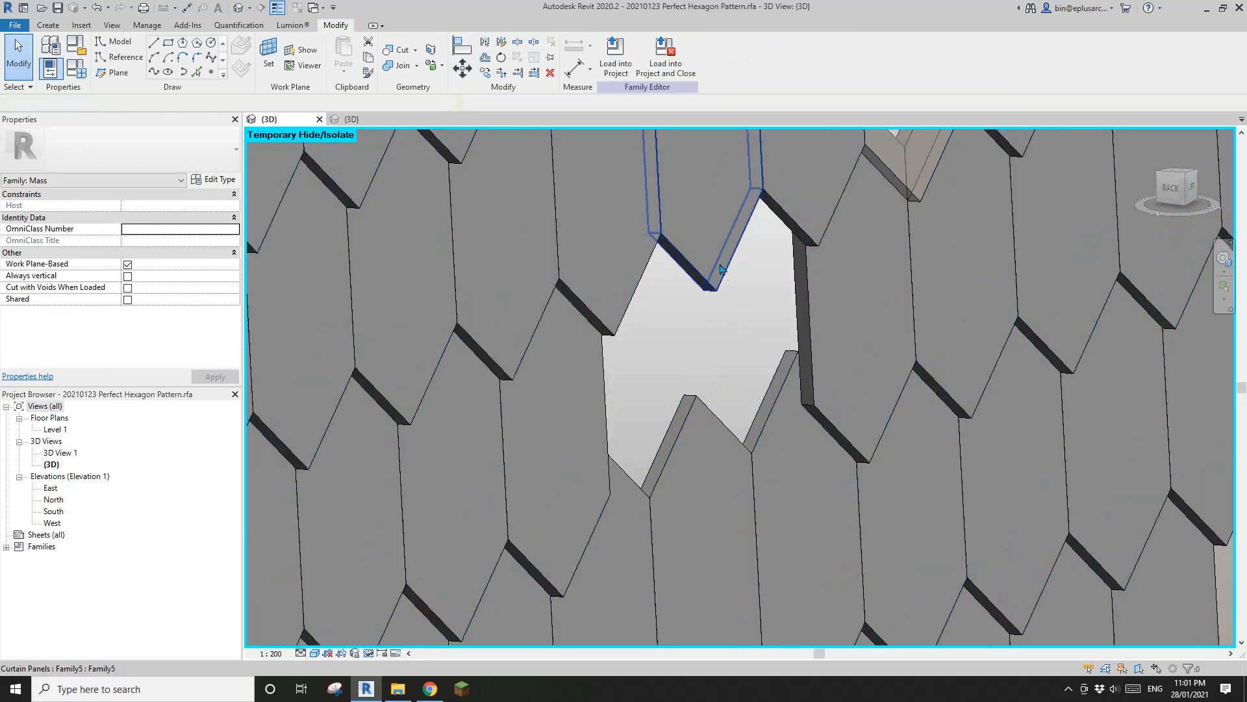
Step: Inspect the opening left by the hidden panels from several angles, comparing the exposed edges and overlaps of the surrounding panels
{"action": "scroll", "coordinate": [755, 329], "scroll_direction": "down", "scroll_amount": 3}
{"action": "middle_click_drag", "start_coordinate": [730, 376], "coordinate": [796, 380], "text": "shift"}
{"action": "scroll", "coordinate": [712, 370], "scroll_direction": "up", "scroll_amount": 5}
{"action": "scroll", "coordinate": [909, 411], "scroll_direction": "up", "scroll_amount": 3}
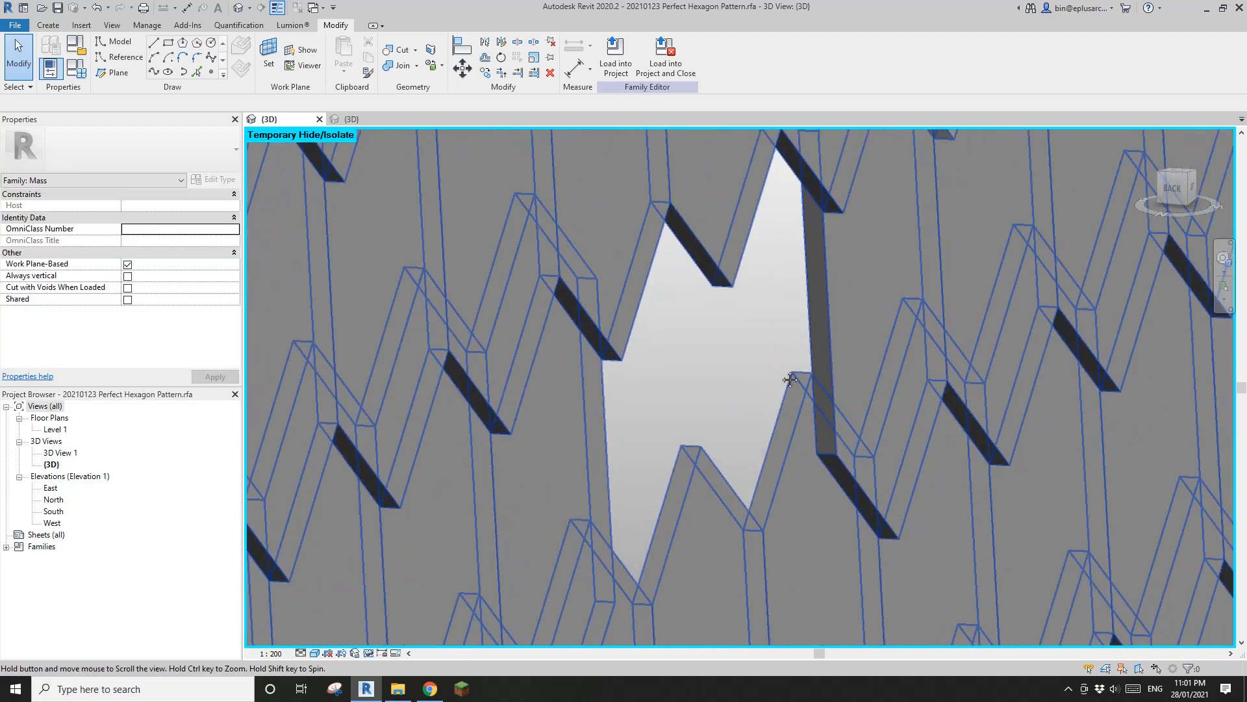
{"action": "middle_click_drag", "start_coordinate": [883, 365], "coordinate": [793, 362], "text": "shift"}
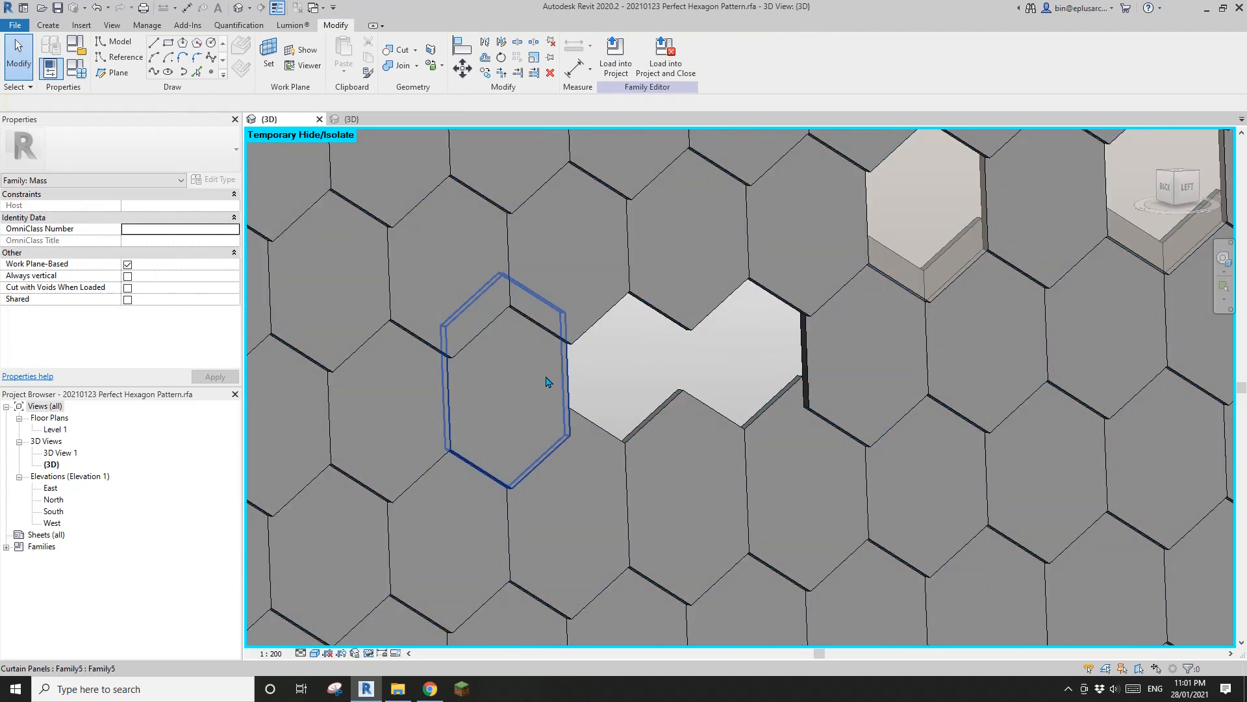
{"action": "left_click", "coordinate": [546, 382]}
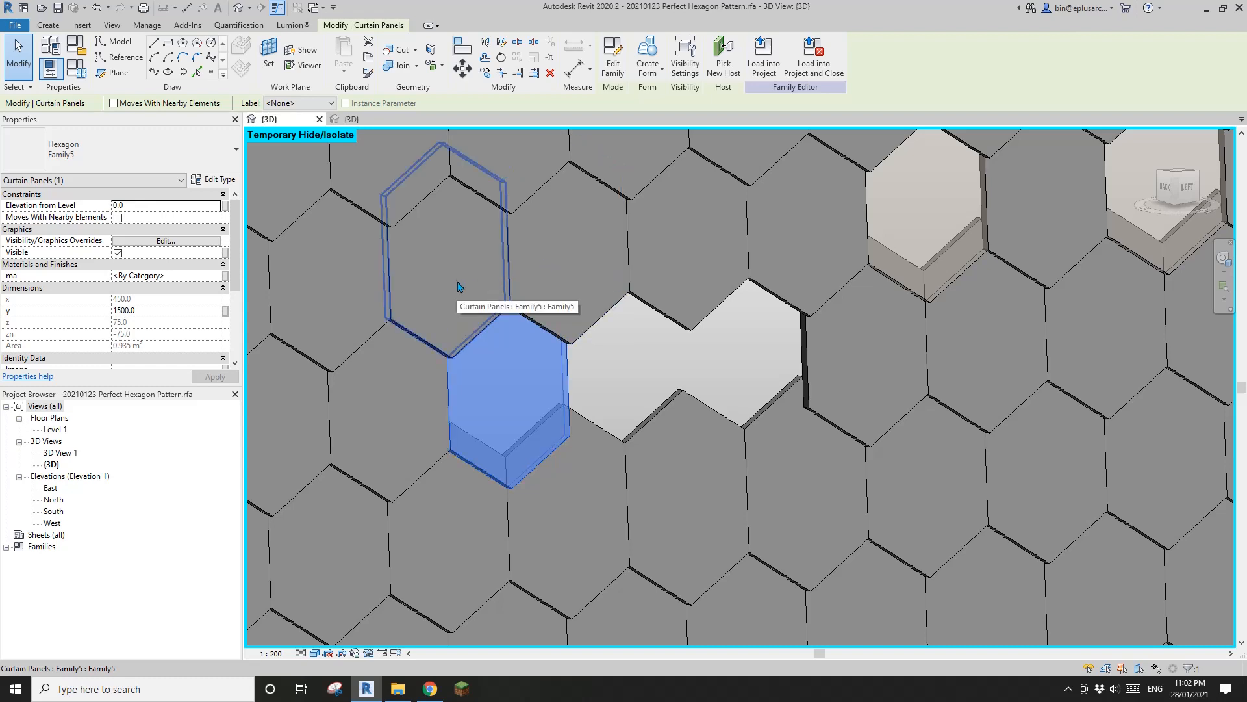
{"action": "key", "text": "Escape"}
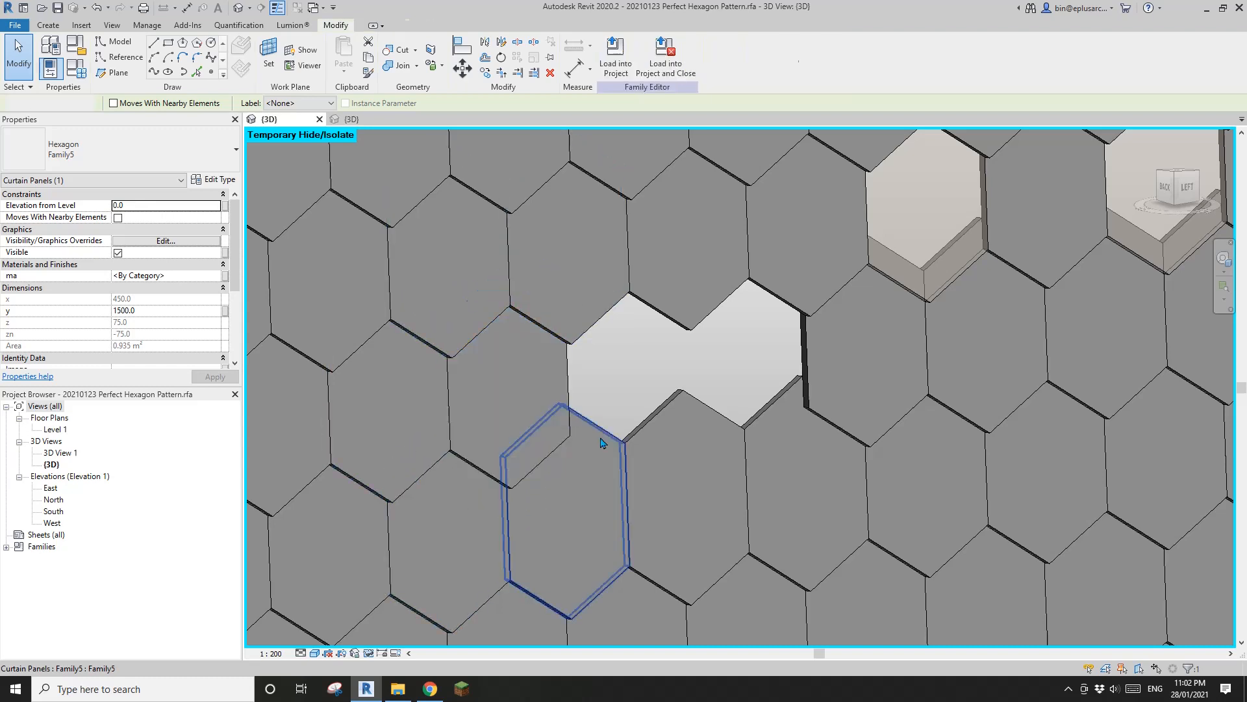
{"action": "middle_click_drag", "start_coordinate": [602, 440], "coordinate": [753, 454], "text": "shift"}
{"action": "scroll", "coordinate": [755, 437], "scroll_direction": "up", "scroll_amount": 5}
{"action": "middle_click_drag", "start_coordinate": [752, 399], "coordinate": [744, 404]}
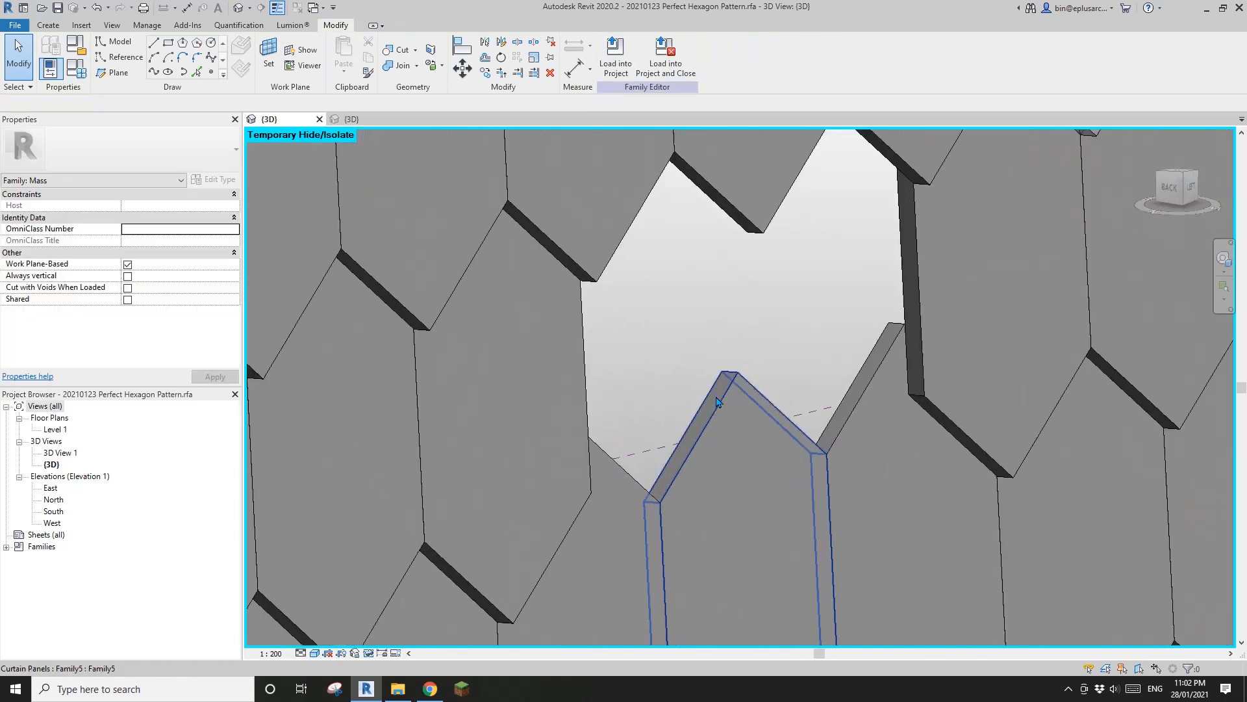
{"action": "scroll", "coordinate": [685, 370], "scroll_direction": "down", "scroll_amount": 1}
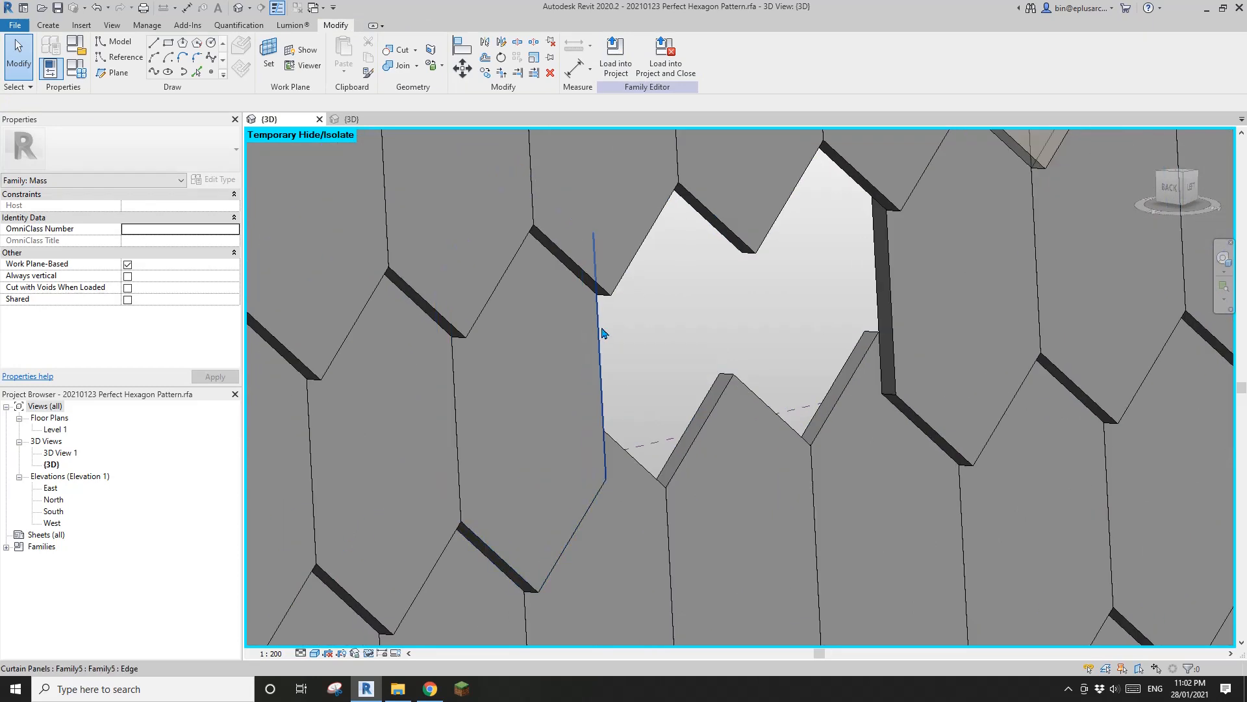
Step: Review the Family5 type dimensions through the divided surface, and inspect the instance properties of a single panel beside the opening
{"action": "left_click", "coordinate": [636, 278]}
{"action": "left_click", "coordinate": [222, 178]}
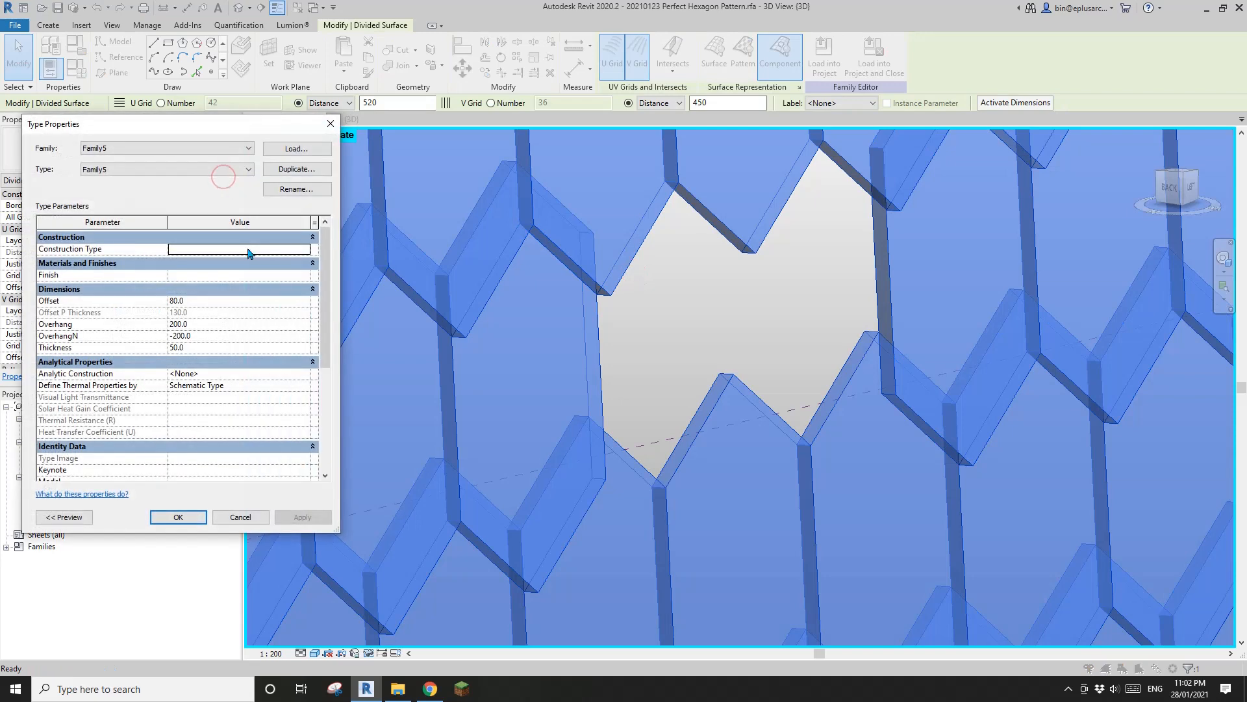
{"action": "key", "text": "Escape"}
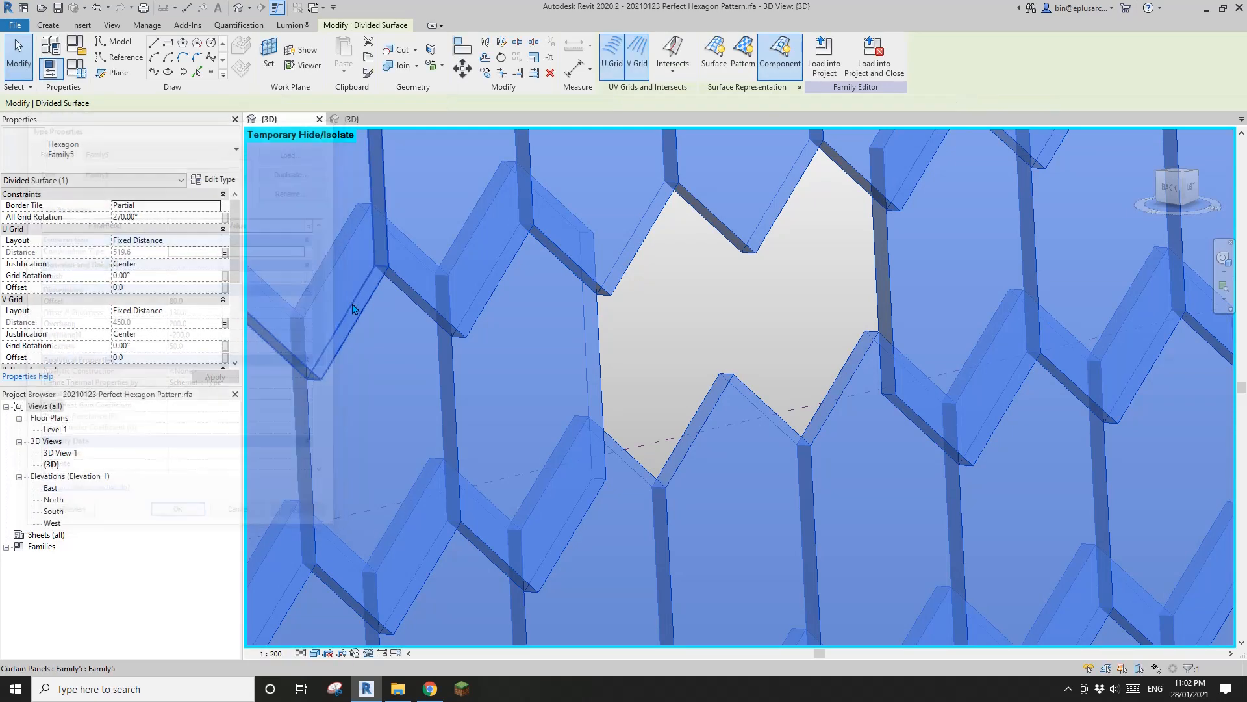
{"action": "middle_click_drag", "start_coordinate": [364, 342], "coordinate": [406, 335]}
{"action": "left_click", "coordinate": [428, 328]}
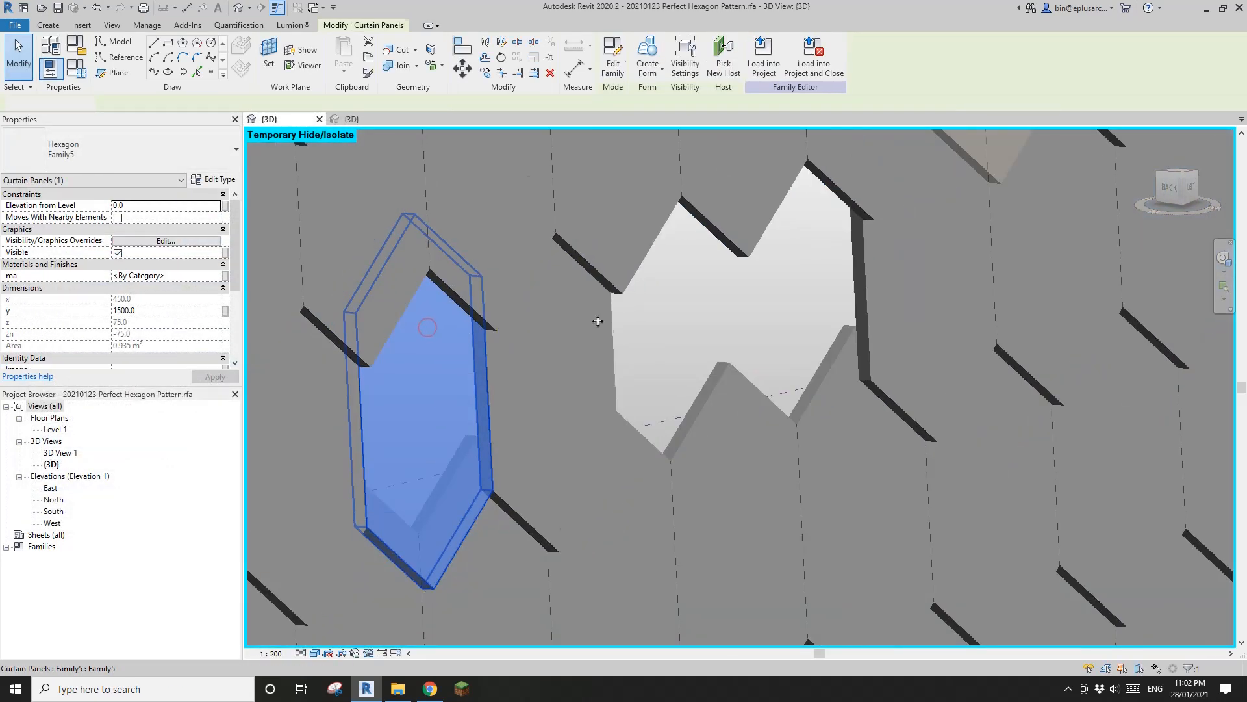
{"action": "scroll", "coordinate": [572, 312], "scroll_direction": "down", "scroll_amount": 8}
{"action": "key", "text": "Escape"}
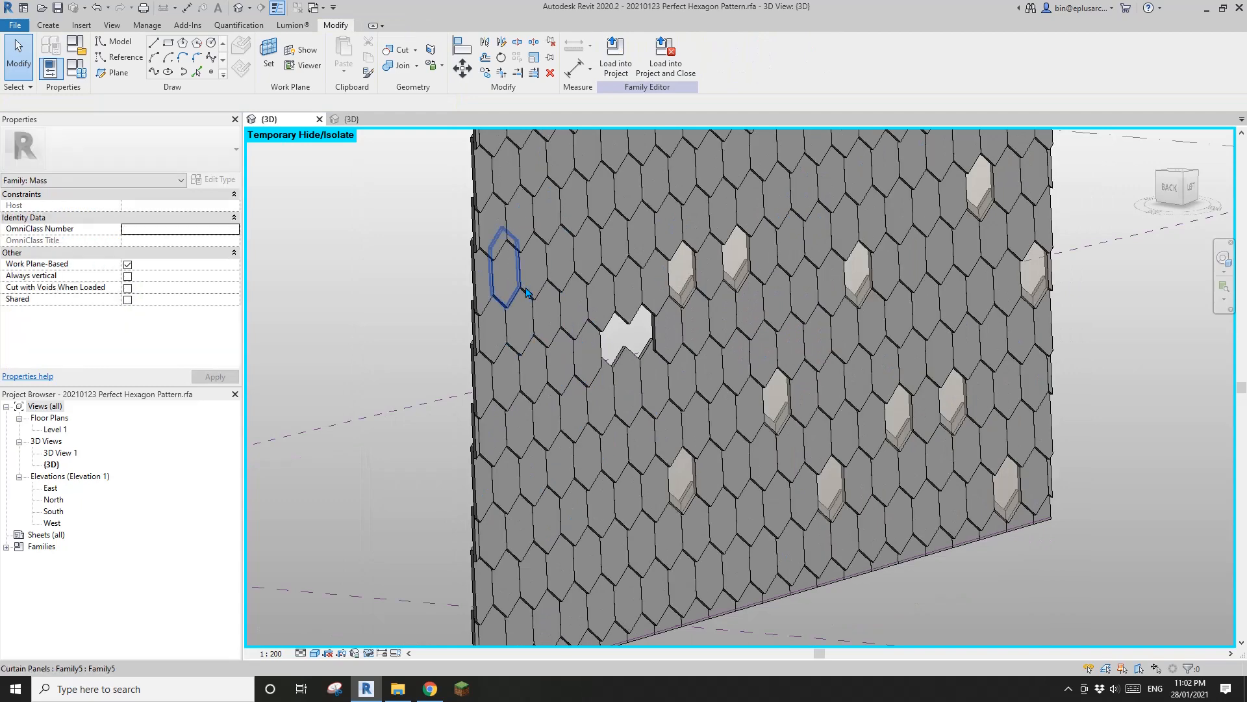
Step: Recheck the divided surface's type parameters alongside its border tile and grid properties without changing them
{"action": "left_click", "coordinate": [362, 408]}
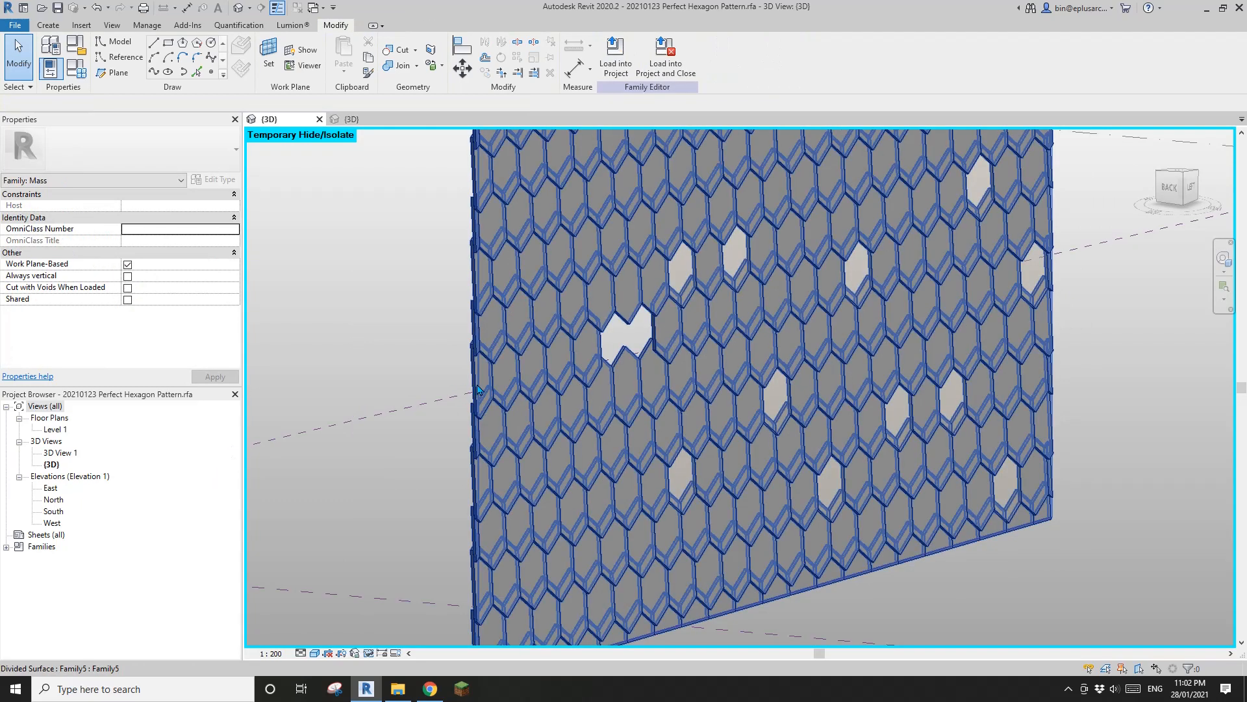
{"action": "left_click", "coordinate": [421, 363]}
{"action": "left_click", "coordinate": [212, 178]}
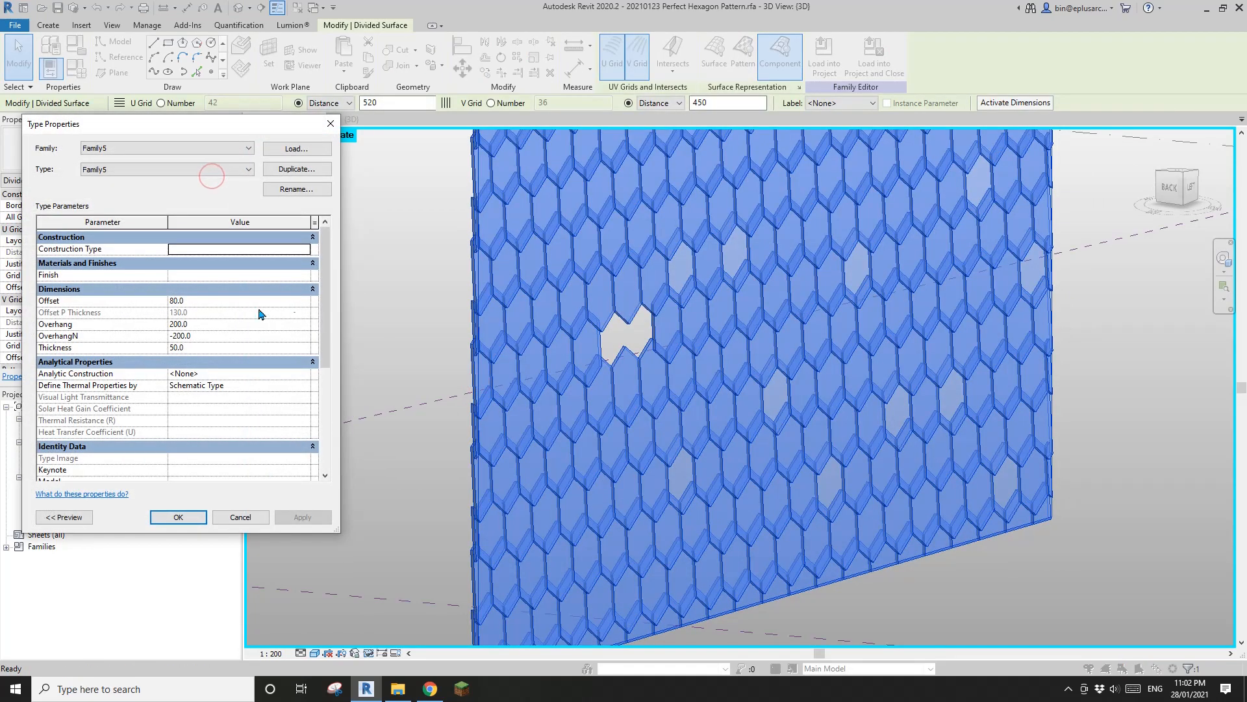
{"action": "left_click_drag", "start_coordinate": [326, 311], "coordinate": [338, 252]}
{"action": "key", "text": "Escape"}
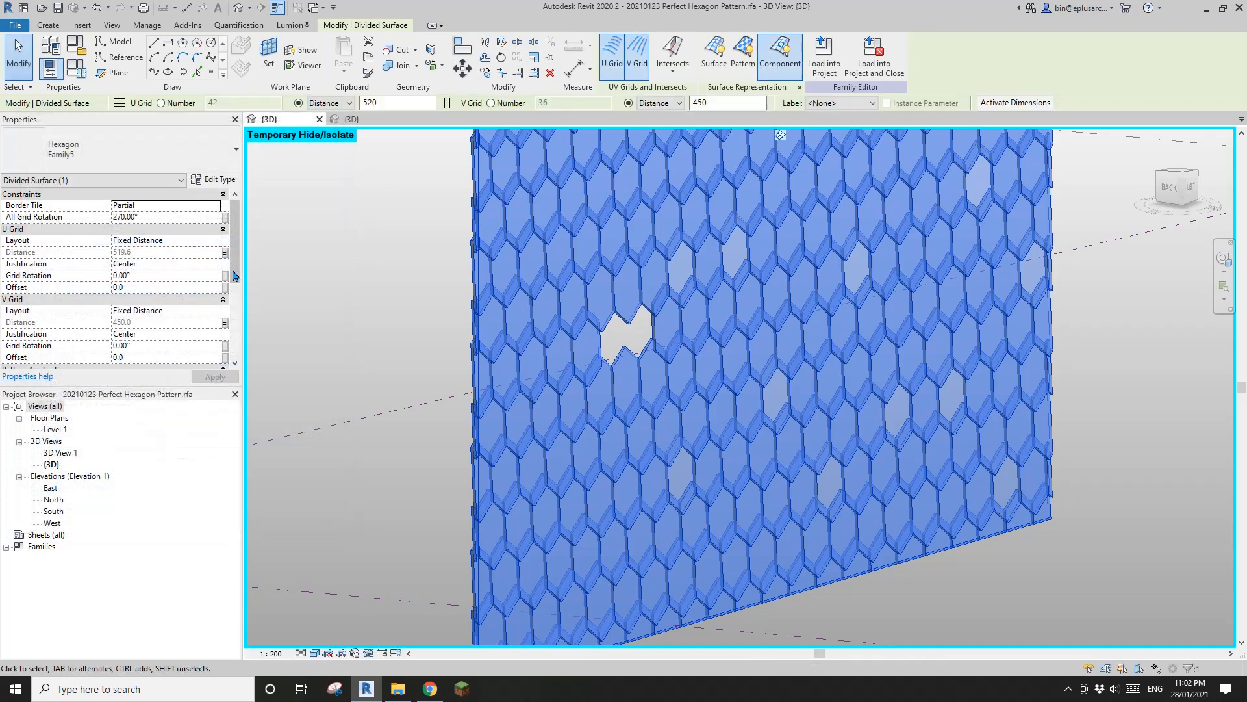
{"action": "mouse_move", "coordinate": [235, 268]}
{"action": "left_mouse_down"}
{"action": "mouse_move", "coordinate": [235, 354]}
{"action": "mouse_move", "coordinate": [235, 263]}
{"action": "left_mouse_up"}
{"action": "key", "text": "Escape"}
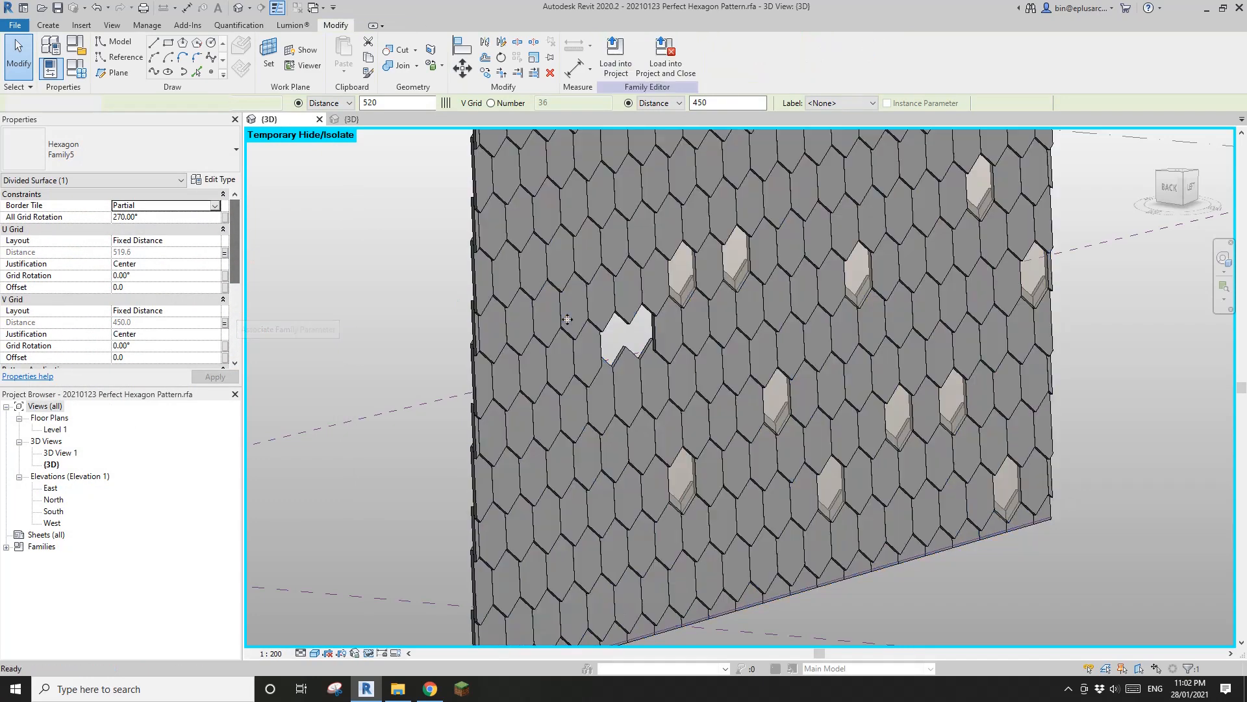
Step: Select a single hexagon panel and all of its instances to review their shared properties, clear the selection and view the surface
{"action": "left_click", "coordinate": [567, 319]}
{"action": "key", "text": "Tab"}
{"action": "left_click", "coordinate": [567, 319]}
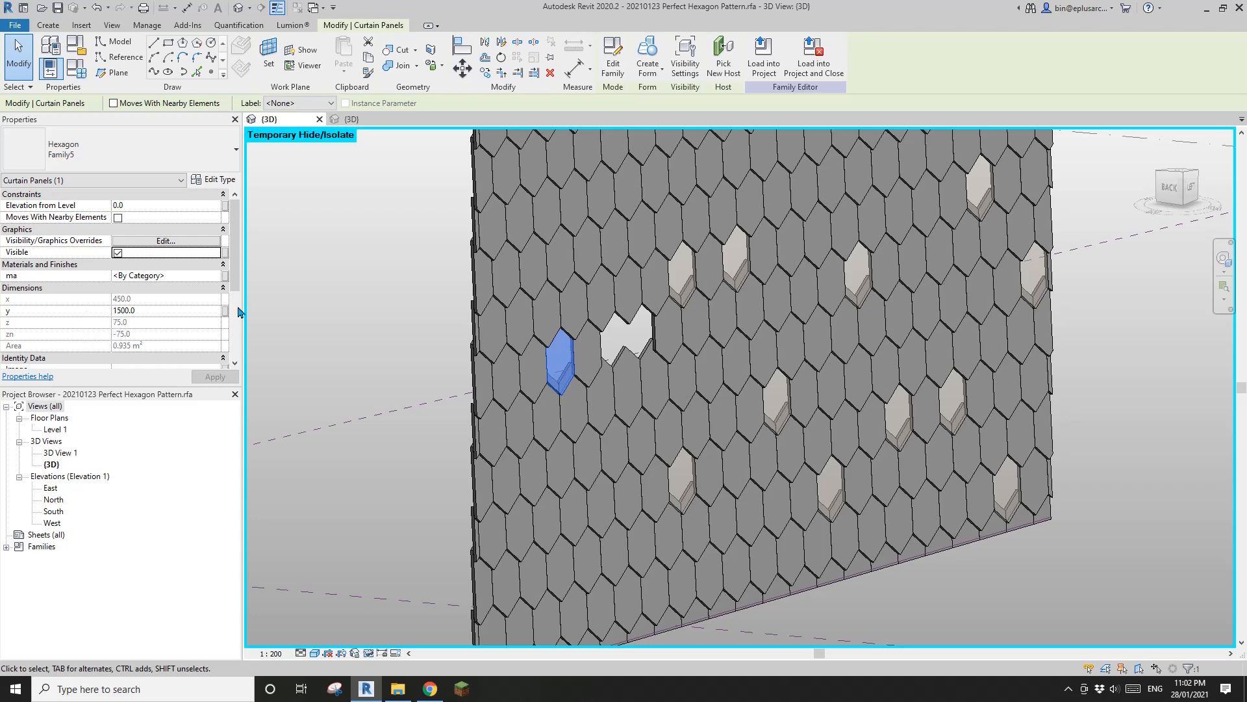
{"action": "left_click", "coordinate": [743, 353]}
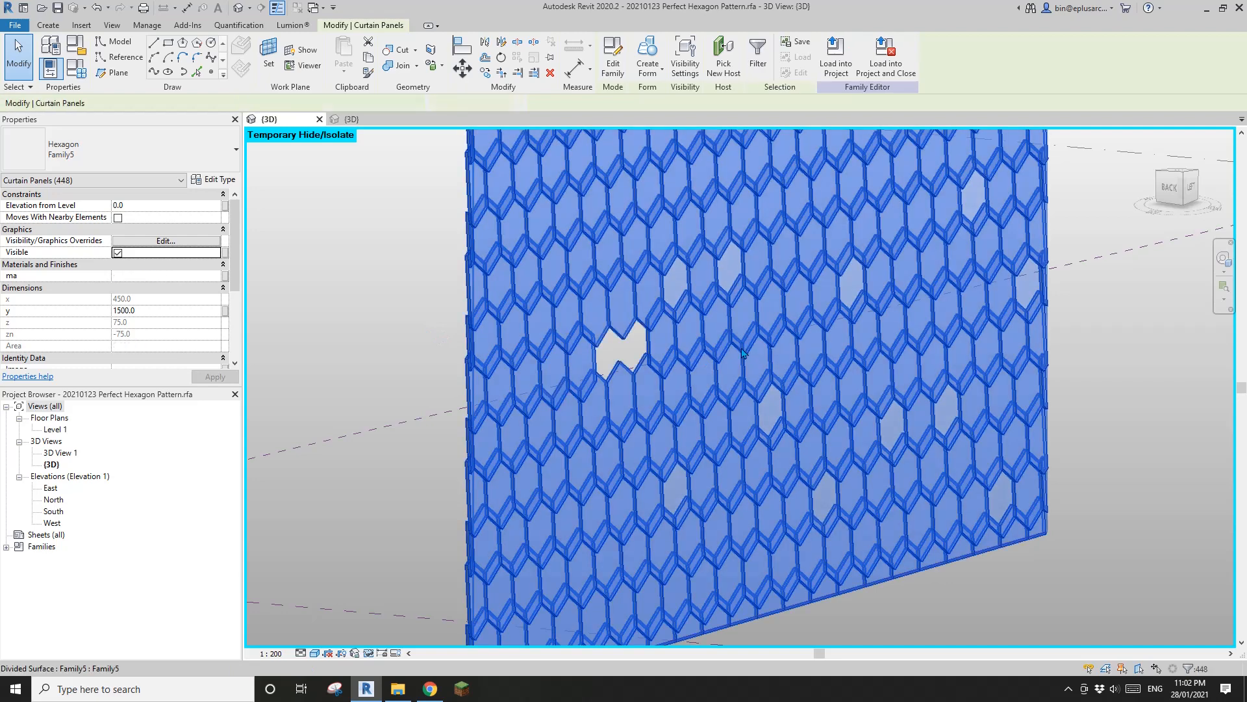
{"action": "middle_click_drag", "start_coordinate": [398, 314], "coordinate": [390, 322]}
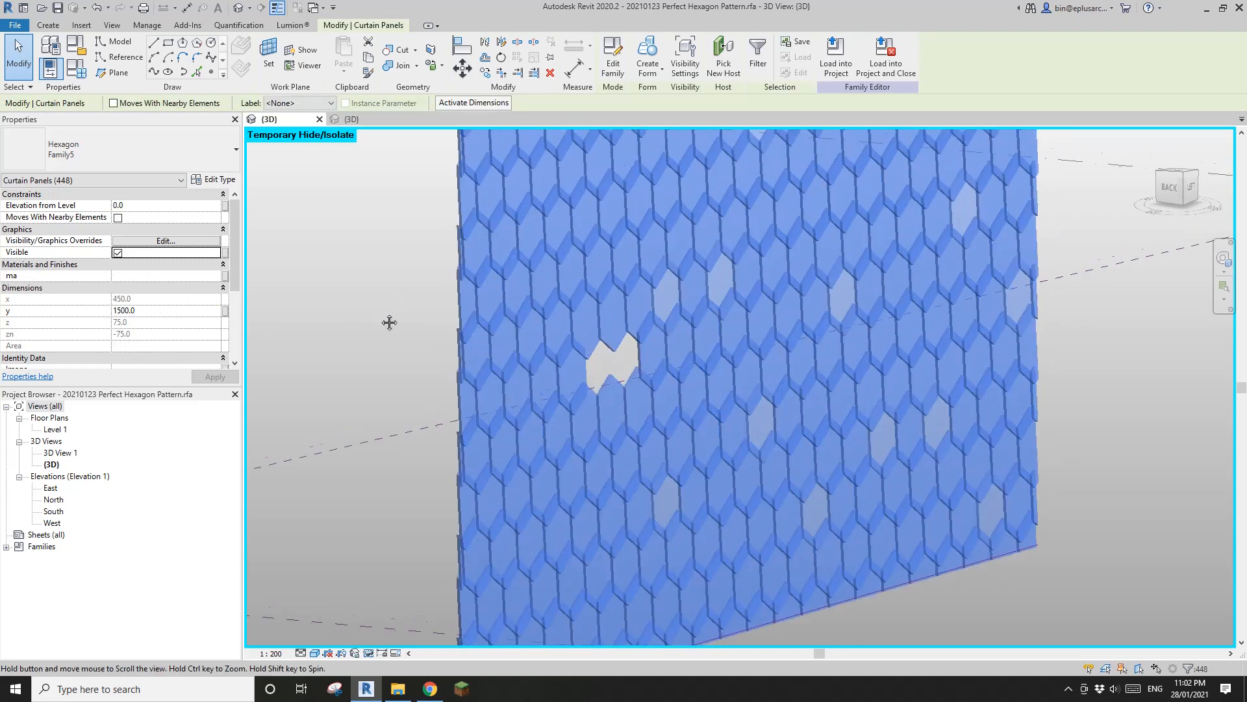
{"action": "scroll", "coordinate": [401, 330], "scroll_direction": "down", "scroll_amount": 2}
{"action": "key", "text": "Escape"}
{"action": "middle_click_drag", "start_coordinate": [624, 271], "coordinate": [616, 330]}
{"action": "scroll", "coordinate": [617, 330], "scroll_direction": "down", "scroll_amount": 2}
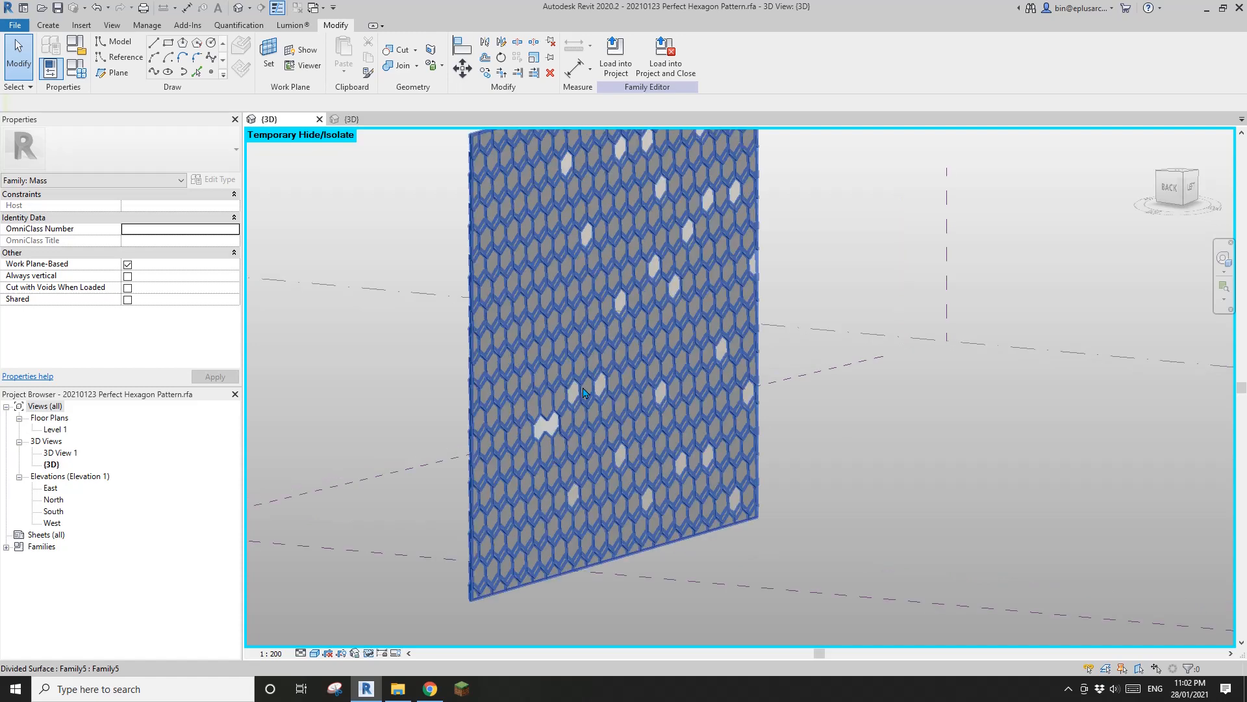
{"action": "scroll", "coordinate": [543, 423], "scroll_direction": "up", "scroll_amount": 4}
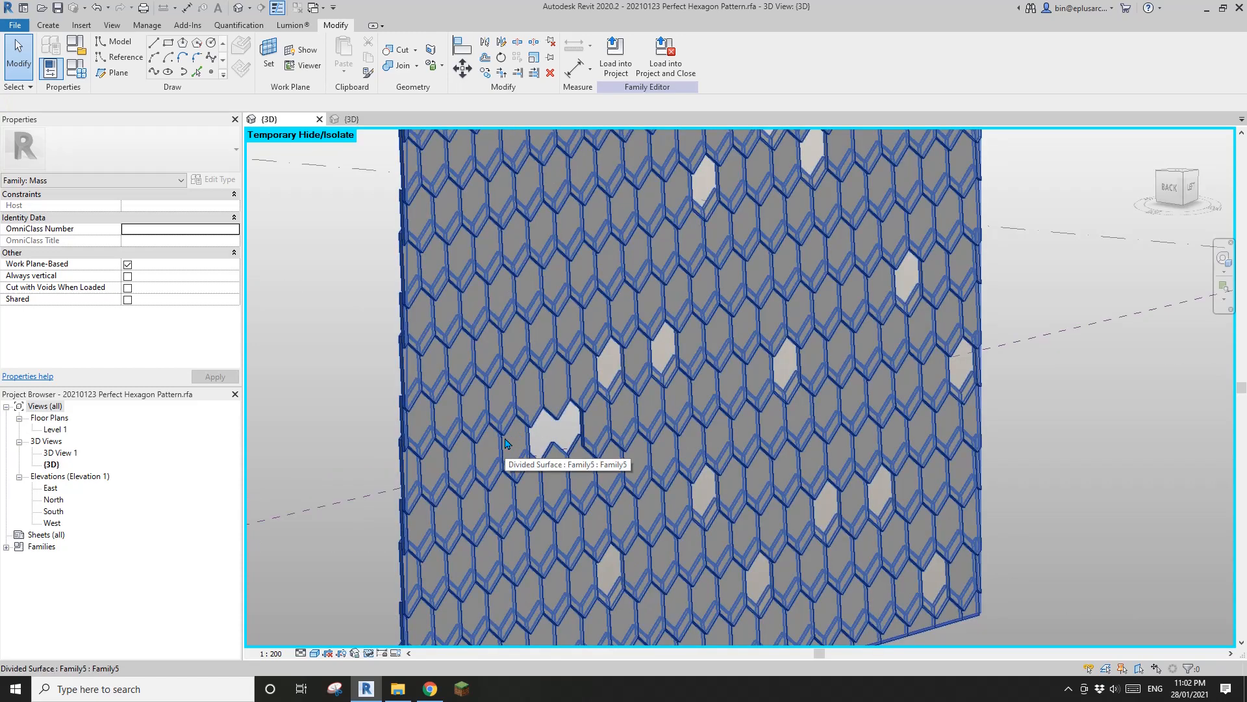
Step: Open the Family5 curtain panel family for editing from one of the hexagon panels on the surface
{"action": "key", "text": "Tab"}
{"action": "left_click", "coordinate": [504, 438]}
{"action": "key", "text": "Escape"}
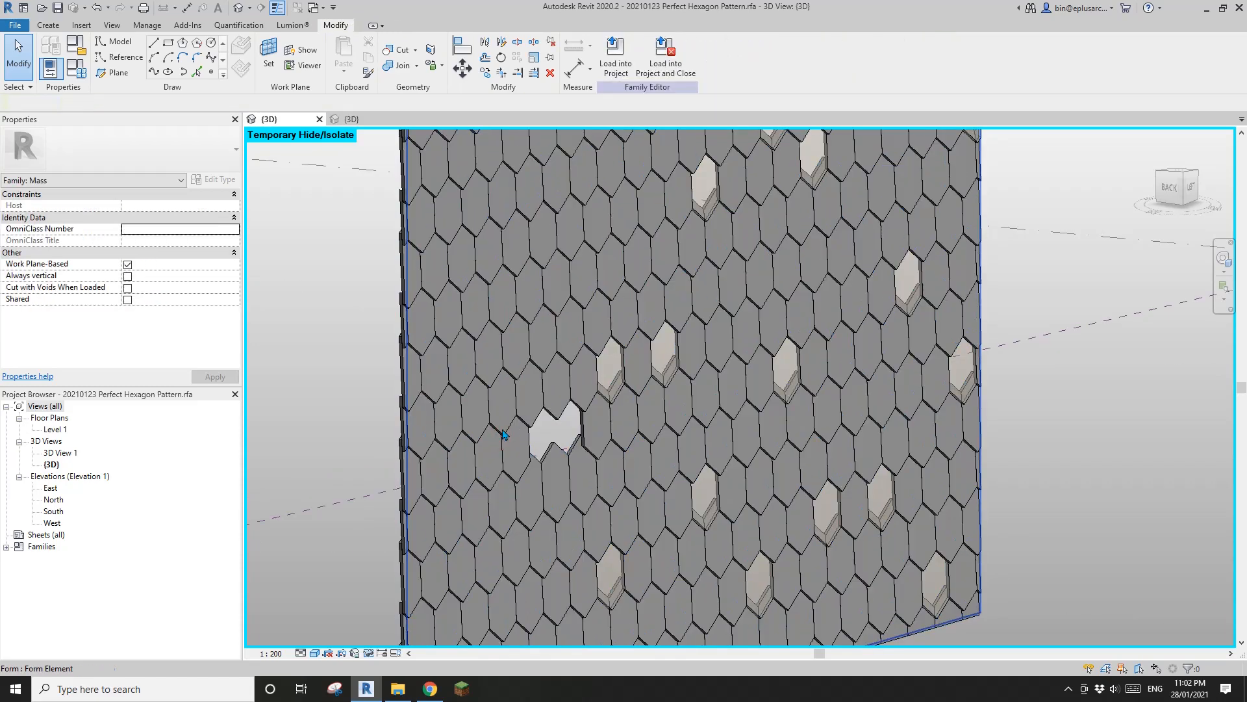
{"action": "left_click", "coordinate": [463, 402]}
{"action": "key", "text": "Escape"}
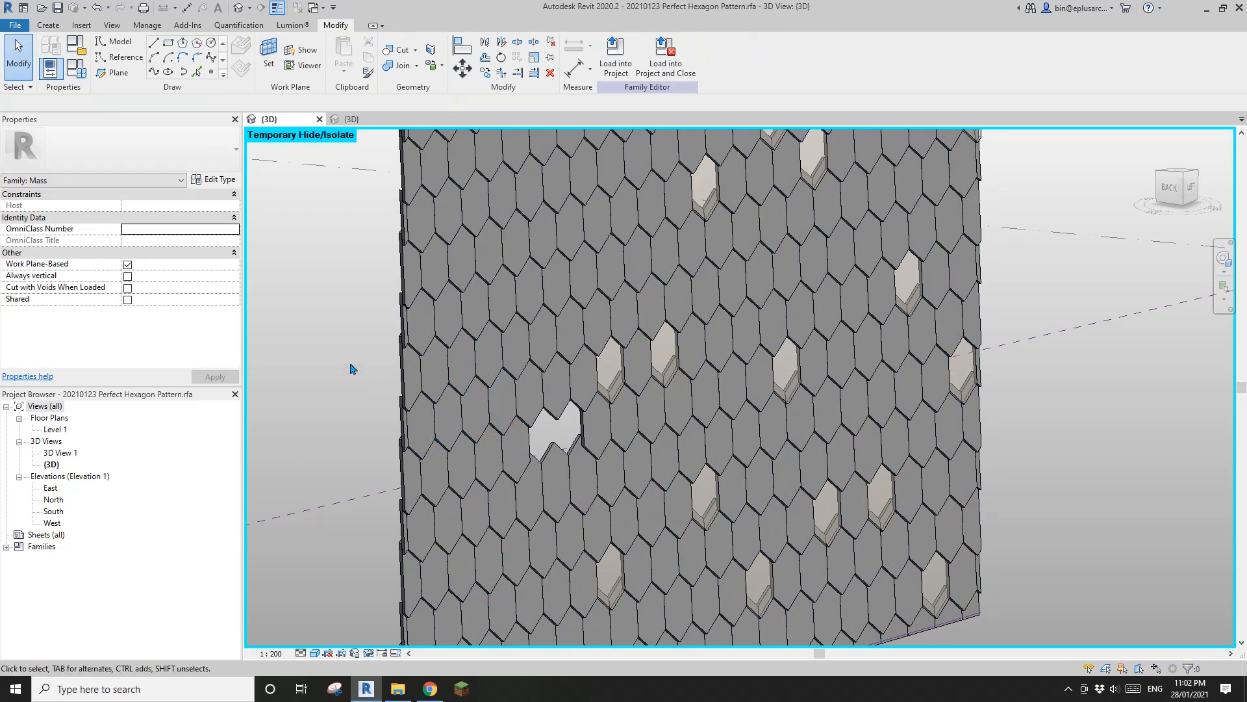
{"action": "left_click", "coordinate": [450, 350]}
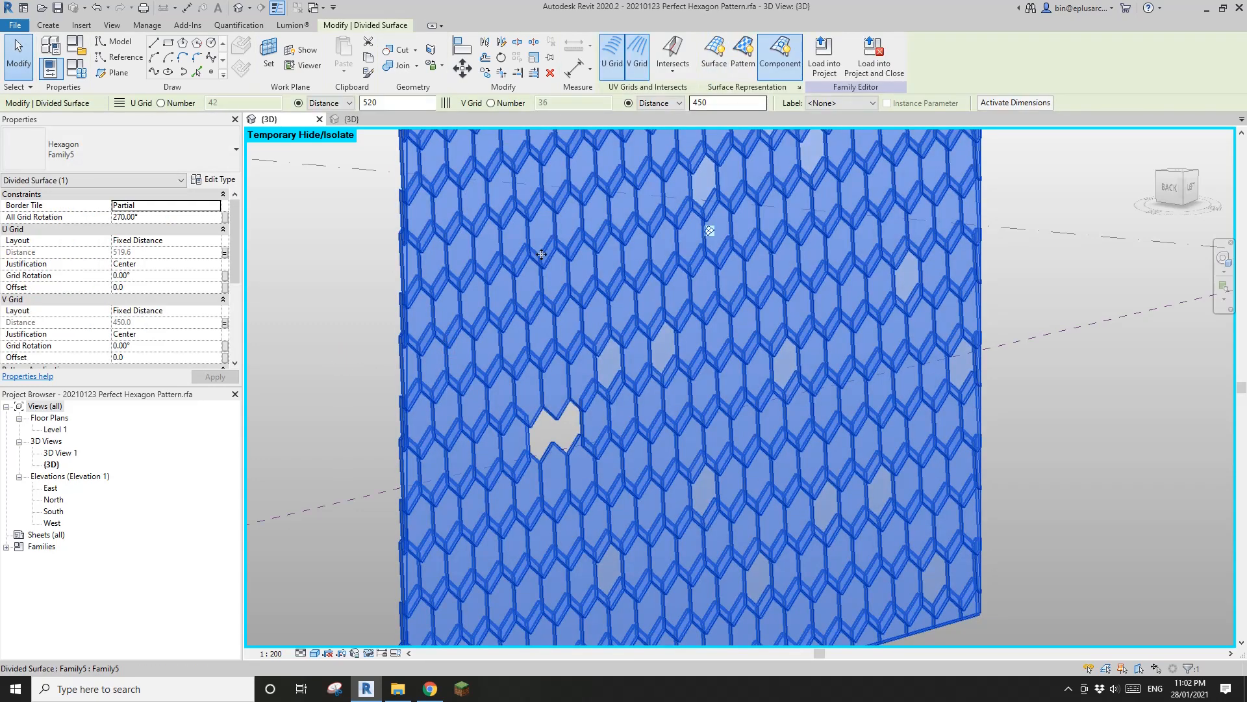
{"action": "left_click", "coordinate": [531, 258]}
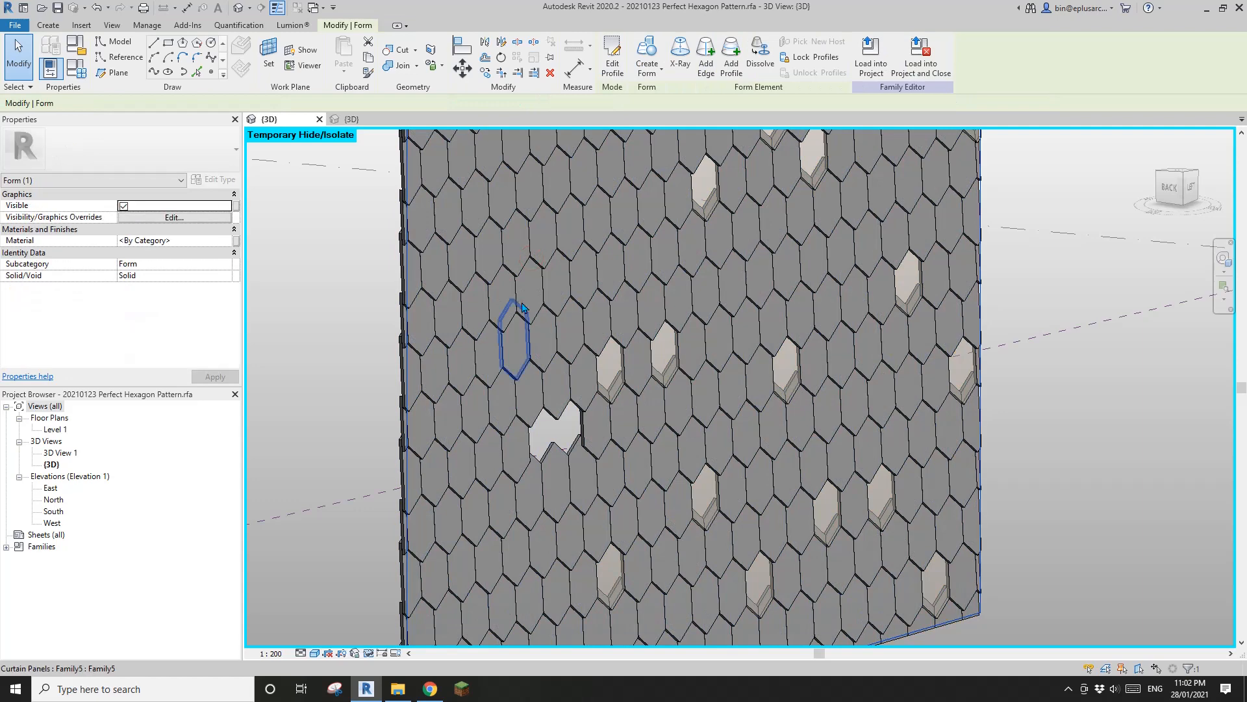
{"action": "left_click", "coordinate": [518, 325]}
{"action": "left_click", "coordinate": [614, 55]}
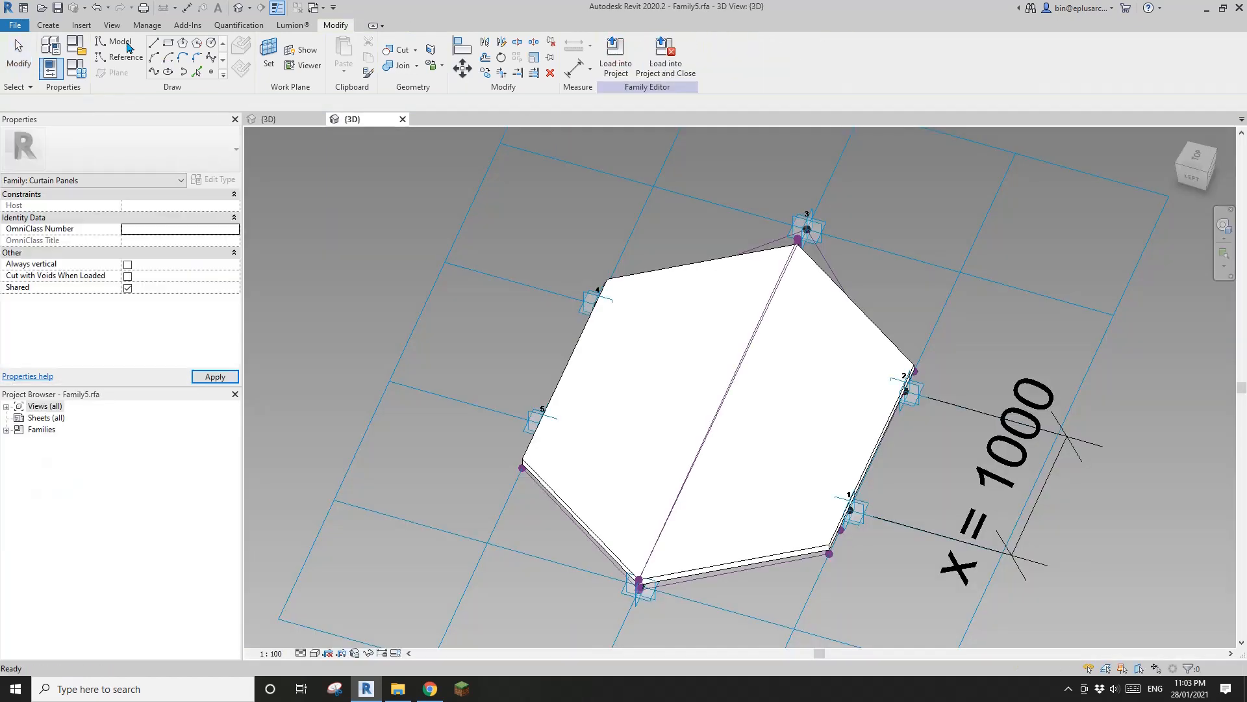
Step: Change the family's y dimension from an instance parameter to a type parameter
{"action": "left_click", "coordinate": [77, 46]}
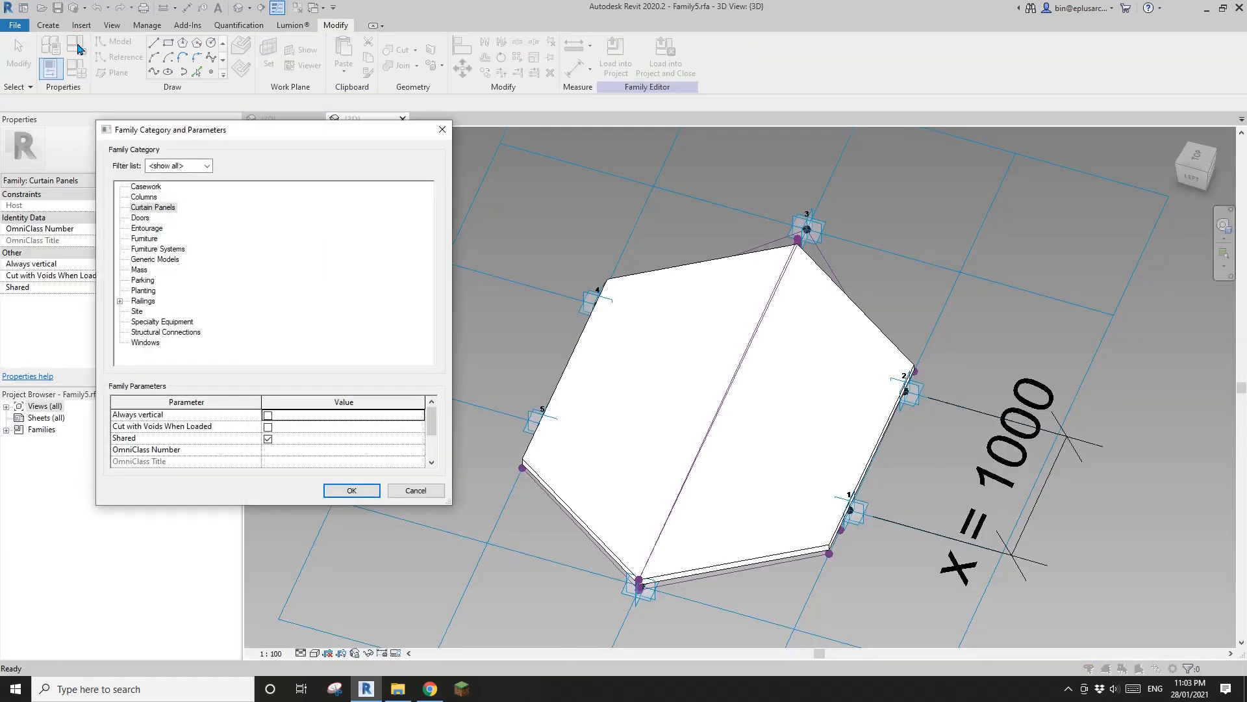
{"action": "left_click", "coordinate": [442, 129]}
{"action": "left_click", "coordinate": [75, 68]}
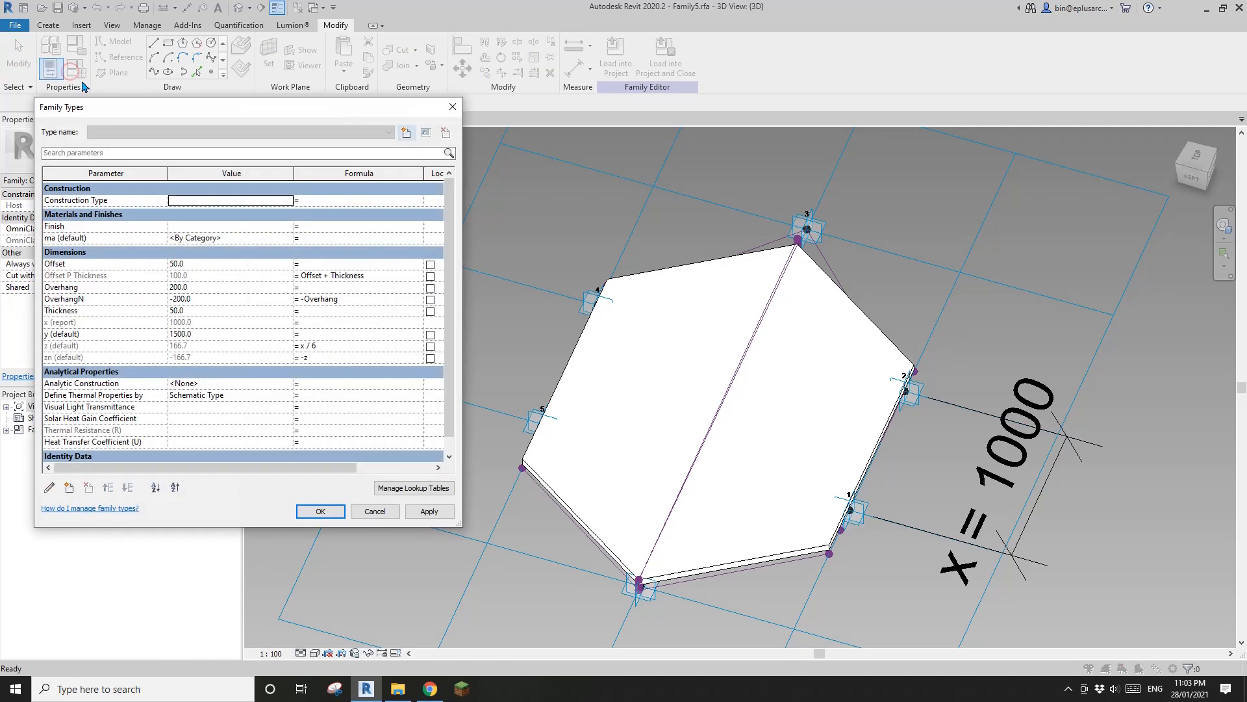
{"action": "left_click_drag", "start_coordinate": [128, 117], "coordinate": [174, 135]}
{"action": "left_click", "coordinate": [140, 351]}
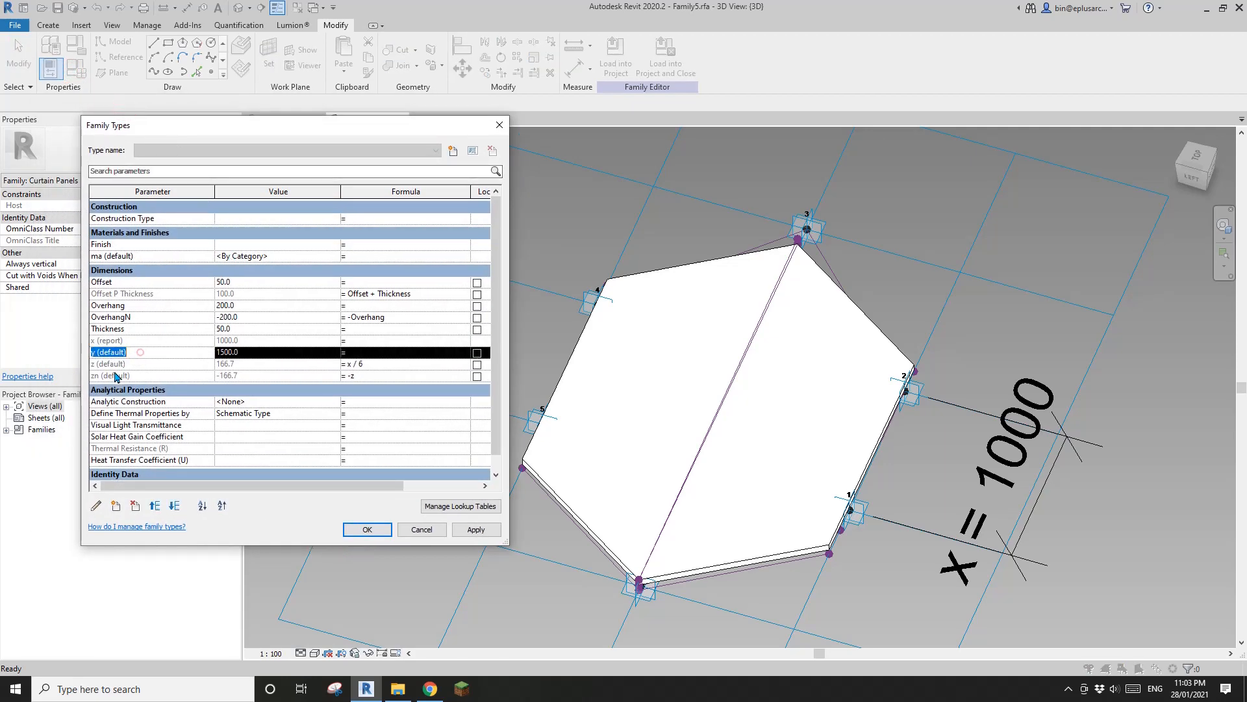
{"action": "left_click", "coordinate": [96, 506]}
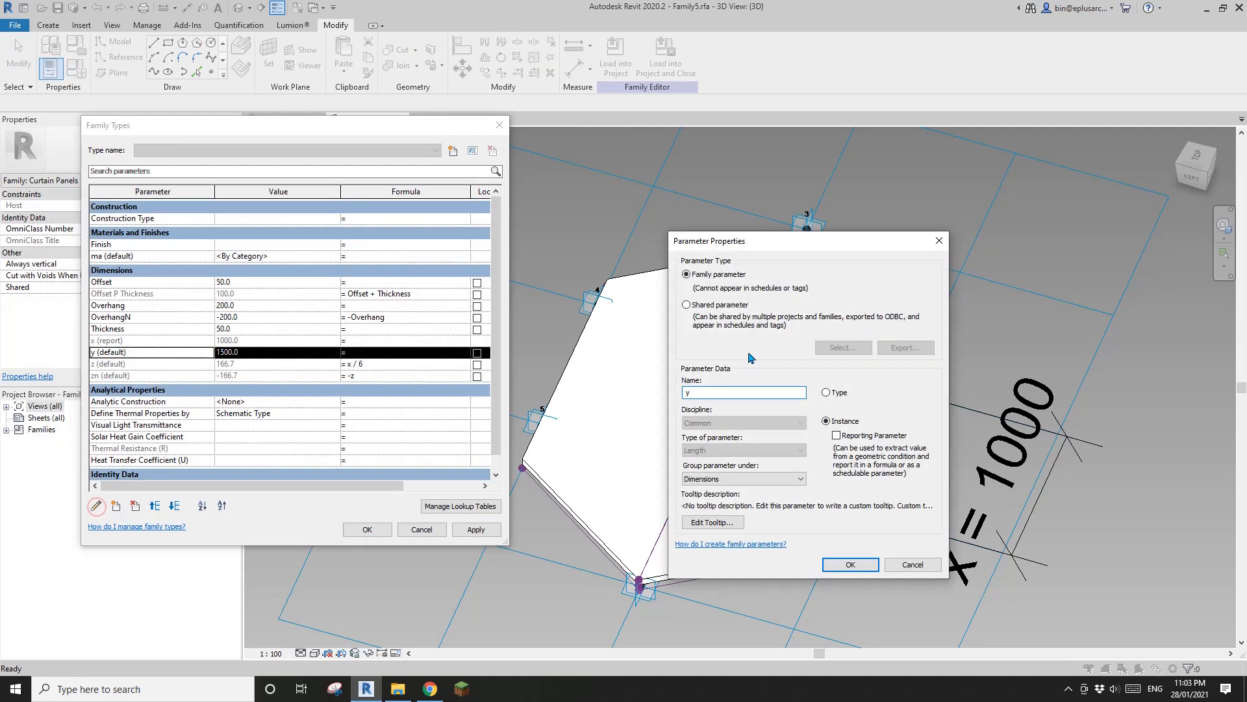
{"action": "left_click", "coordinate": [826, 393]}
{"action": "left_click", "coordinate": [850, 564]}
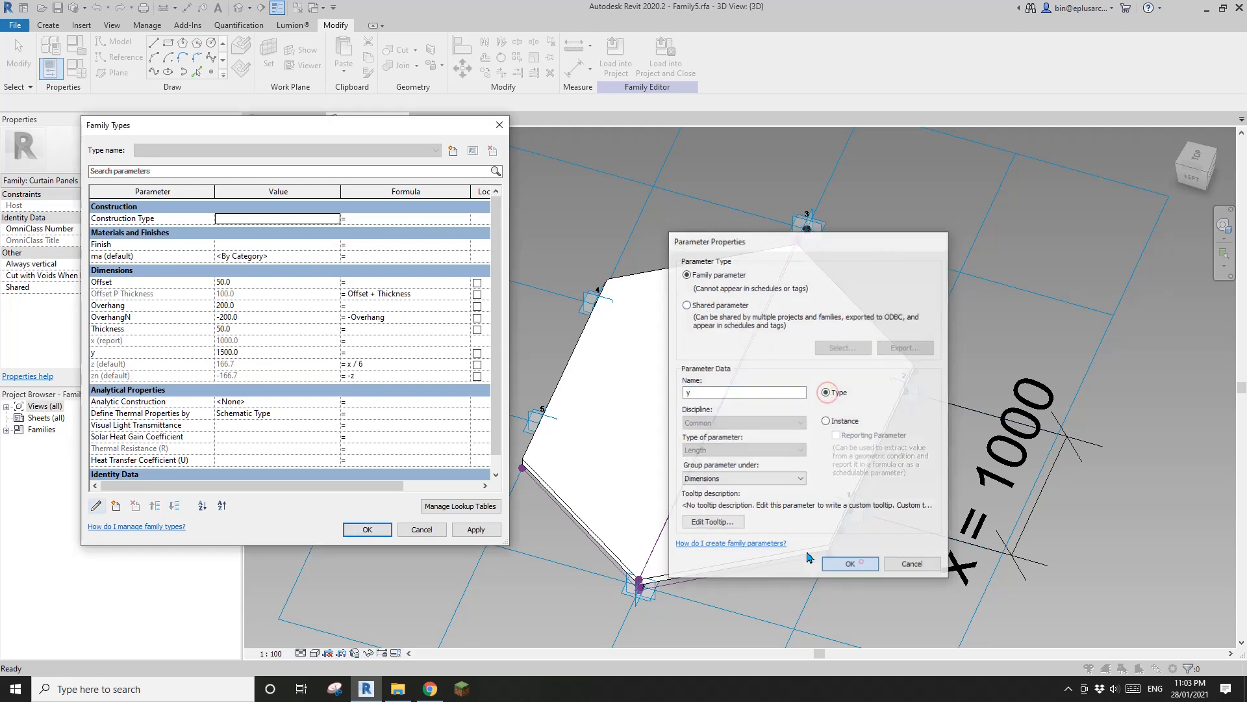
{"action": "left_click", "coordinate": [367, 529]}
Step: Load Family5 back into the hexagon pattern file, overwriting the existing version, and review the divided surface's type parameters
{"action": "left_click", "coordinate": [616, 58]}
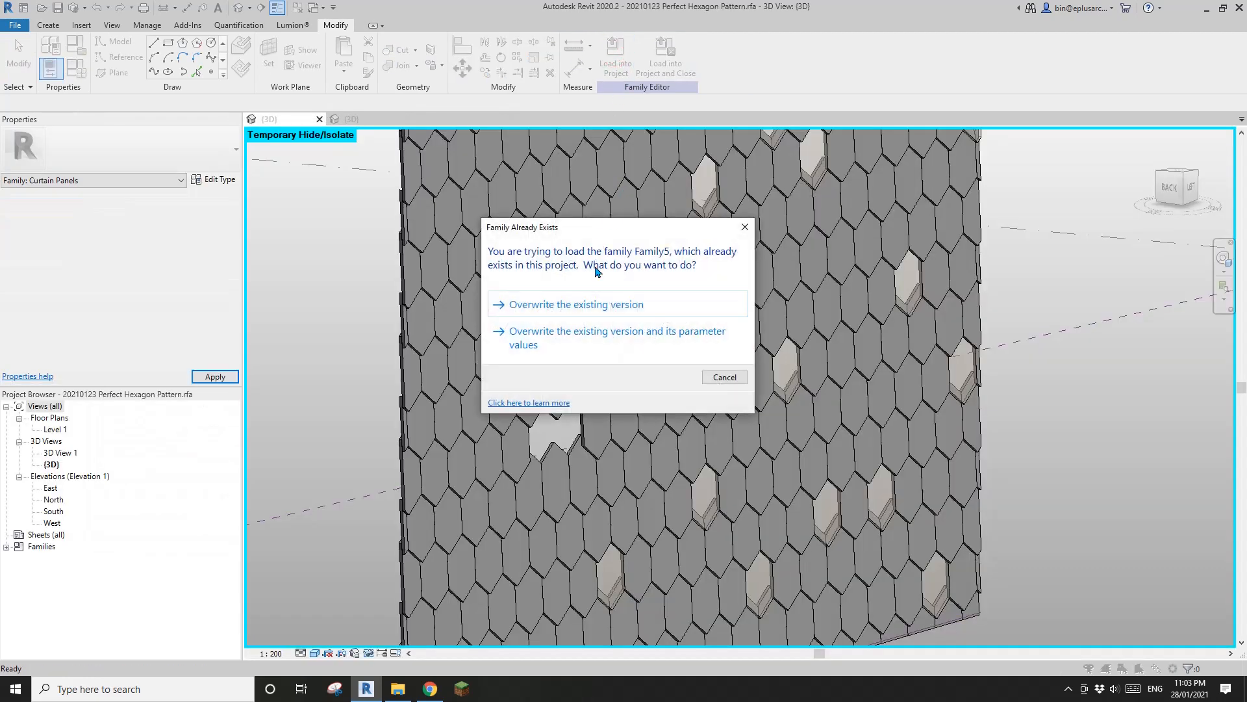
{"action": "left_click", "coordinate": [592, 306]}
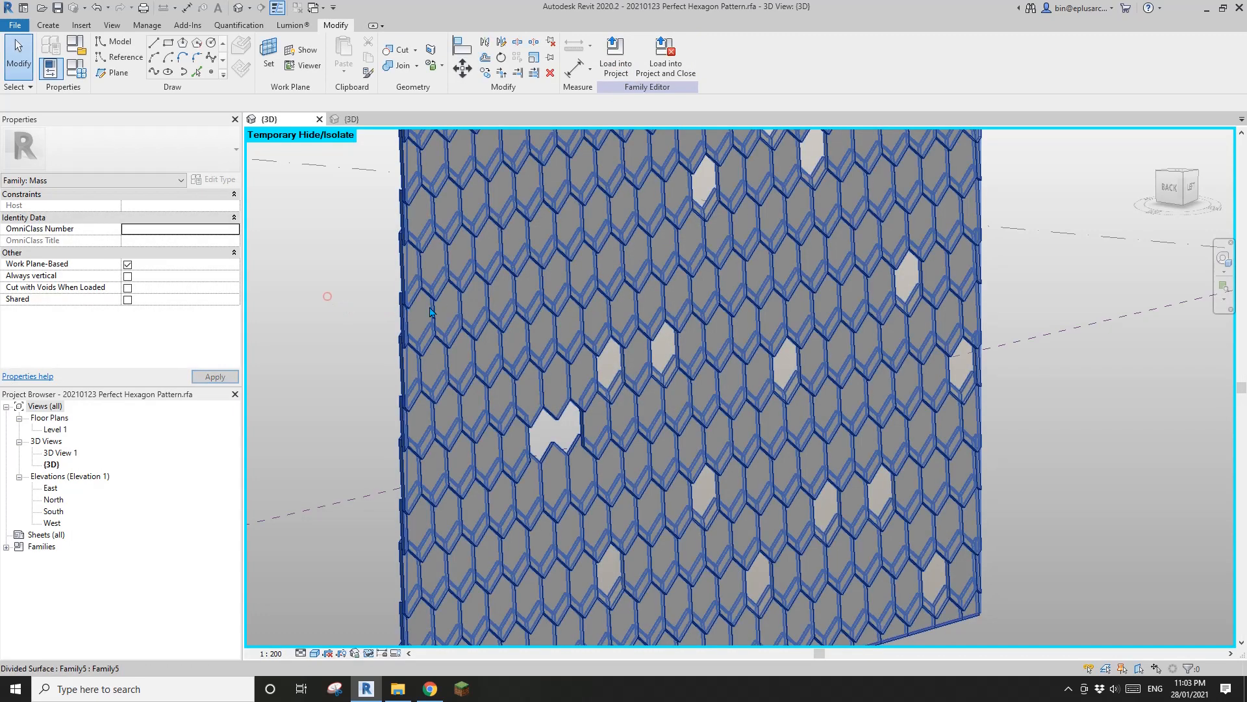
{"action": "left_click", "coordinate": [459, 316]}
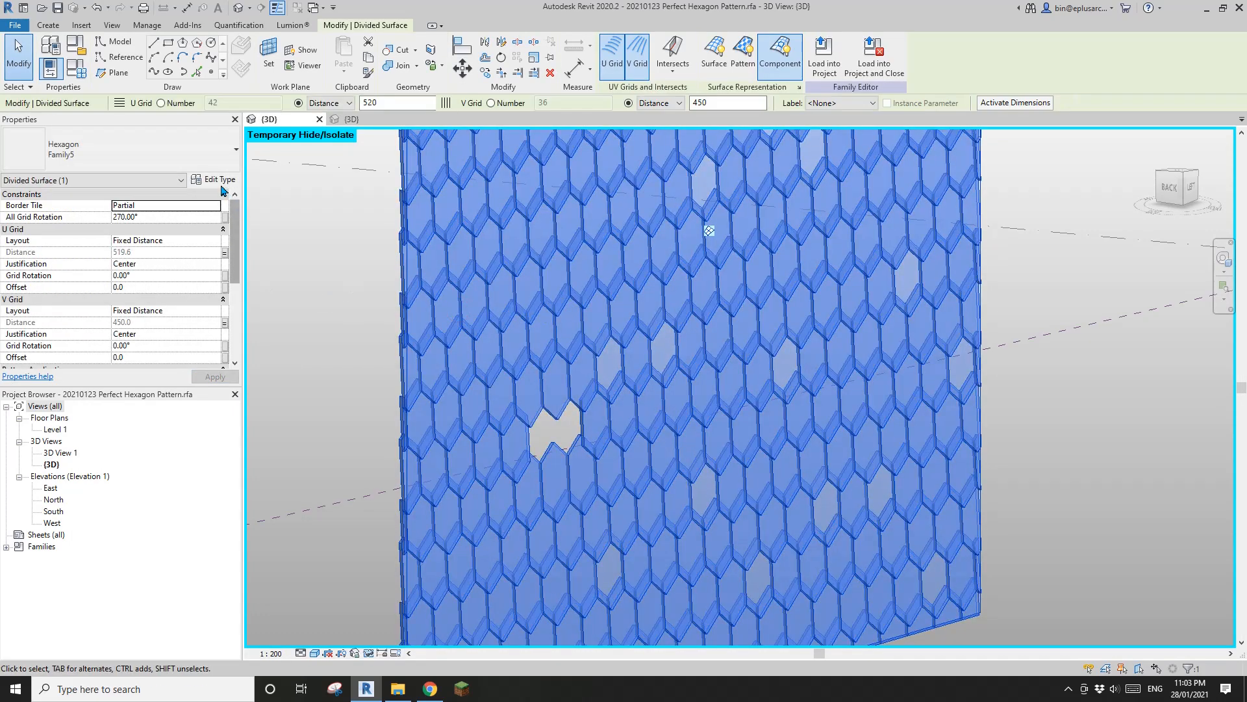
{"action": "left_click", "coordinate": [218, 183]}
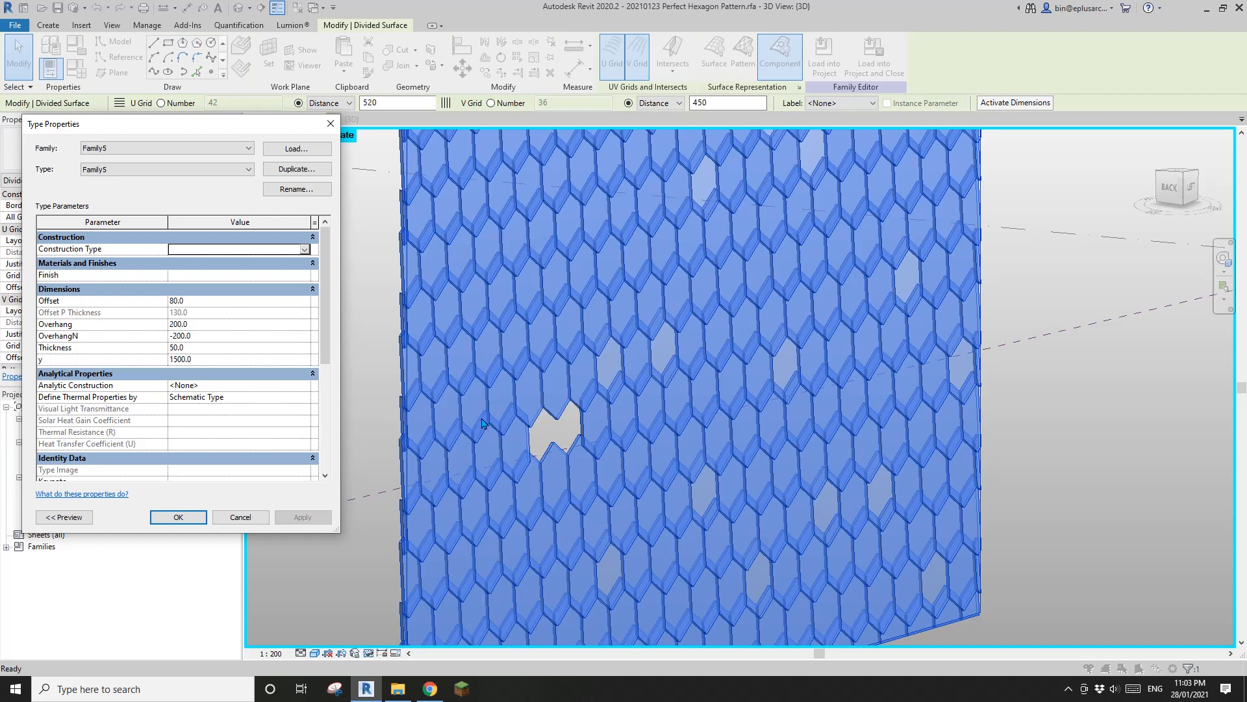
{"action": "left_click", "coordinate": [252, 518]}
Step: Examine the overlapping panel edges around the opening up close and from a lower angle
{"action": "scroll", "coordinate": [599, 436], "scroll_direction": "up", "scroll_amount": 6}
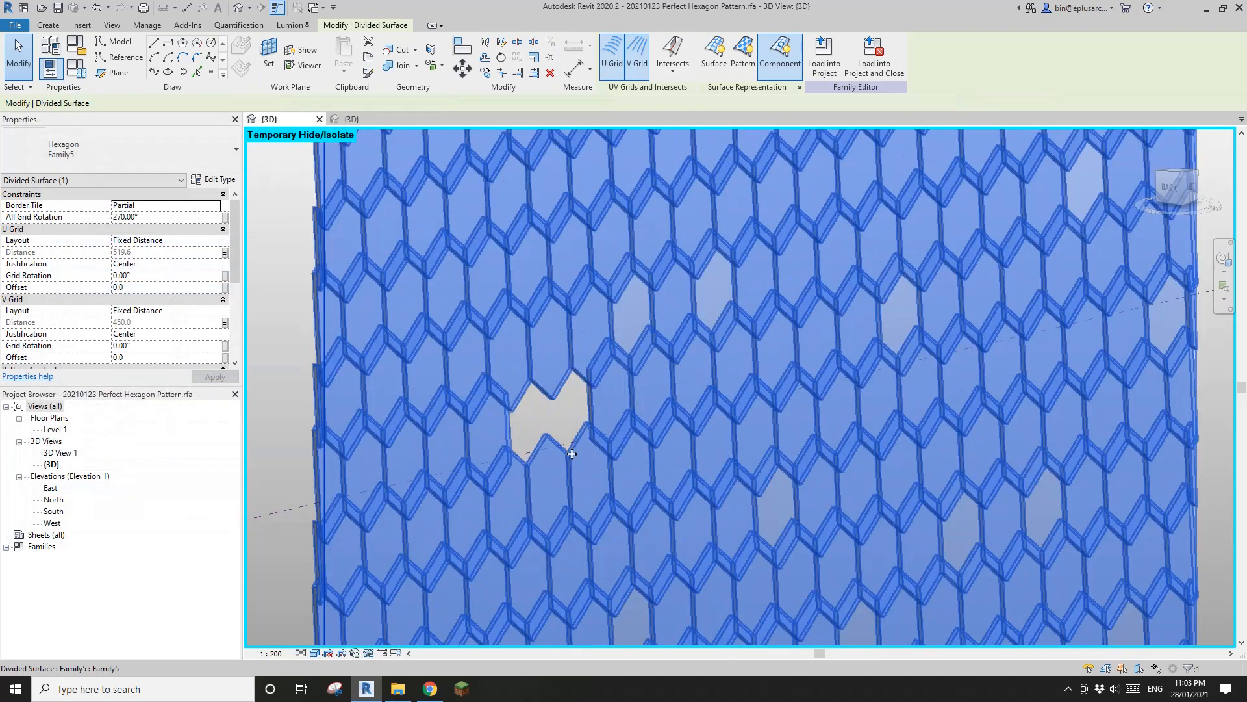
{"action": "key", "text": "Escape"}
{"action": "scroll", "coordinate": [610, 416], "scroll_direction": "down", "scroll_amount": 5}
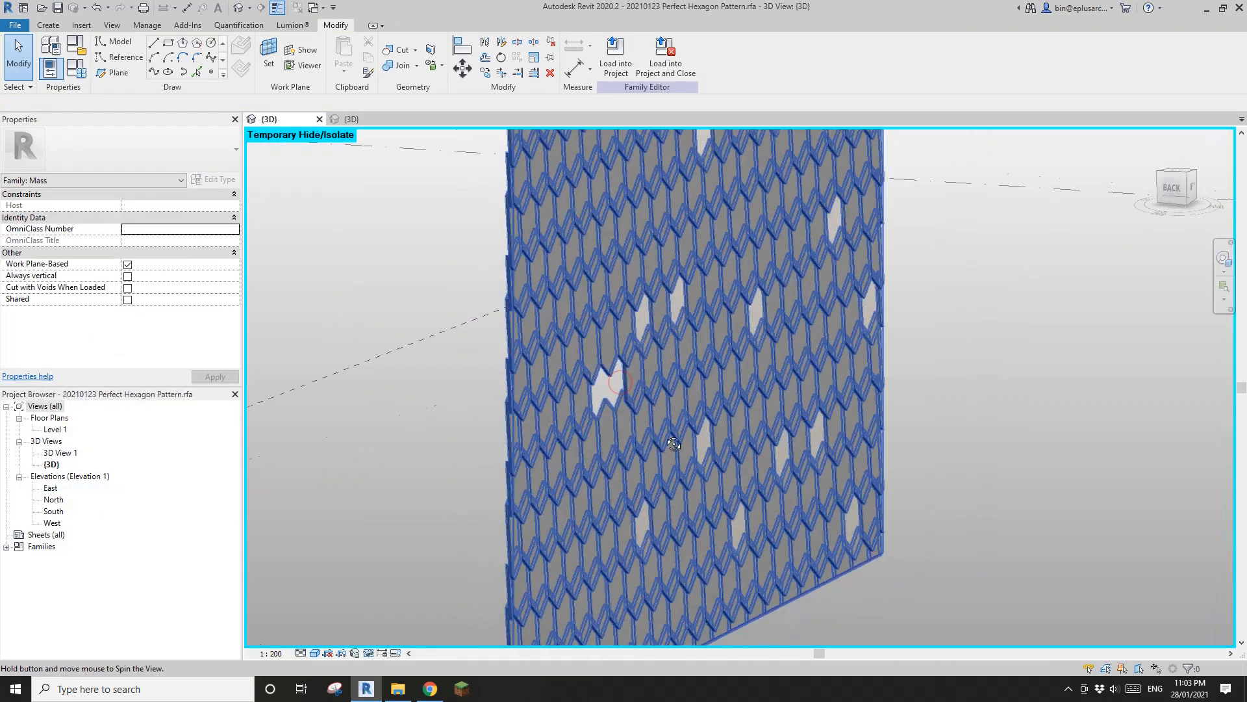
{"action": "scroll", "coordinate": [618, 401], "scroll_direction": "up", "scroll_amount": 4}
{"action": "scroll", "coordinate": [617, 400], "scroll_direction": "down", "scroll_amount": 4}
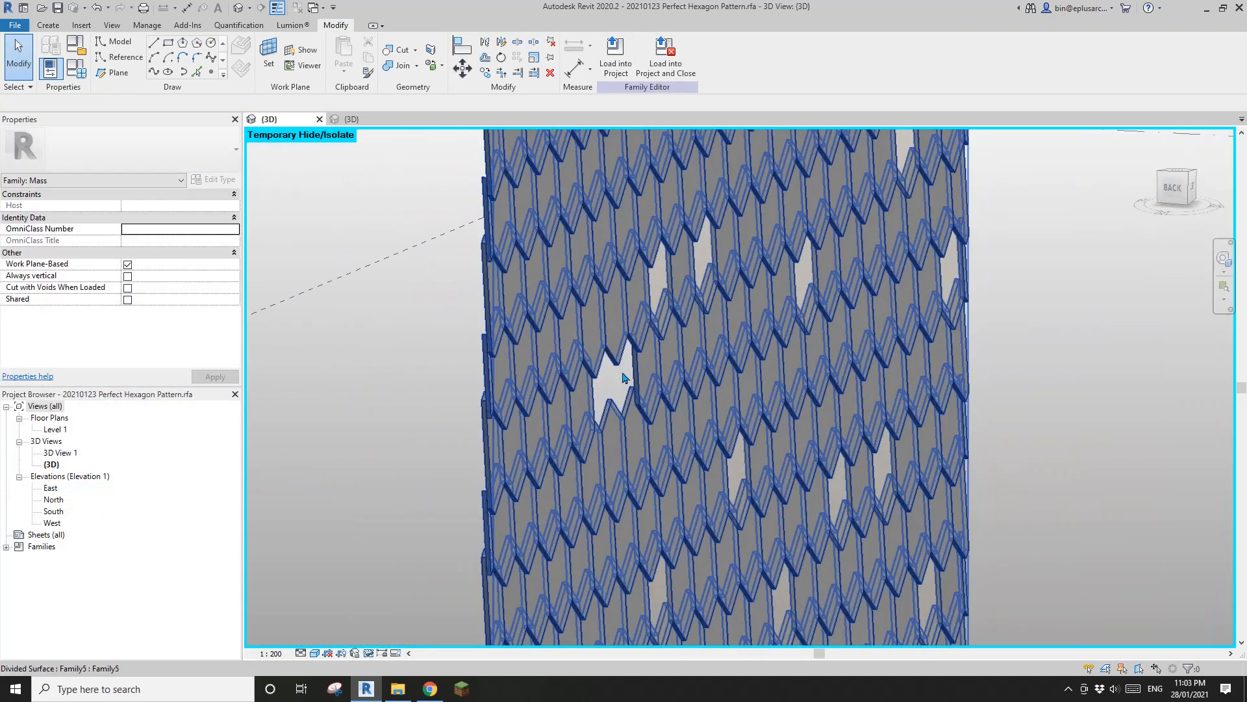
{"action": "scroll", "coordinate": [602, 388], "scroll_direction": "up", "scroll_amount": 1}
{"action": "middle_click_drag", "start_coordinate": [603, 388], "coordinate": [599, 388]}
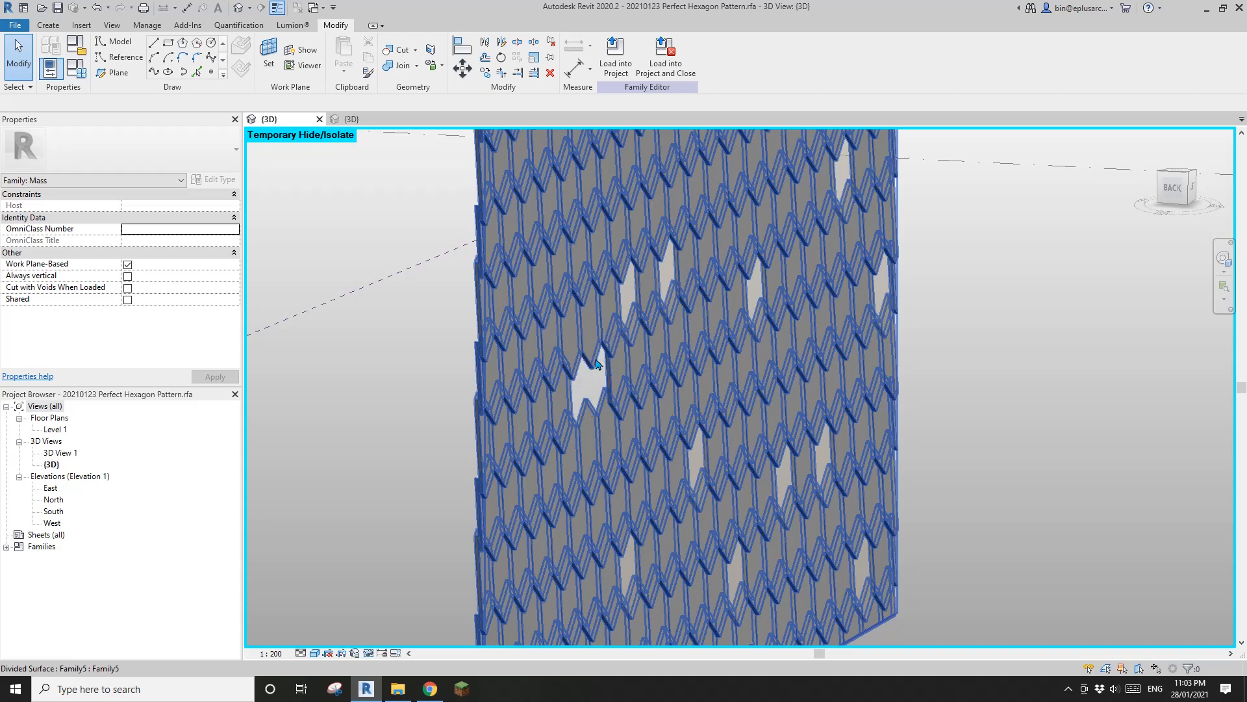
{"action": "scroll", "coordinate": [607, 414], "scroll_direction": "up", "scroll_amount": 4}
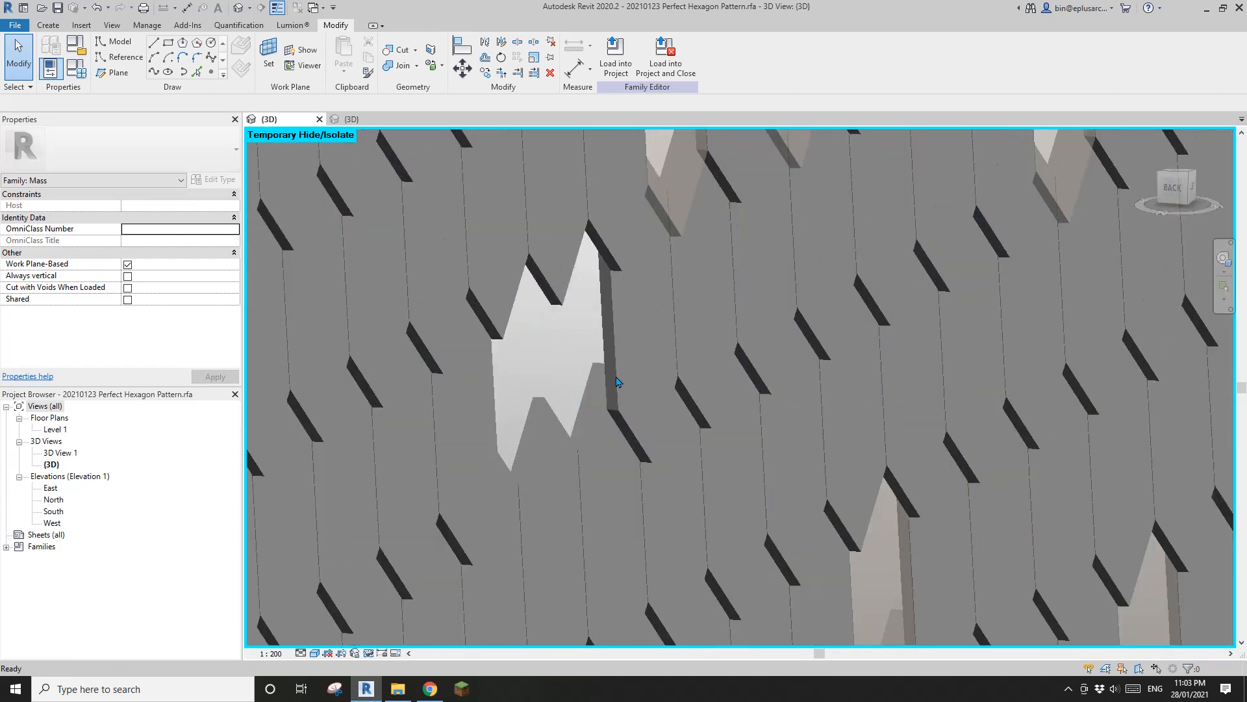
Step: Set the Offset of the divided surface's Family5 type to 500
{"action": "left_click", "coordinate": [739, 427]}
{"action": "scroll", "coordinate": [585, 403], "scroll_direction": "down", "scroll_amount": 3}
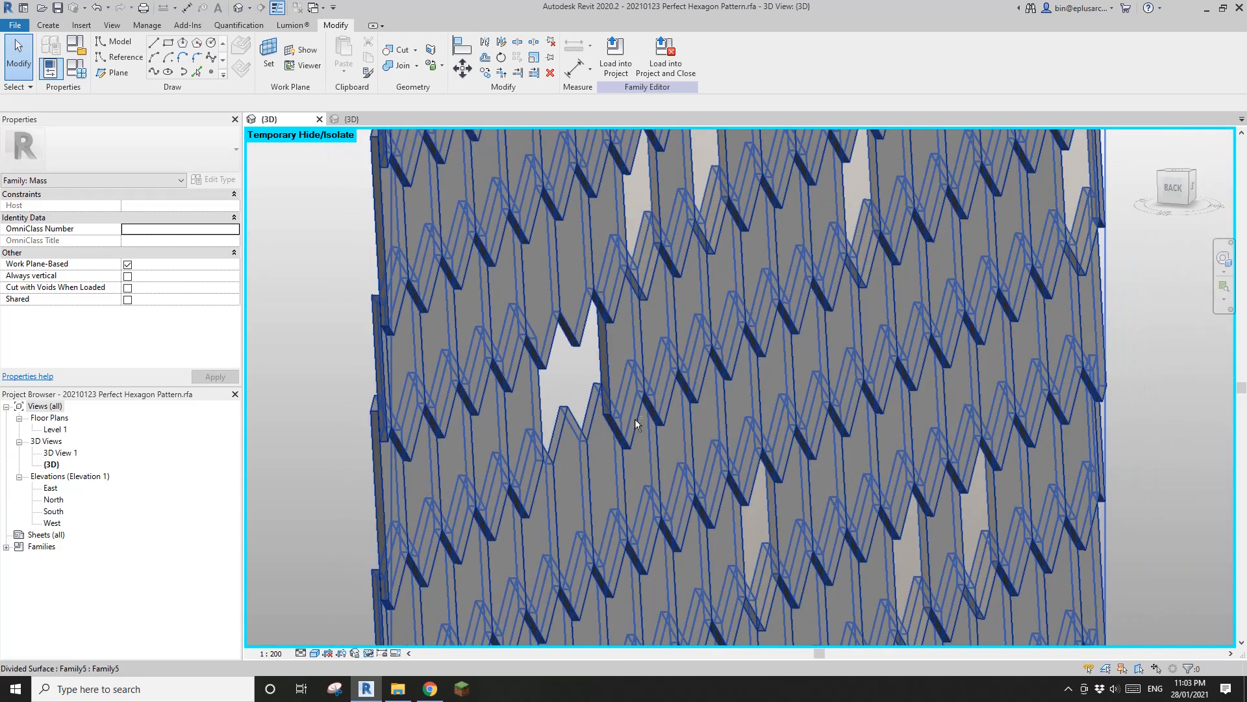
{"action": "scroll", "coordinate": [551, 393], "scroll_direction": "up", "scroll_amount": 3}
{"action": "scroll", "coordinate": [435, 358], "scroll_direction": "up", "scroll_amount": 2}
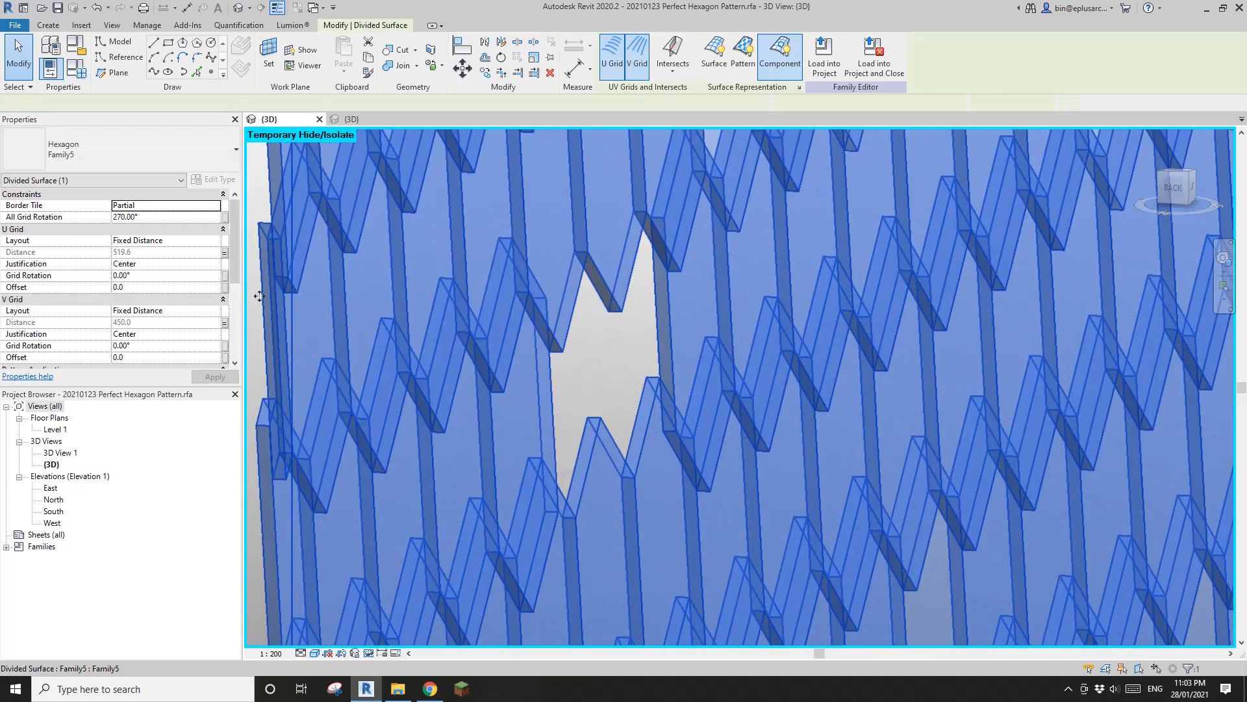
{"action": "scroll", "coordinate": [235, 260], "scroll_direction": "down", "scroll_amount": 3}
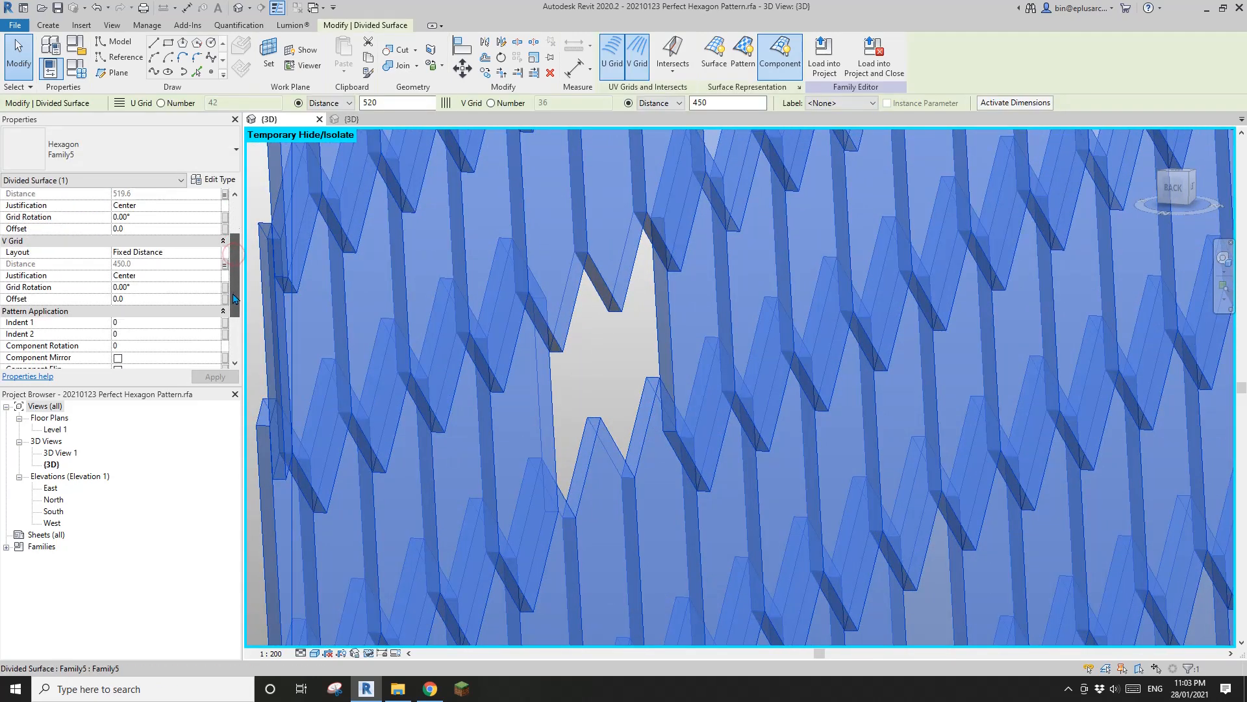
{"action": "scroll", "coordinate": [236, 260], "scroll_direction": "up", "scroll_amount": 3}
{"action": "left_click", "coordinate": [214, 182]}
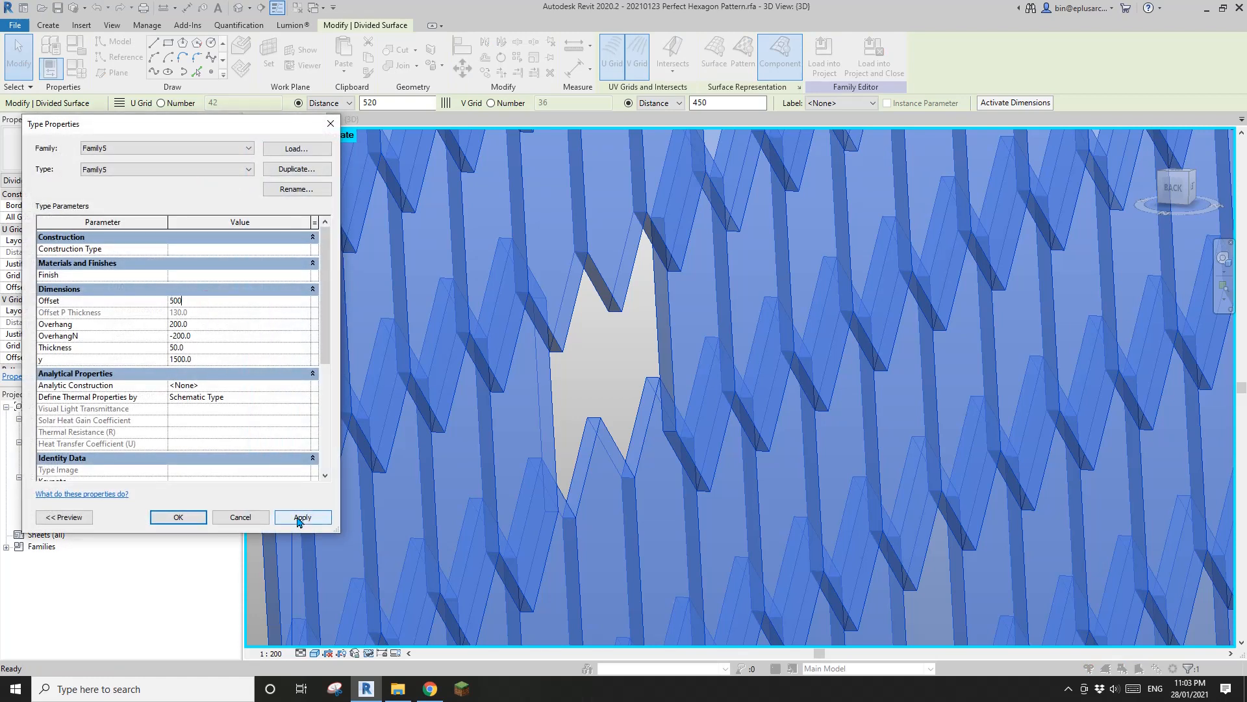
{"action": "left_click", "coordinate": [298, 518]}
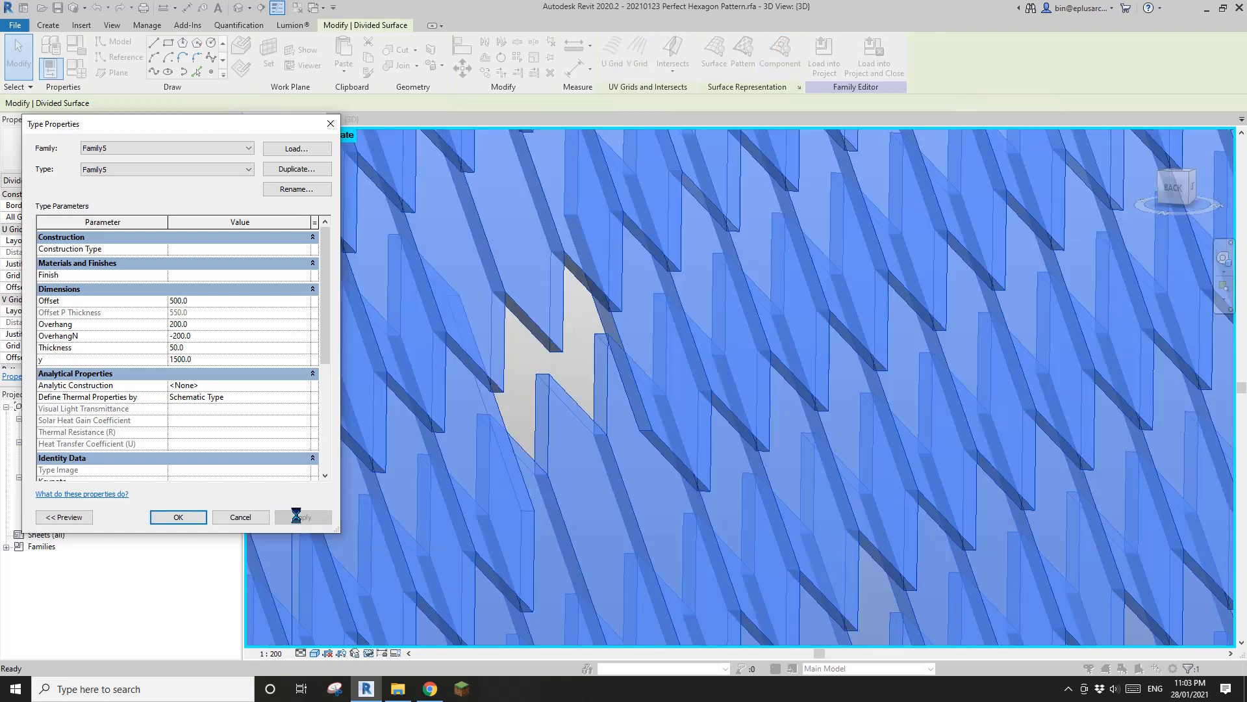
{"action": "left_click", "coordinate": [178, 517]}
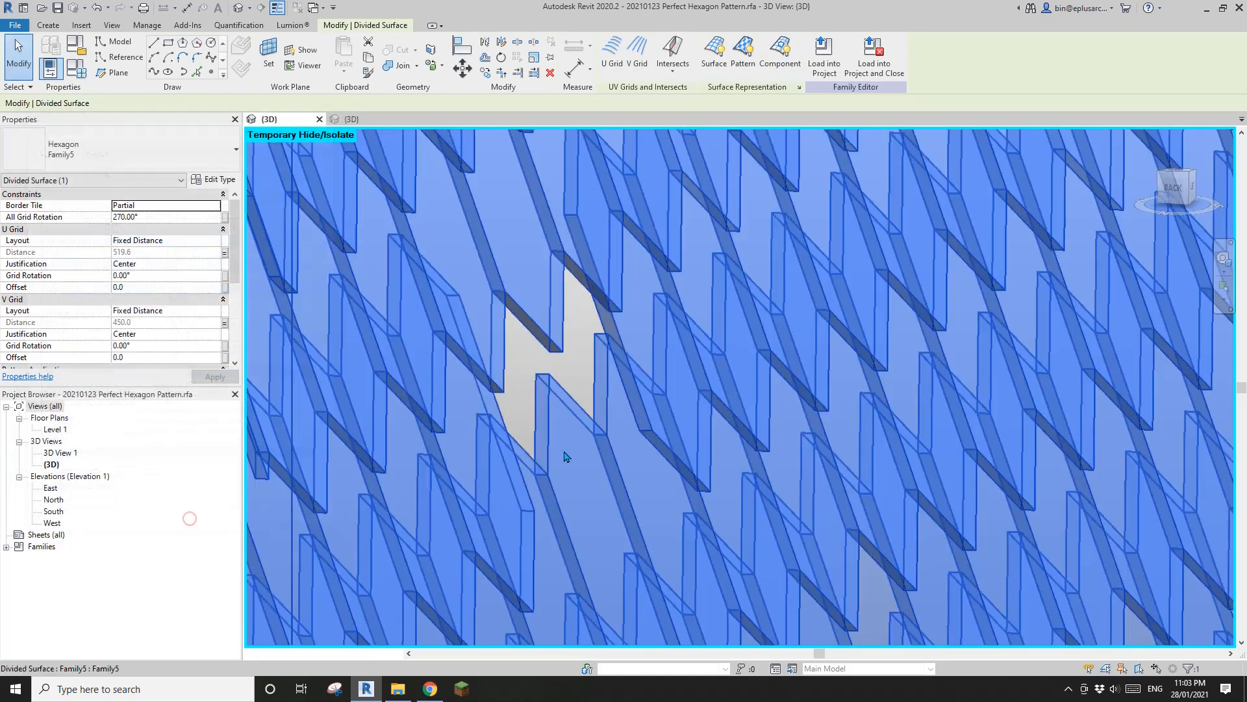
Step: View the strongly tilted panels and set the Family5 type's Offset to 80
{"action": "scroll", "coordinate": [801, 465], "scroll_direction": "down", "scroll_amount": 4}
{"action": "mouse_move", "coordinate": [801, 465]}
{"action": "middle_mouse_down", "text": "shift"}
{"action": "mouse_move", "coordinate": [816, 435]}
{"action": "mouse_move", "coordinate": [830, 532]}
{"action": "mouse_move", "coordinate": [935, 465]}
{"action": "mouse_move", "coordinate": [858, 440]}
{"action": "mouse_move", "coordinate": [515, 454]}
{"action": "mouse_move", "coordinate": [837, 450]}
{"action": "mouse_move", "coordinate": [768, 449]}
{"action": "mouse_move", "coordinate": [806, 447]}
{"action": "middle_mouse_up", "text": "shift"}
{"action": "scroll", "coordinate": [606, 400], "scroll_direction": "up", "scroll_amount": 2}
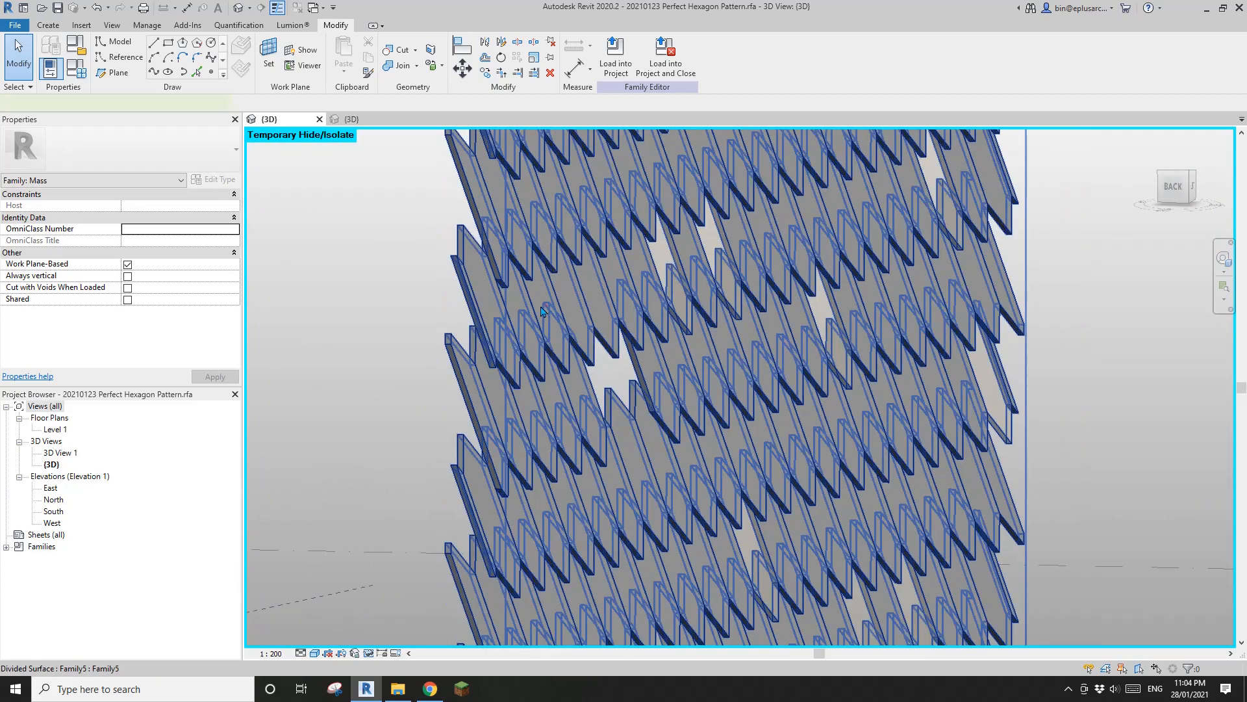
{"action": "left_click", "coordinate": [547, 312]}
{"action": "left_click", "coordinate": [216, 180]}
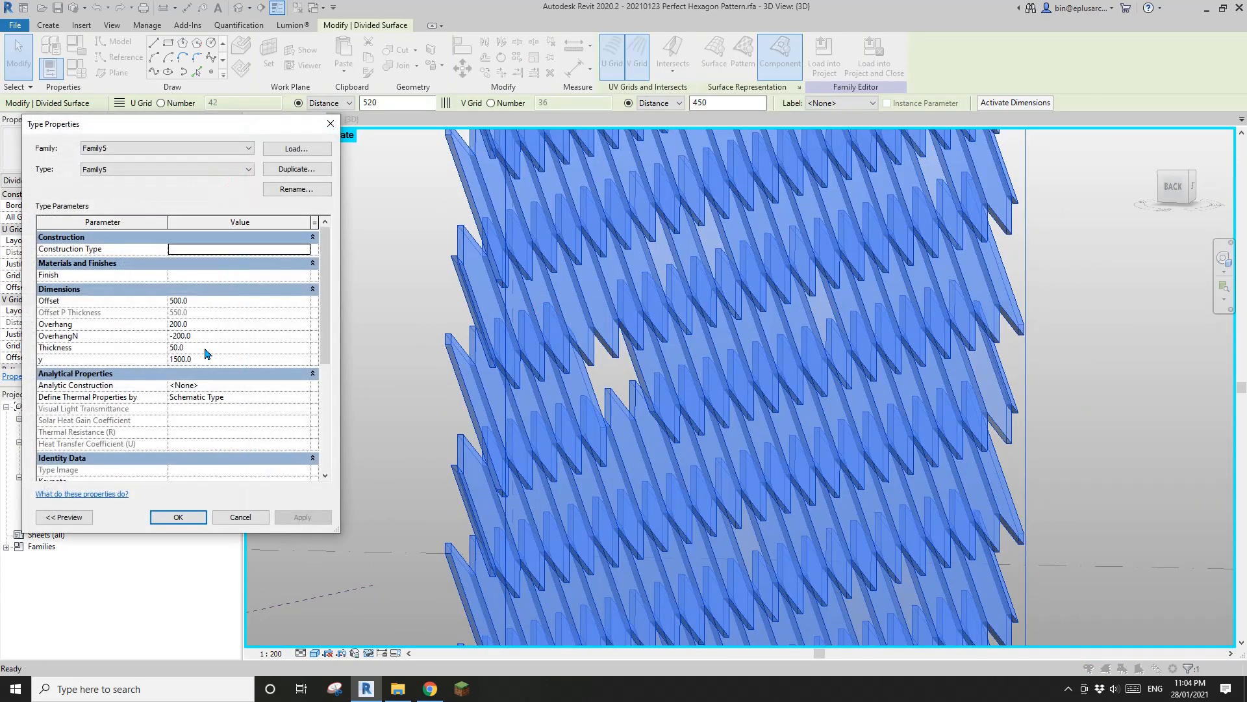
{"action": "left_click", "coordinate": [212, 301]}
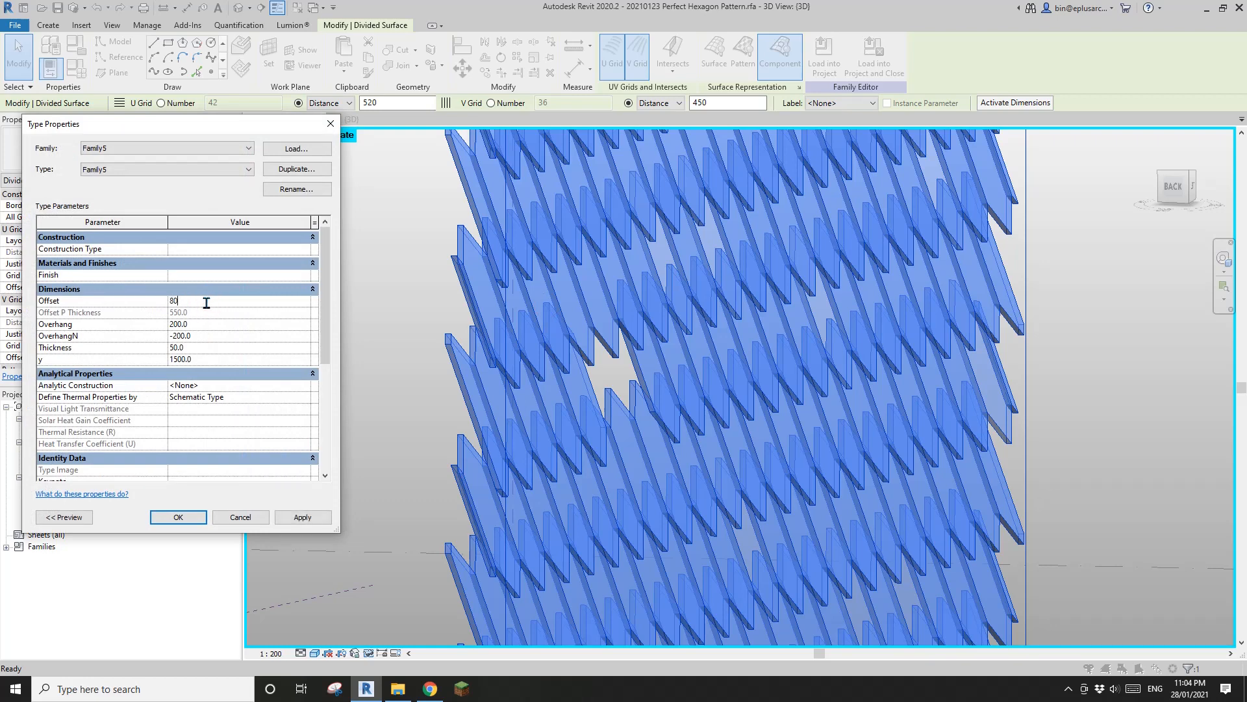
{"action": "left_click", "coordinate": [305, 516]}
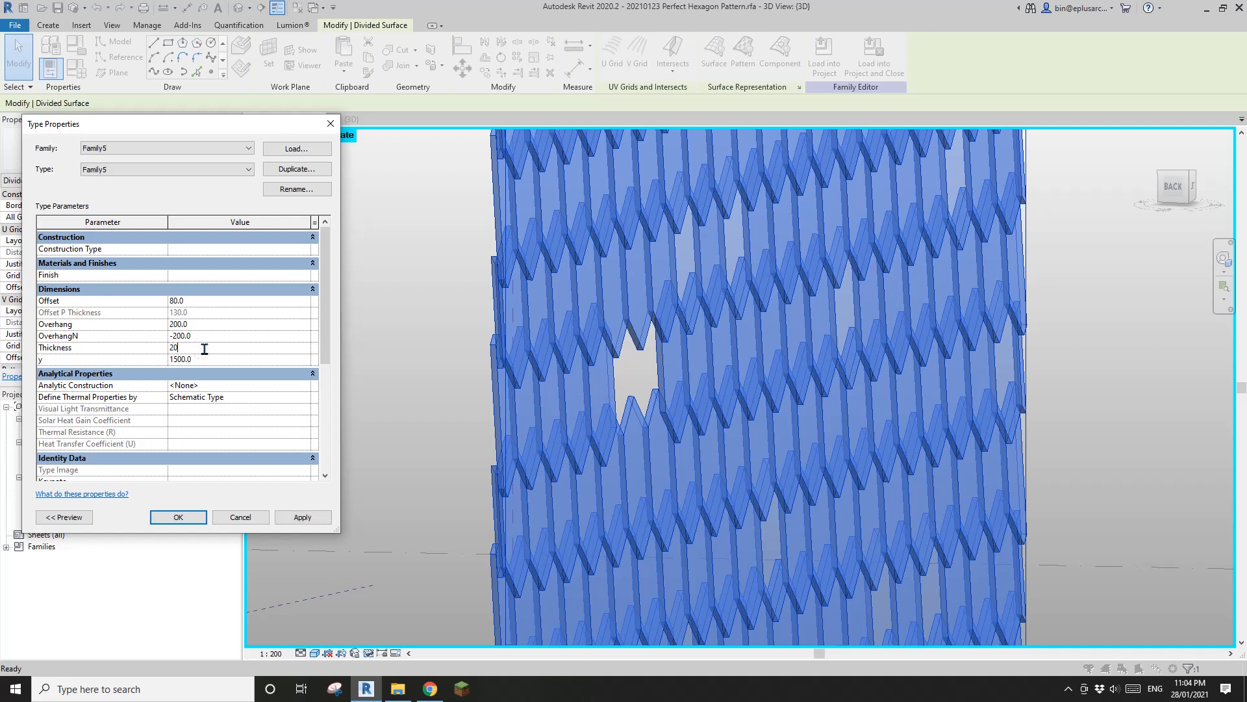
Step: Set the Family5 type's Thickness to 200 and its Offset to 300, and clear the surface selection
{"action": "left_click", "coordinate": [303, 517]}
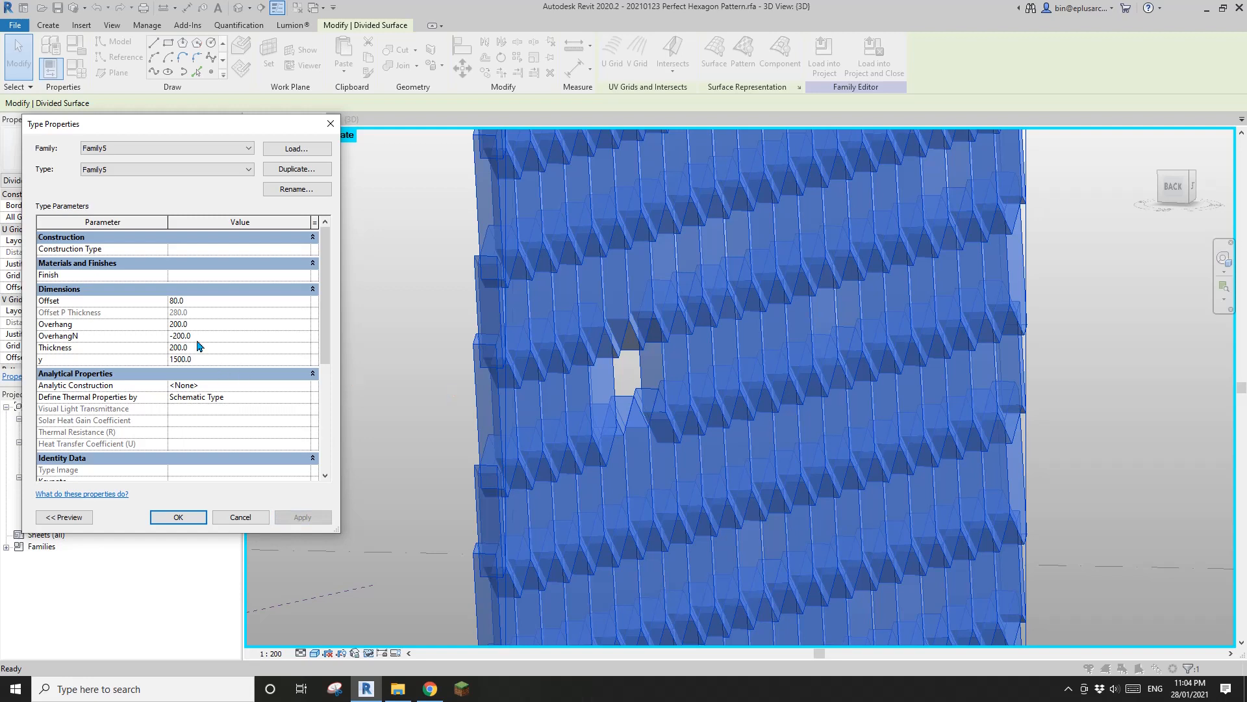
{"action": "left_click", "coordinate": [205, 301]}
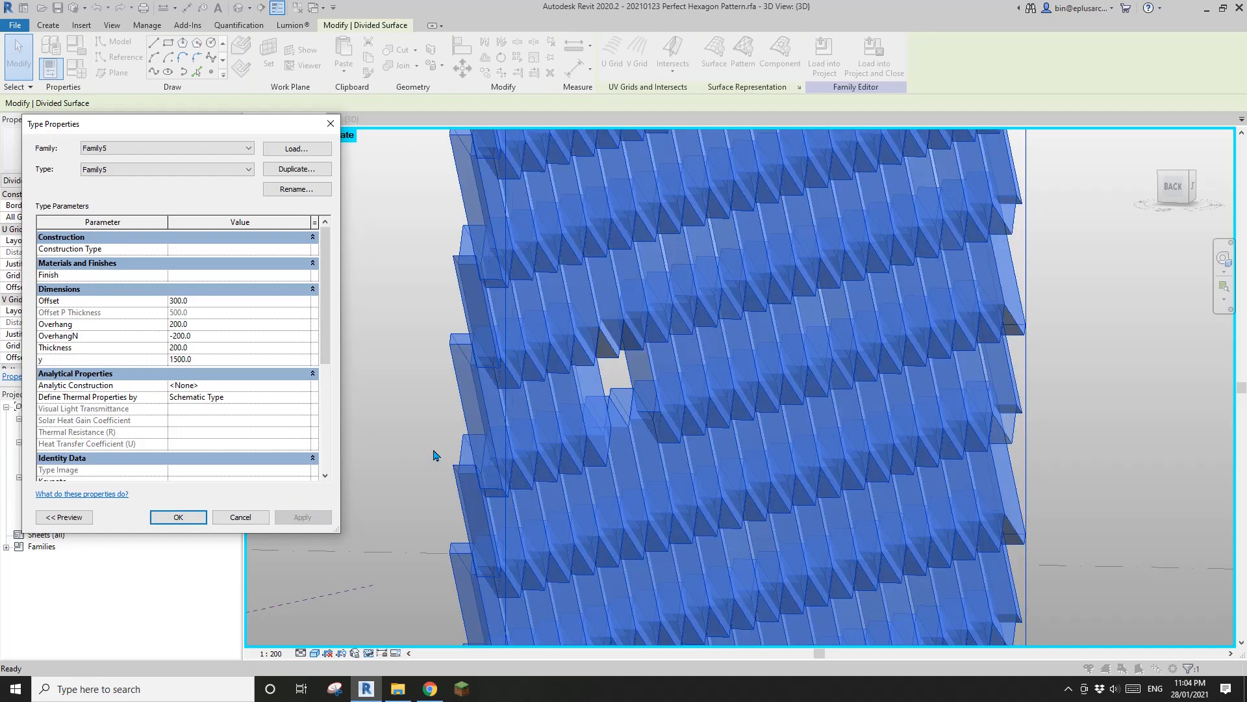
{"action": "left_click", "coordinate": [178, 517]}
{"action": "left_click", "coordinate": [404, 435]}
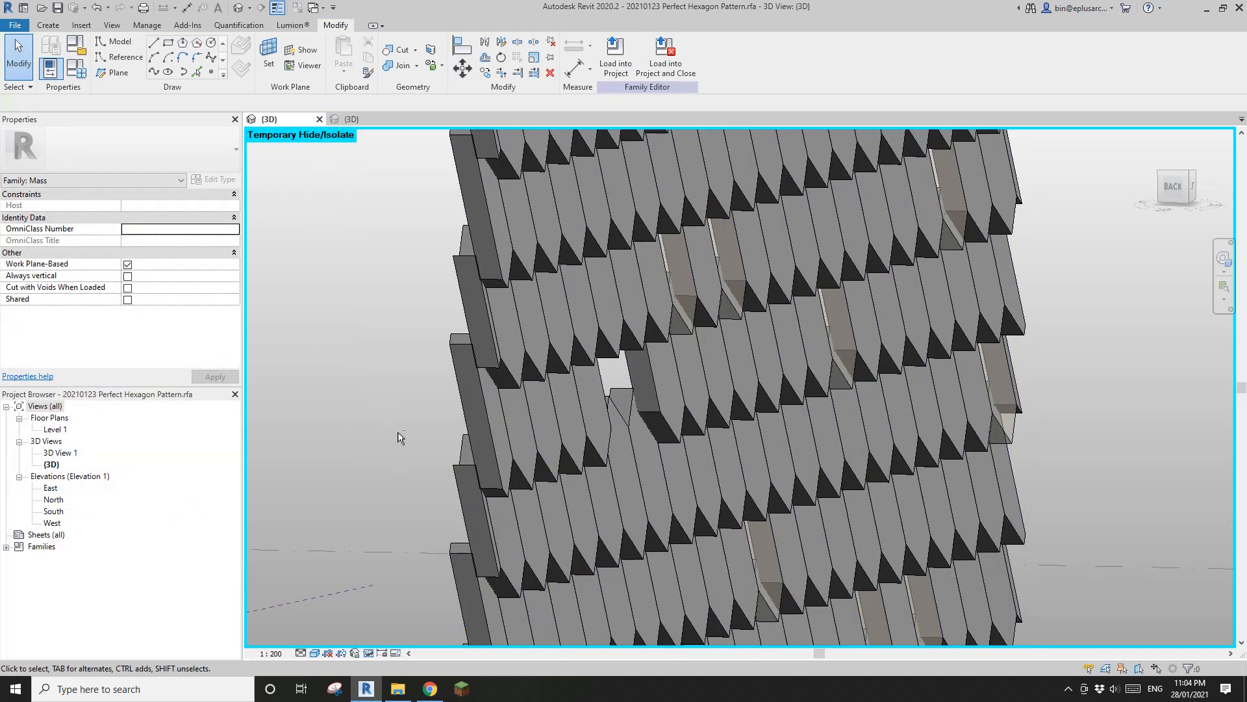
Step: Assign the Default Ground Plane material to a single hexagon panel's ma parameter near the middle of the surface
{"action": "middle_click_drag", "start_coordinate": [403, 435], "coordinate": [632, 448], "text": "shift"}
{"action": "scroll", "coordinate": [493, 468], "scroll_direction": "down", "scroll_amount": 3}
{"action": "left_click", "coordinate": [660, 376]}
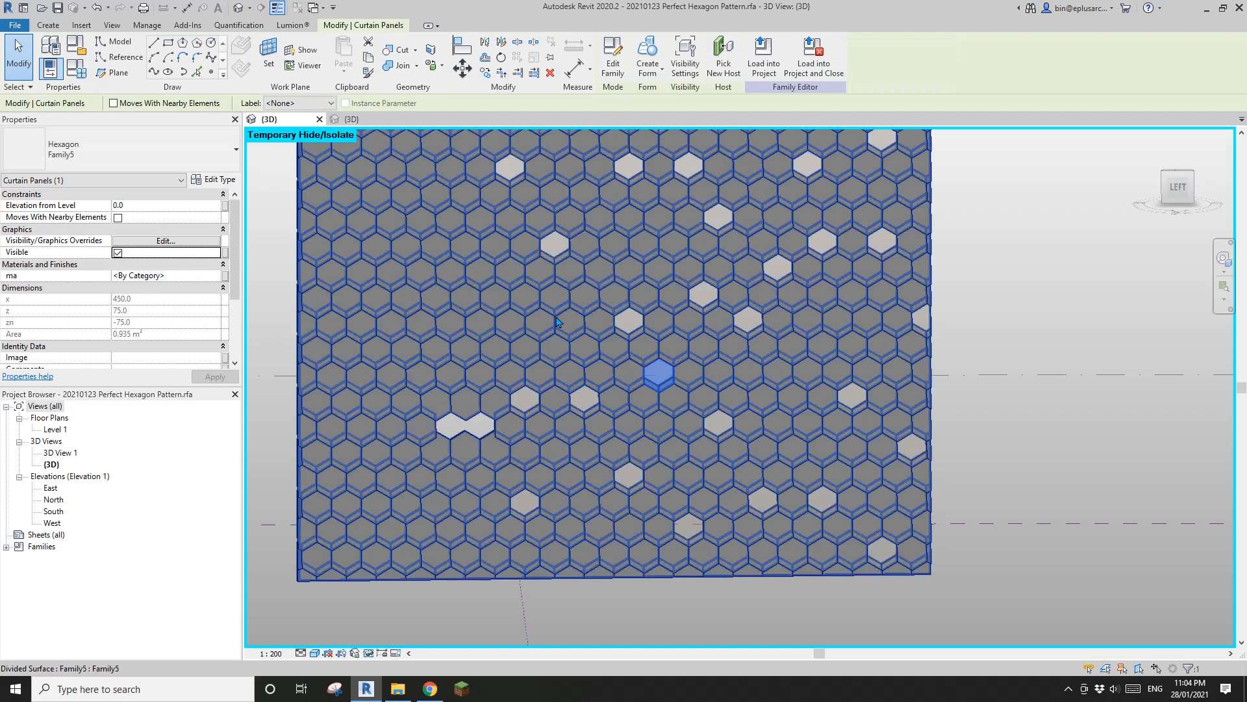
{"action": "left_click", "coordinate": [216, 277]}
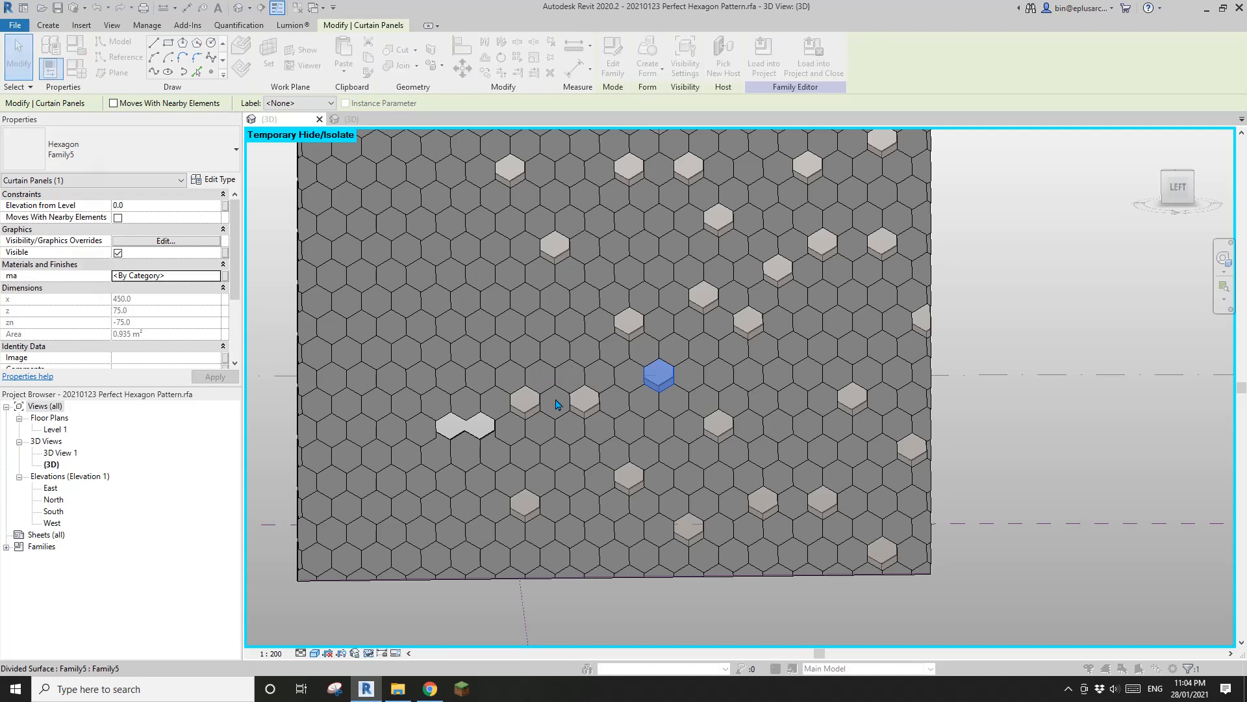
{"action": "left_click", "coordinate": [152, 257]}
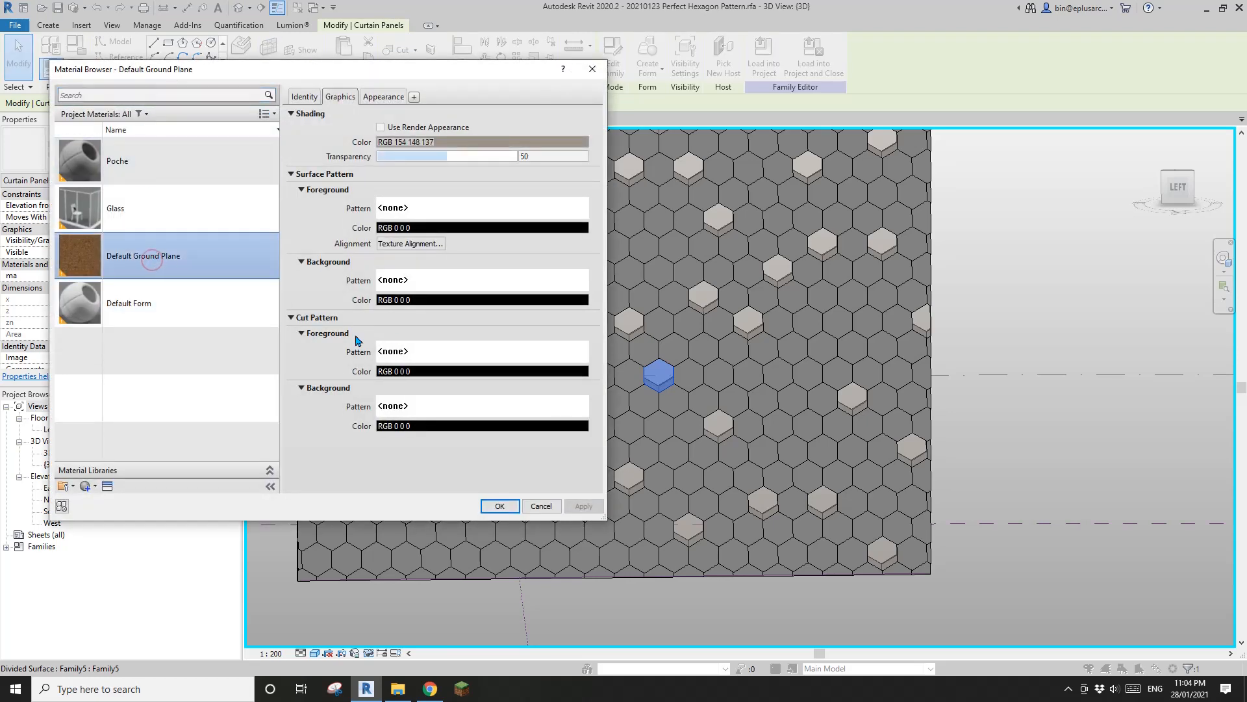
{"action": "left_click", "coordinate": [514, 506]}
{"action": "key", "text": "Escape"}
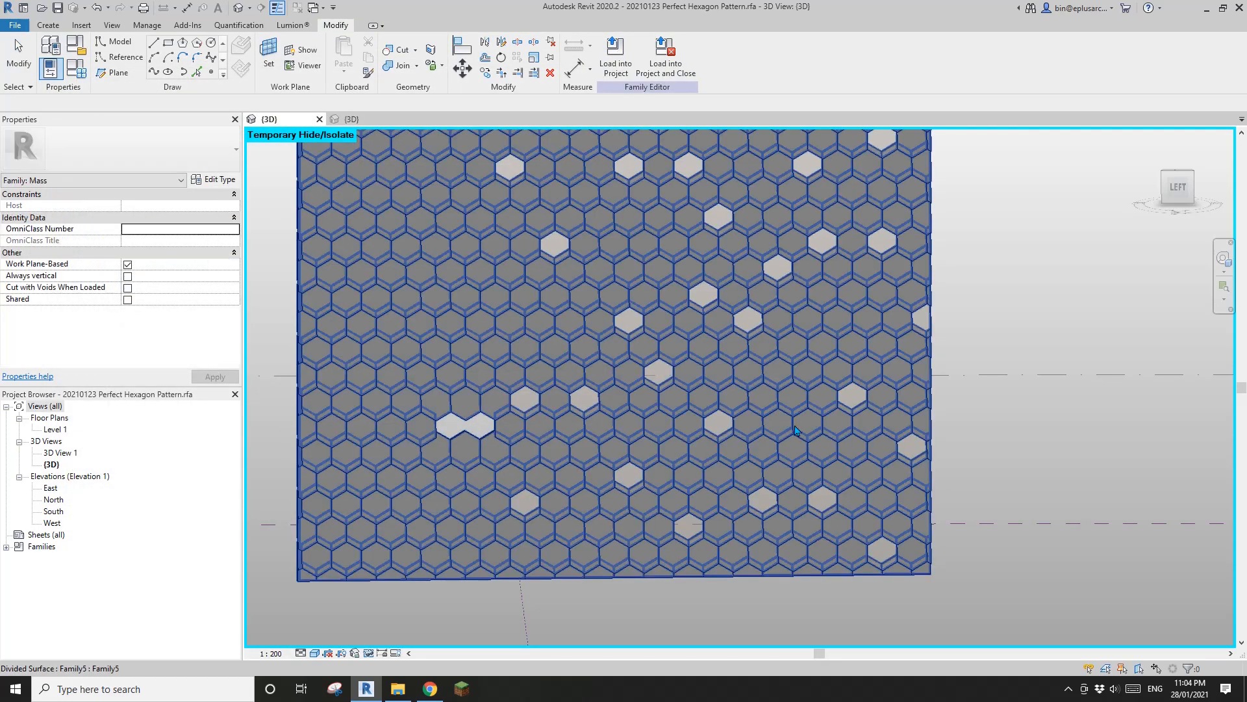
Step: Examine the whole panel surface from several angles, checking the overlaps and the panels with a different material
{"action": "middle_click_drag", "start_coordinate": [766, 437], "coordinate": [702, 435], "text": "shift"}
{"action": "middle_click_drag", "start_coordinate": [974, 332], "coordinate": [955, 364], "text": "shift"}
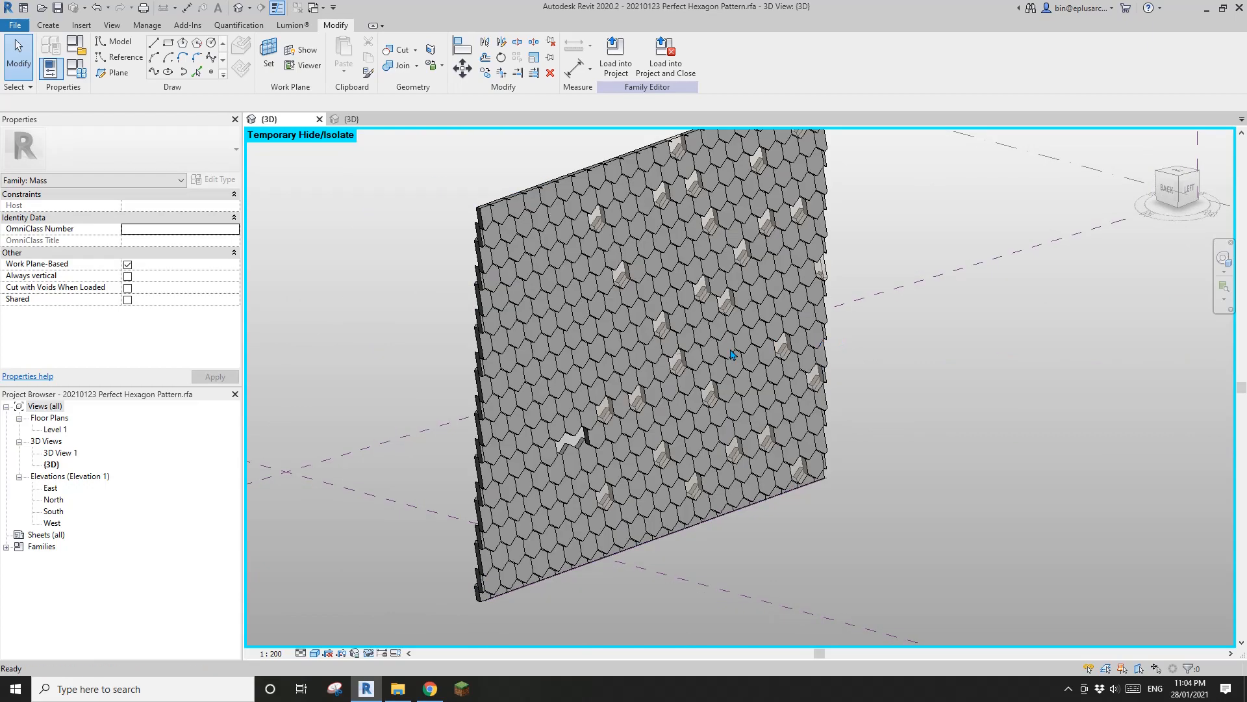
{"action": "key", "text": "Tab"}
{"action": "left_click", "coordinate": [643, 352]}
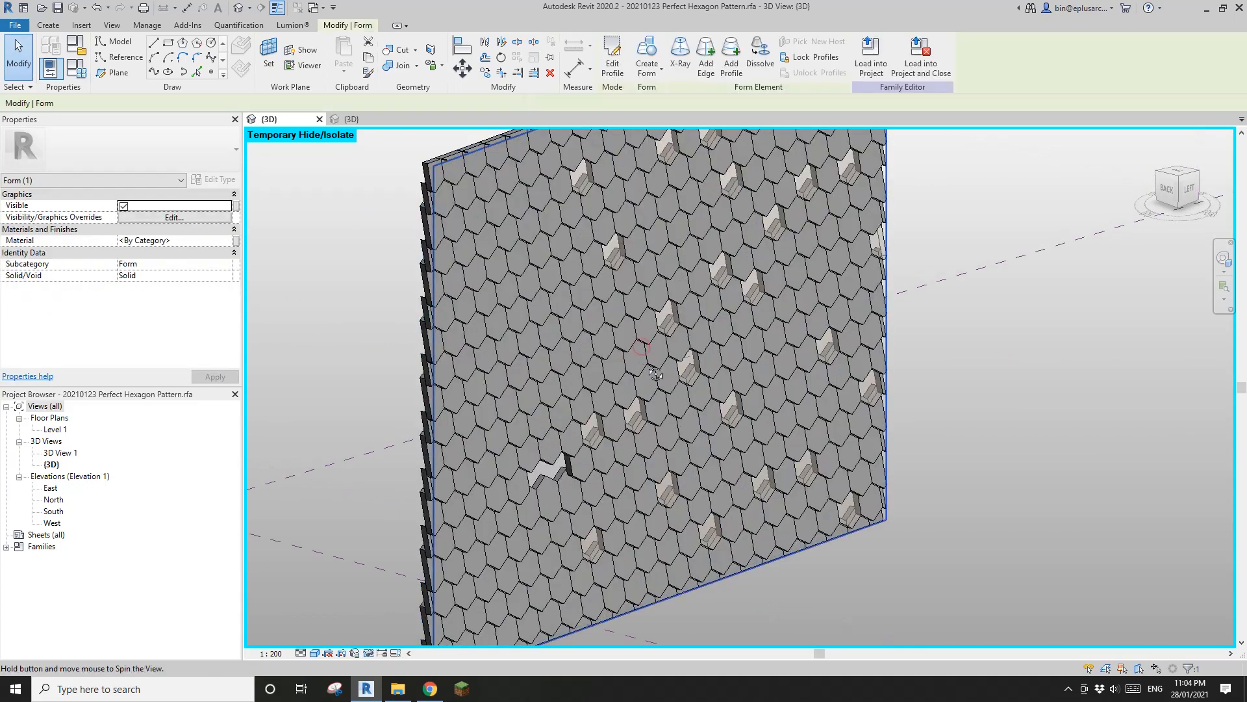
{"action": "middle_click_drag", "start_coordinate": [643, 352], "coordinate": [690, 379], "text": "shift"}
{"action": "key", "text": "Escape"}
{"action": "scroll", "coordinate": [687, 351], "scroll_direction": "down", "scroll_amount": 1}
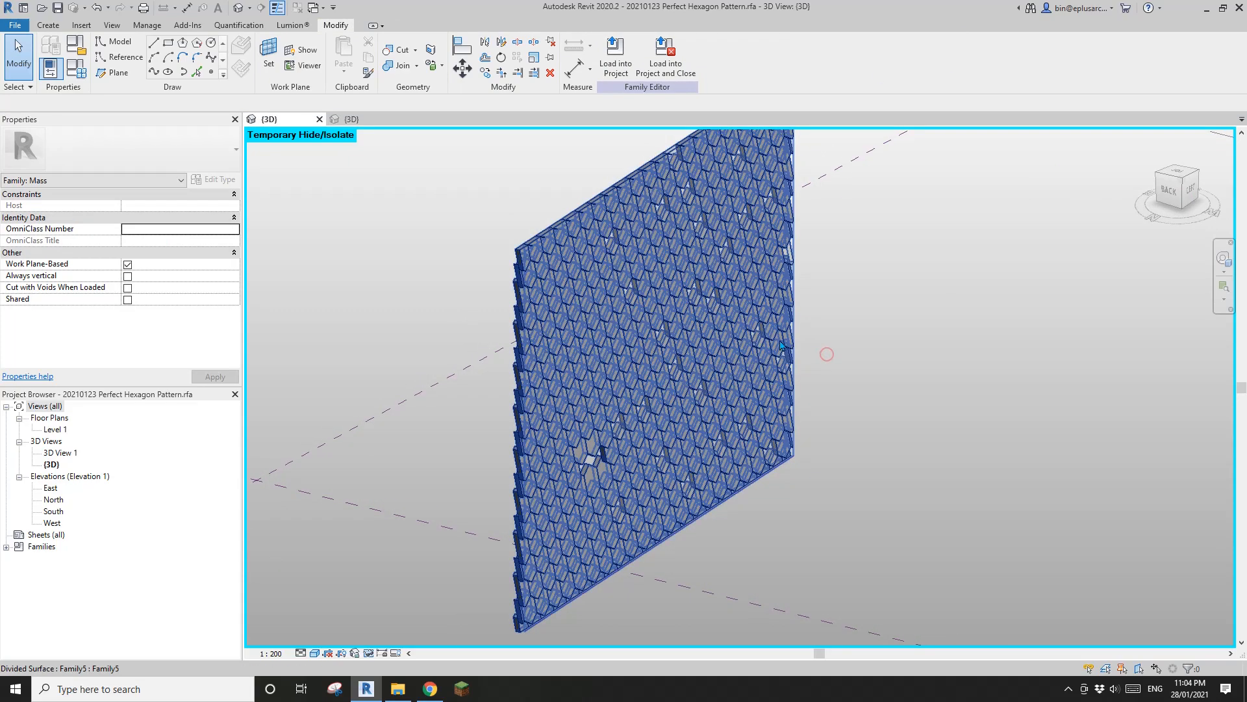
{"action": "middle_click_drag", "start_coordinate": [828, 359], "coordinate": [899, 354], "text": "shift"}
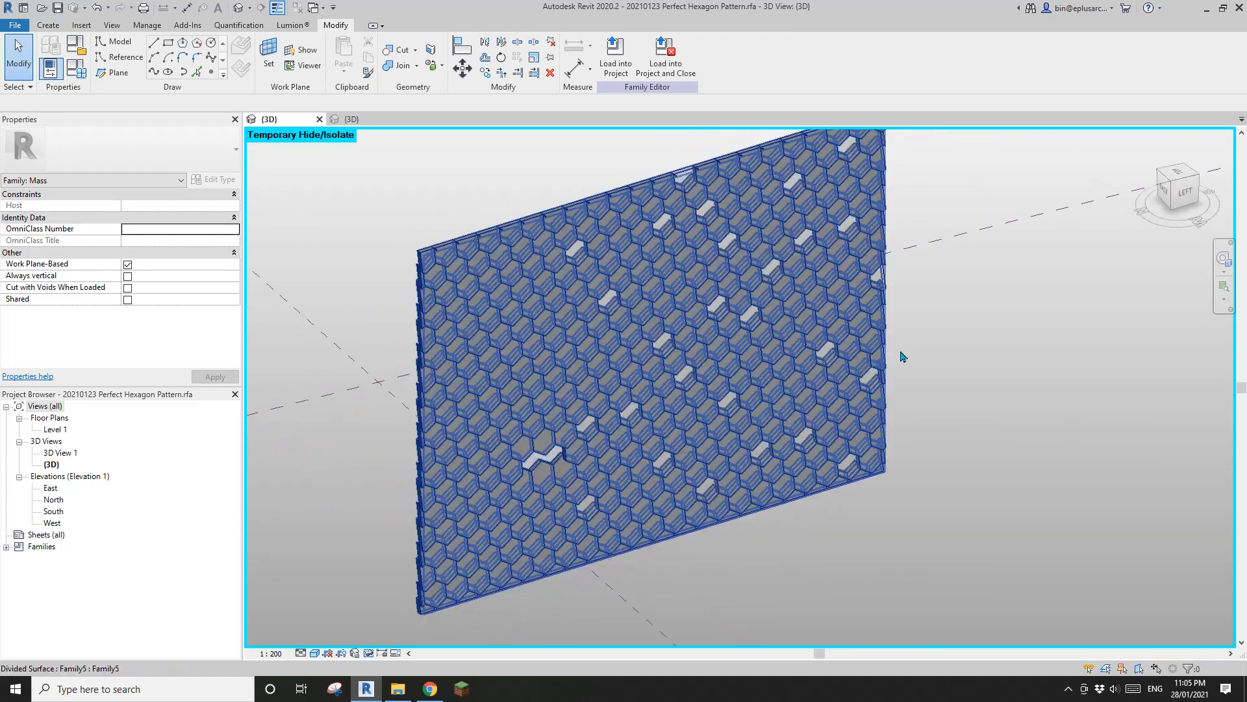